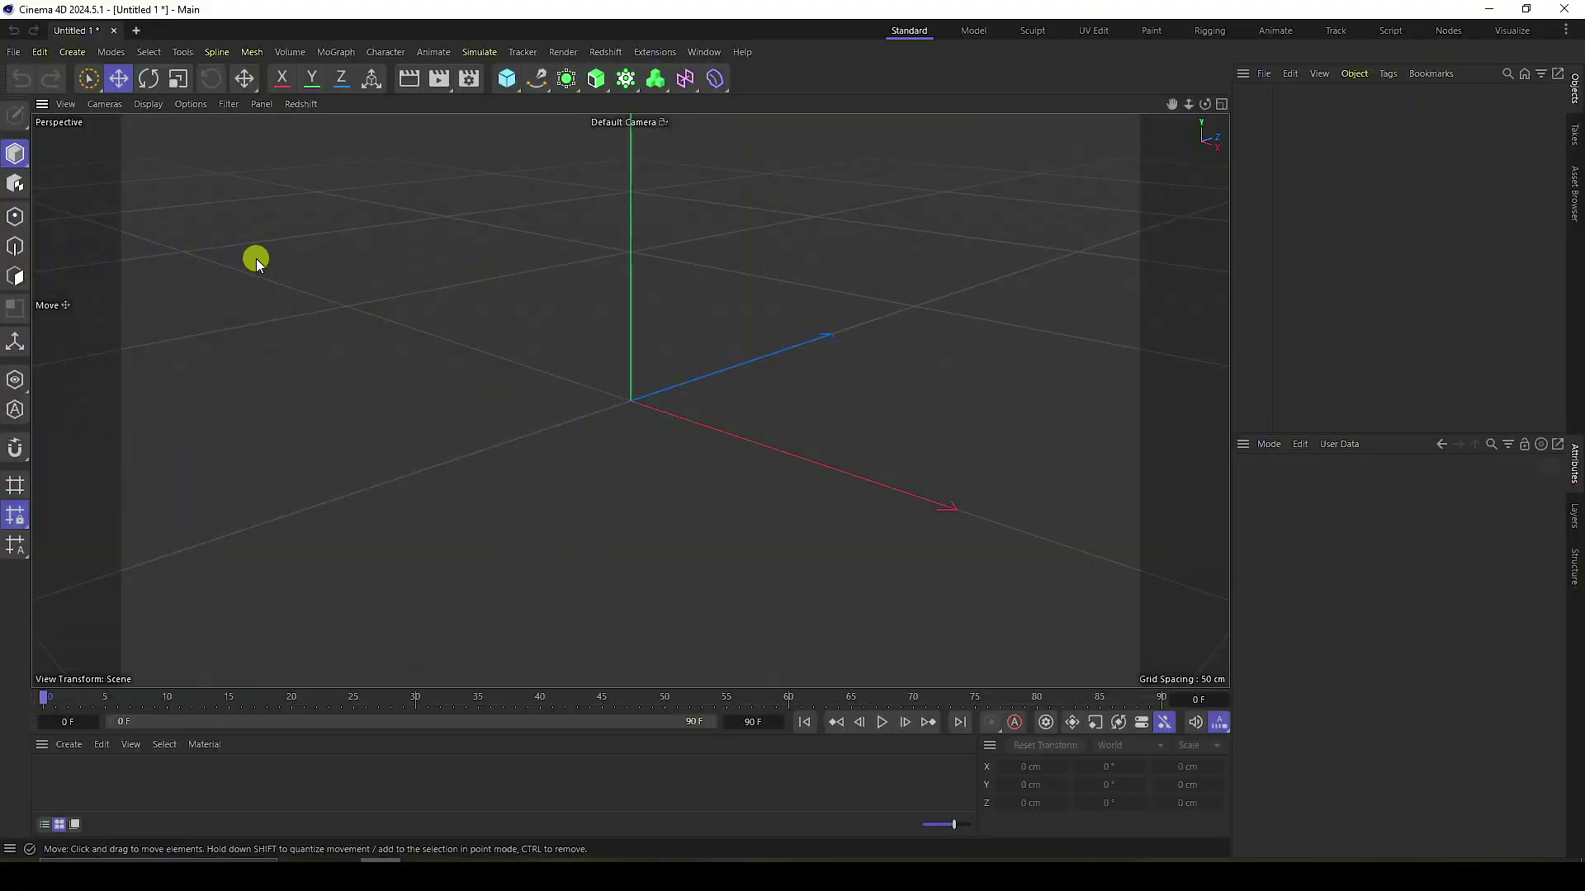
Step: Add a MoGraph Text object whose text is the letter Q
click(625, 78)
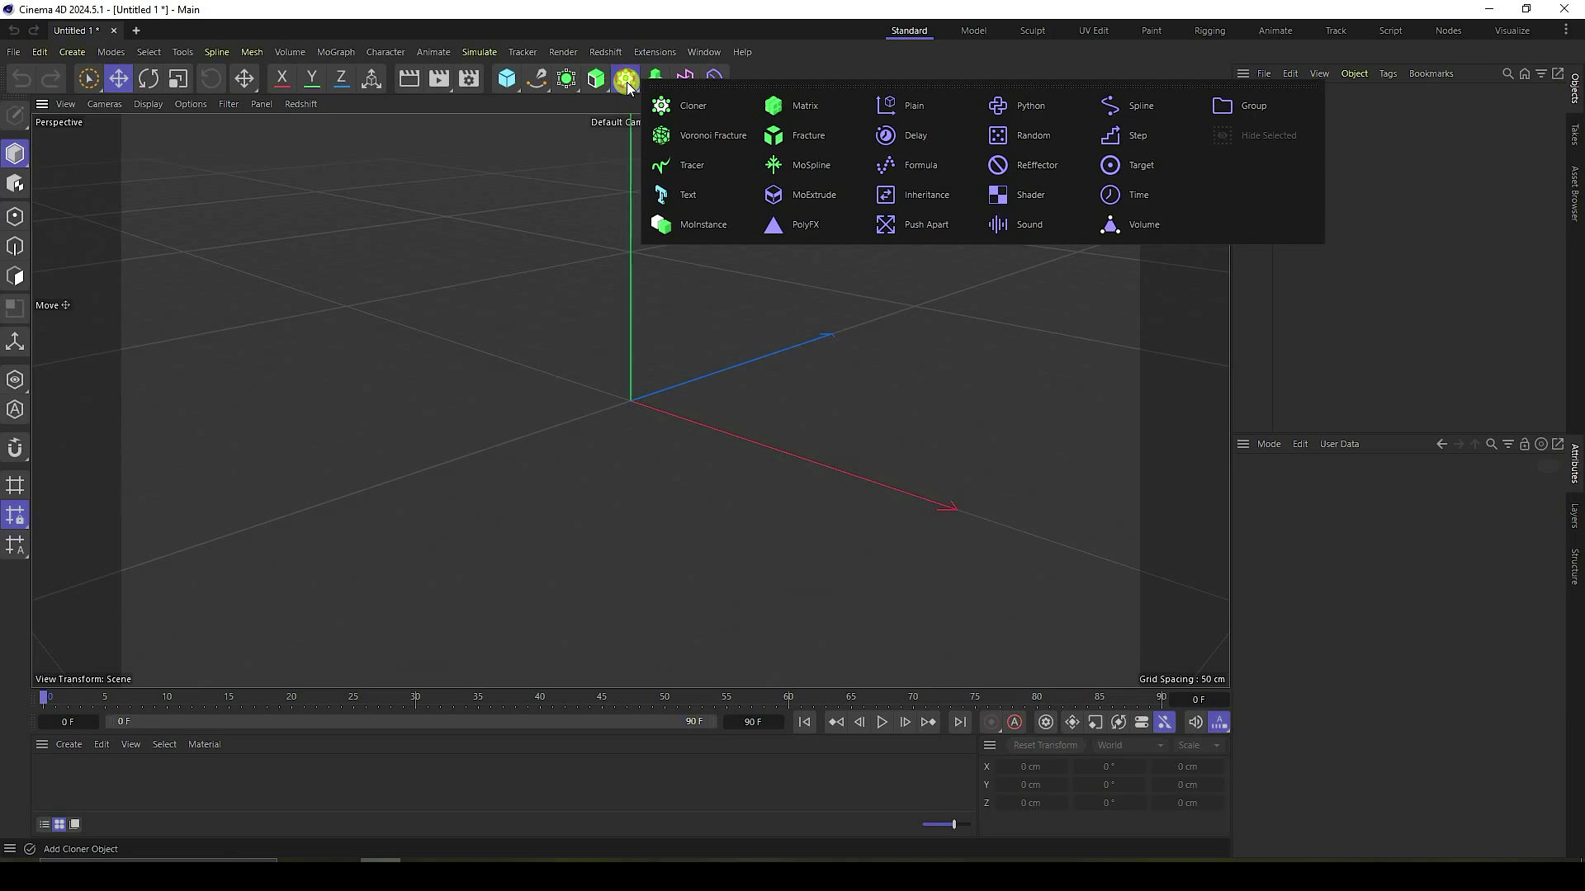
click(707, 197)
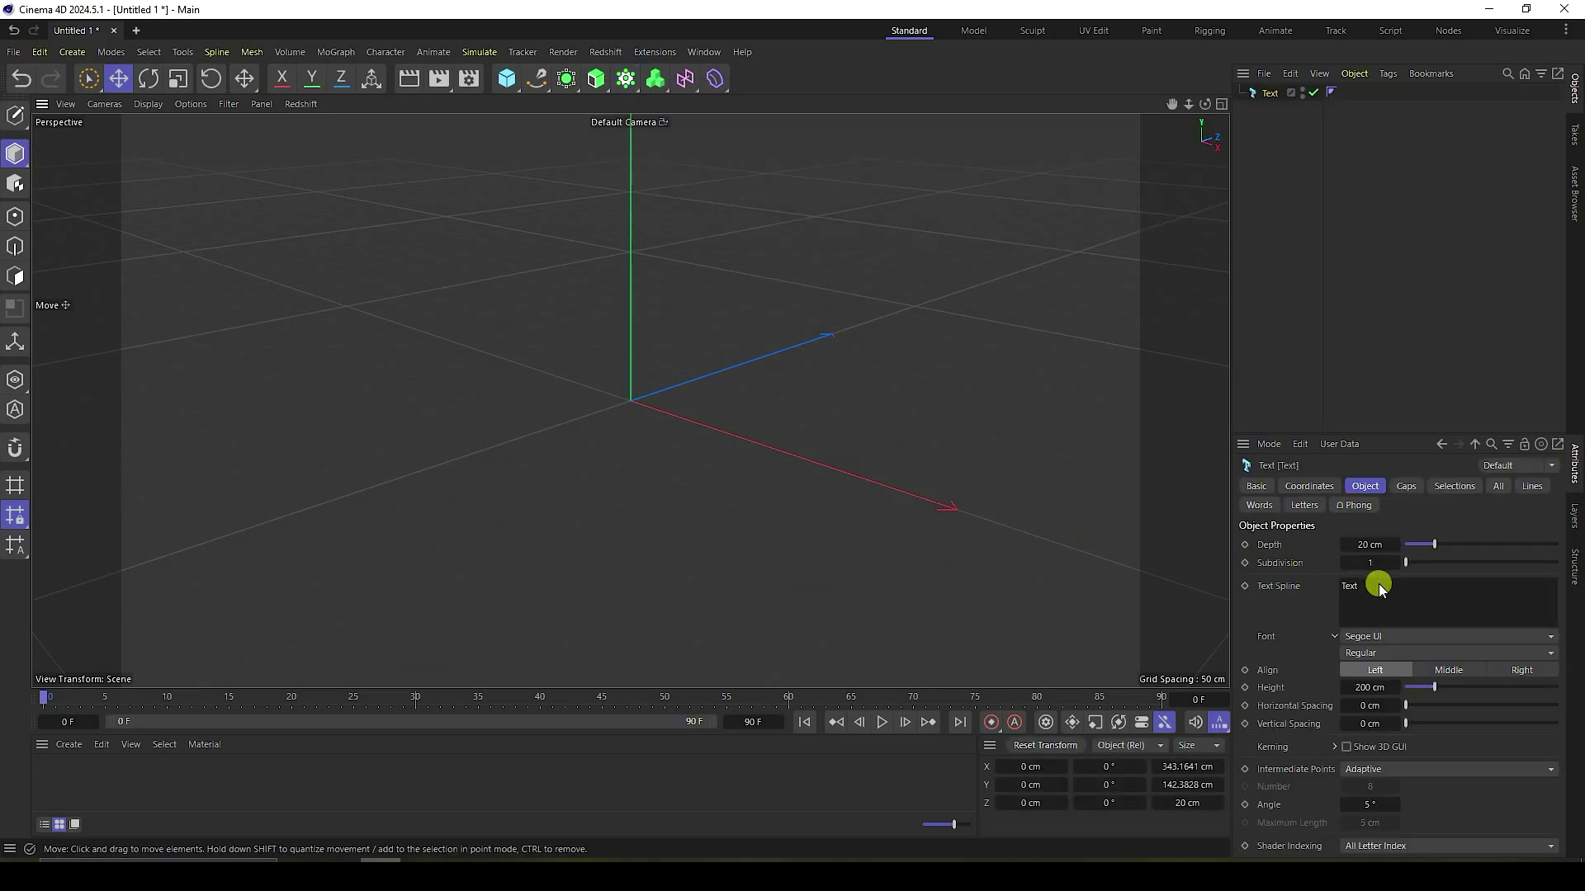
click(1370, 589)
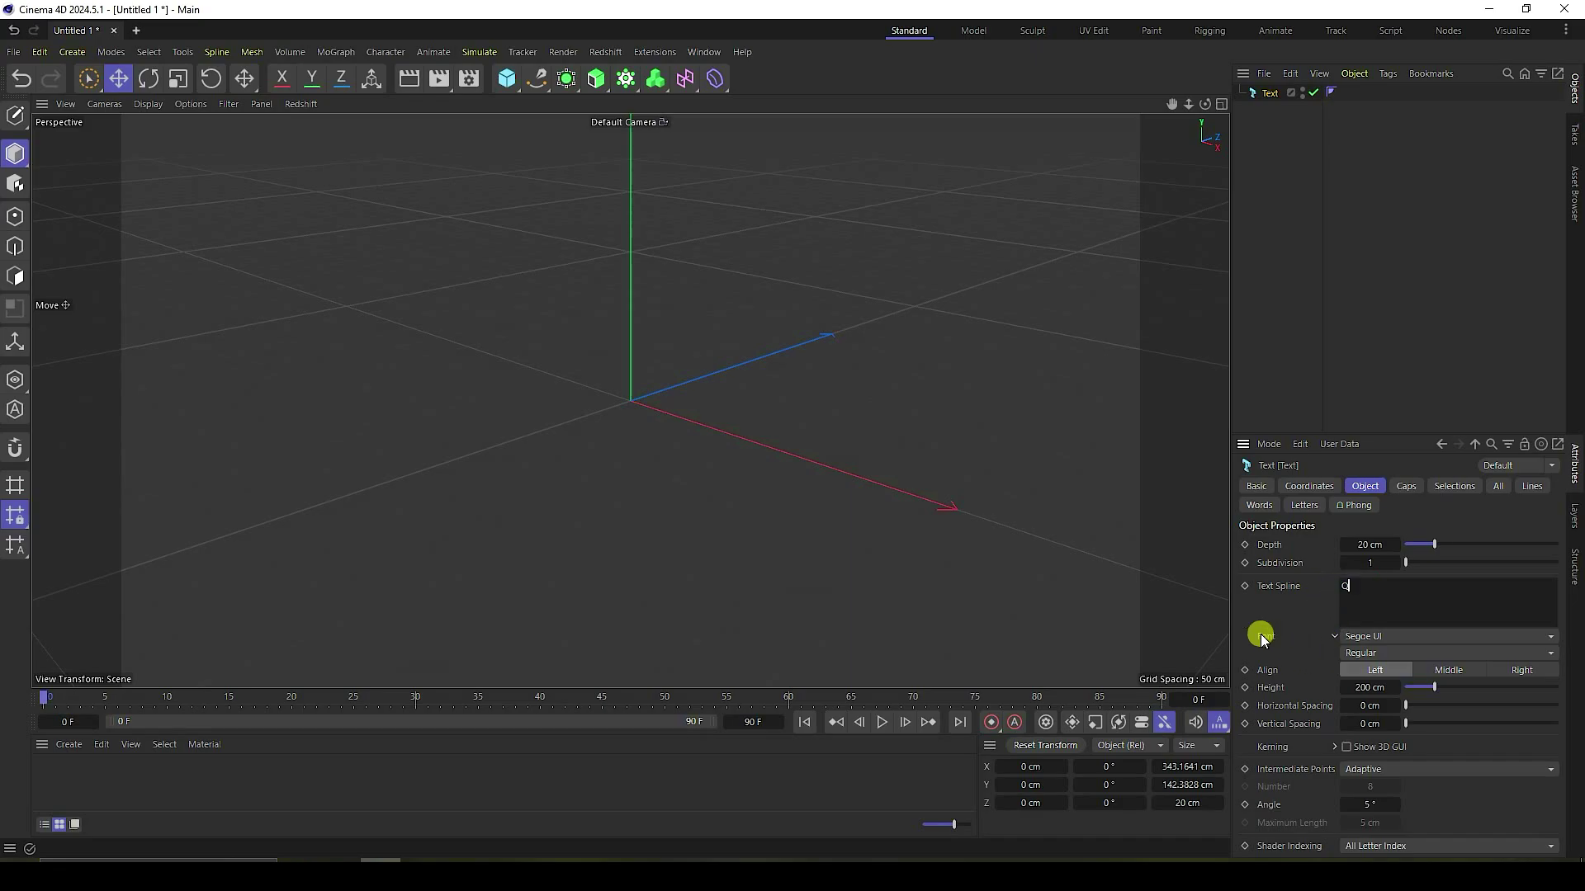
click(1114, 598)
scroll(760, 309, up, 5)
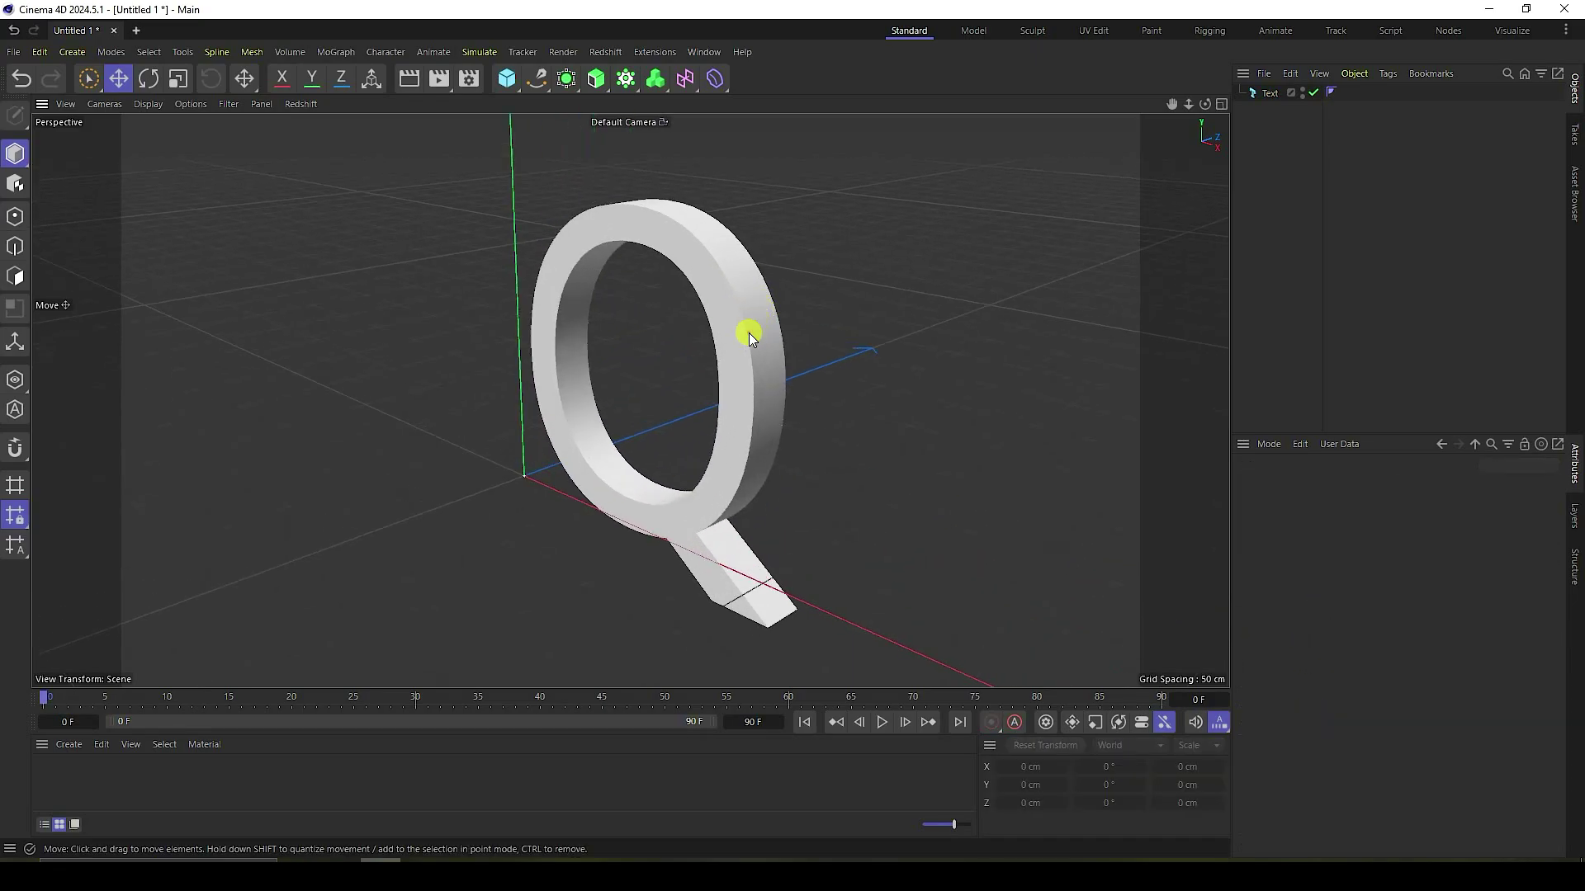
click(750, 334)
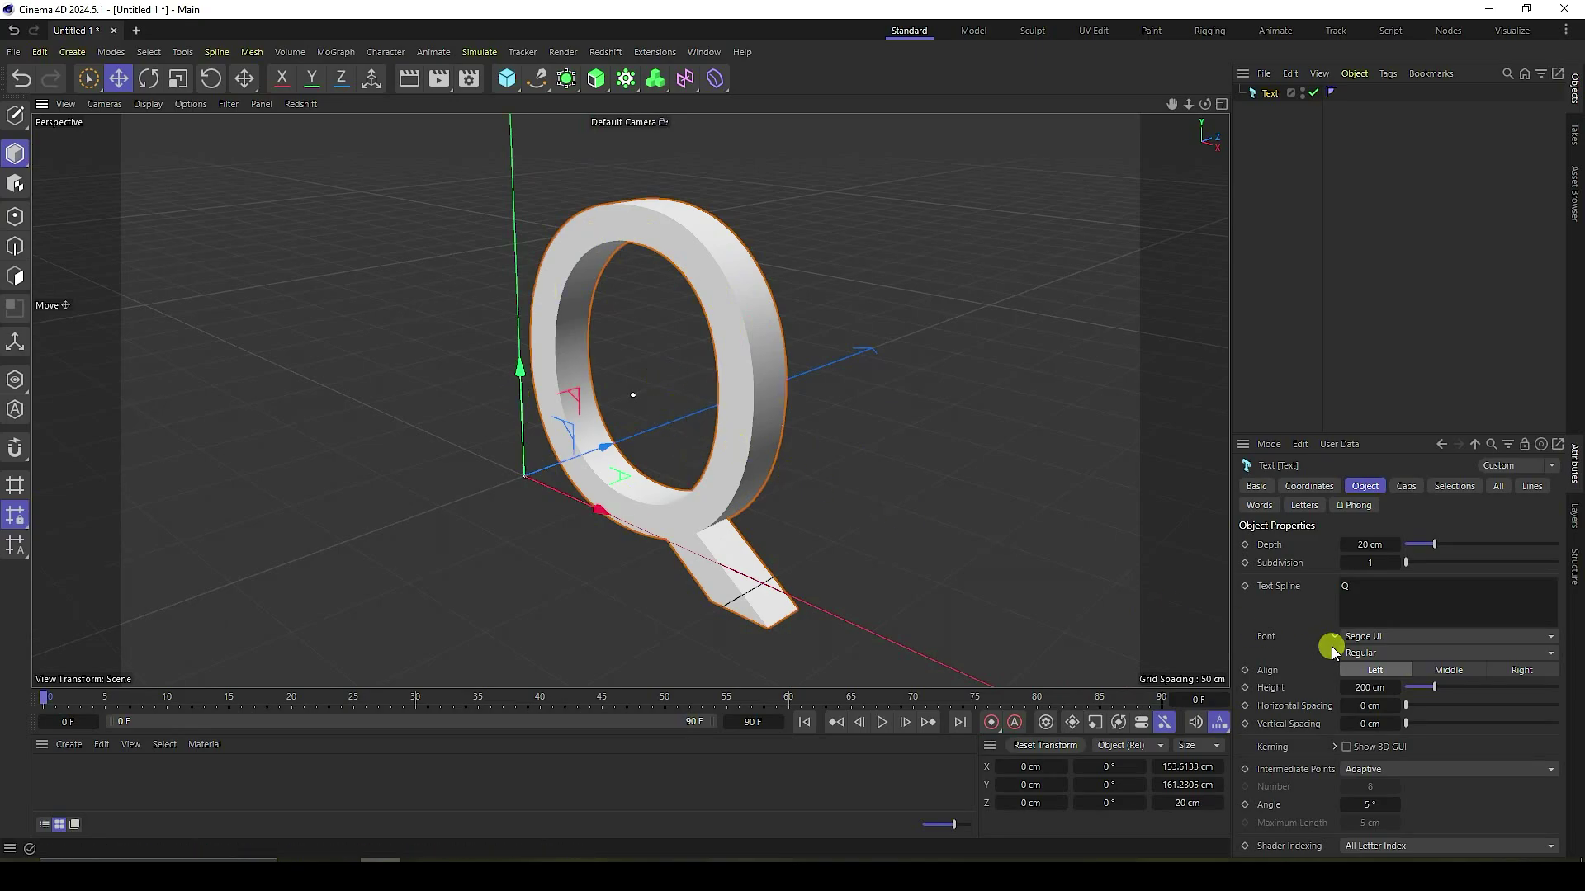
Step: Align the Q to Middle, set the font to Arial Black and the depth to 50 cm
click(1448, 671)
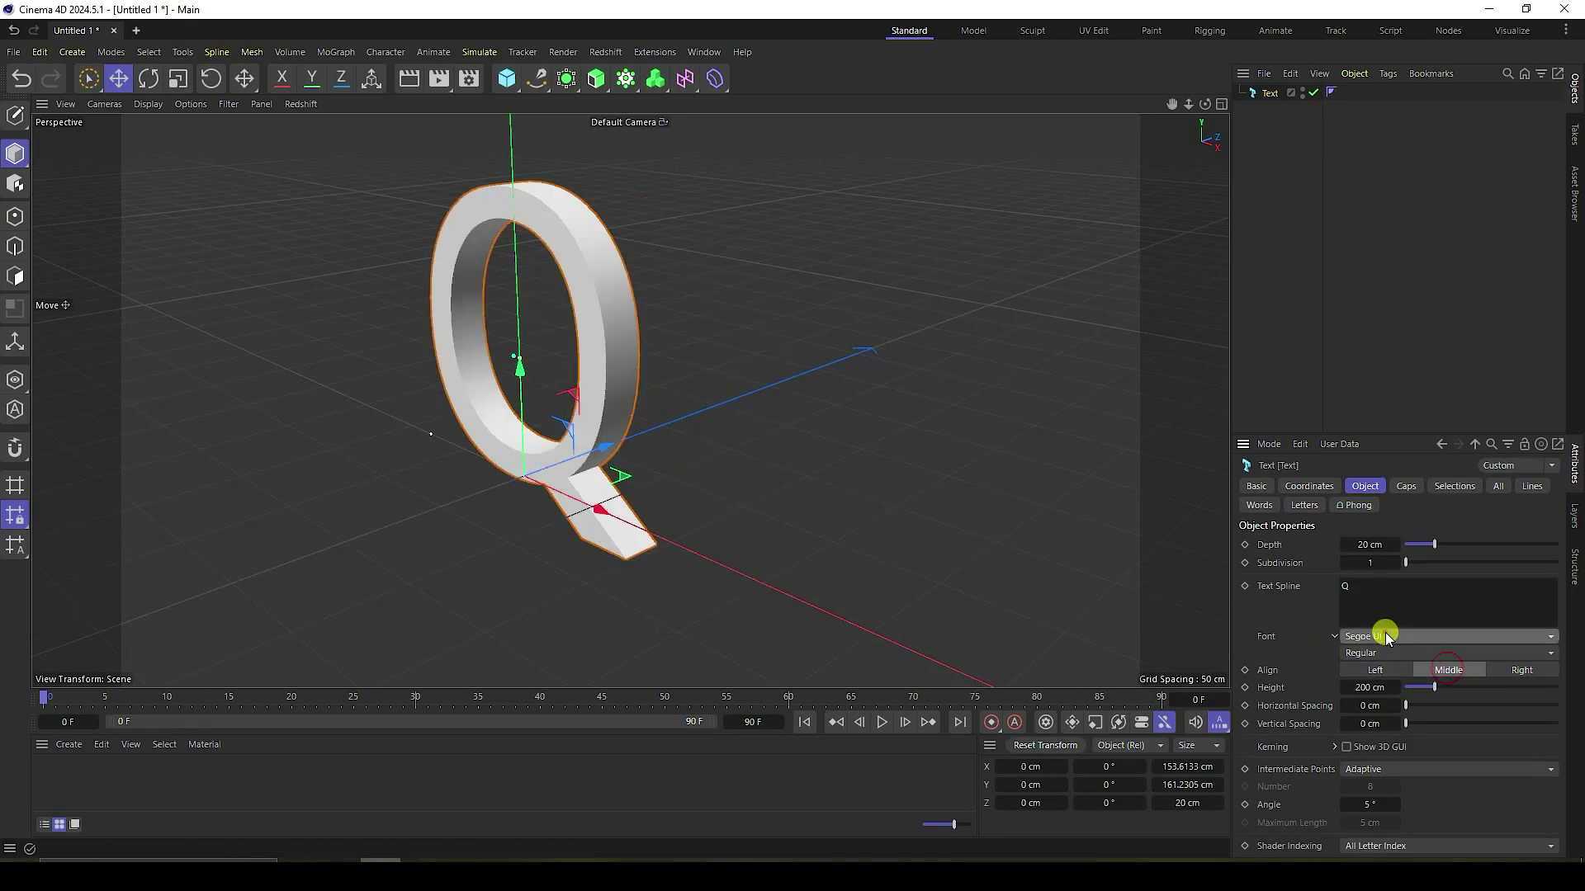
click(1394, 629)
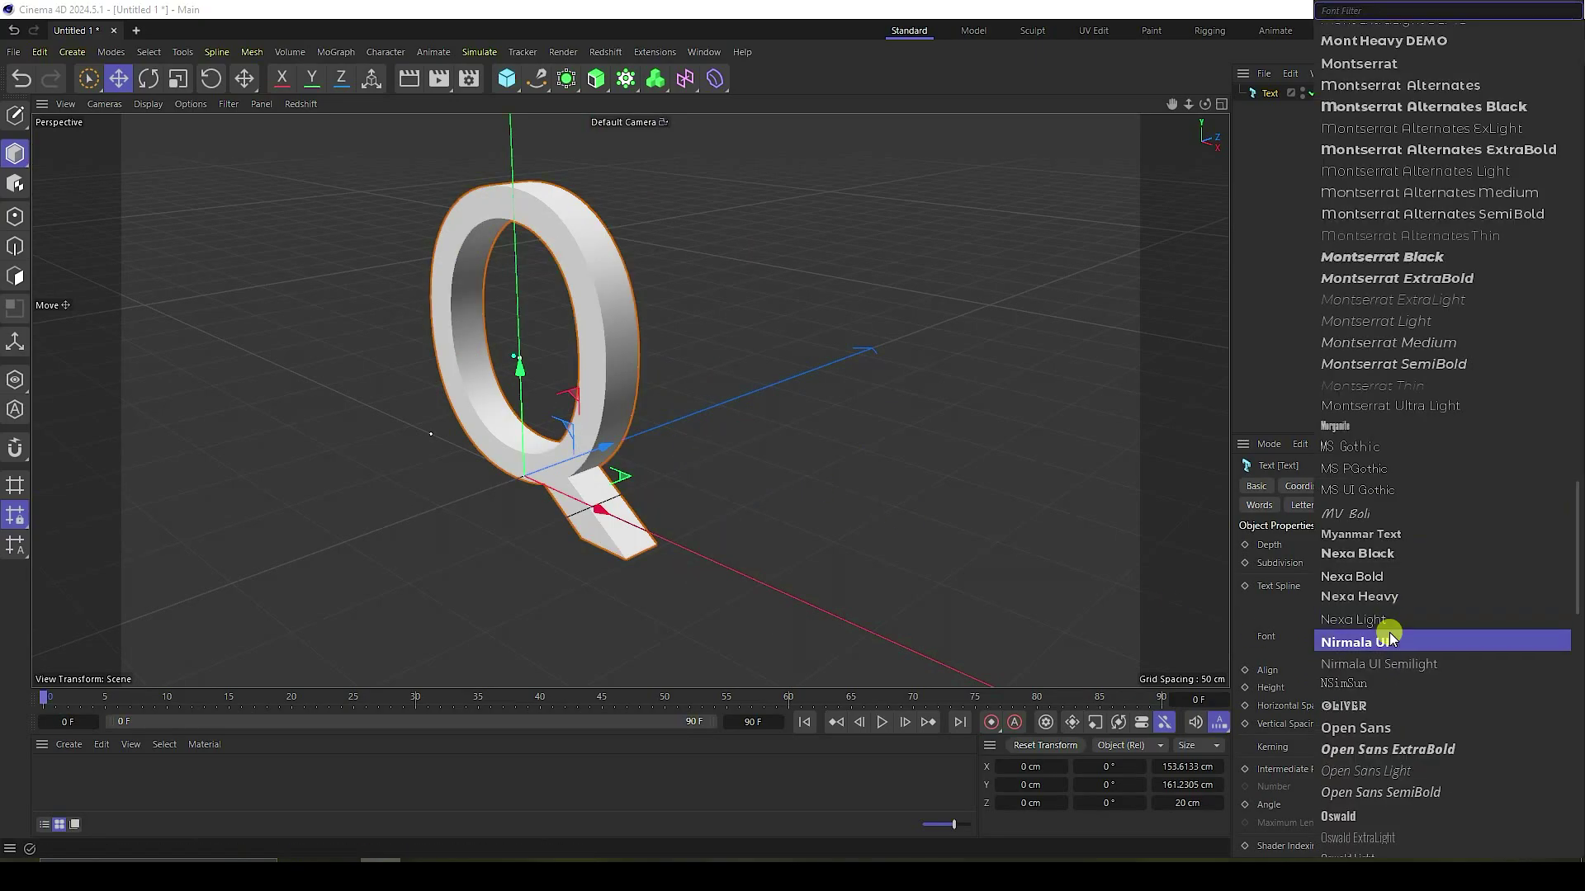
scroll(1399, 619, up, 10)
scroll(1399, 619, up, 10)
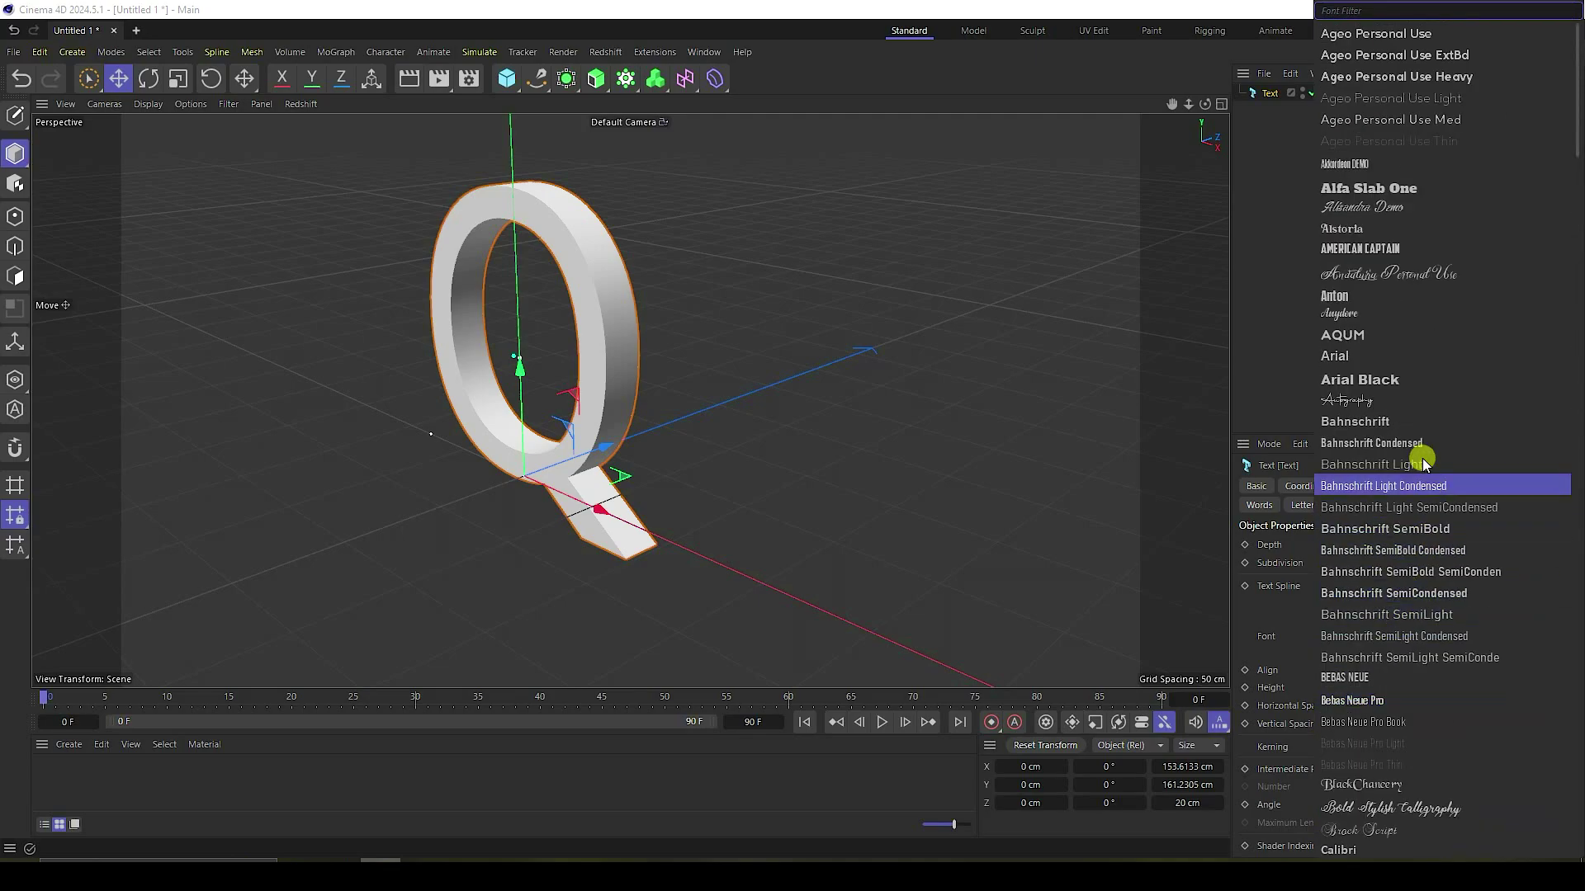
click(1393, 381)
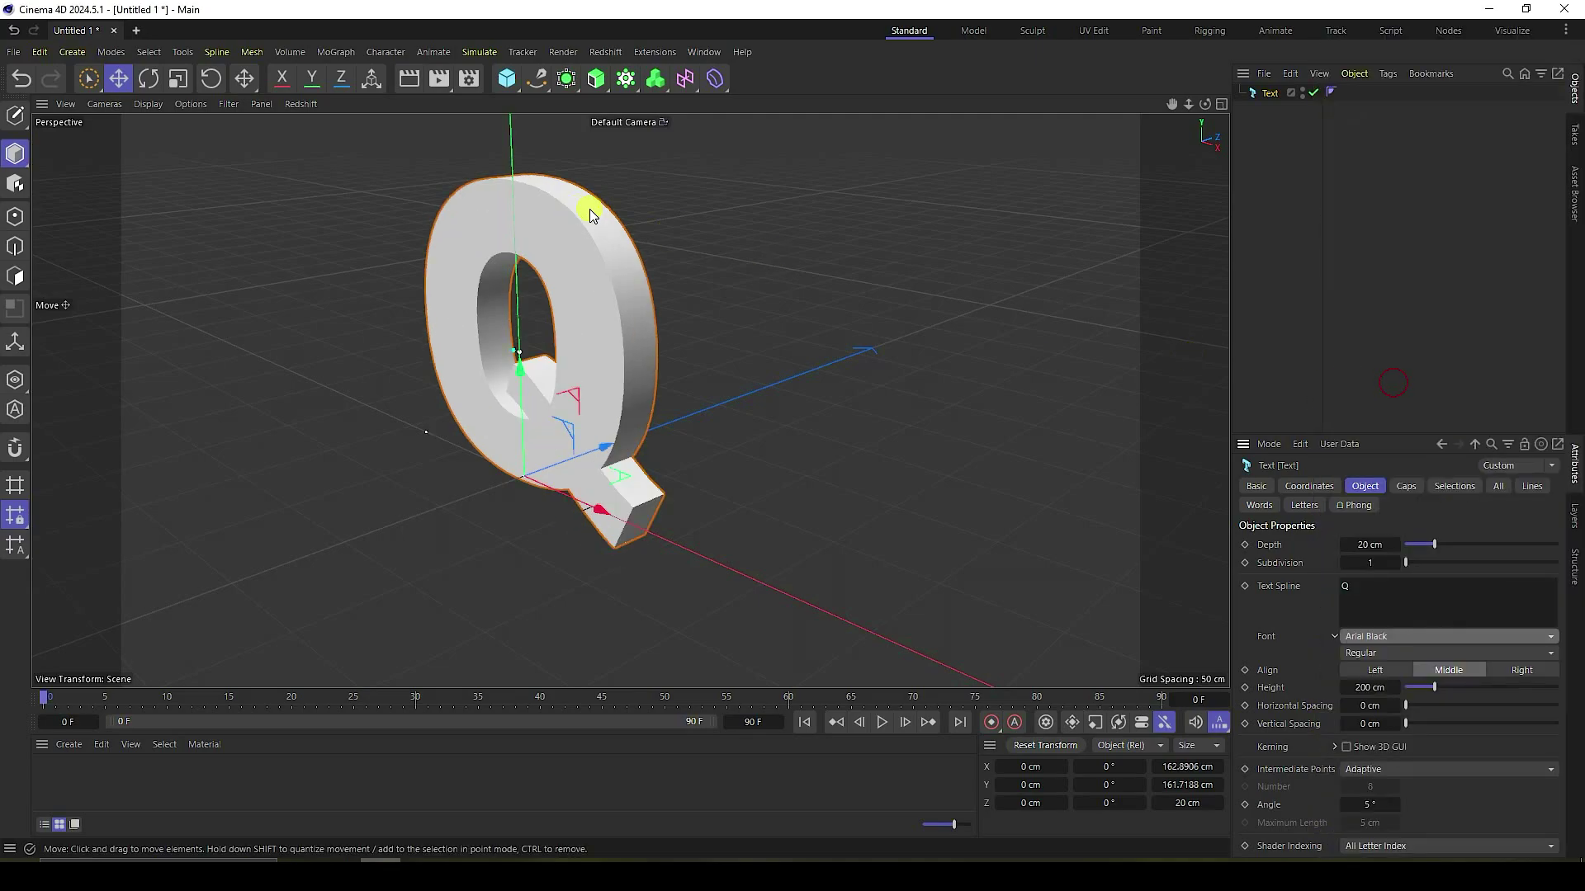
scroll(591, 206, up, 3)
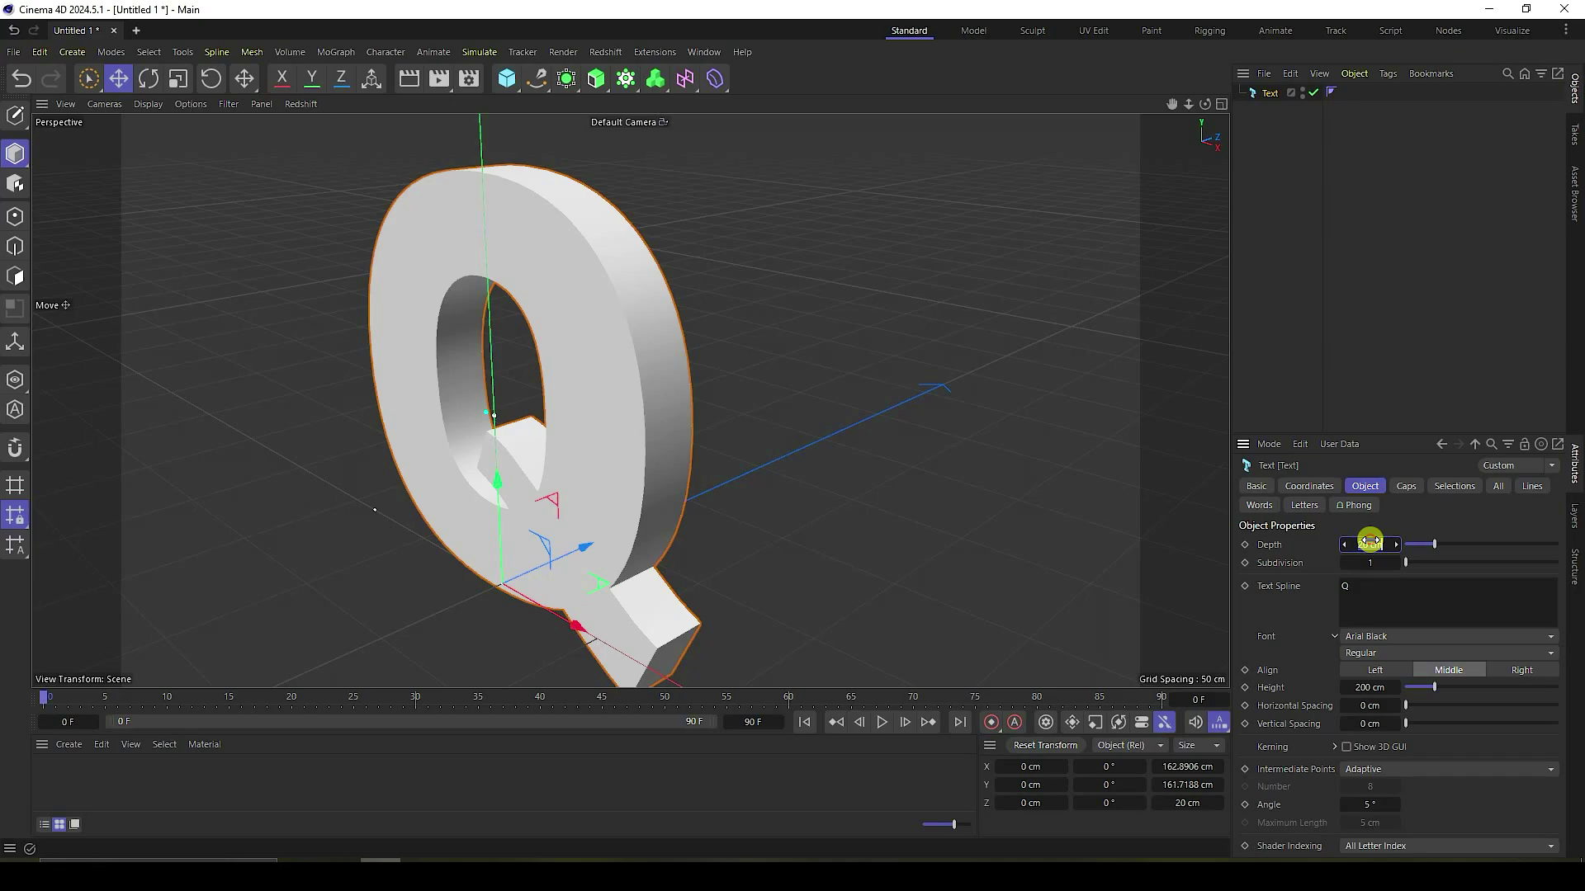
key(Return)
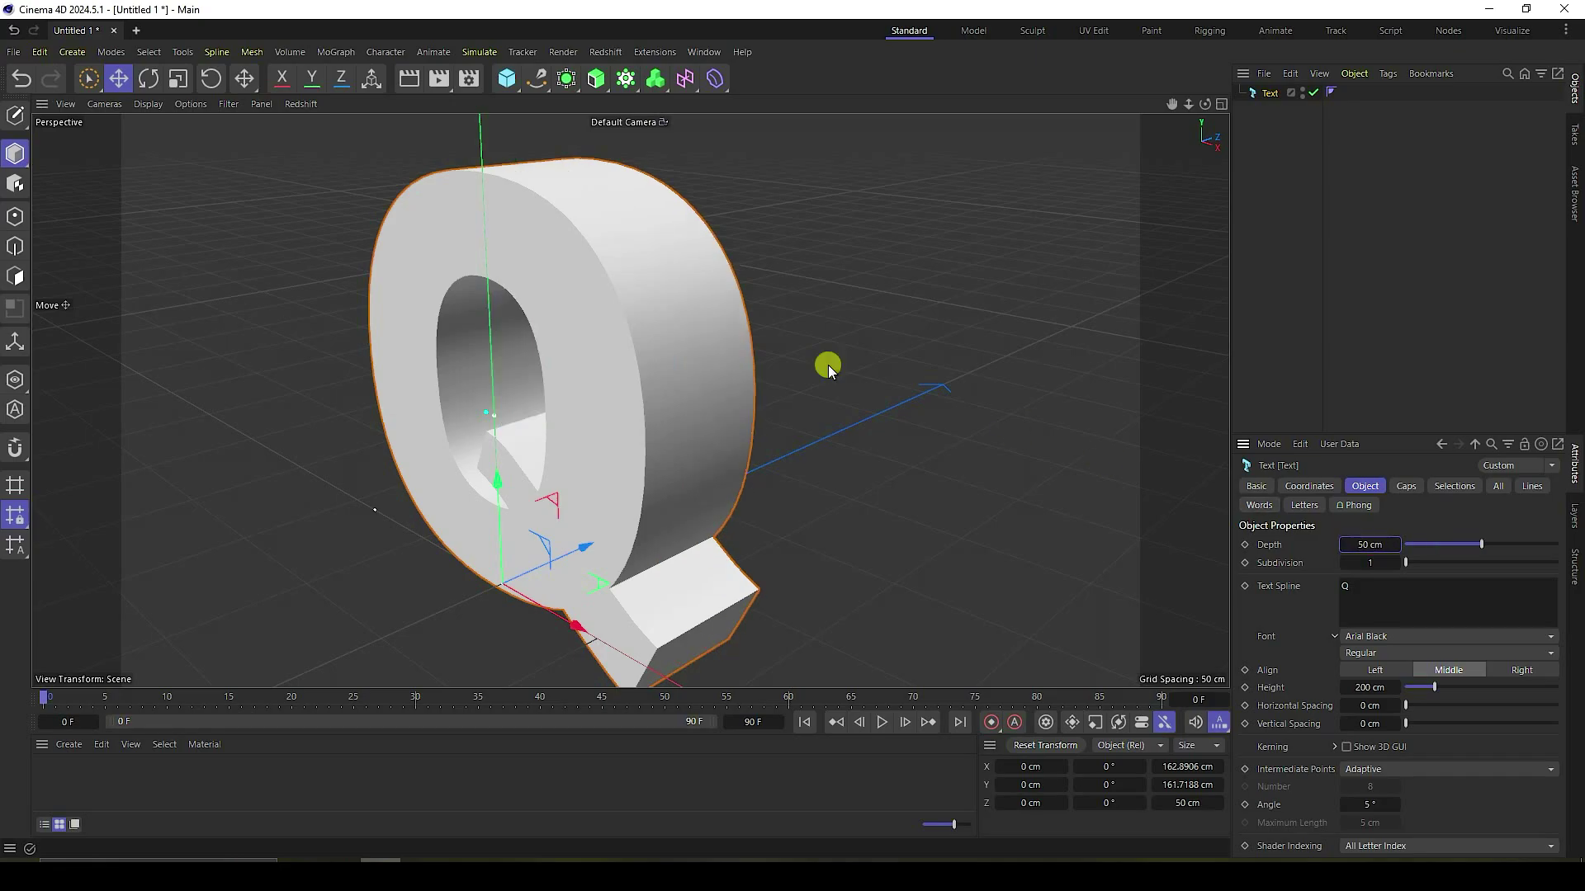
Step: Switch to Gouraud Shading (Lines), with 20 depth subdivisions and Subdivided intermediate points
click(152, 103)
click(169, 172)
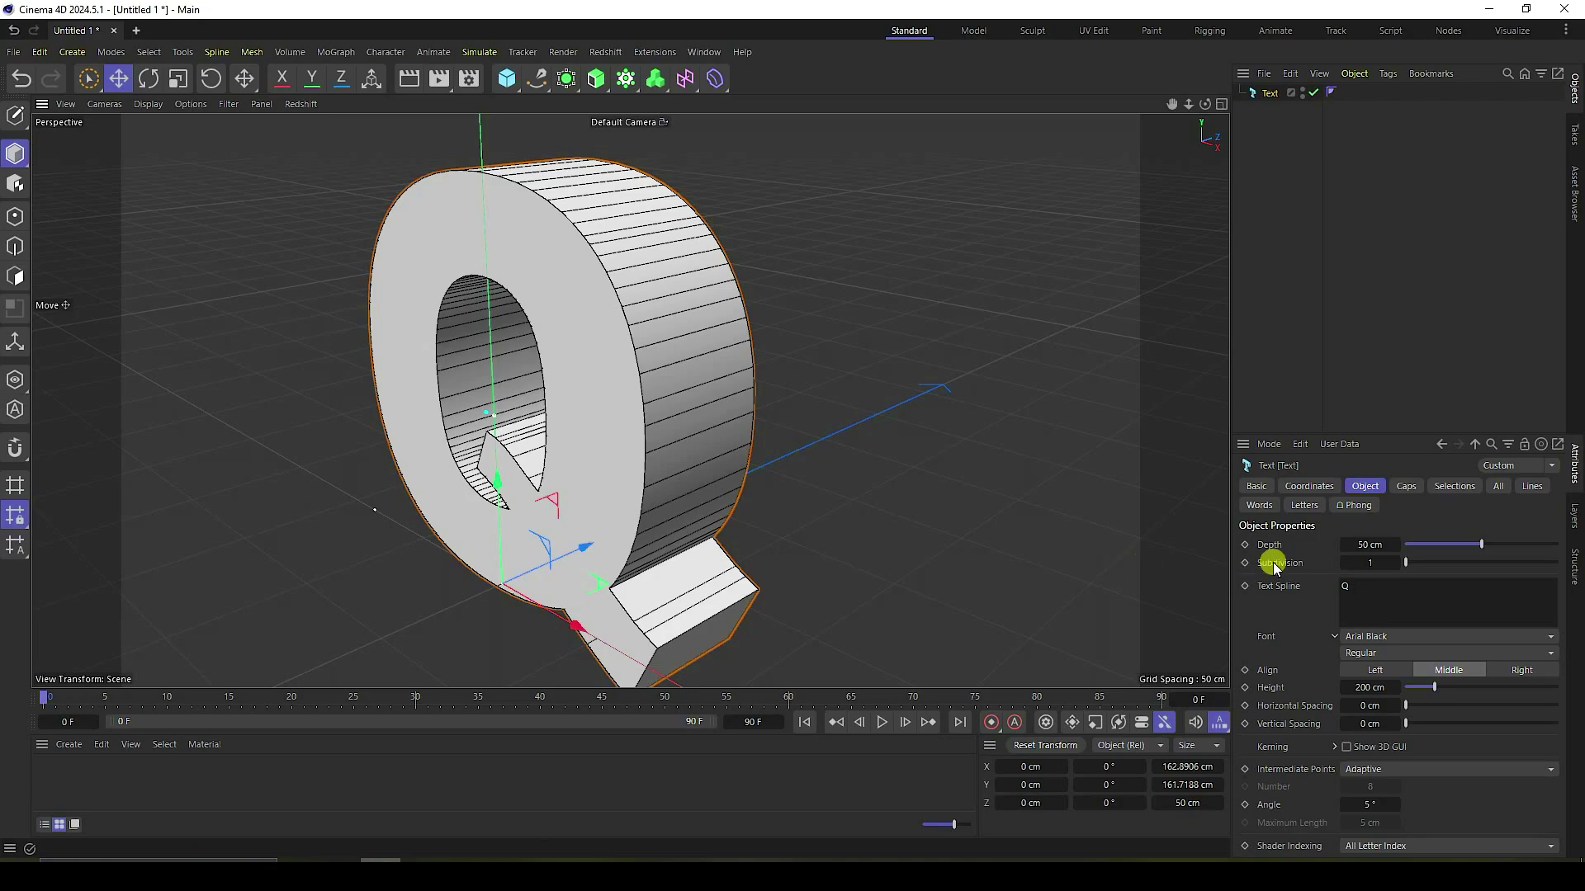
drag(1428, 563, 1577, 568)
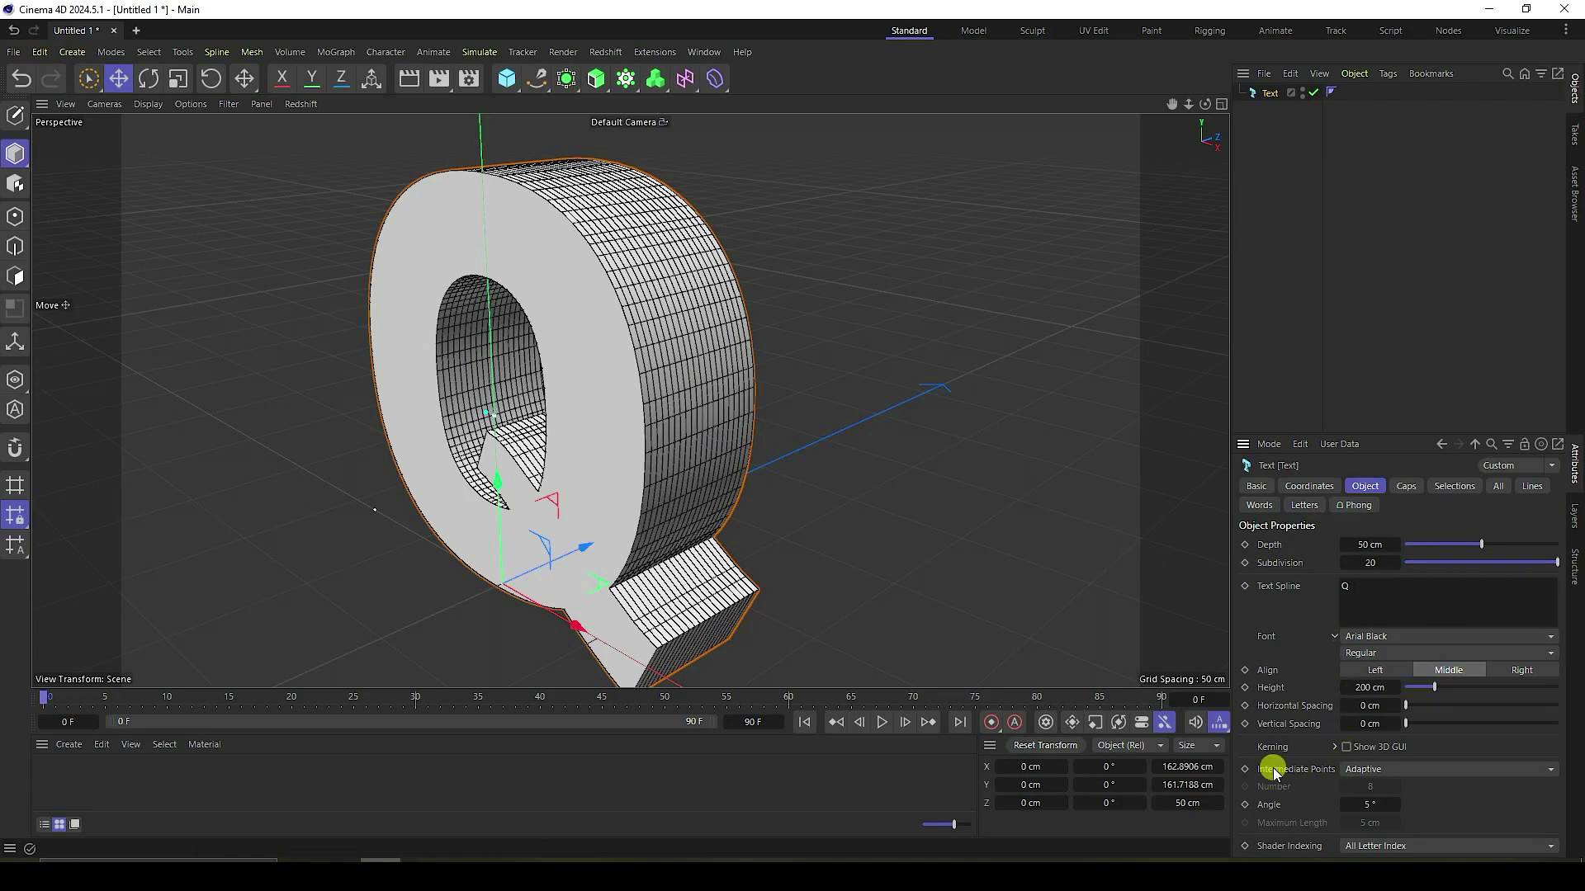
click(1358, 767)
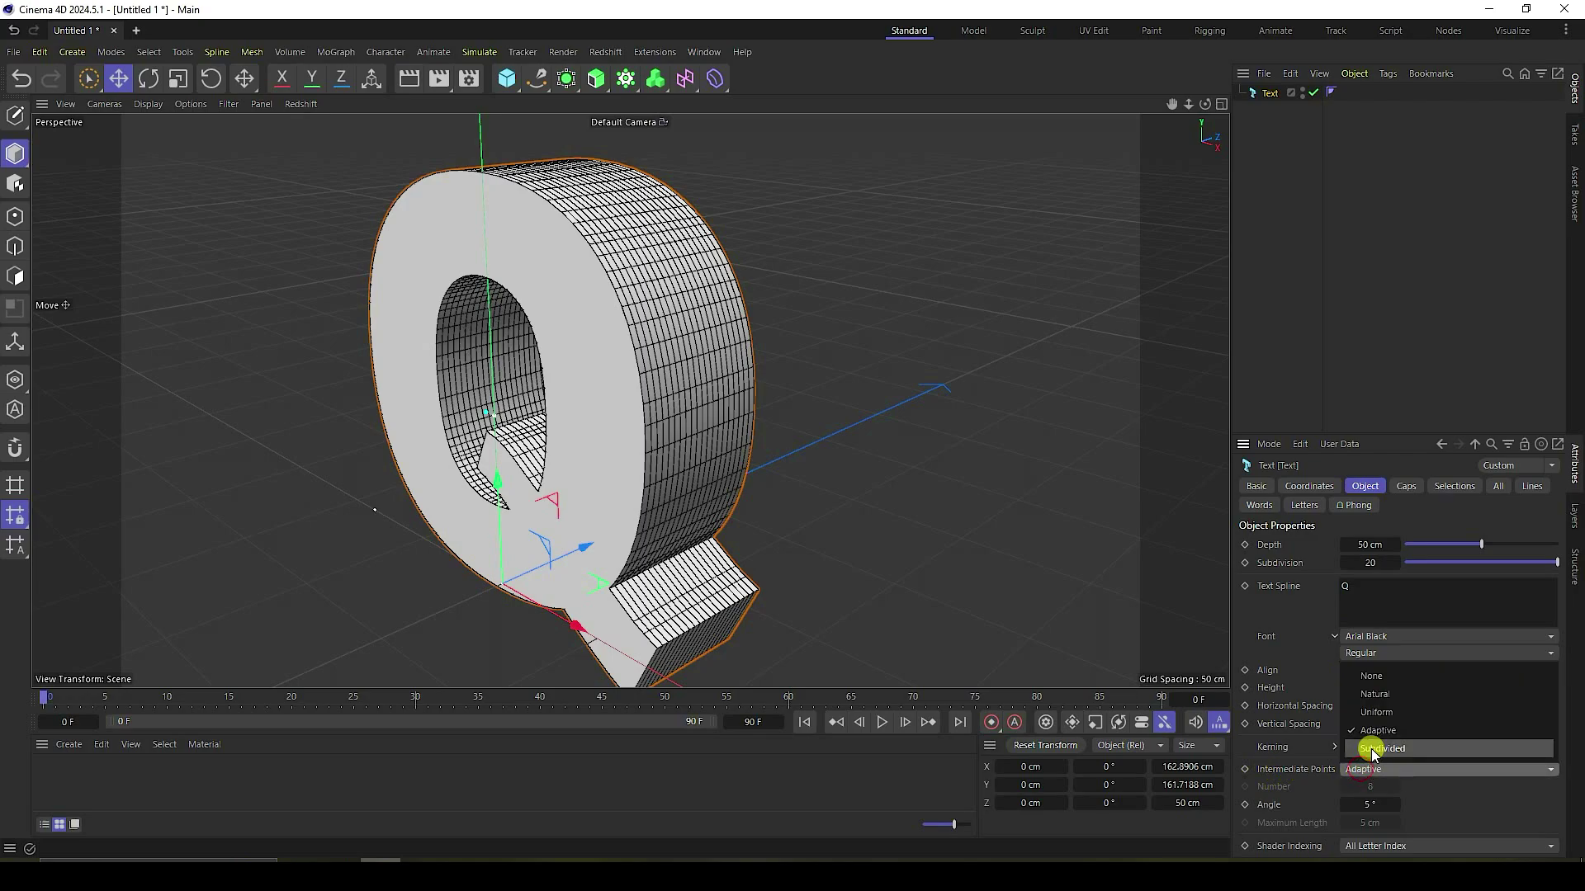
click(1370, 750)
Step: Give the caps a 2 cm Regular Grid tessellation and a 2 cm rounded bevel
click(1406, 486)
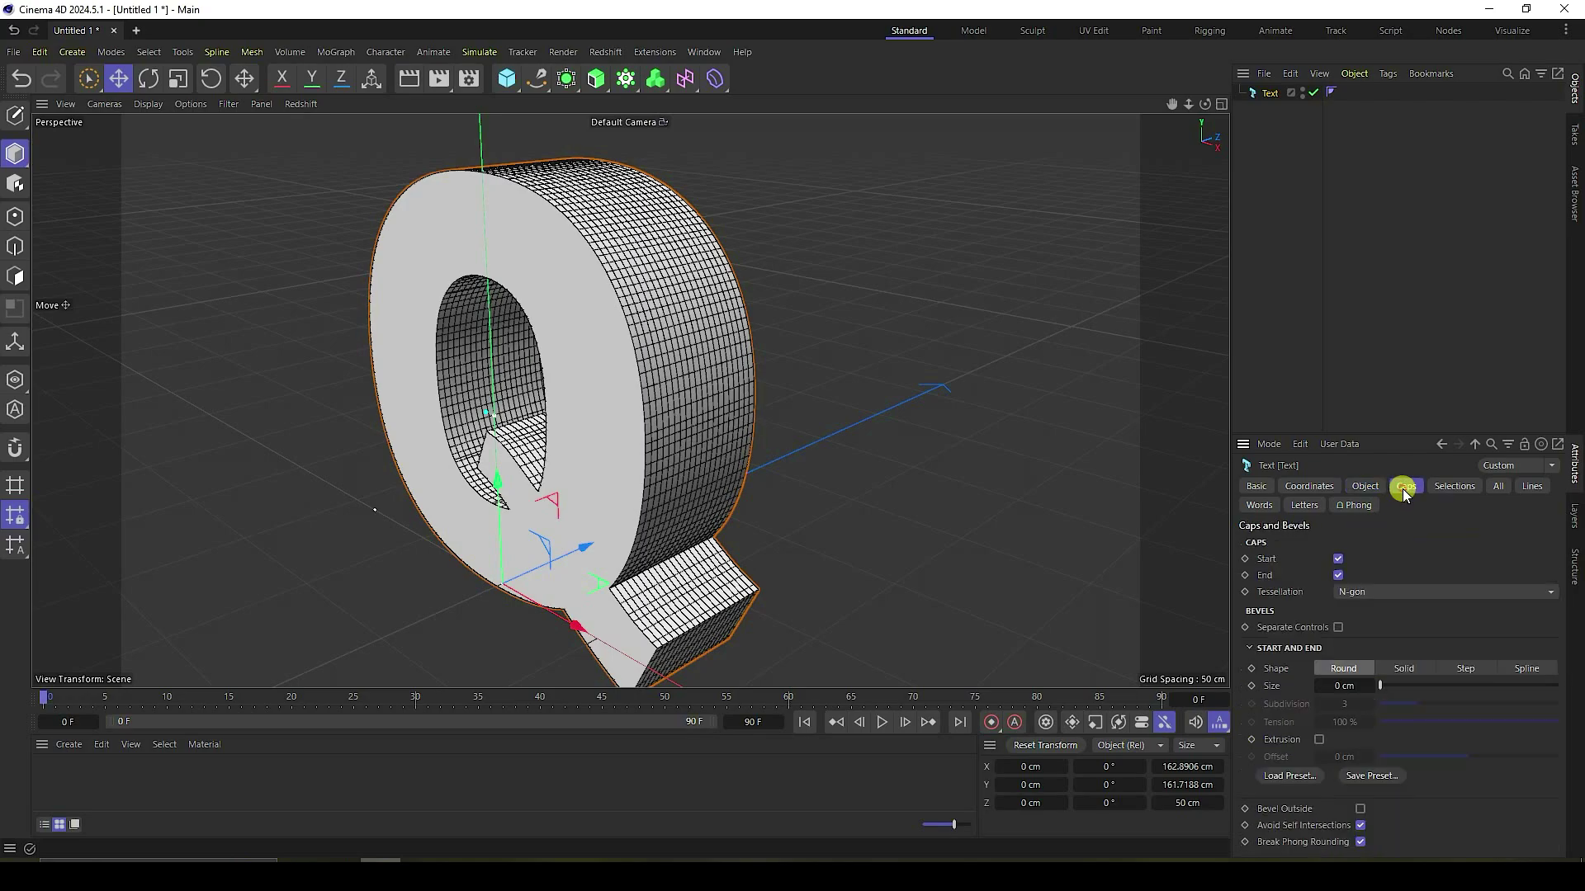
scroll(586, 343, up, 2)
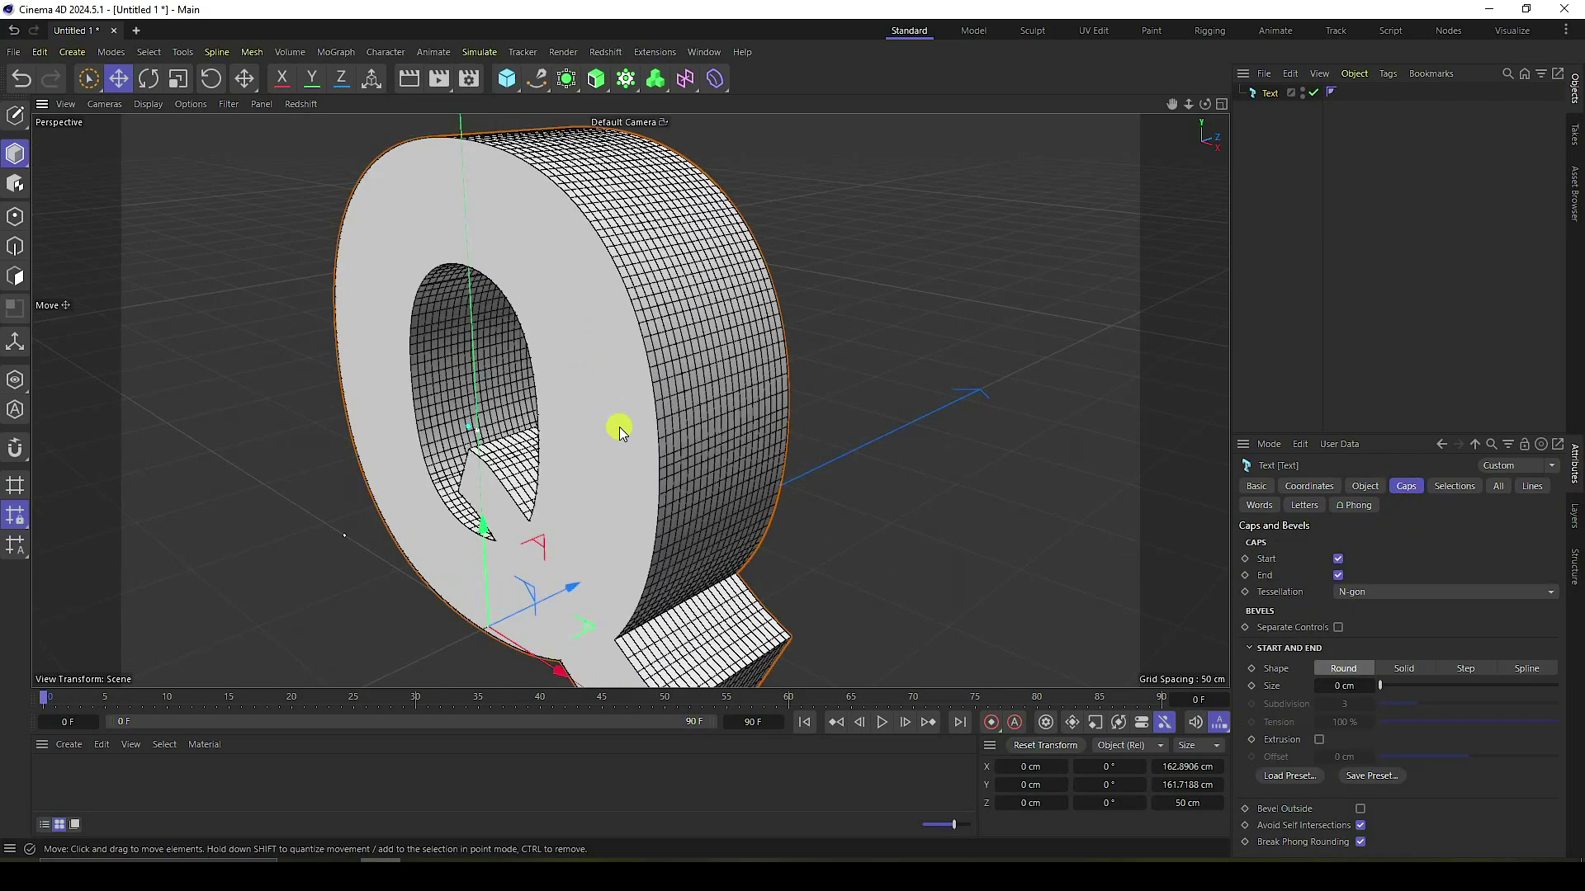
click(1337, 591)
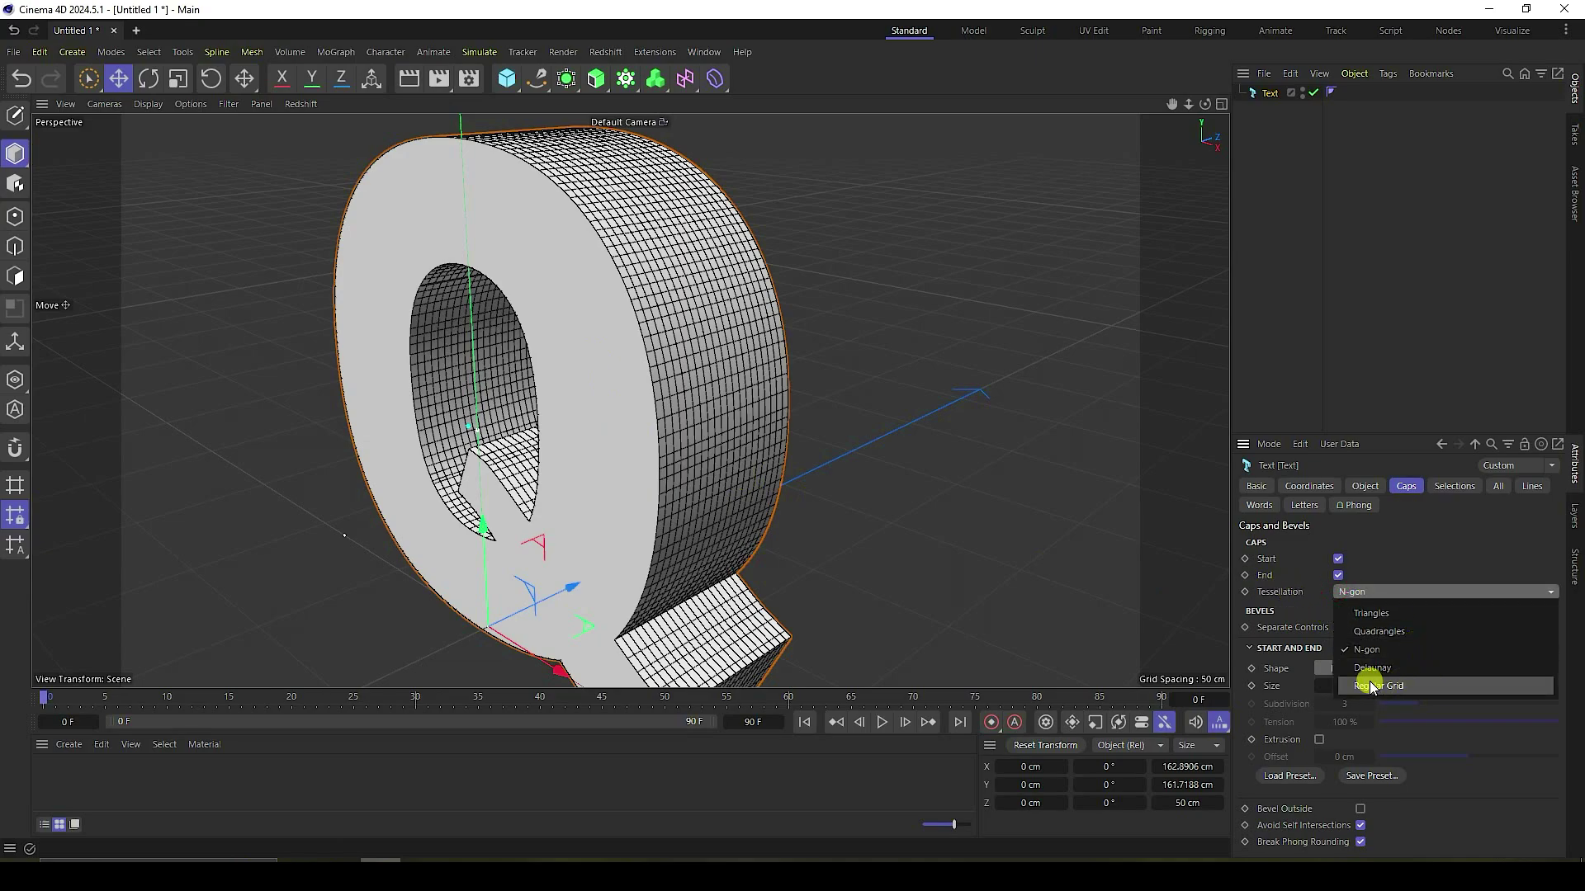
click(1401, 687)
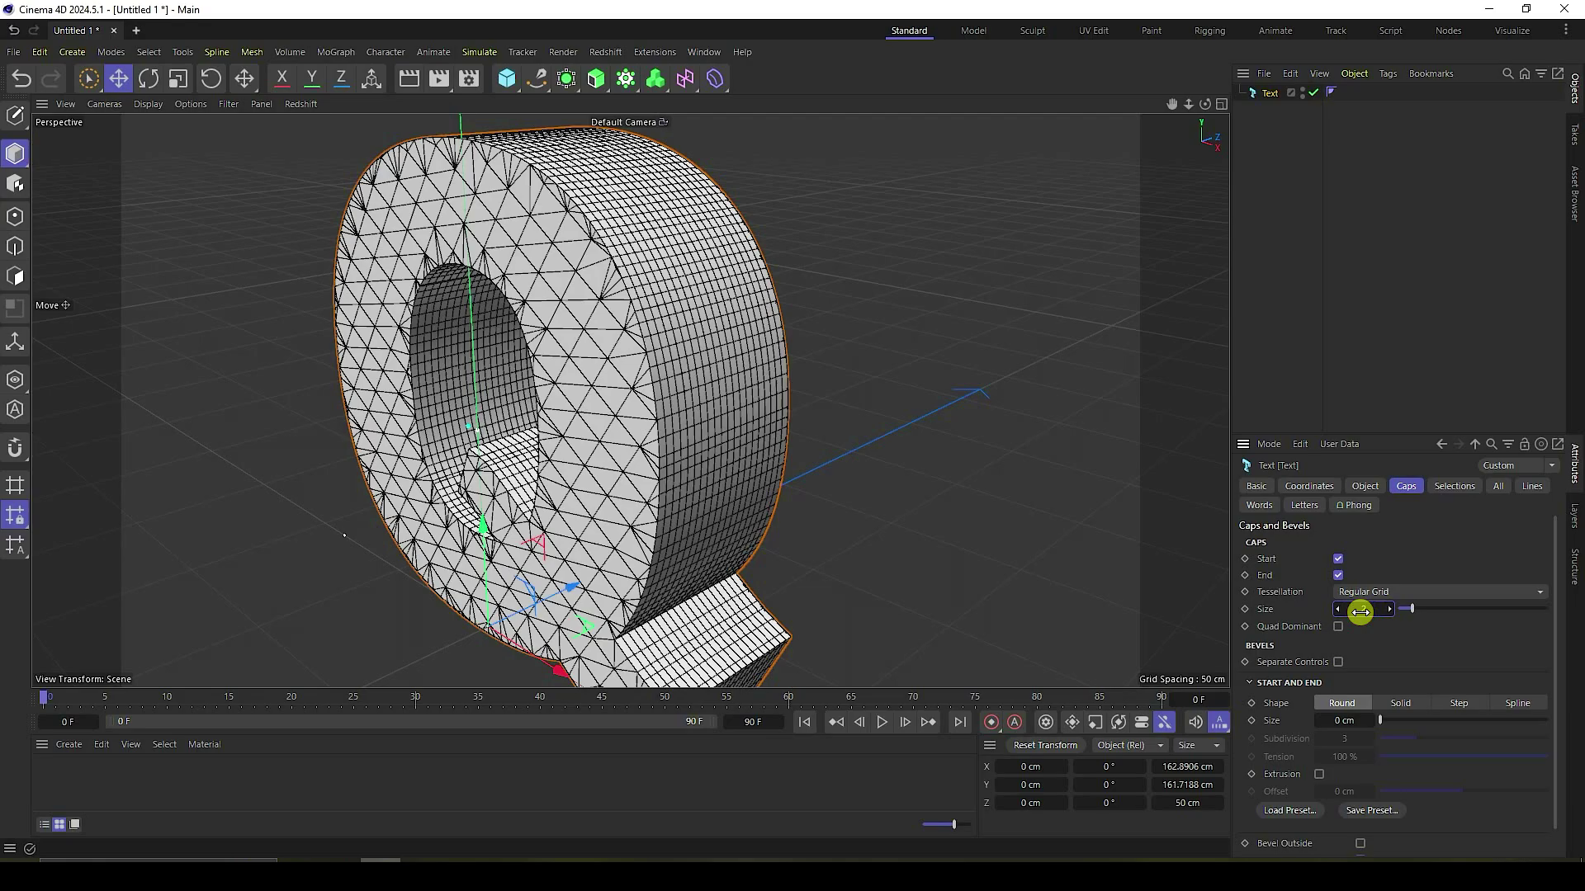
drag(1360, 611, 1354, 609)
scroll(648, 356, up, 6)
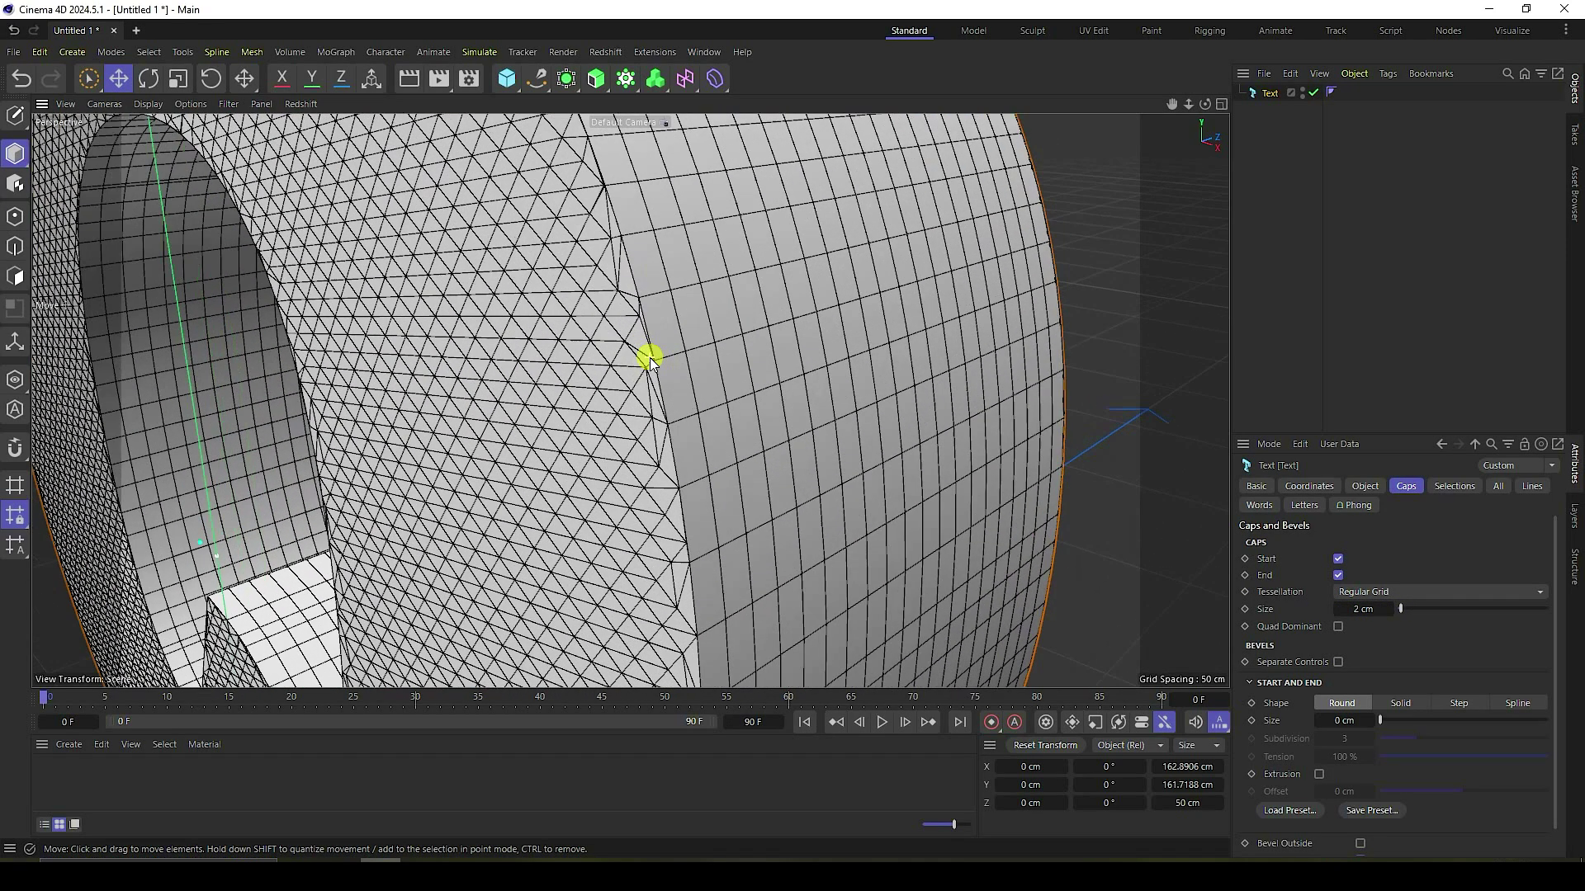
scroll(649, 357, up, 2)
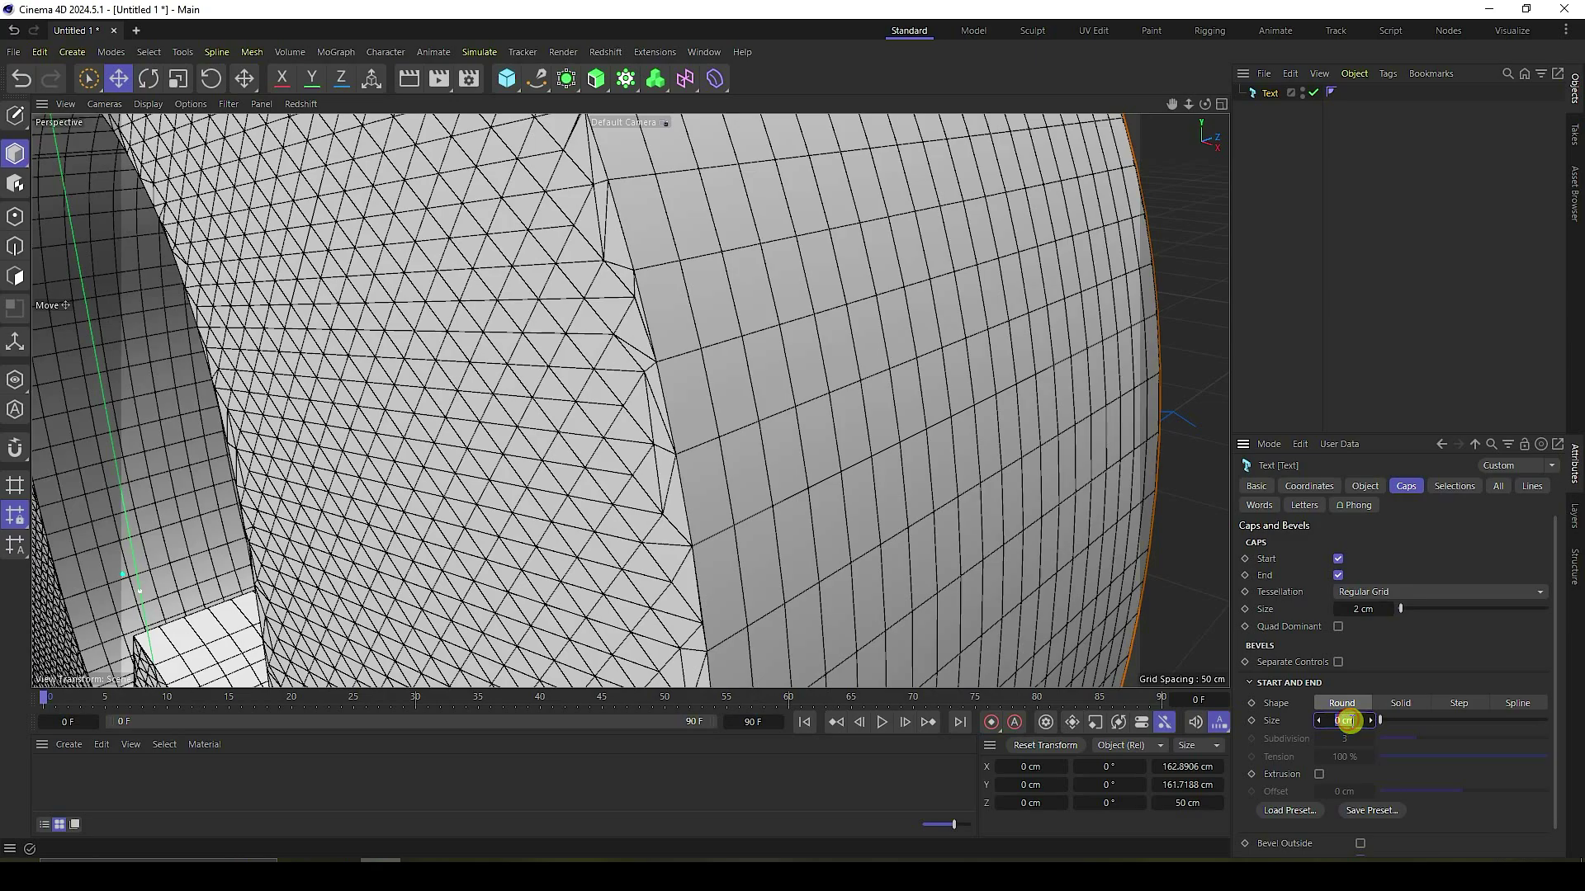
drag(1347, 721, 1348, 719)
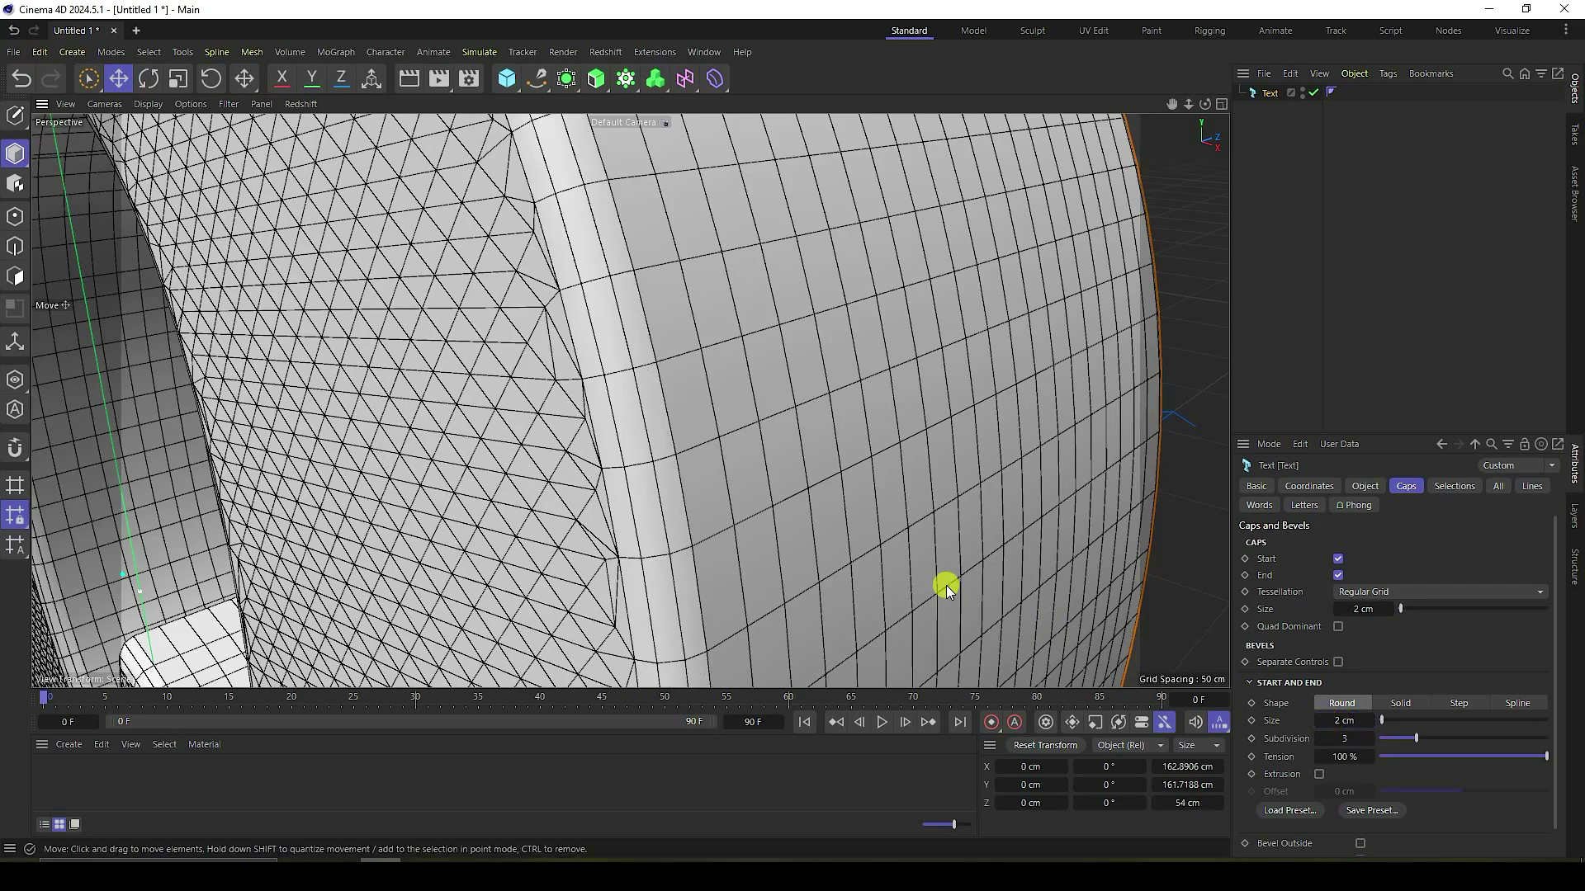
scroll(785, 498, down, 5)
scroll(668, 261, down, 4)
scroll(714, 312, up, 3)
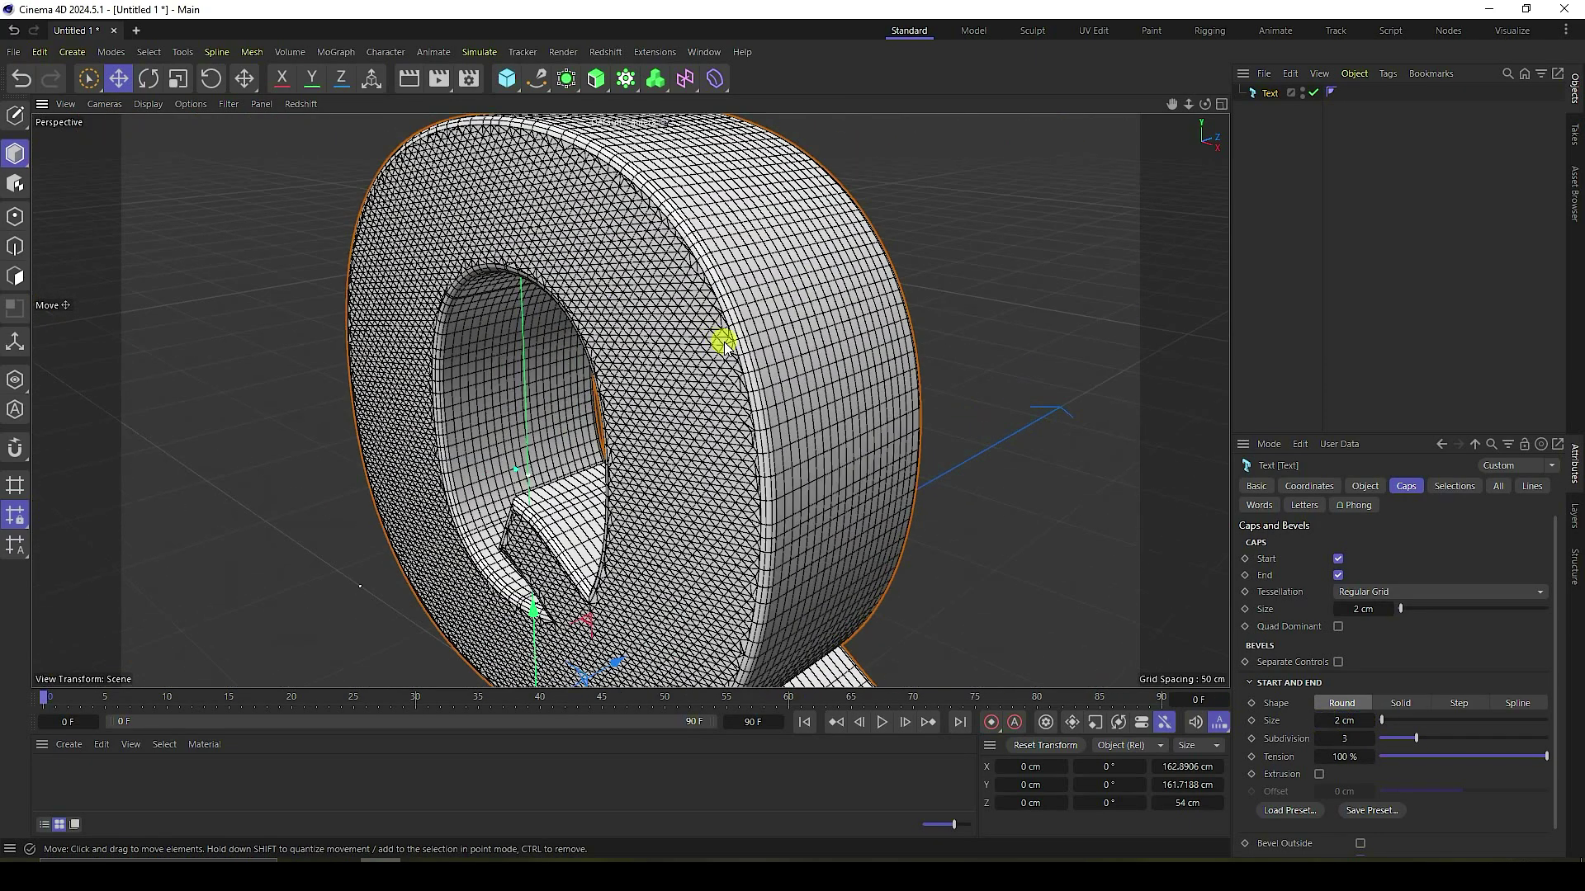
scroll(741, 358, down, 3)
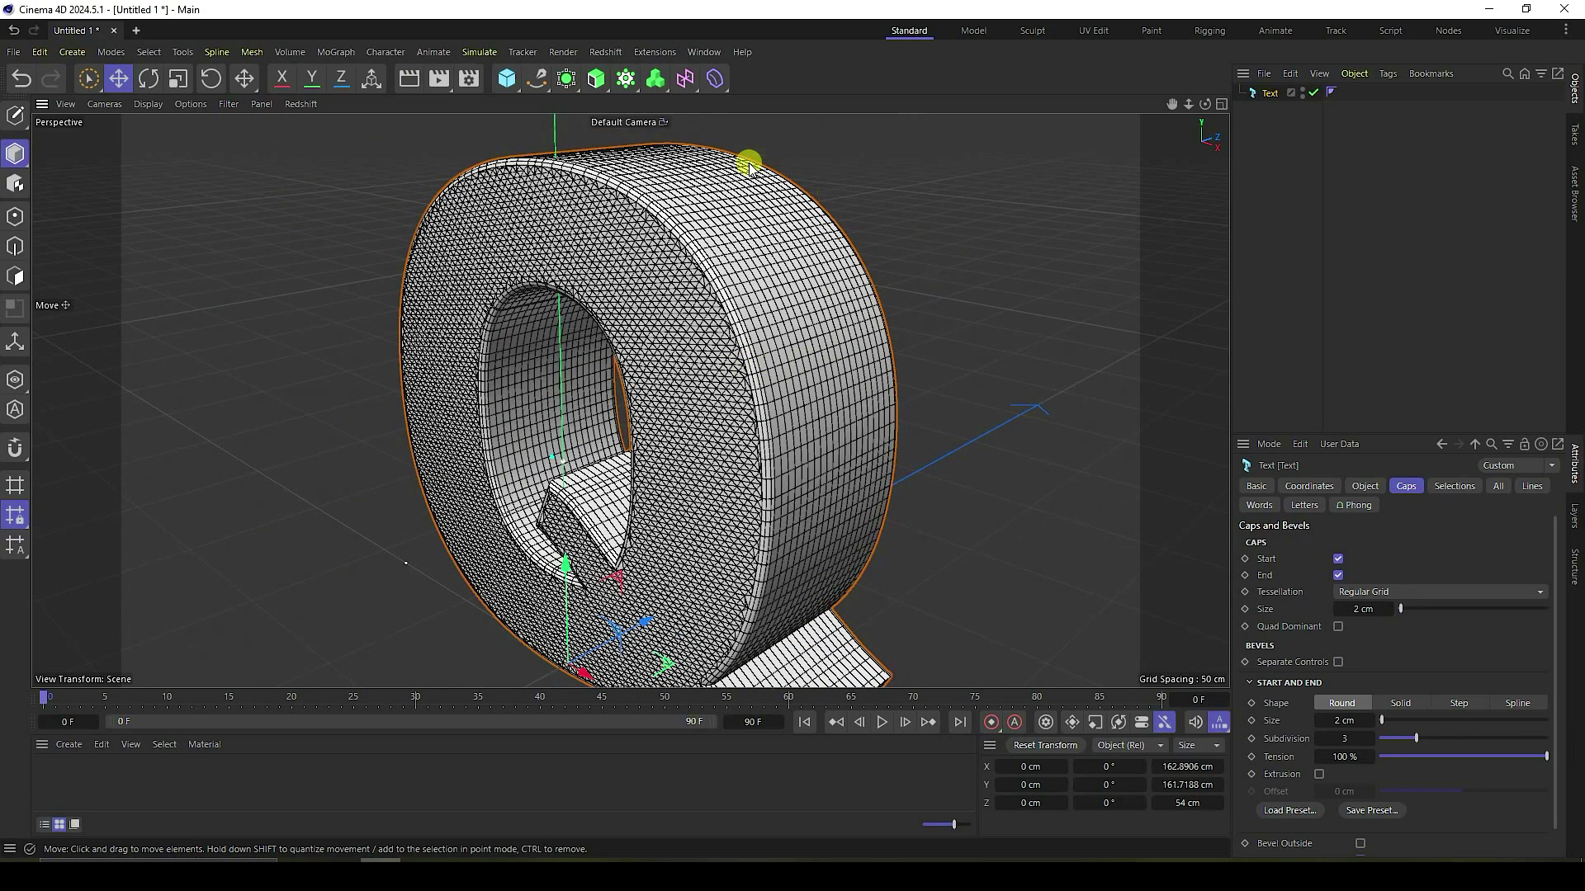
Step: Add a PolyFX as a child of the Q text, plus a Plain effector
click(334, 53)
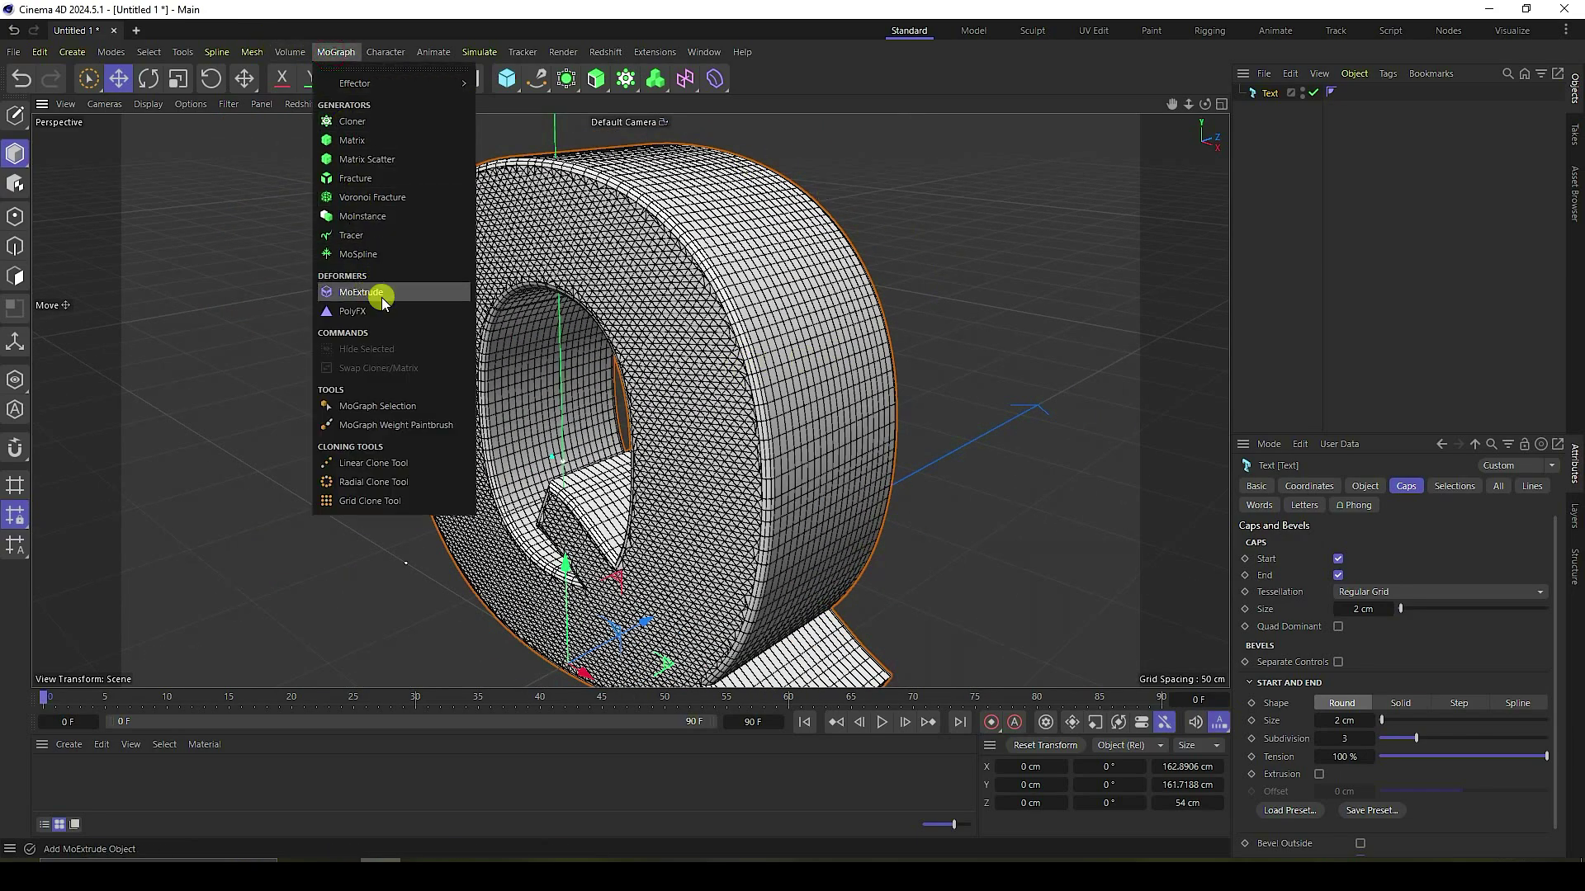
click(357, 311)
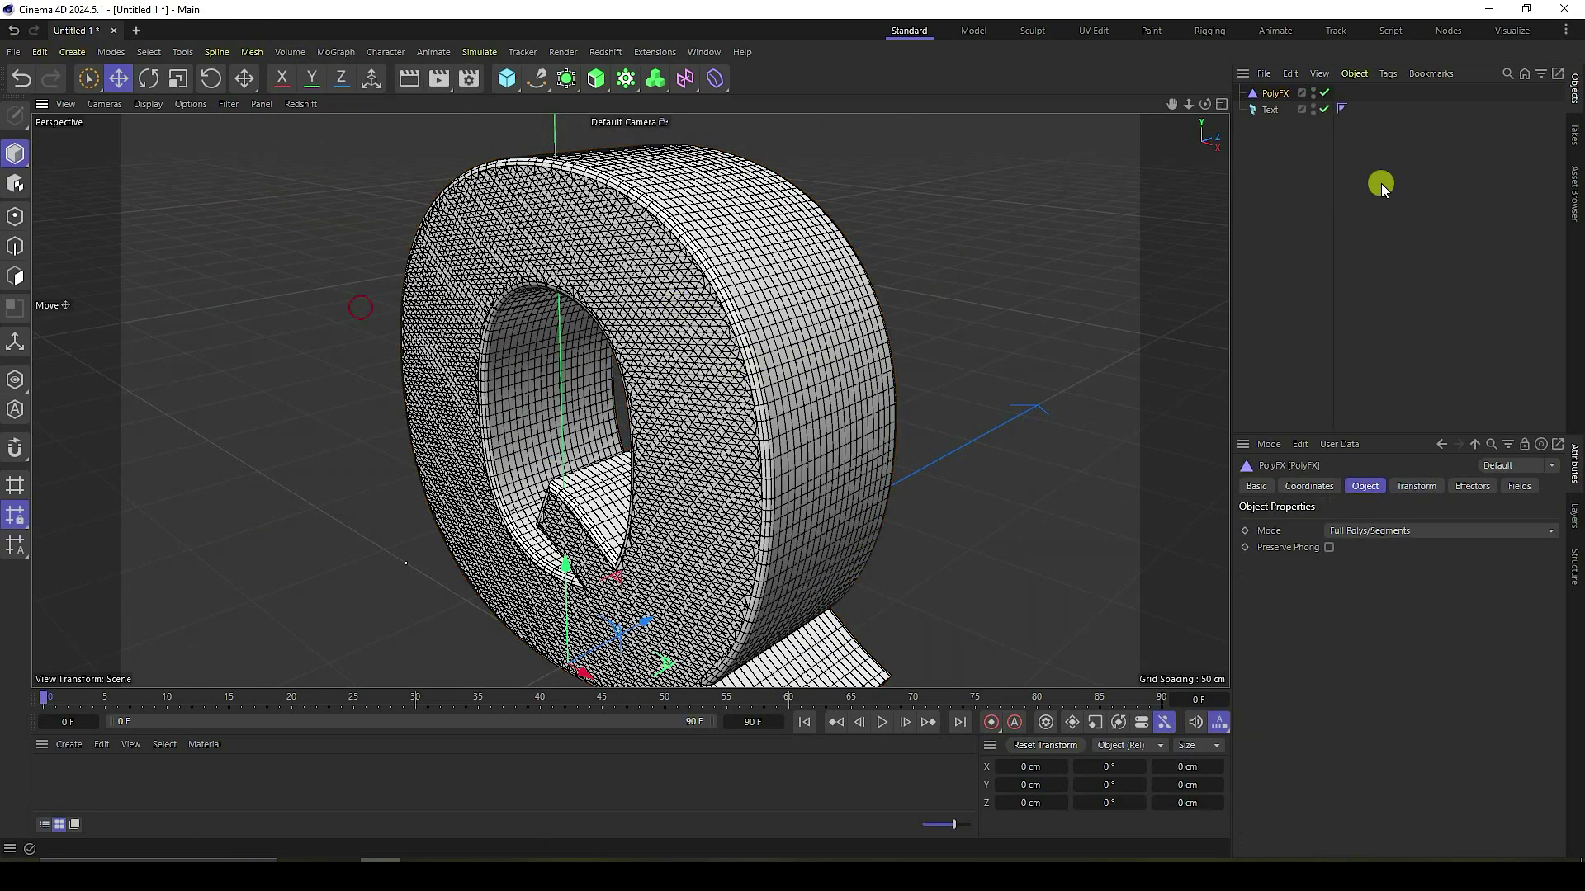
drag(1277, 97, 1285, 118)
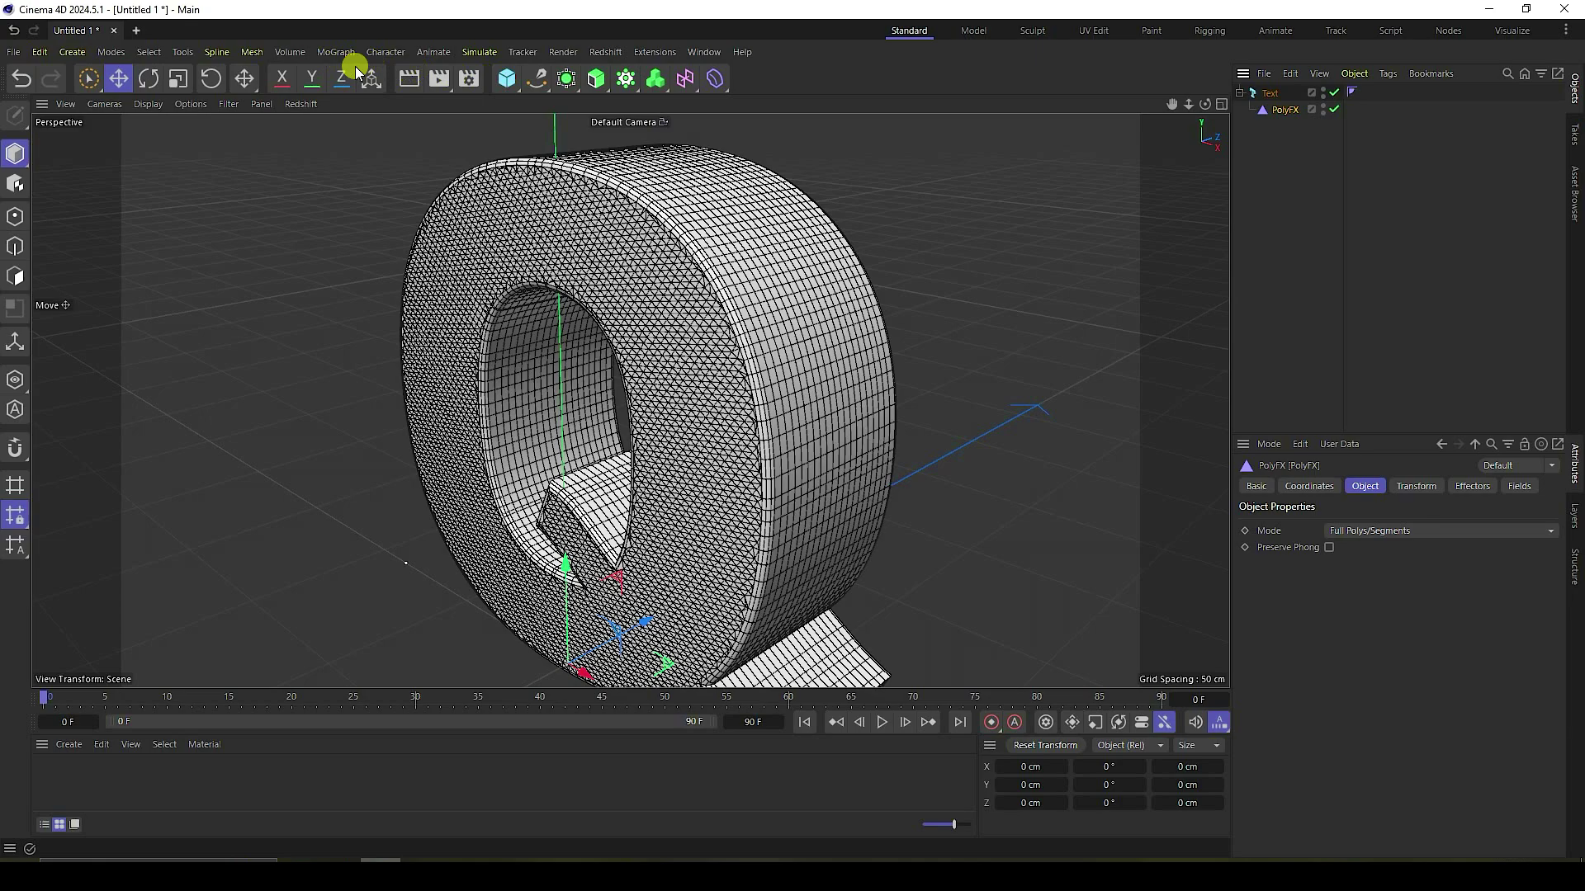
click(335, 51)
mouse_move(351, 83)
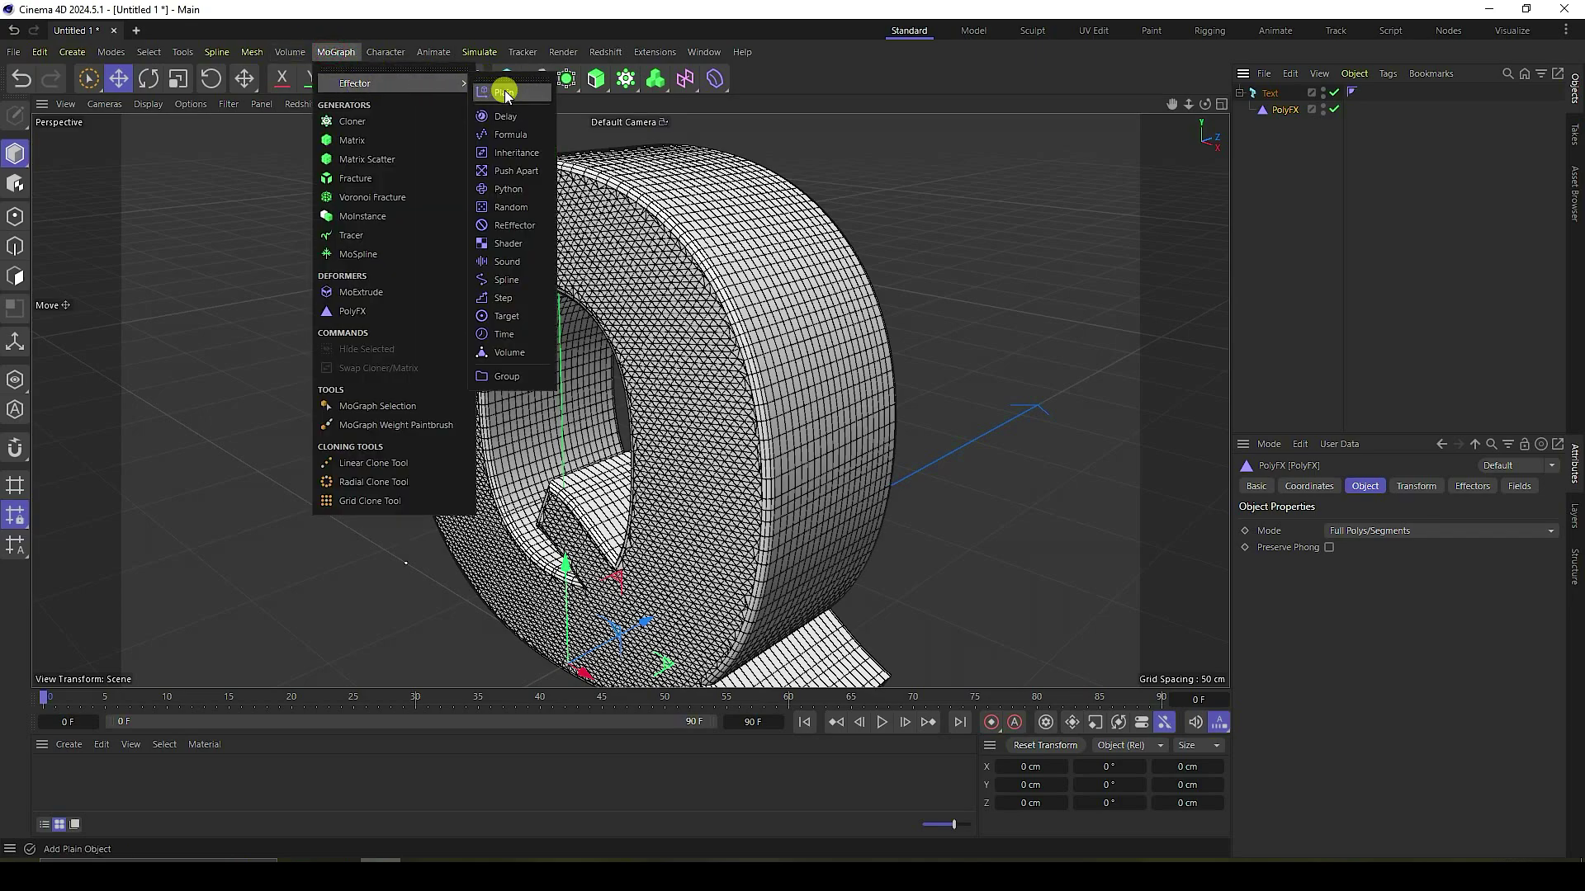
click(506, 93)
scroll(541, 252, down, 5)
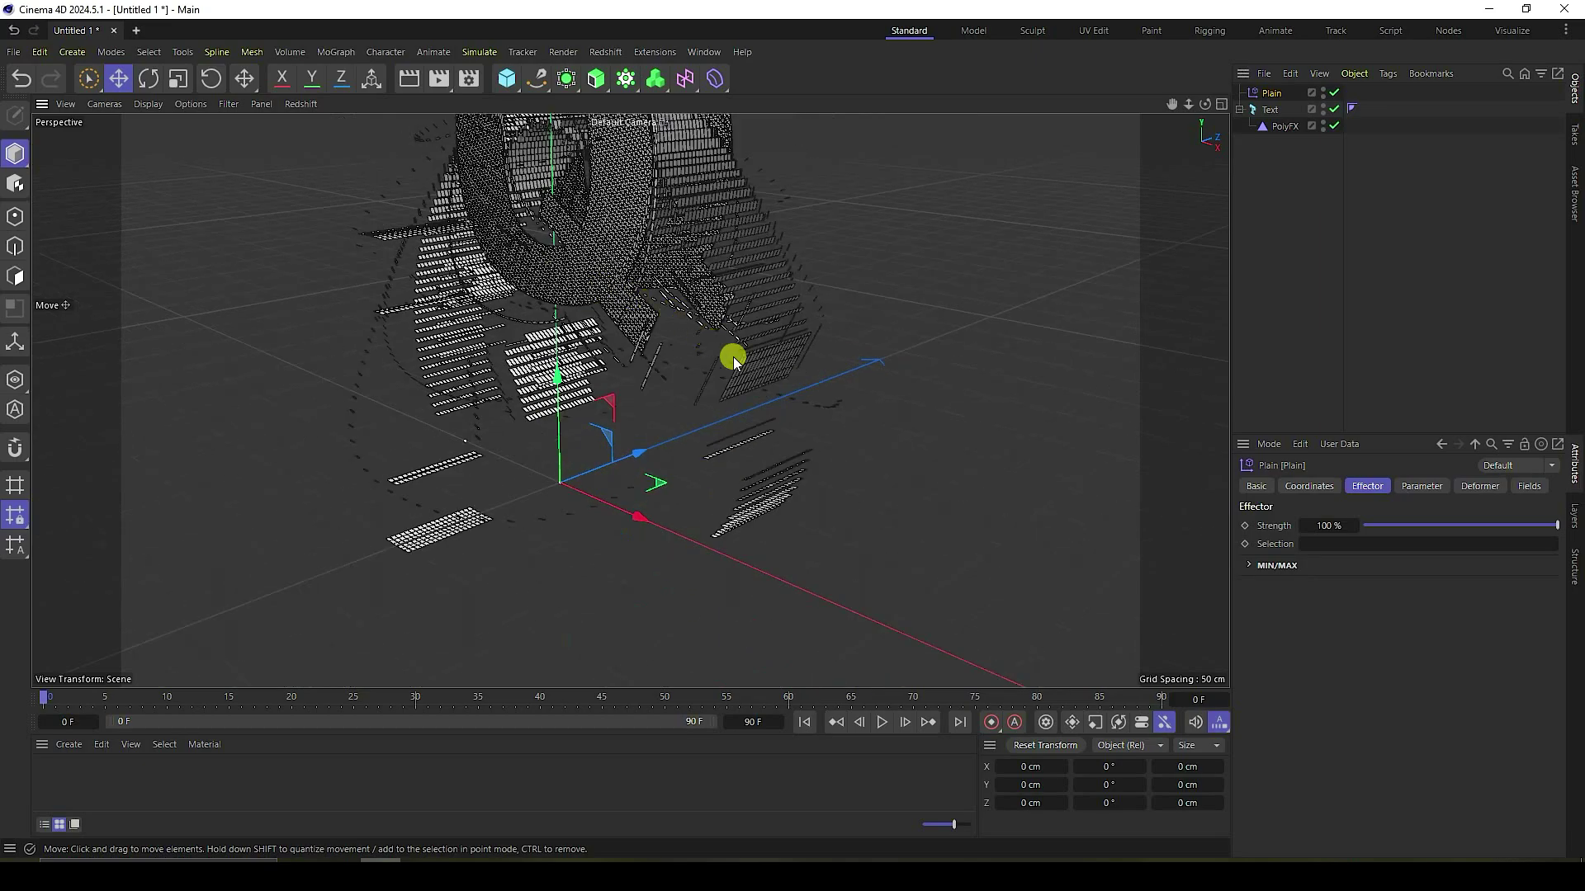
scroll(646, 296, up, 3)
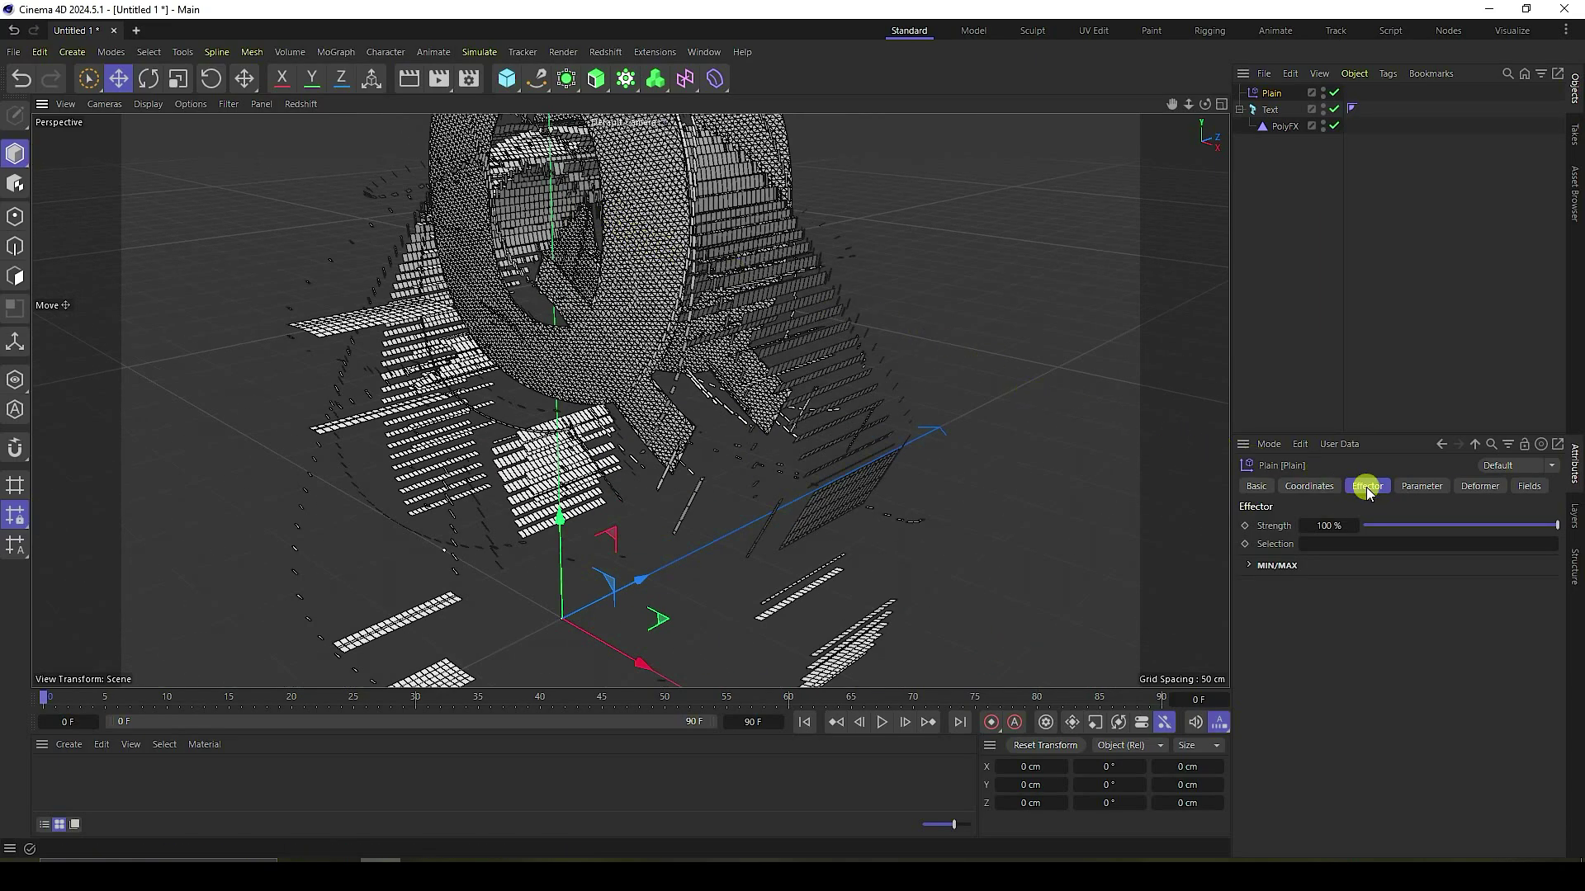
Step: Set the Plain effector's position to 50/100/50 cm and its uniform scale to -1
click(1420, 487)
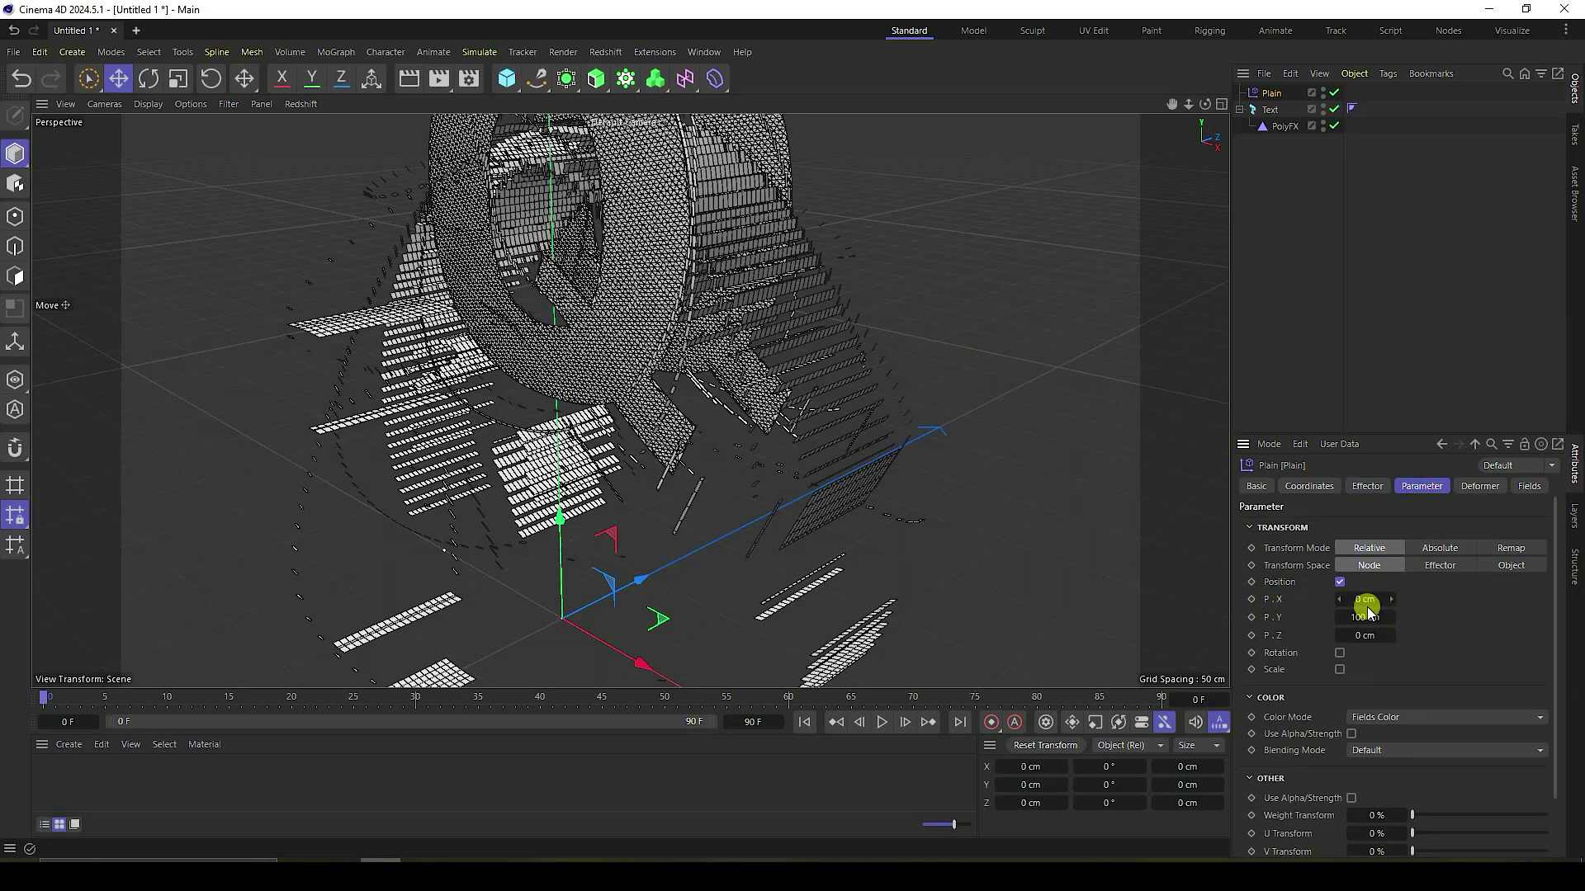
drag(1369, 602, 1372, 602)
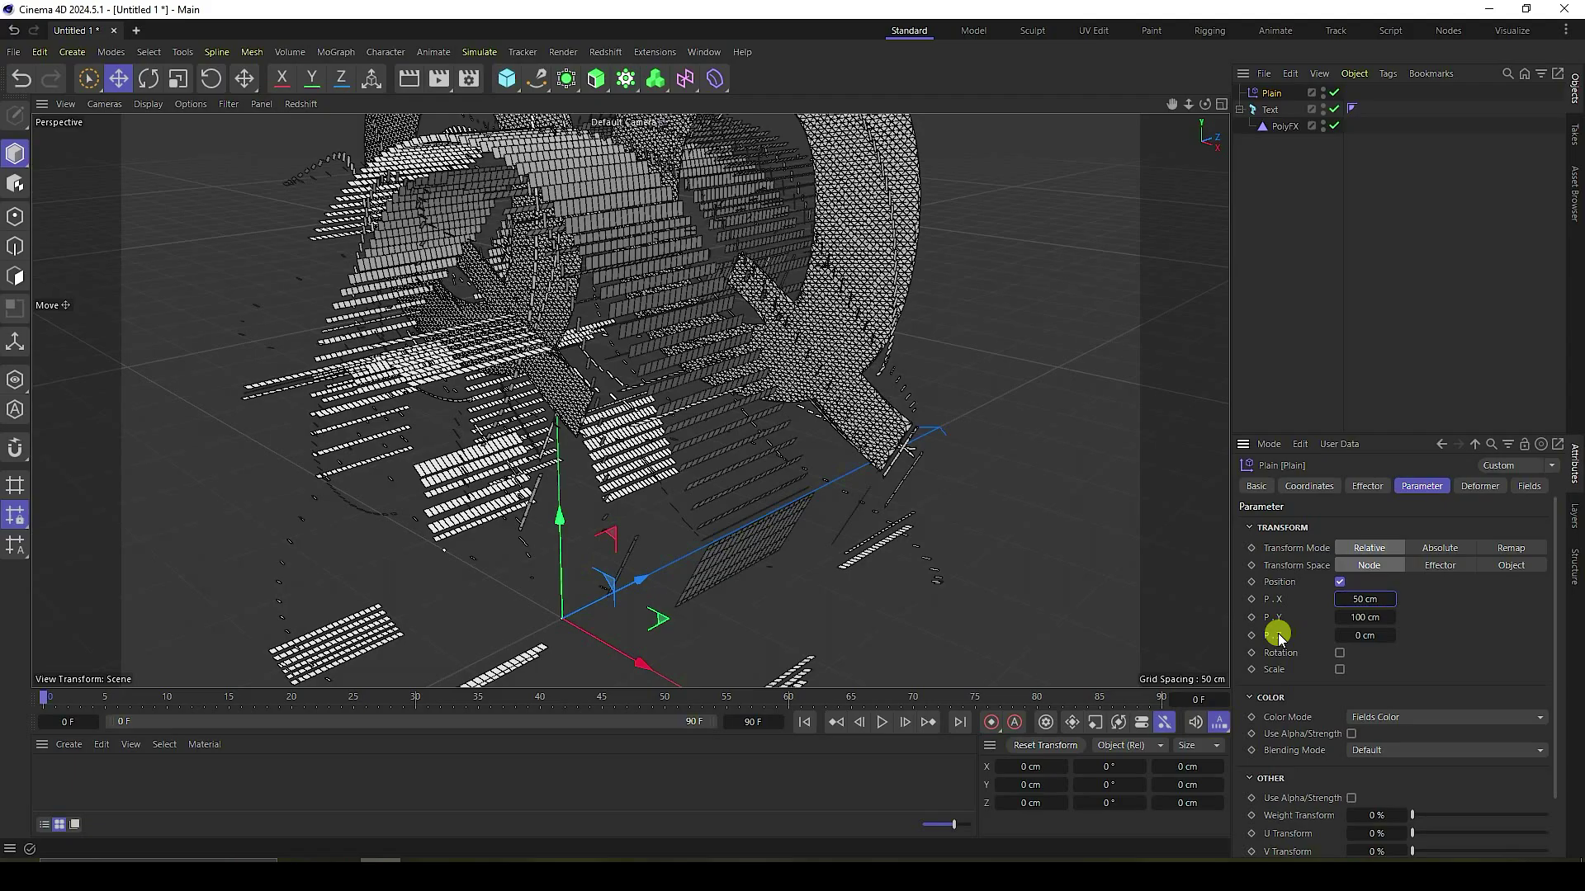
drag(1366, 635, 1343, 656)
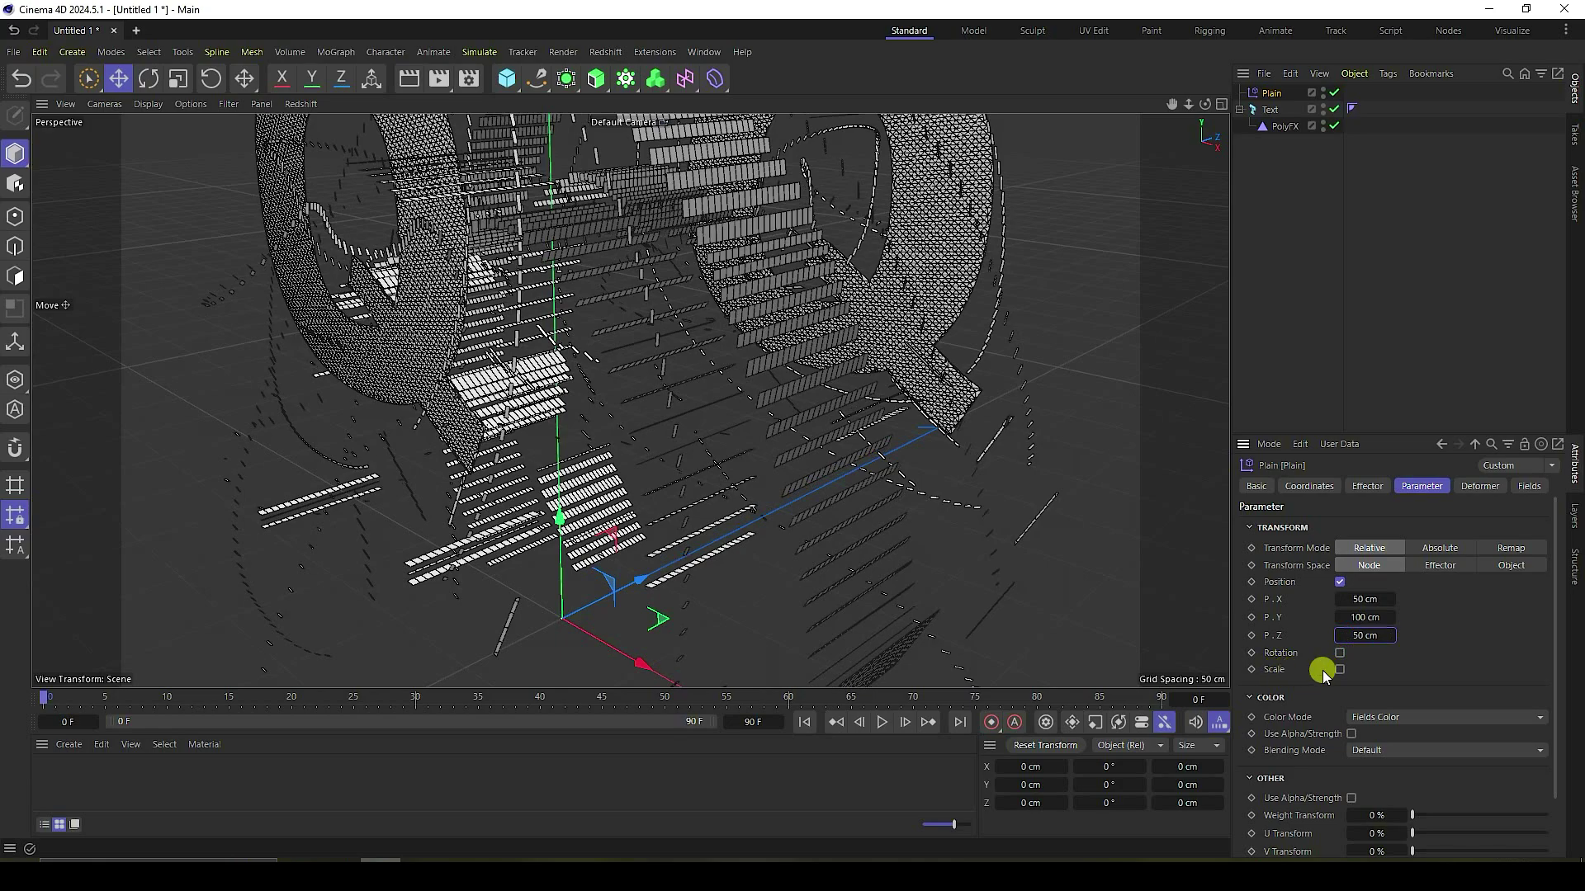
click(1340, 670)
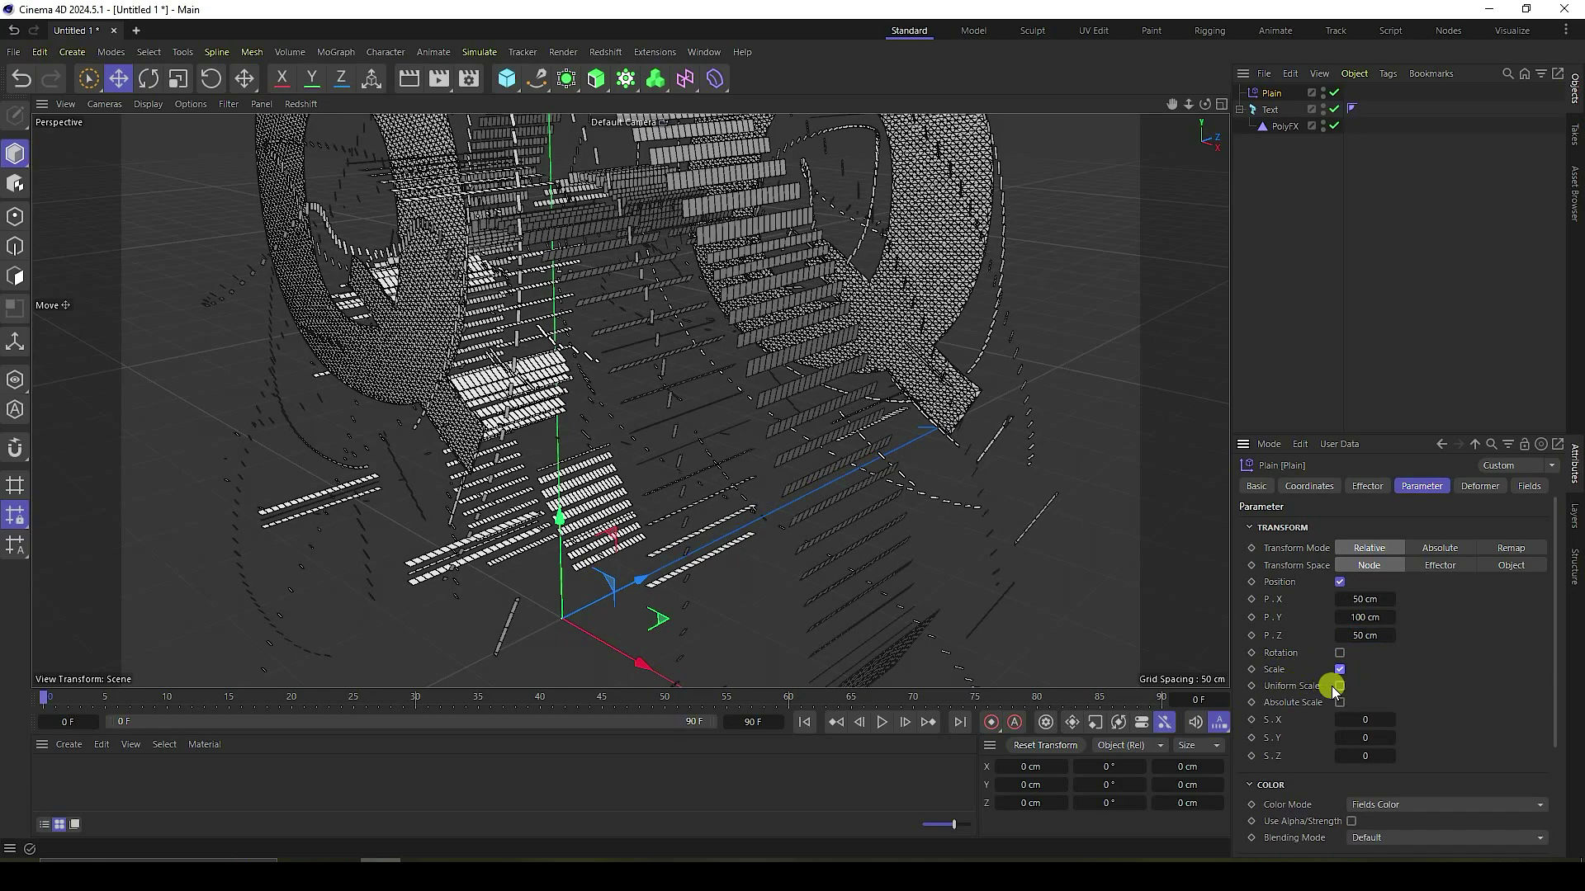
click(1340, 685)
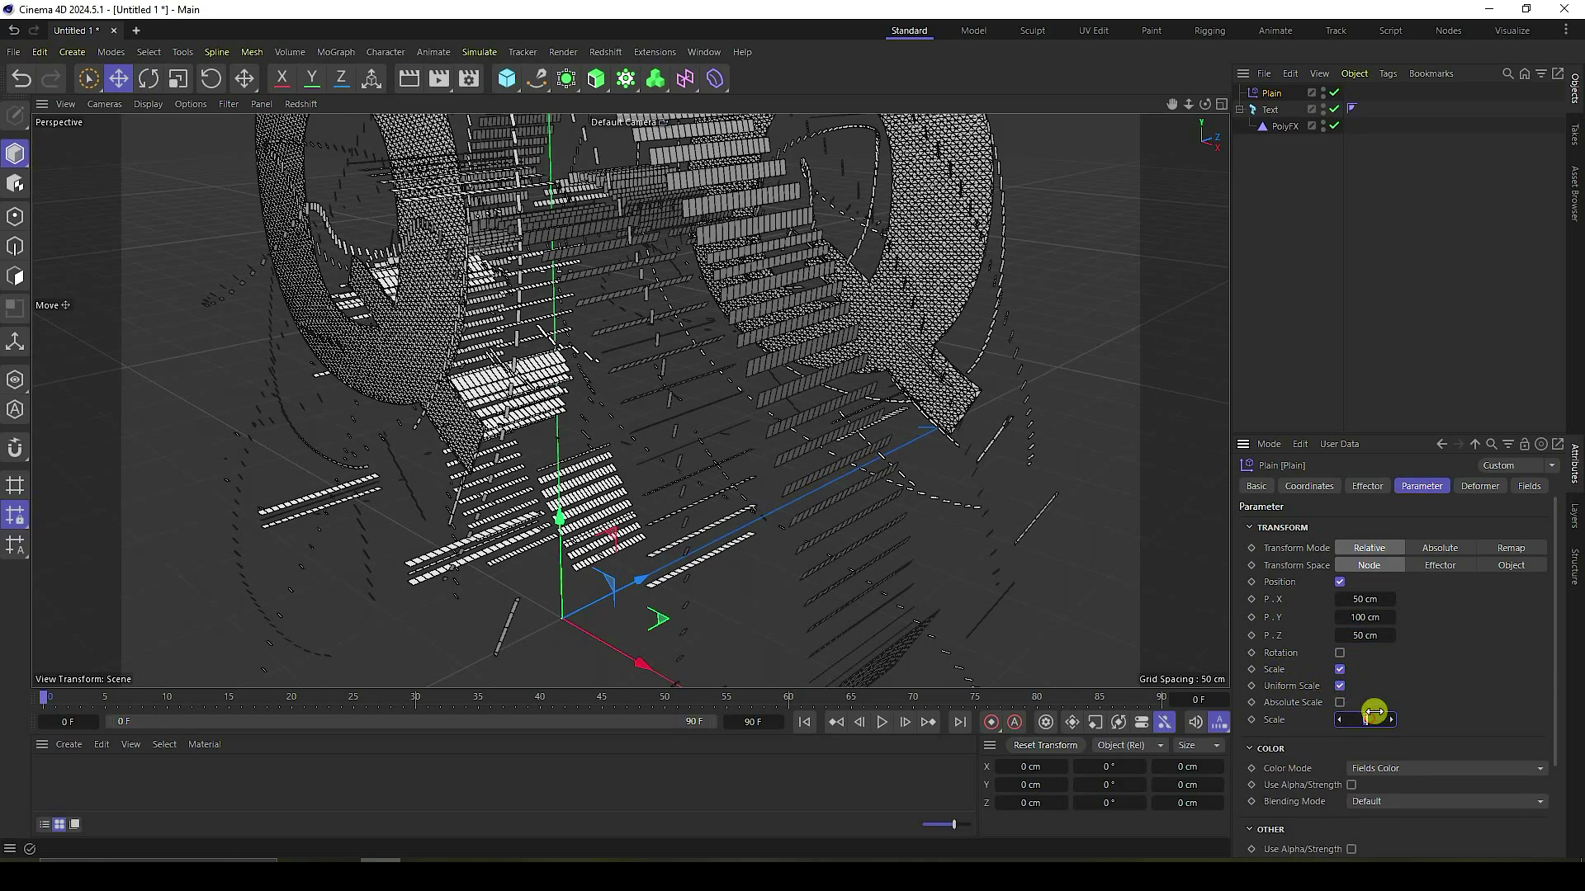
drag(1373, 711, 1374, 712)
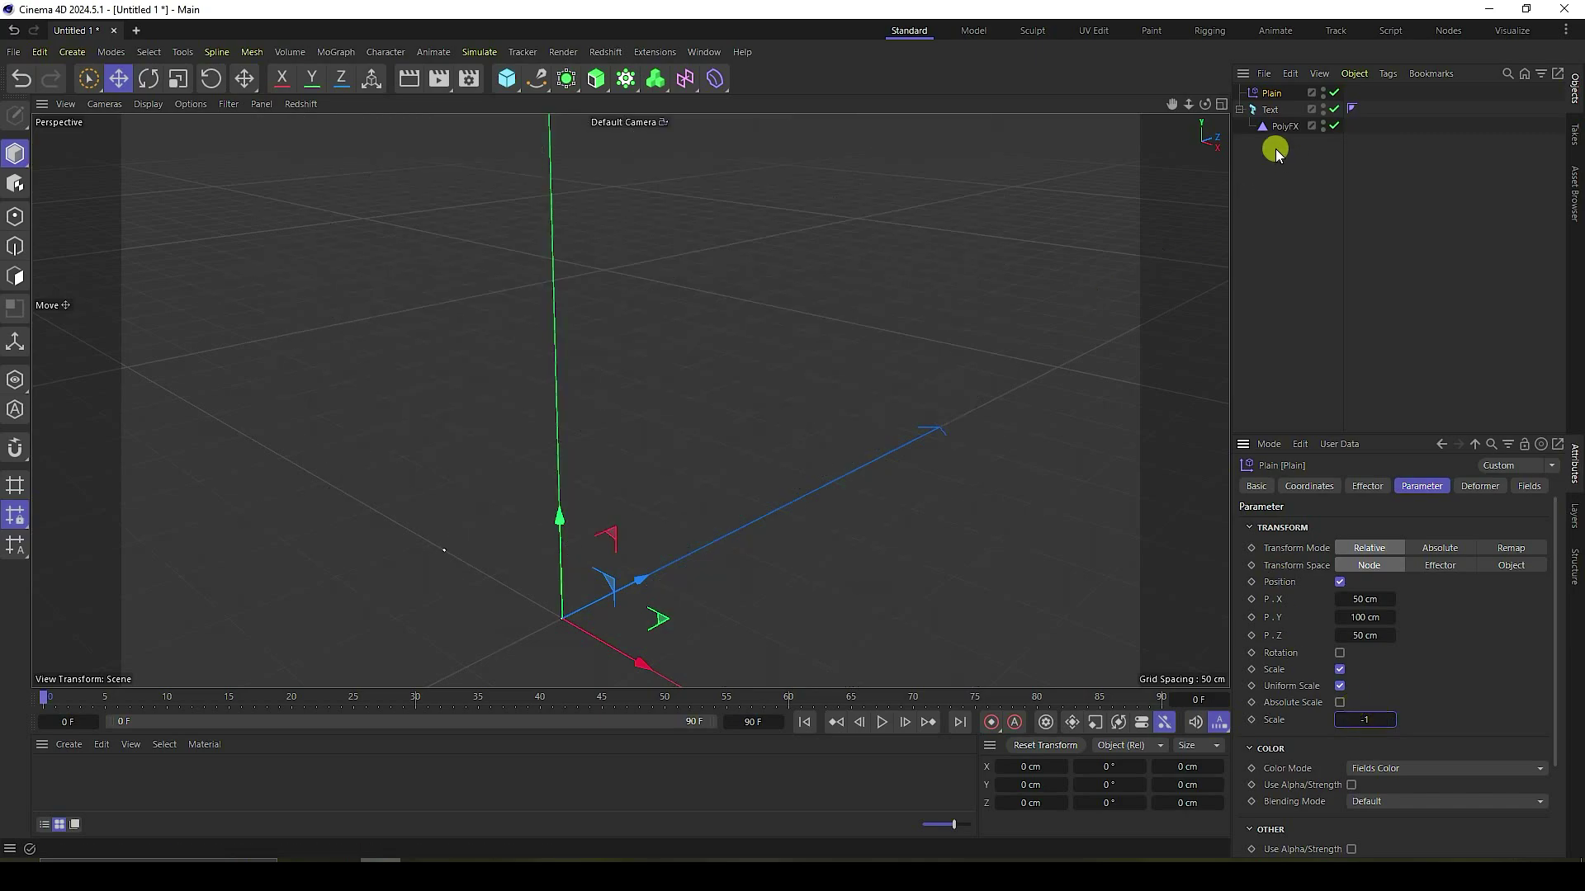
click(1284, 128)
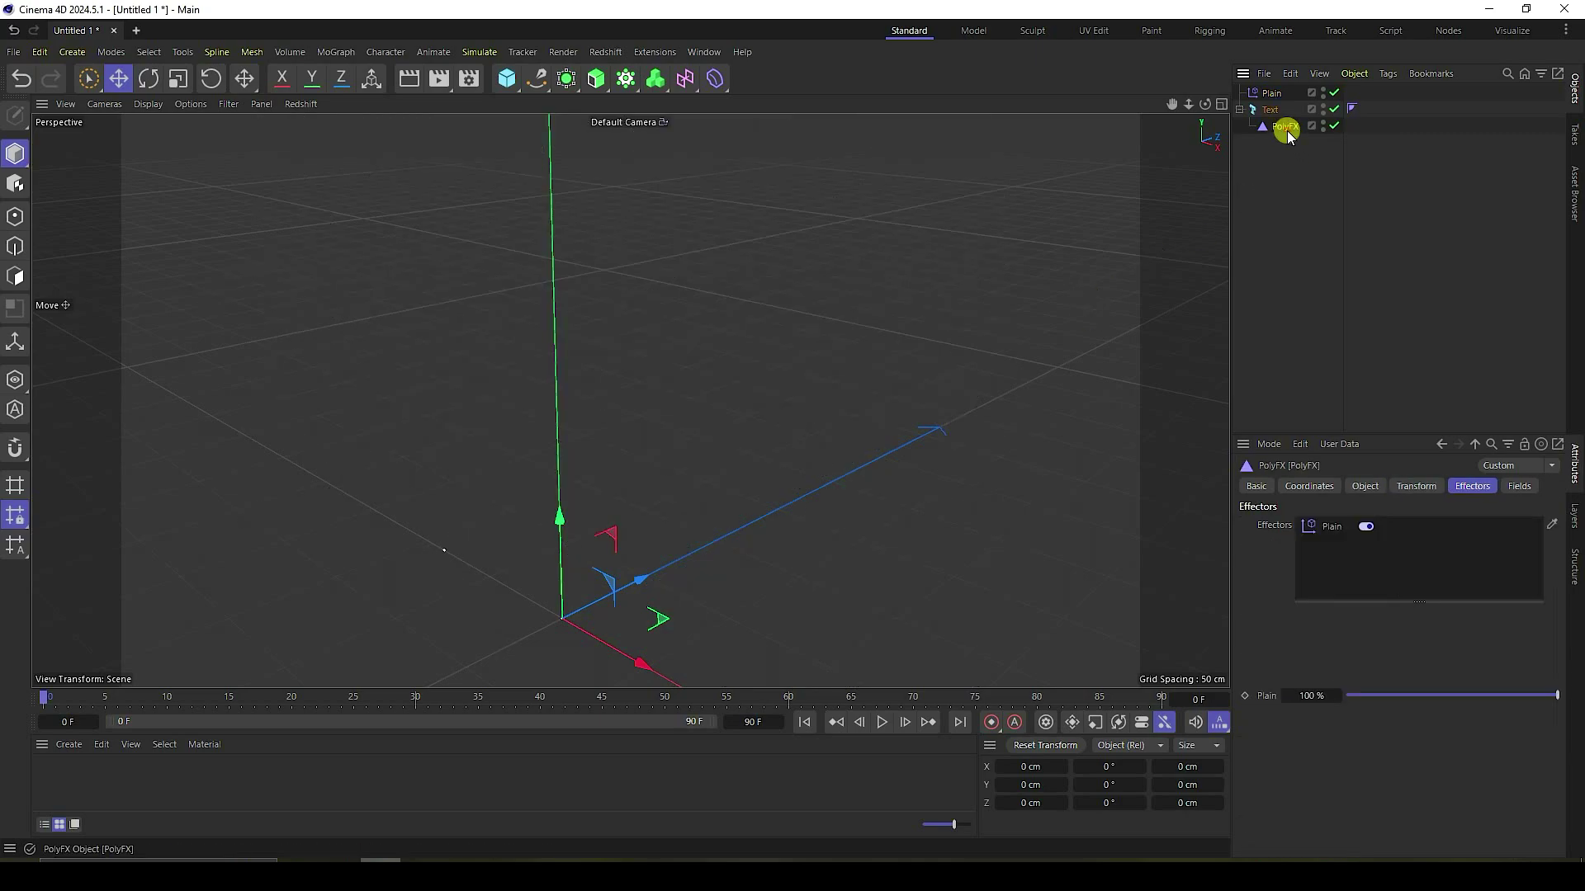
Step: Add a Random effector and disable the Plain effector
click(330, 52)
mouse_move(340, 83)
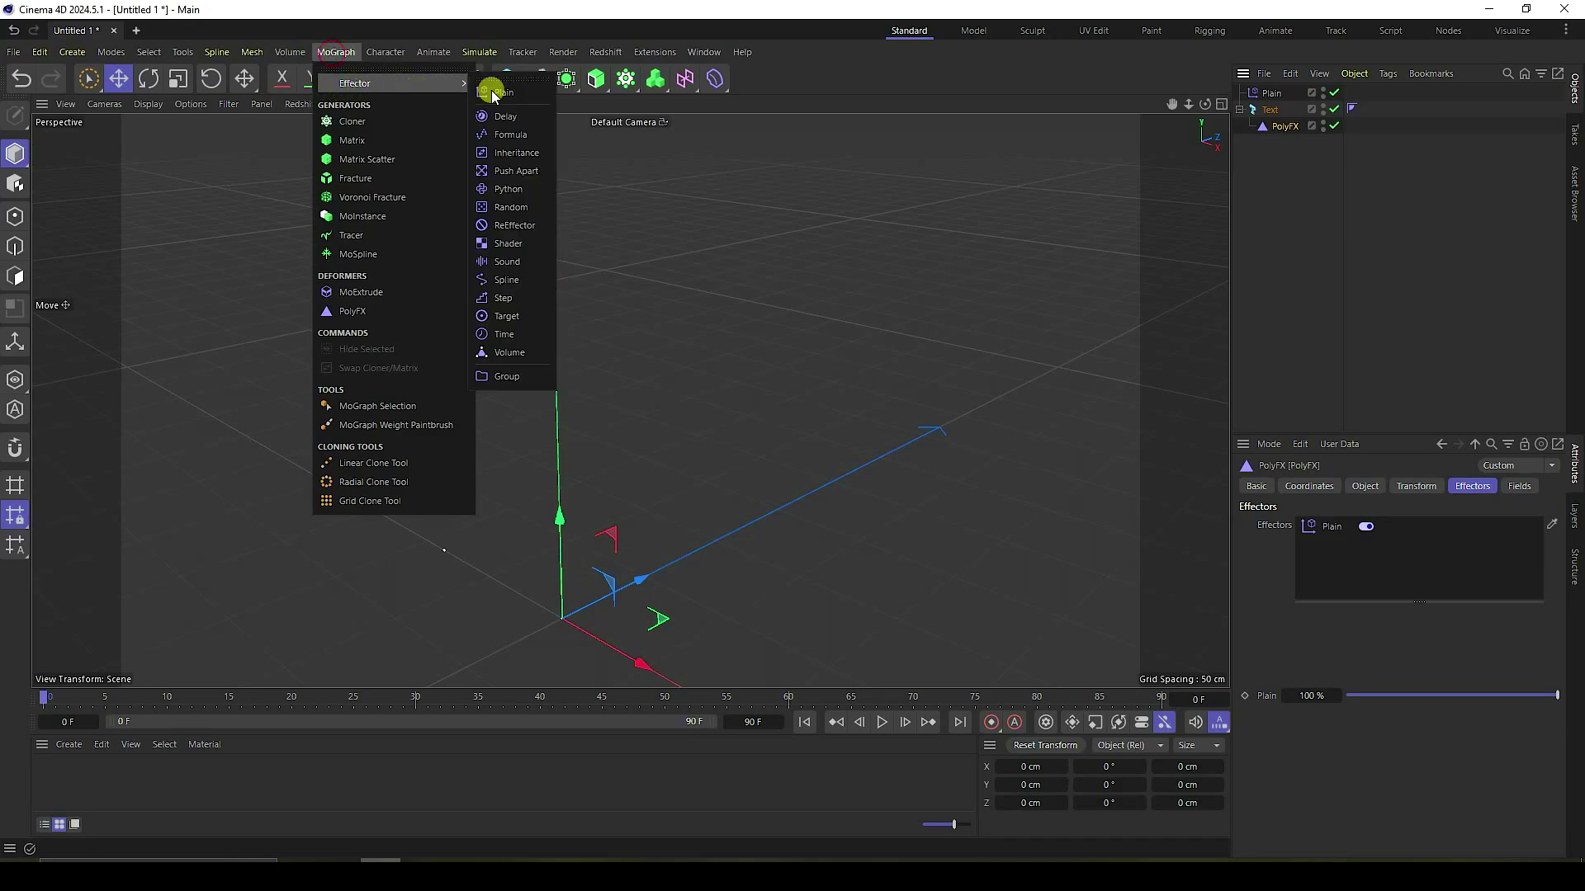
click(513, 211)
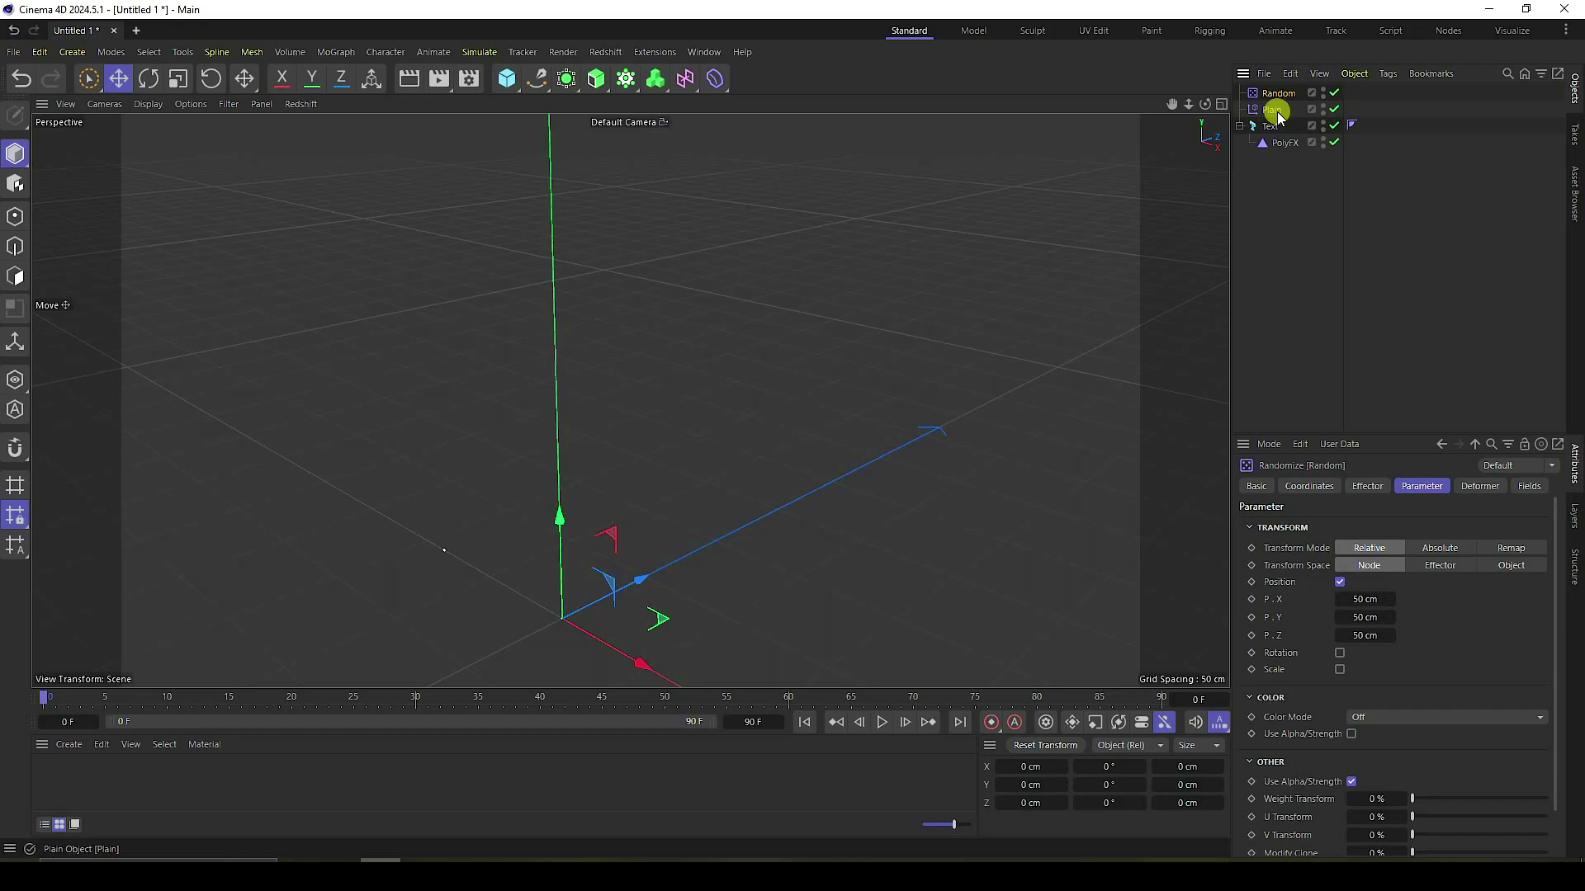
click(1335, 109)
scroll(661, 446, up, 5)
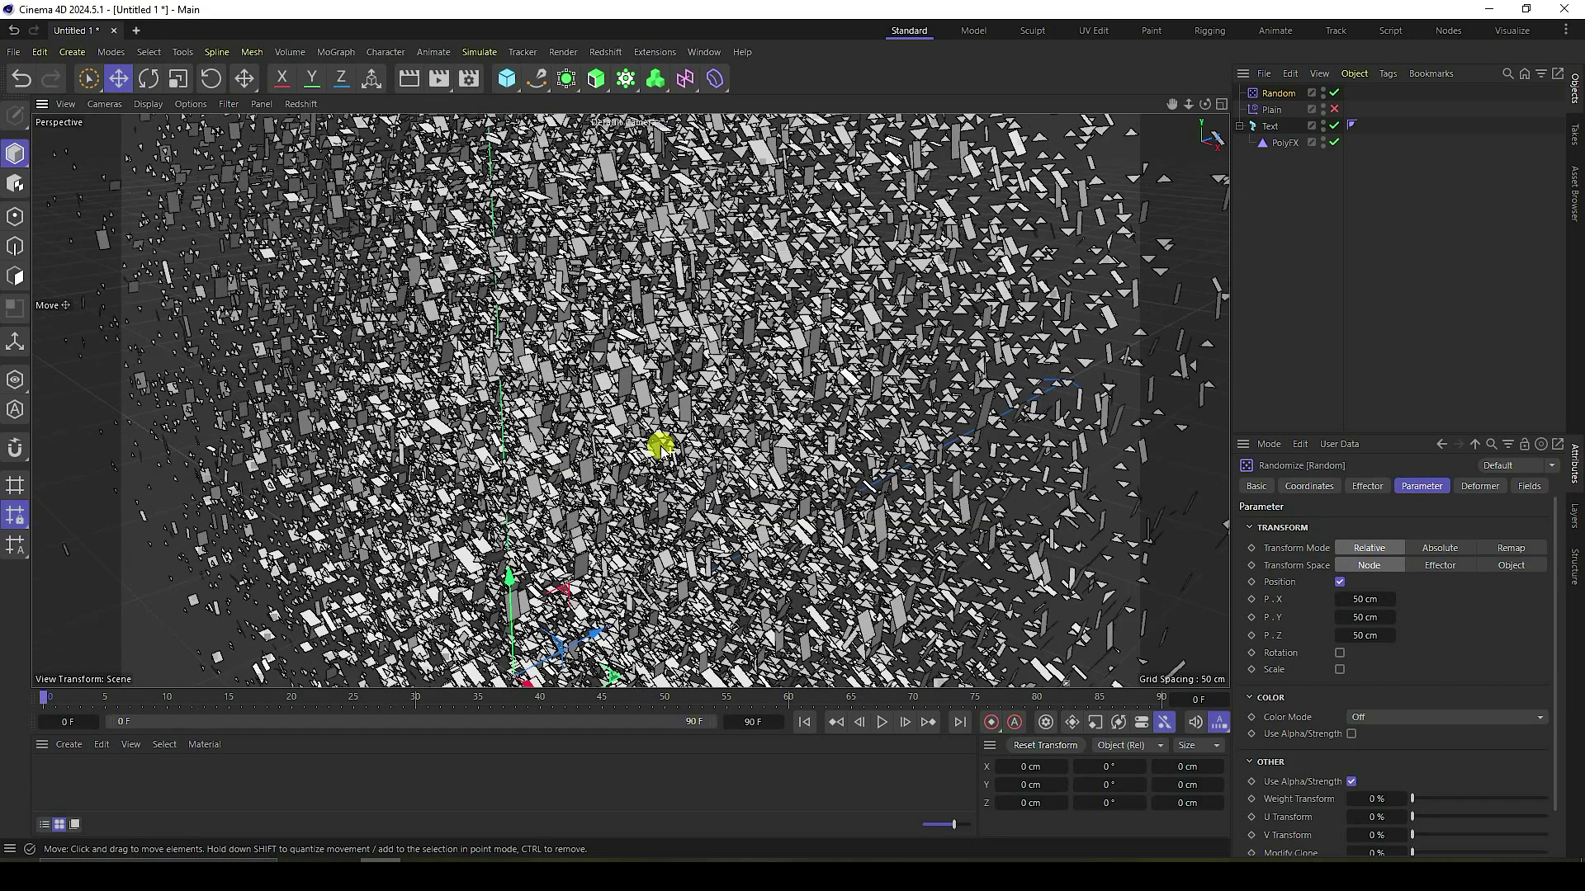
scroll(615, 459, down, 3)
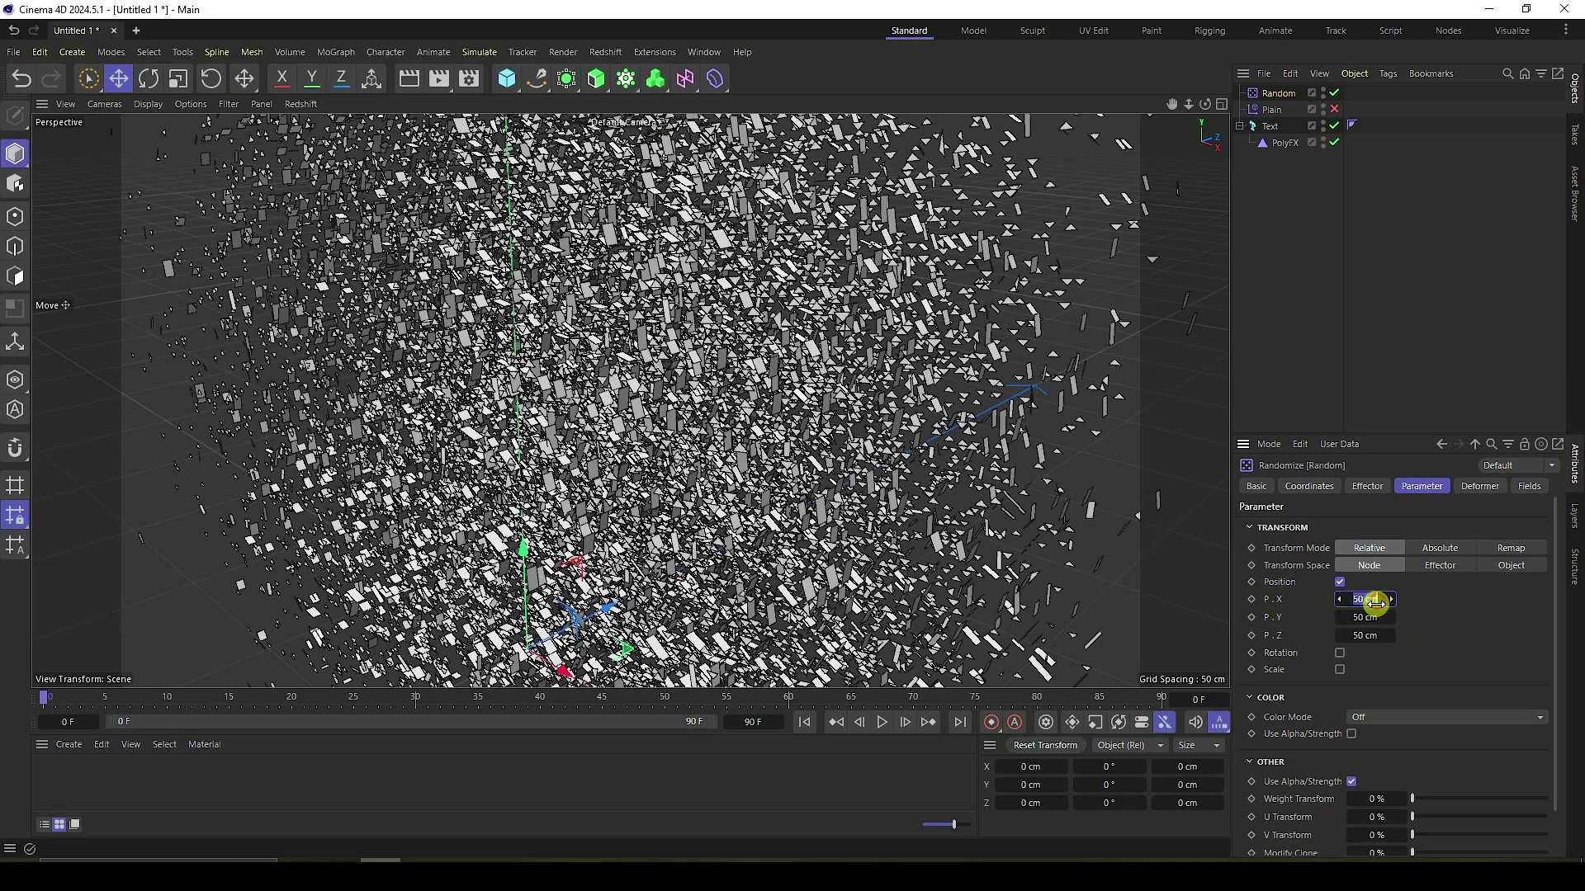
Step: Set the Random effector's X, Y and Z position offsets to 8 cm
text(8)
key(Return)
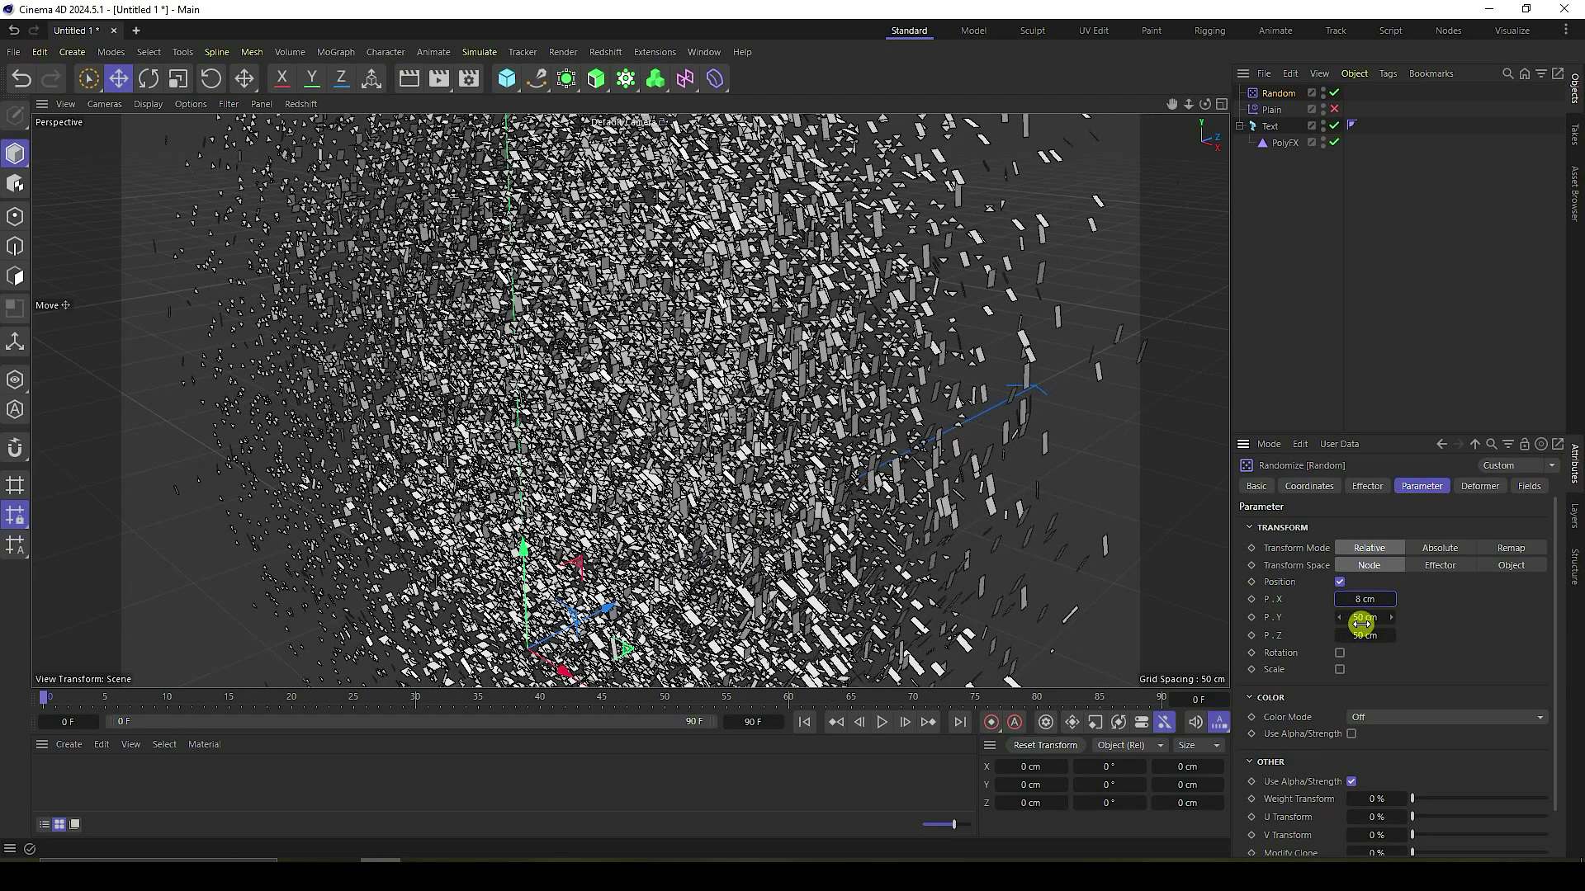
click(1363, 620)
text(8)
key(Return)
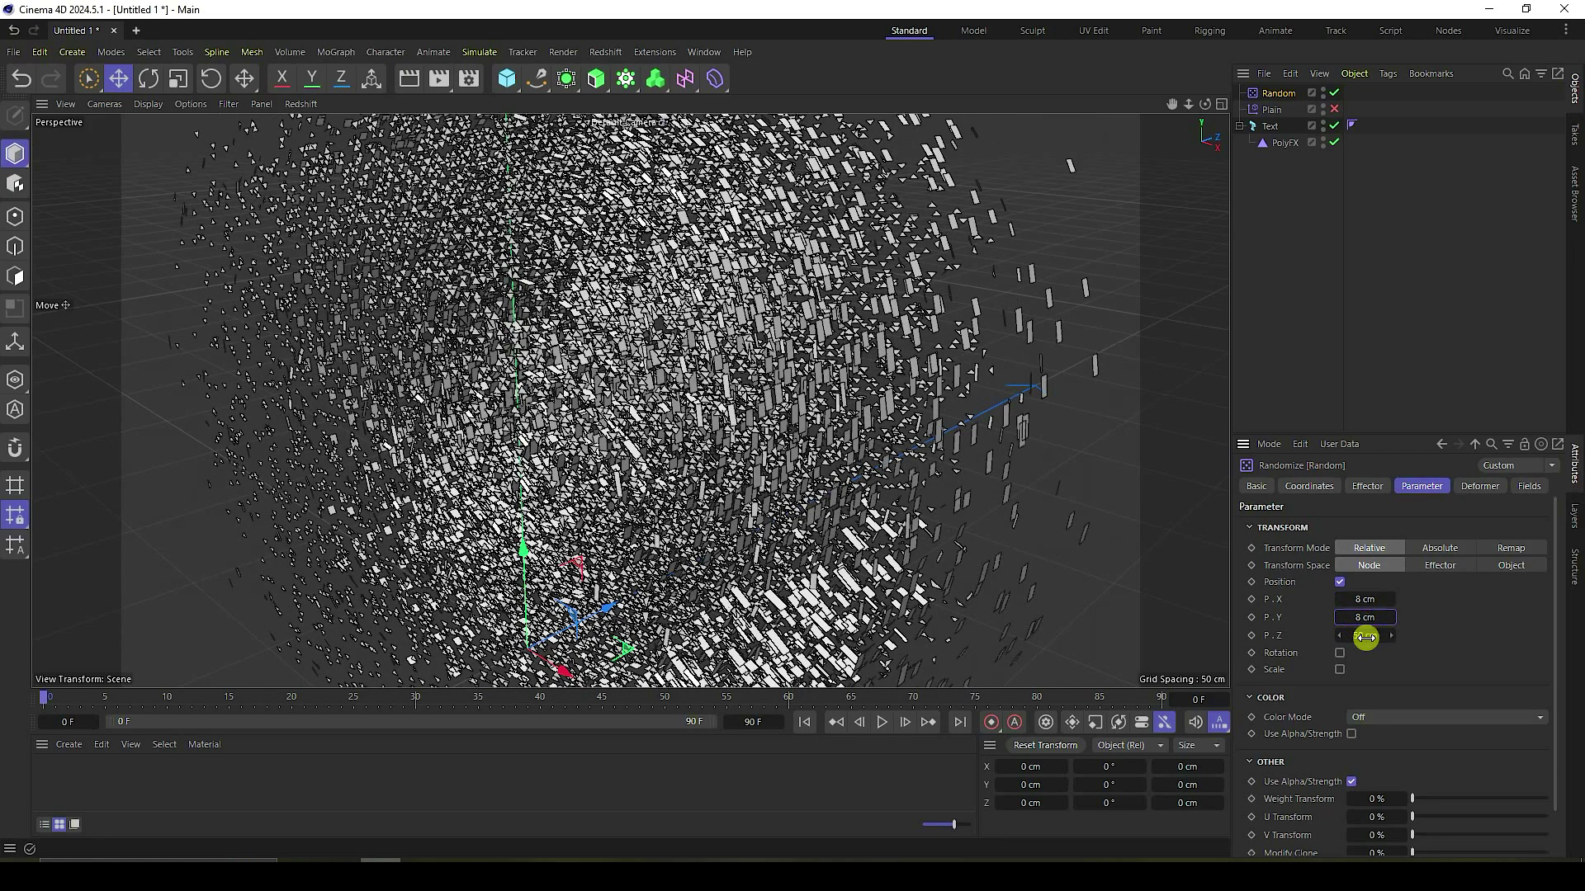
click(1366, 637)
text(8)
key(Return)
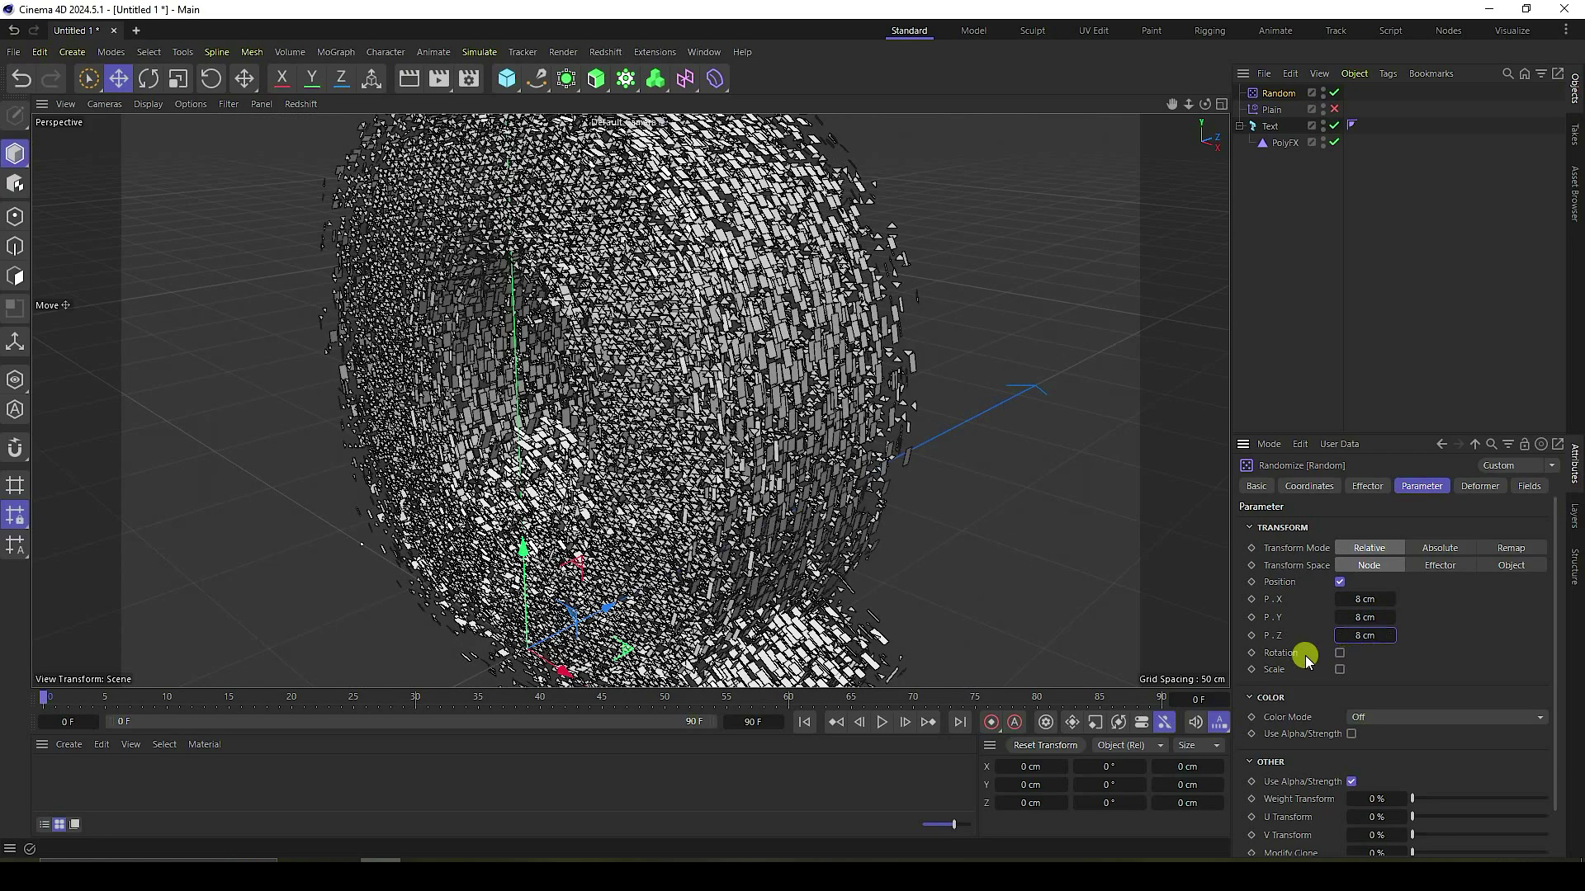
Step: Enable random rotation with 113°, 91° and 49° values
click(1340, 653)
drag(1366, 669, 1369, 705)
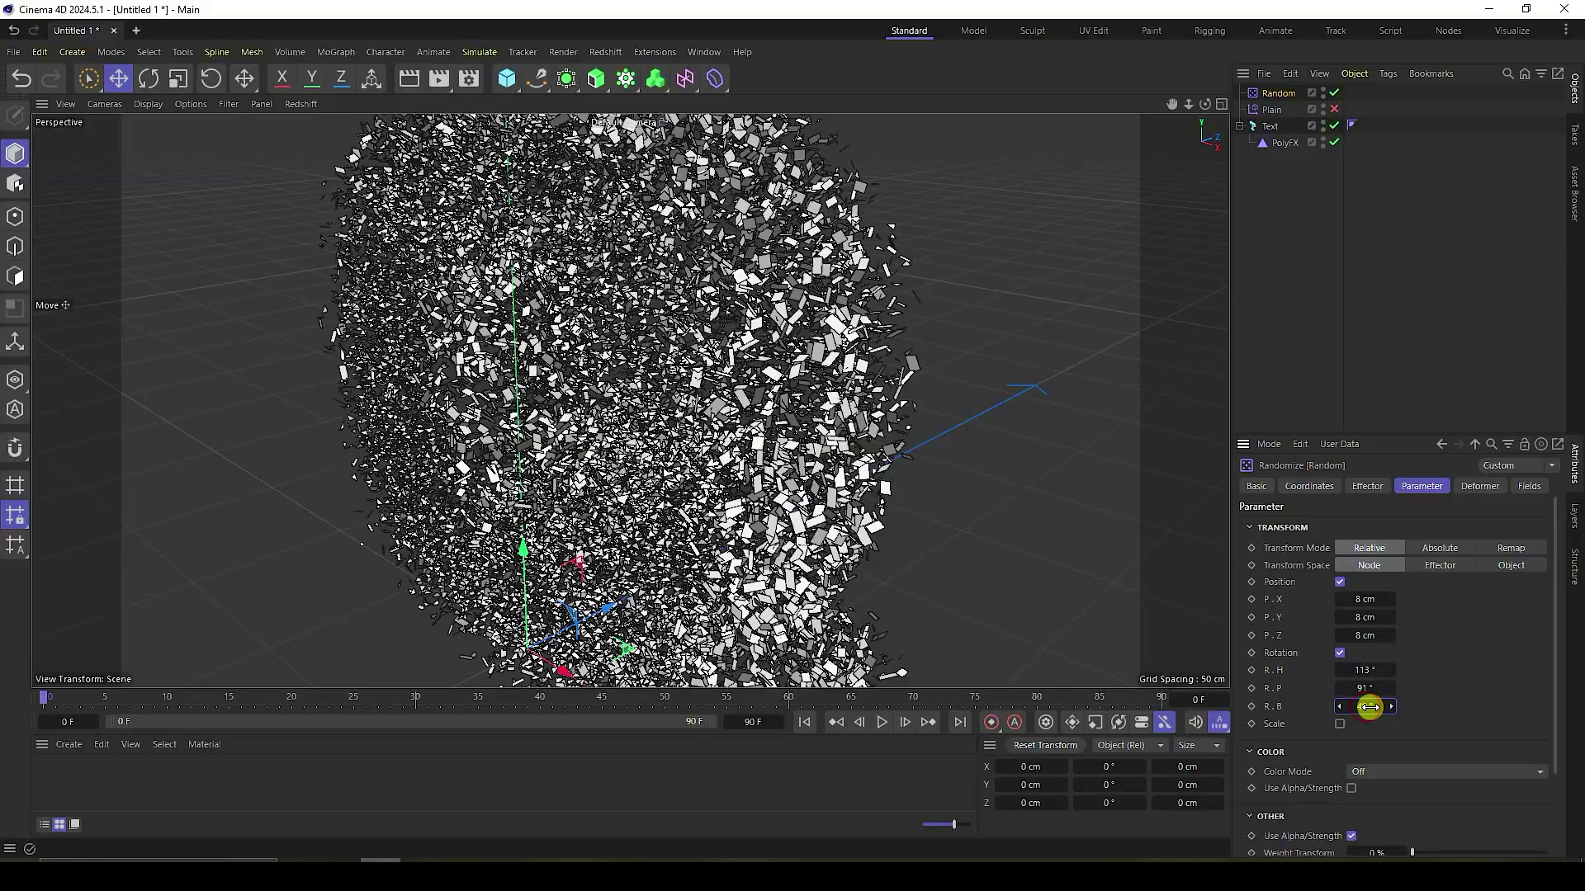
drag(1205, 104, 859, 416)
alt+middle_drag(793, 429, 980, 416)
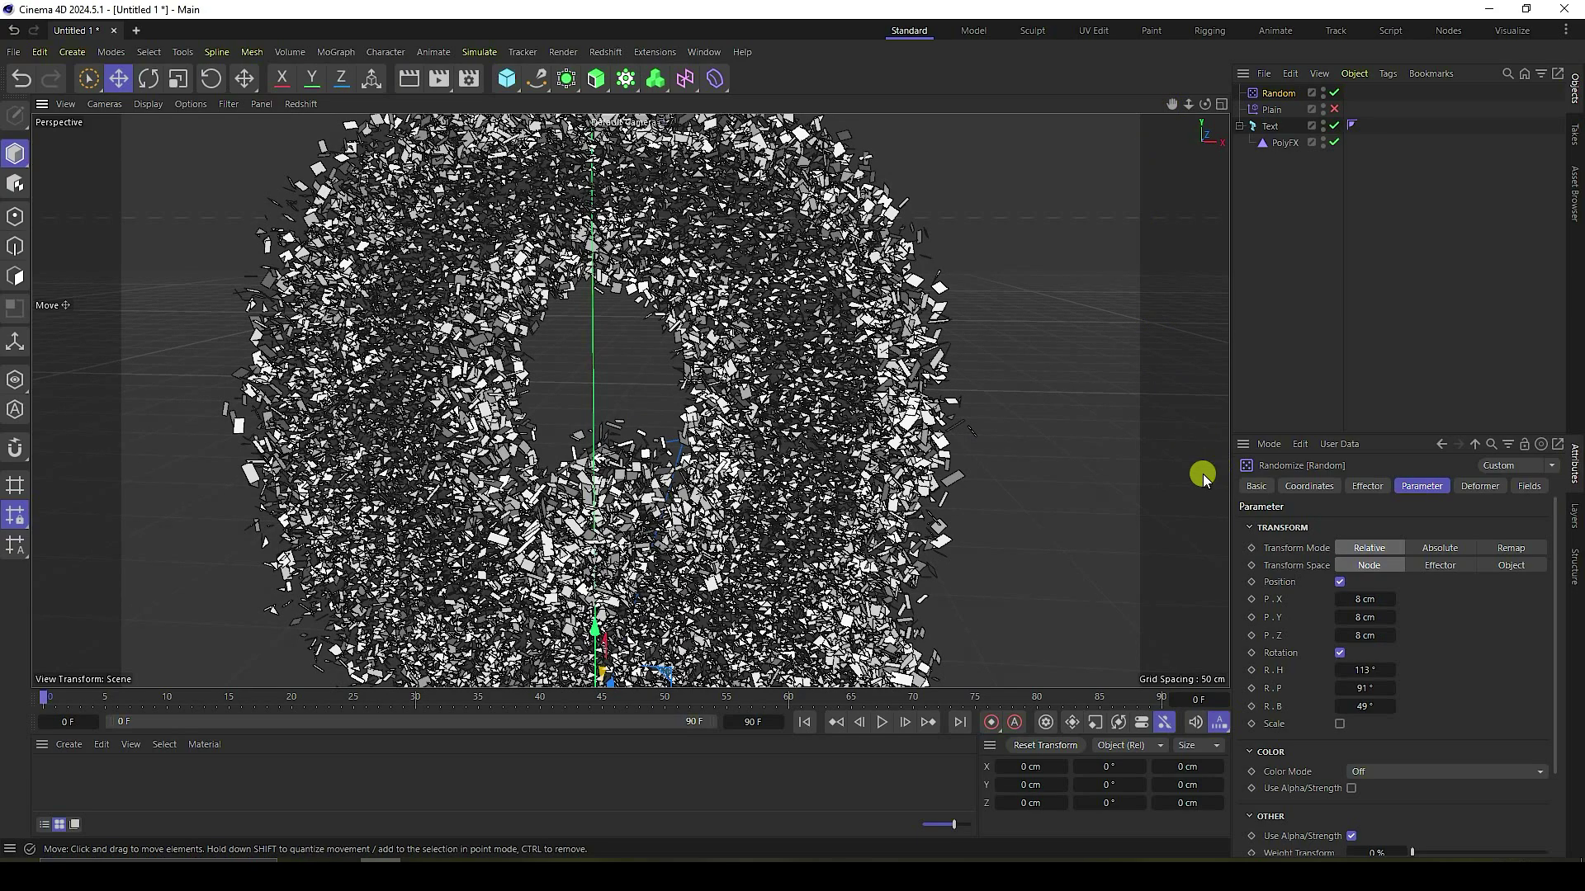
Step: Enable random scale at 0.66/0.8/0.82 and reselect the Random effector
click(1340, 724)
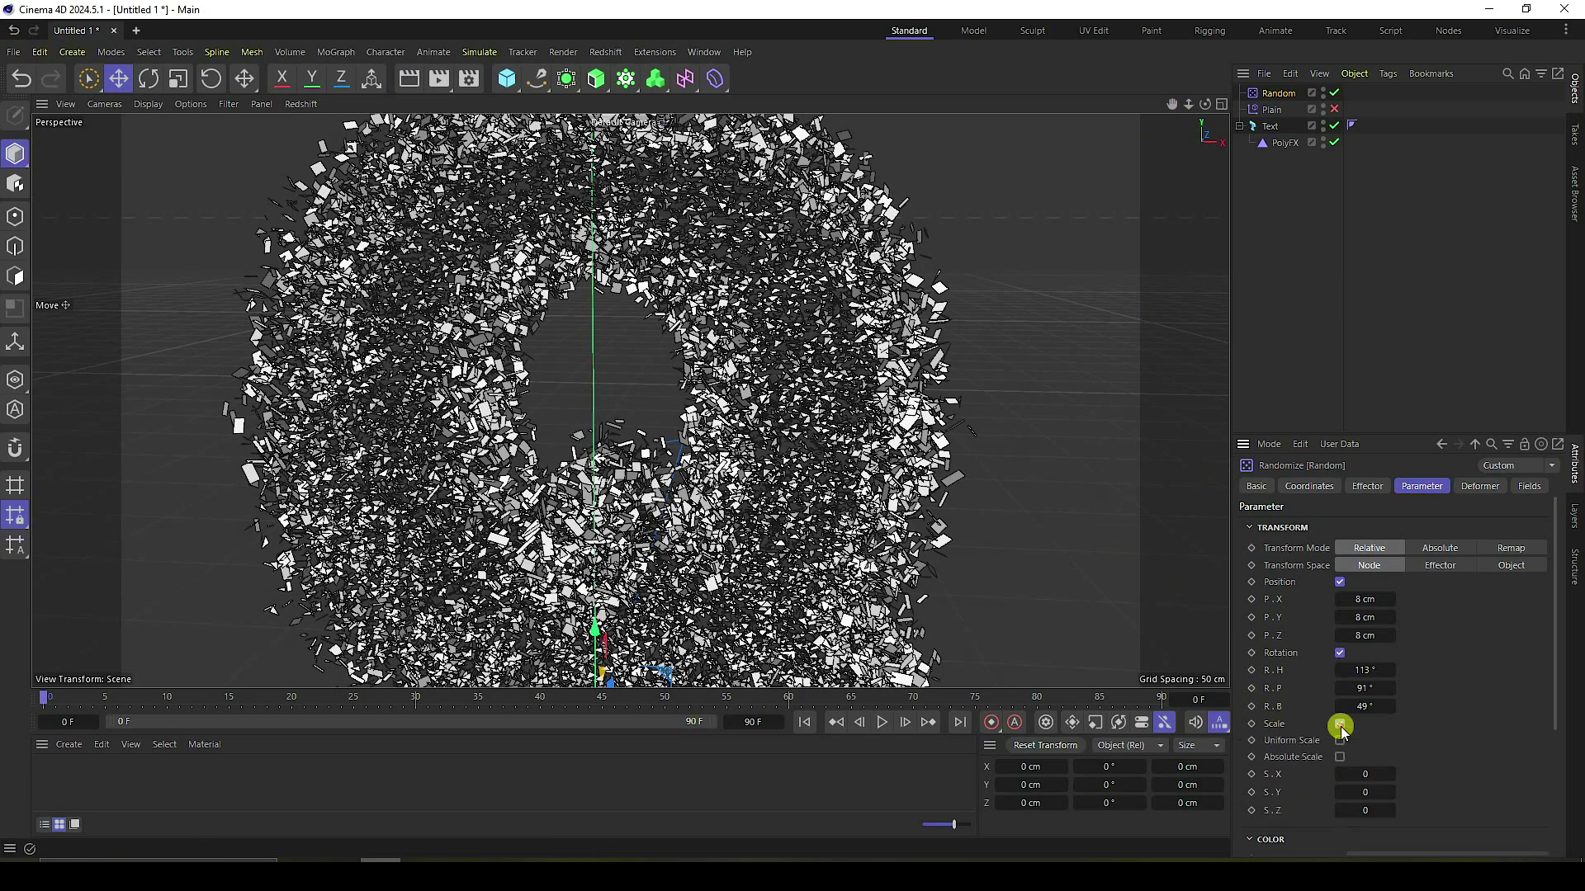
scroll(1330, 725, down, 3)
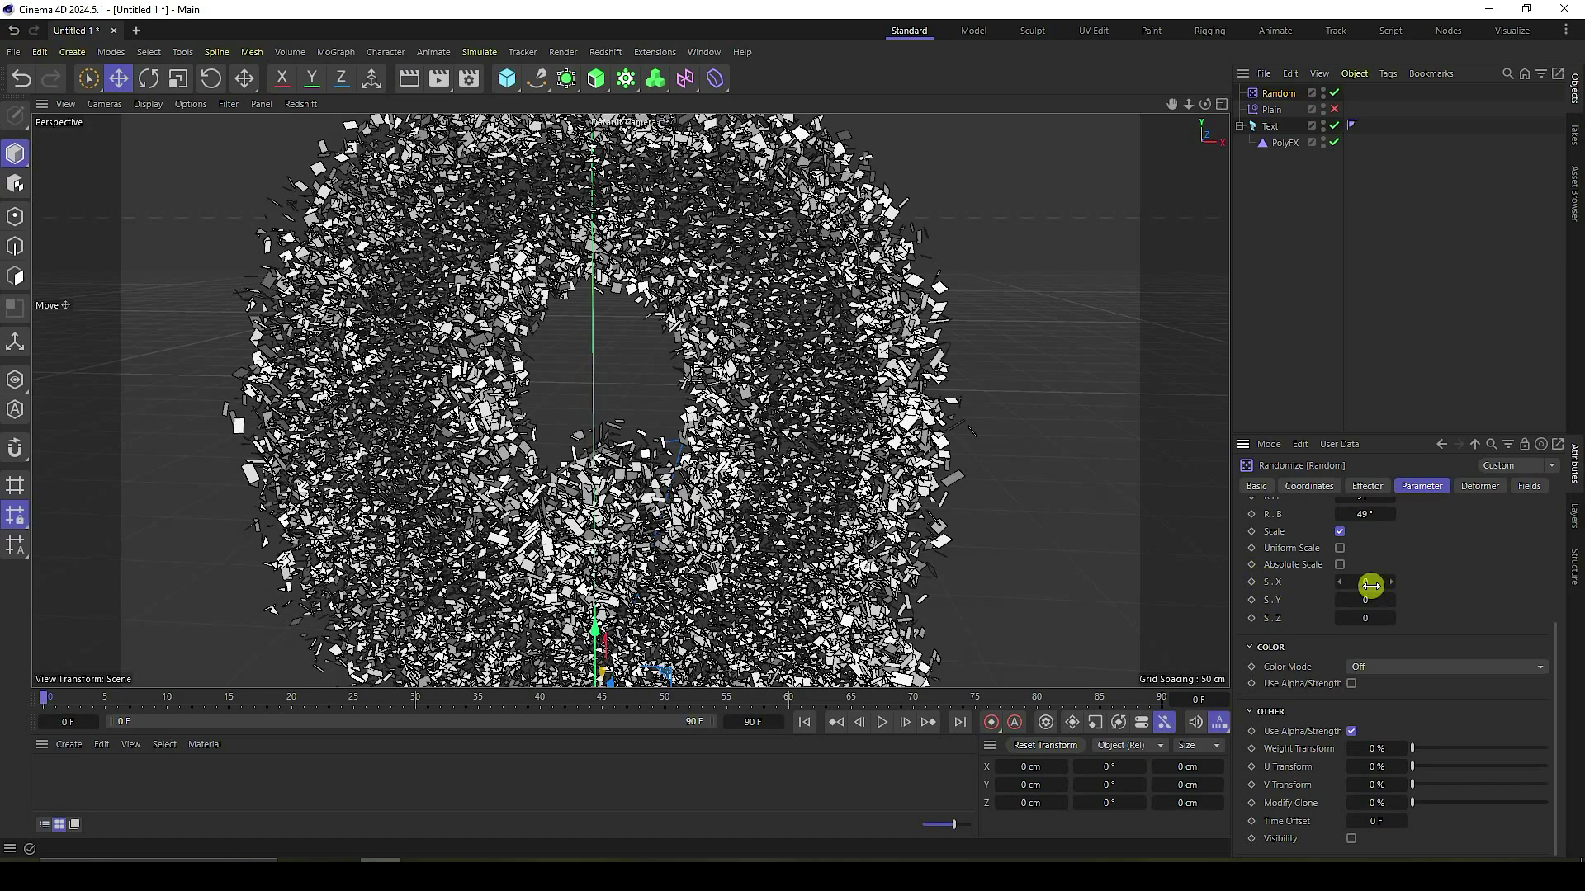
drag(1371, 582, 1372, 603)
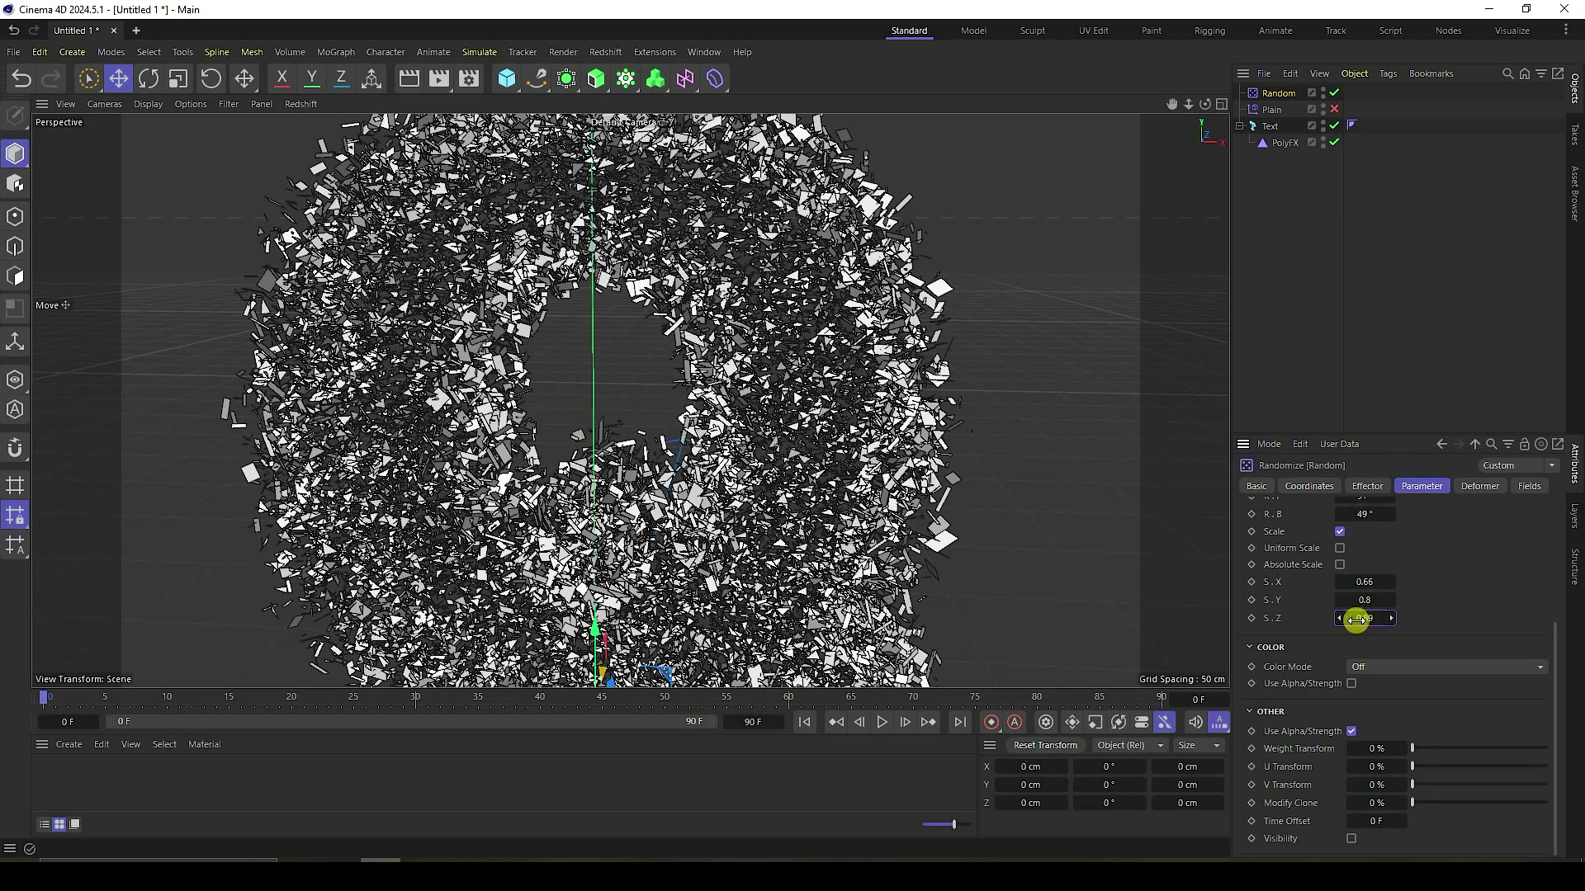
click(1019, 418)
scroll(906, 382, up, 5)
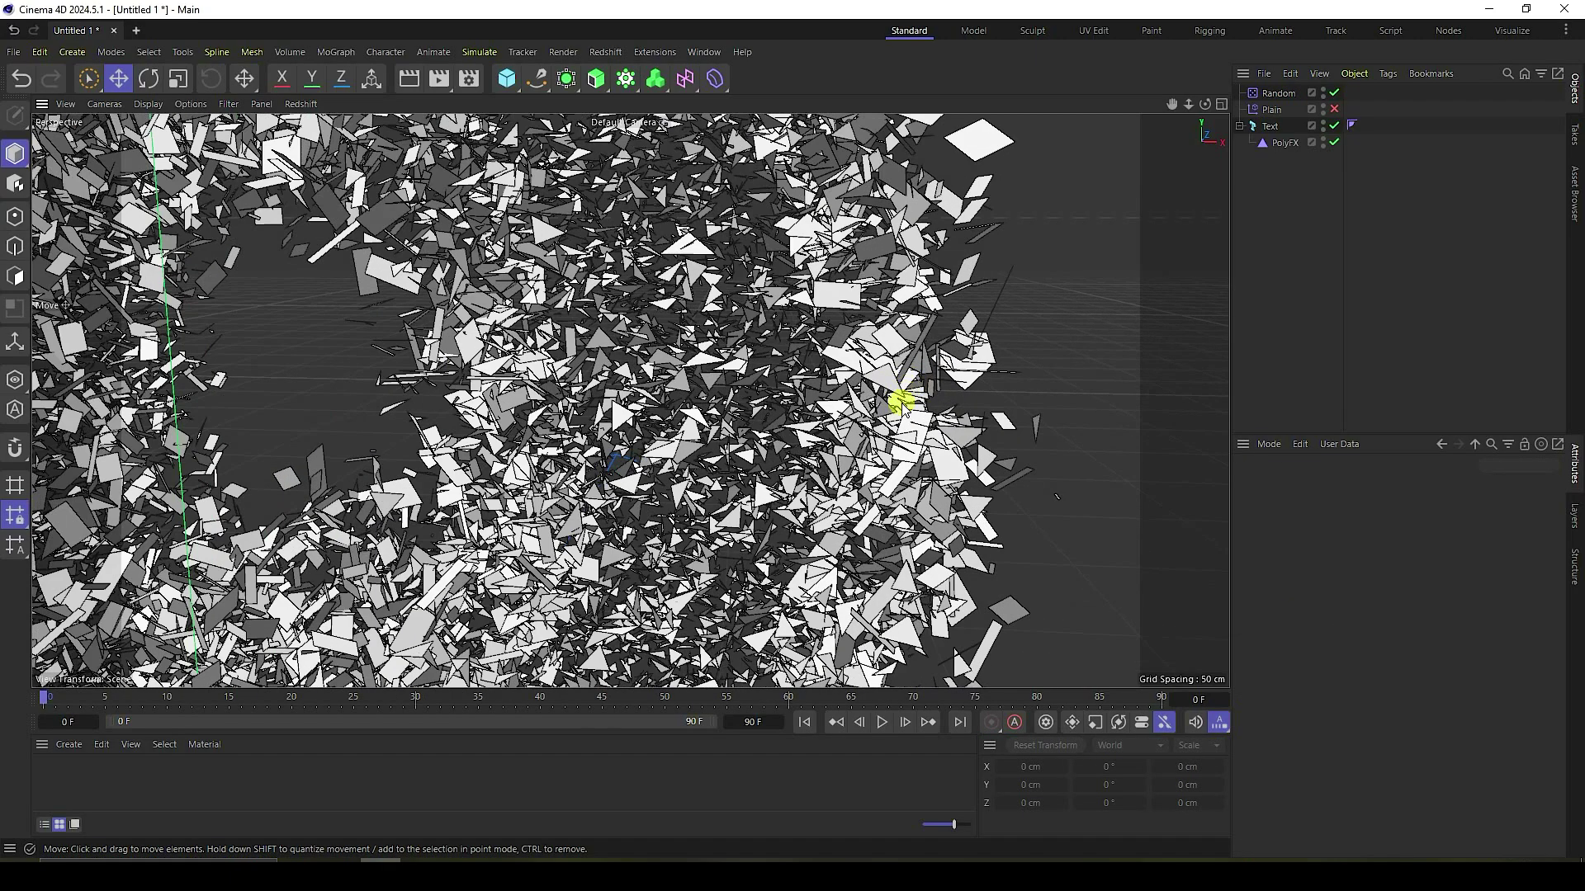
scroll(1057, 438, down, 6)
click(859, 403)
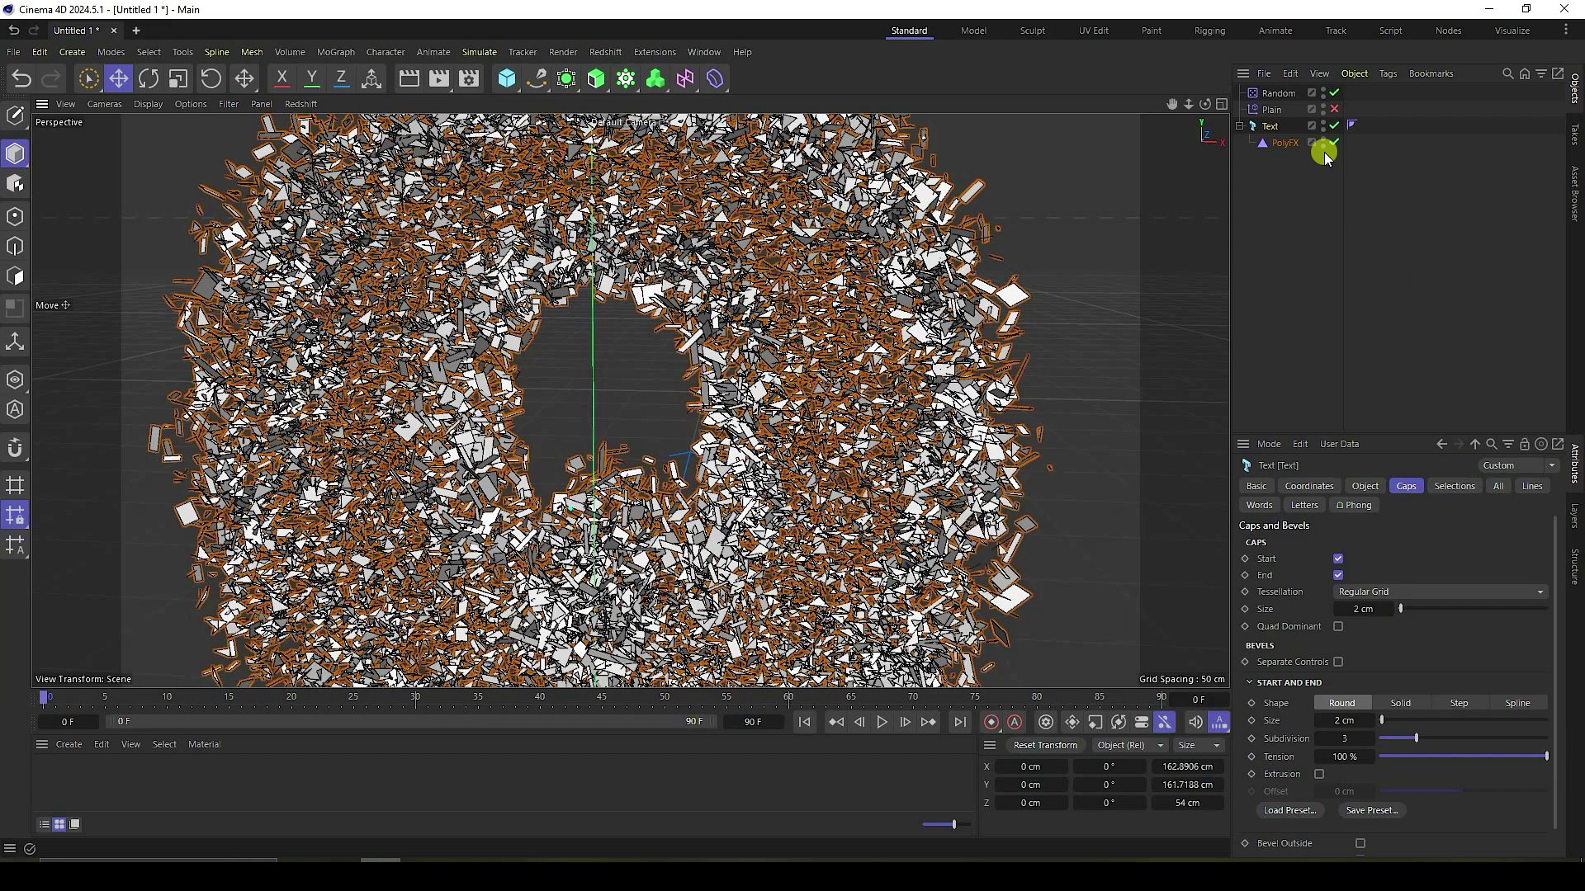
click(1281, 96)
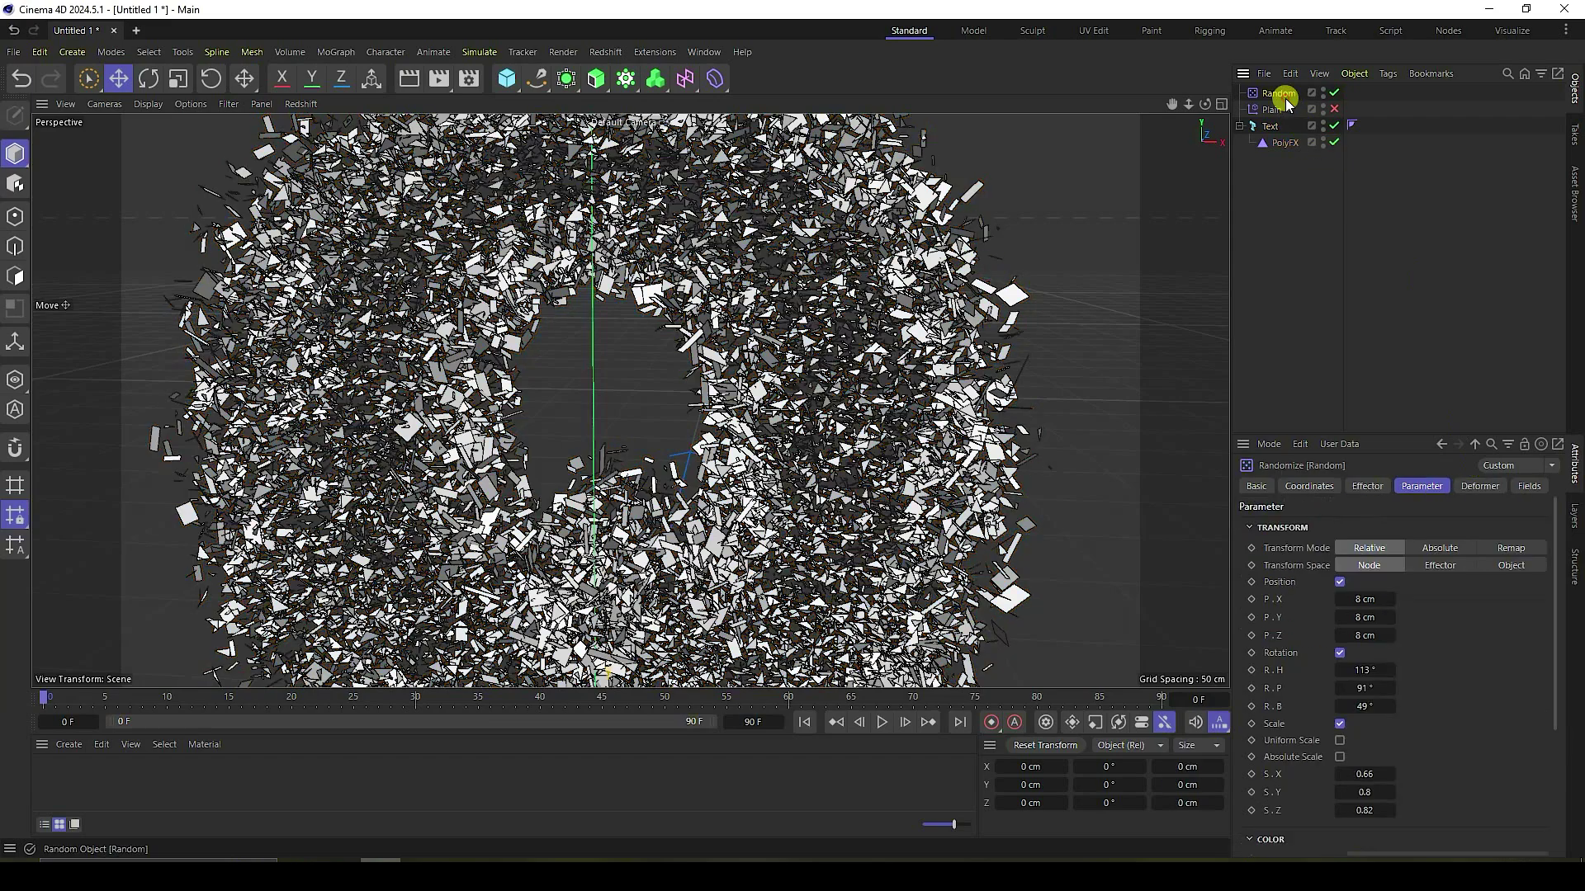
click(1526, 489)
Step: Add a Spherical Field to the Random effector and shrink it to 14 cm
click(1299, 652)
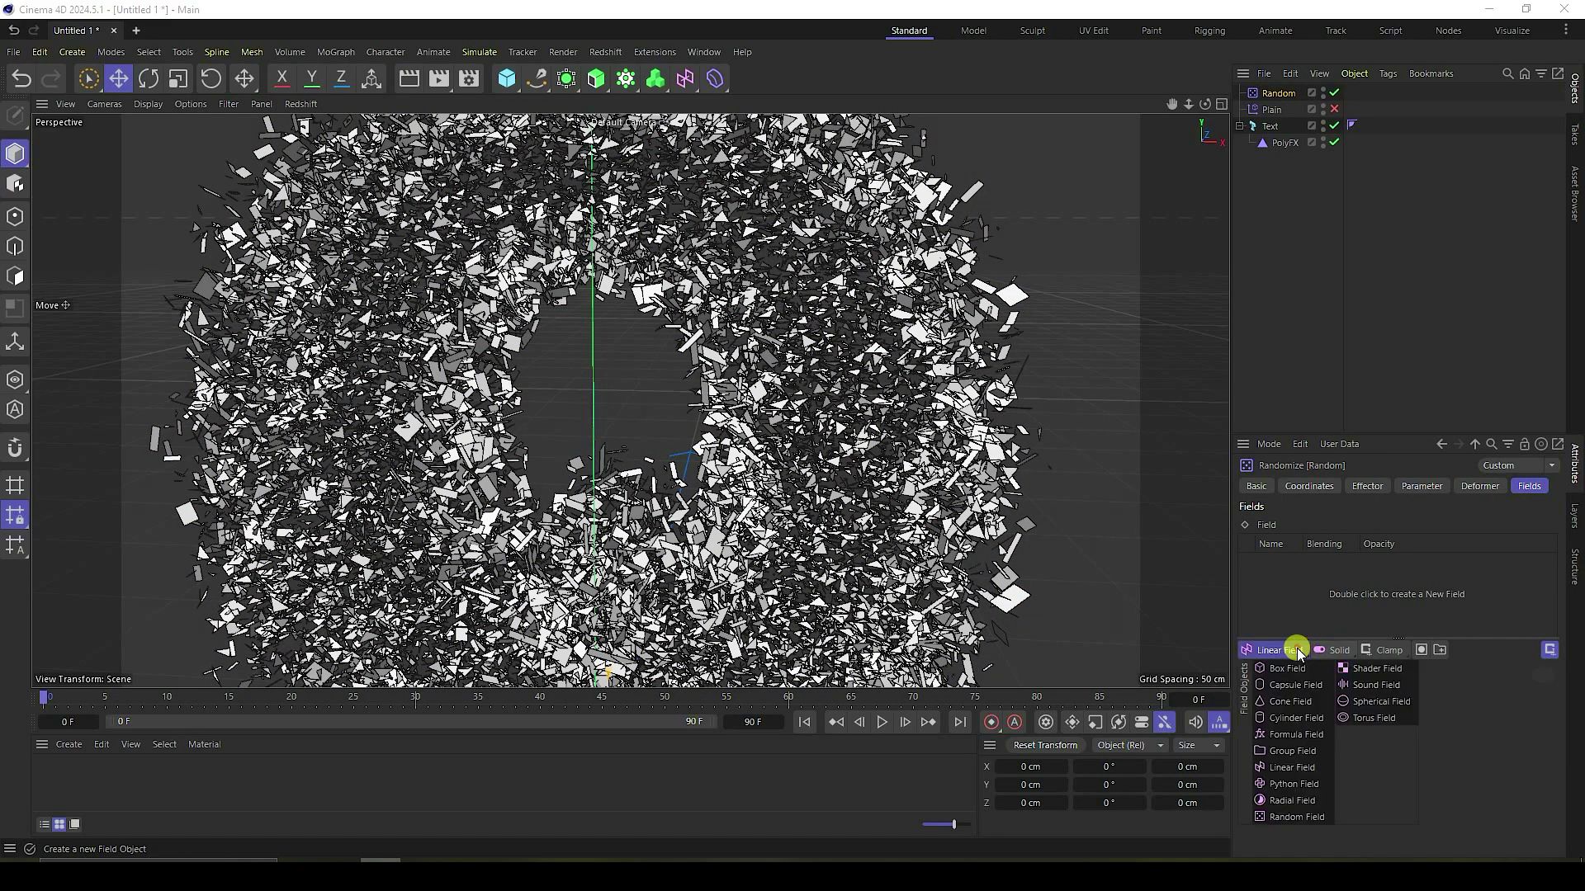
click(1387, 703)
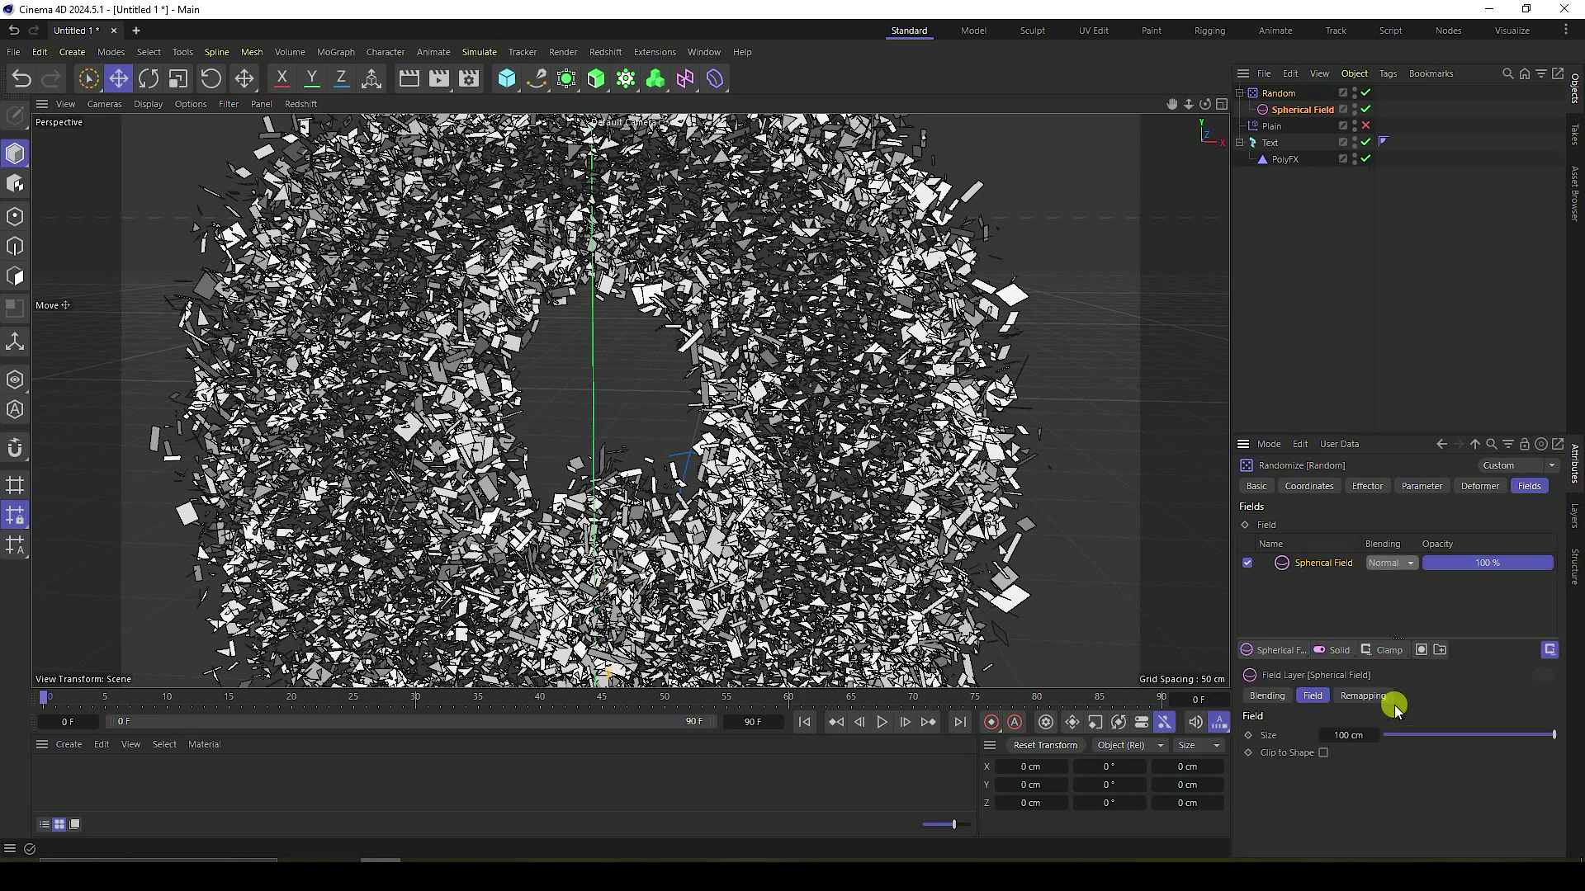
scroll(873, 432, down, 10)
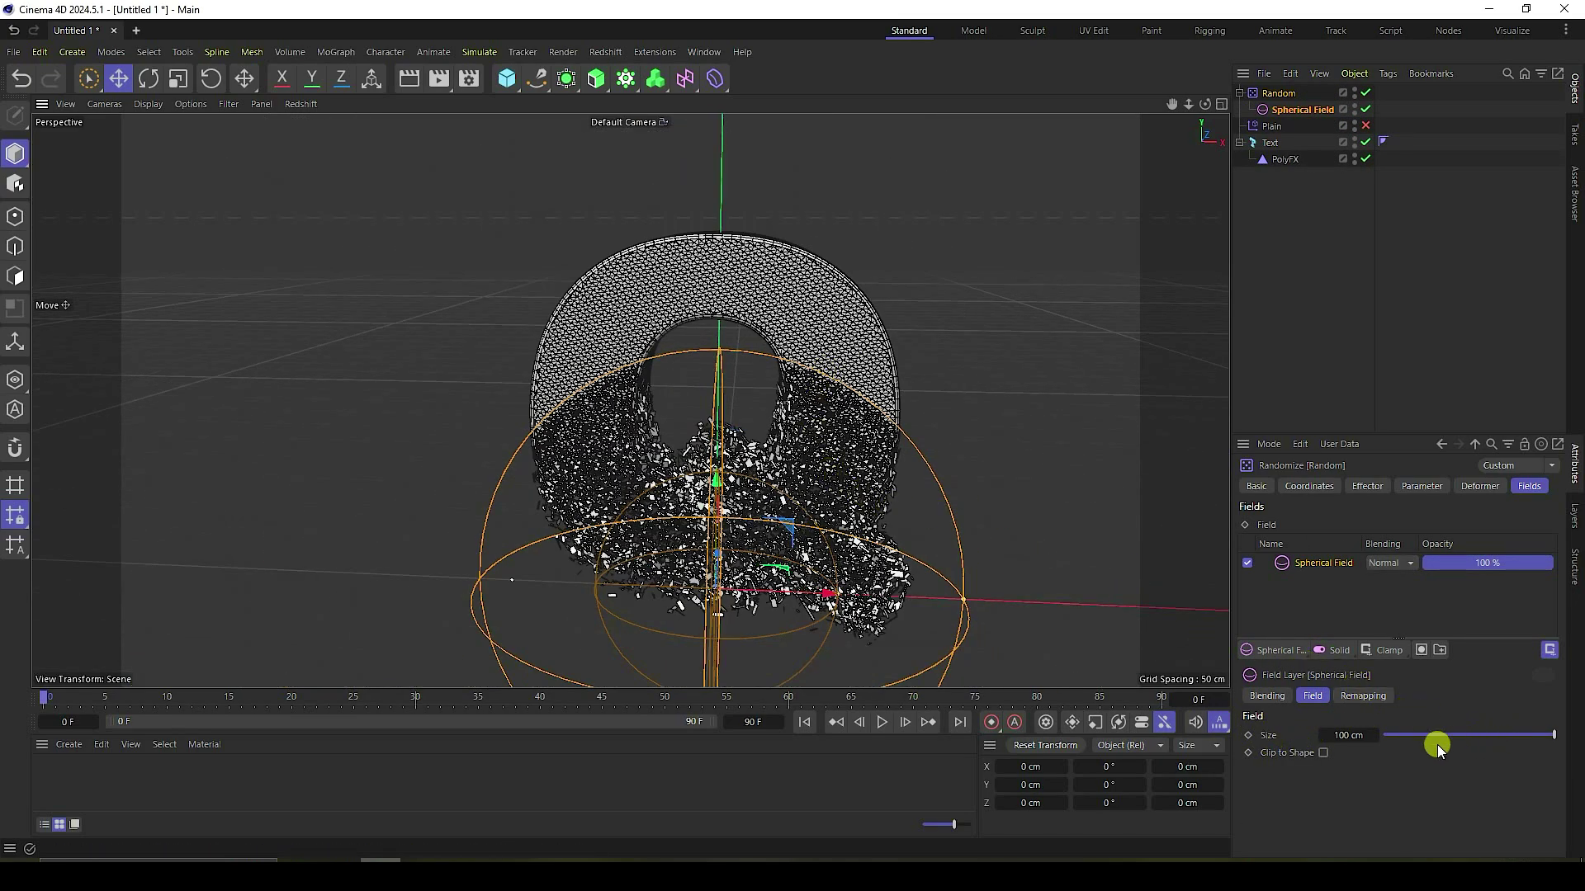
mouse_move(1438, 745)
mouse_down()
mouse_move(1449, 737)
mouse_move(1407, 739)
mouse_up()
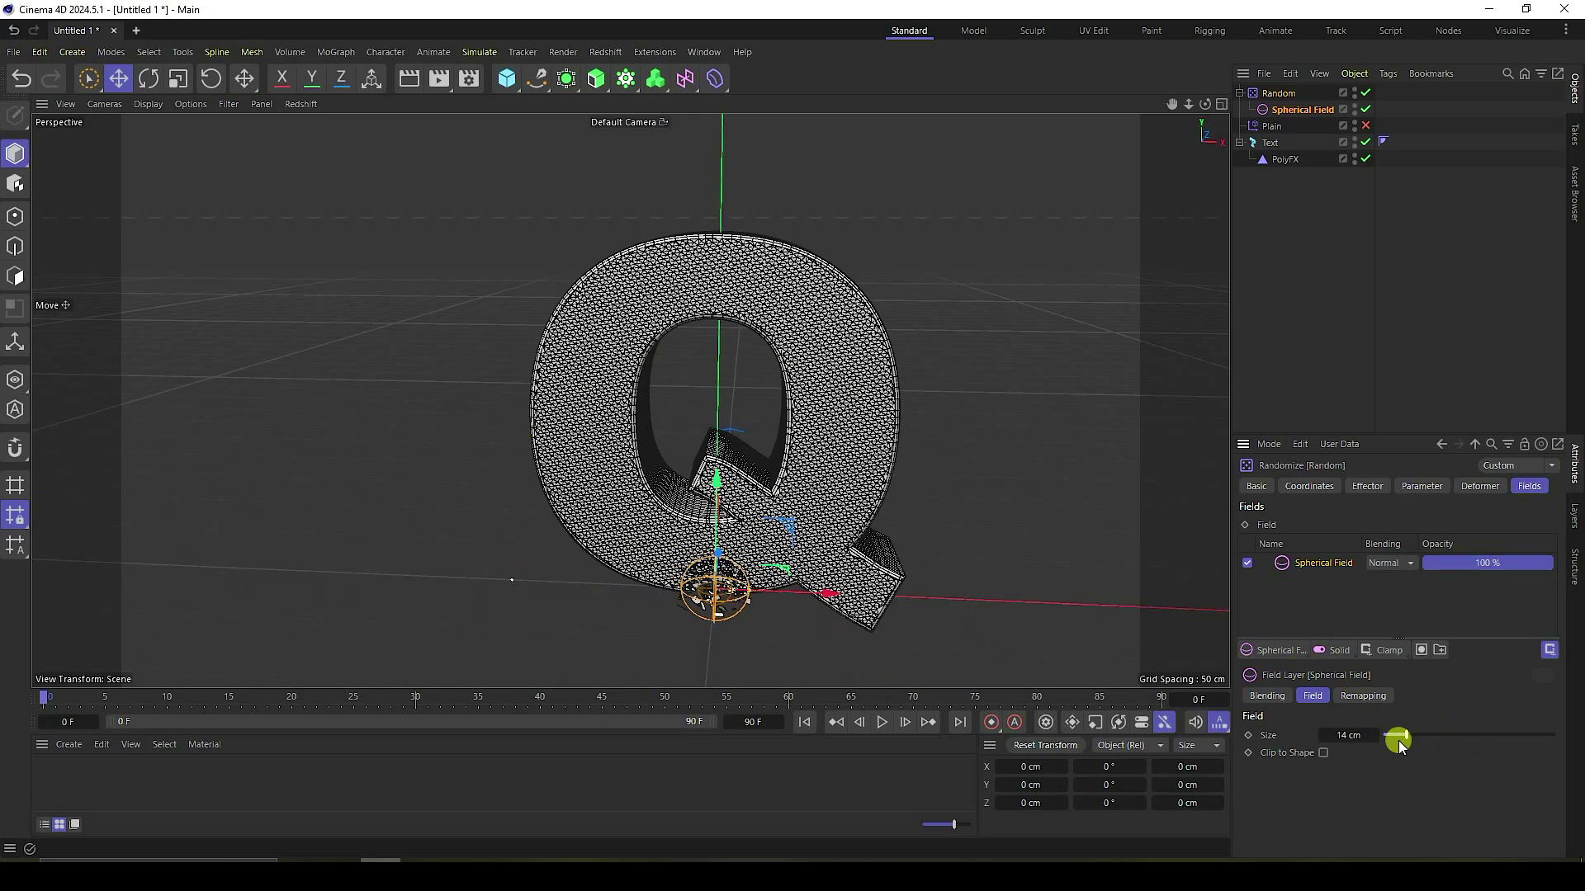
Step: Move the Spherical Field onto the Q's tail in the maximized front view
middle_click(895, 548)
middle_click(800, 523)
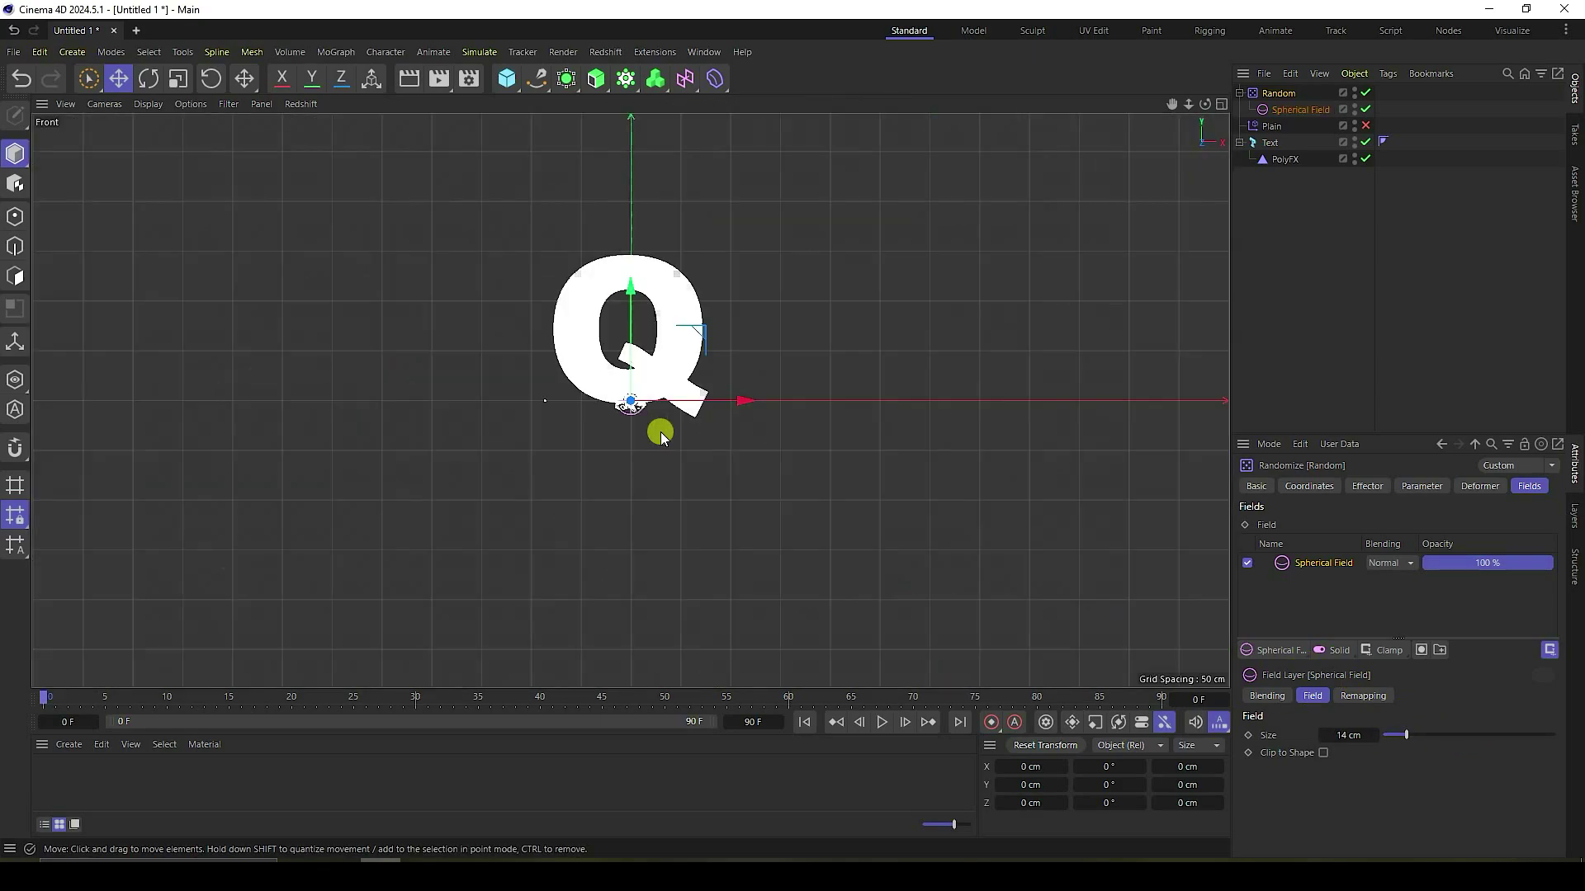
scroll(667, 412, up, 8)
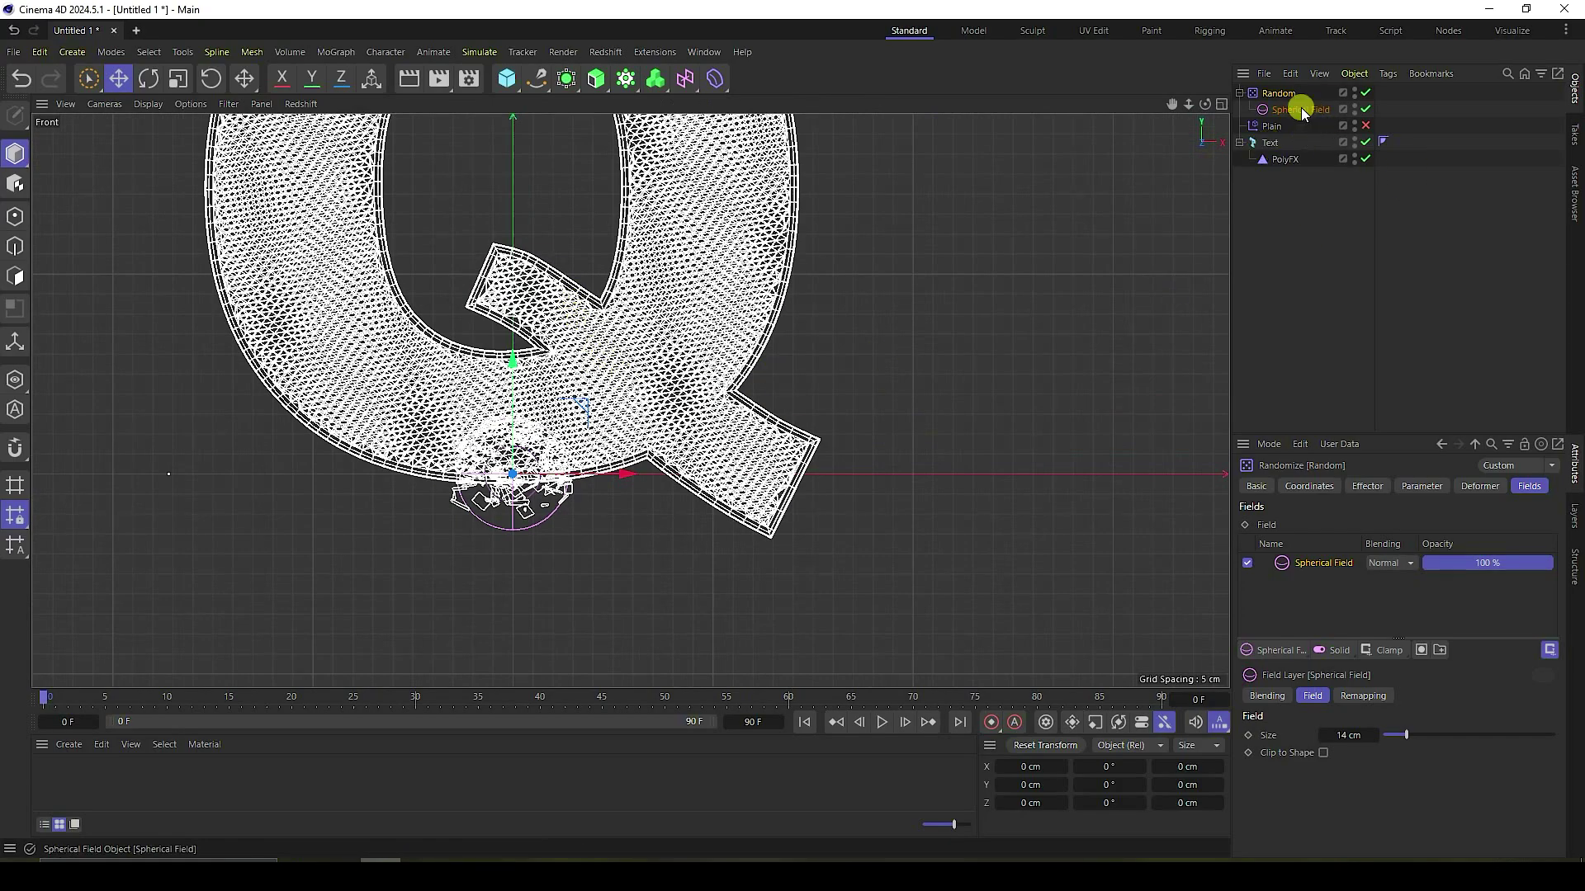
click(1300, 110)
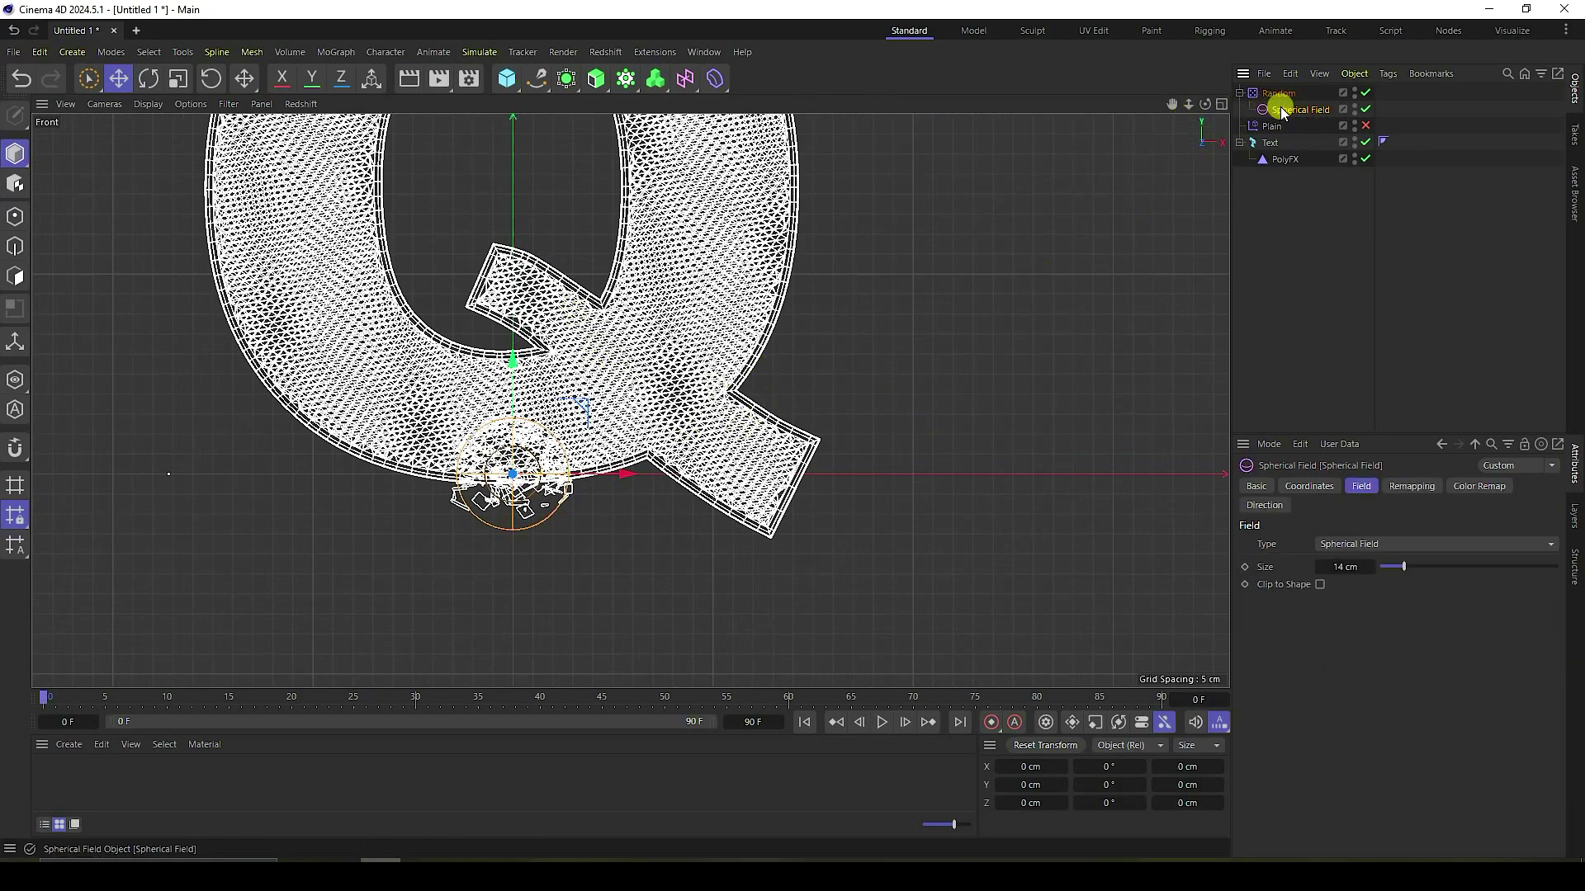
drag(628, 450, 927, 492)
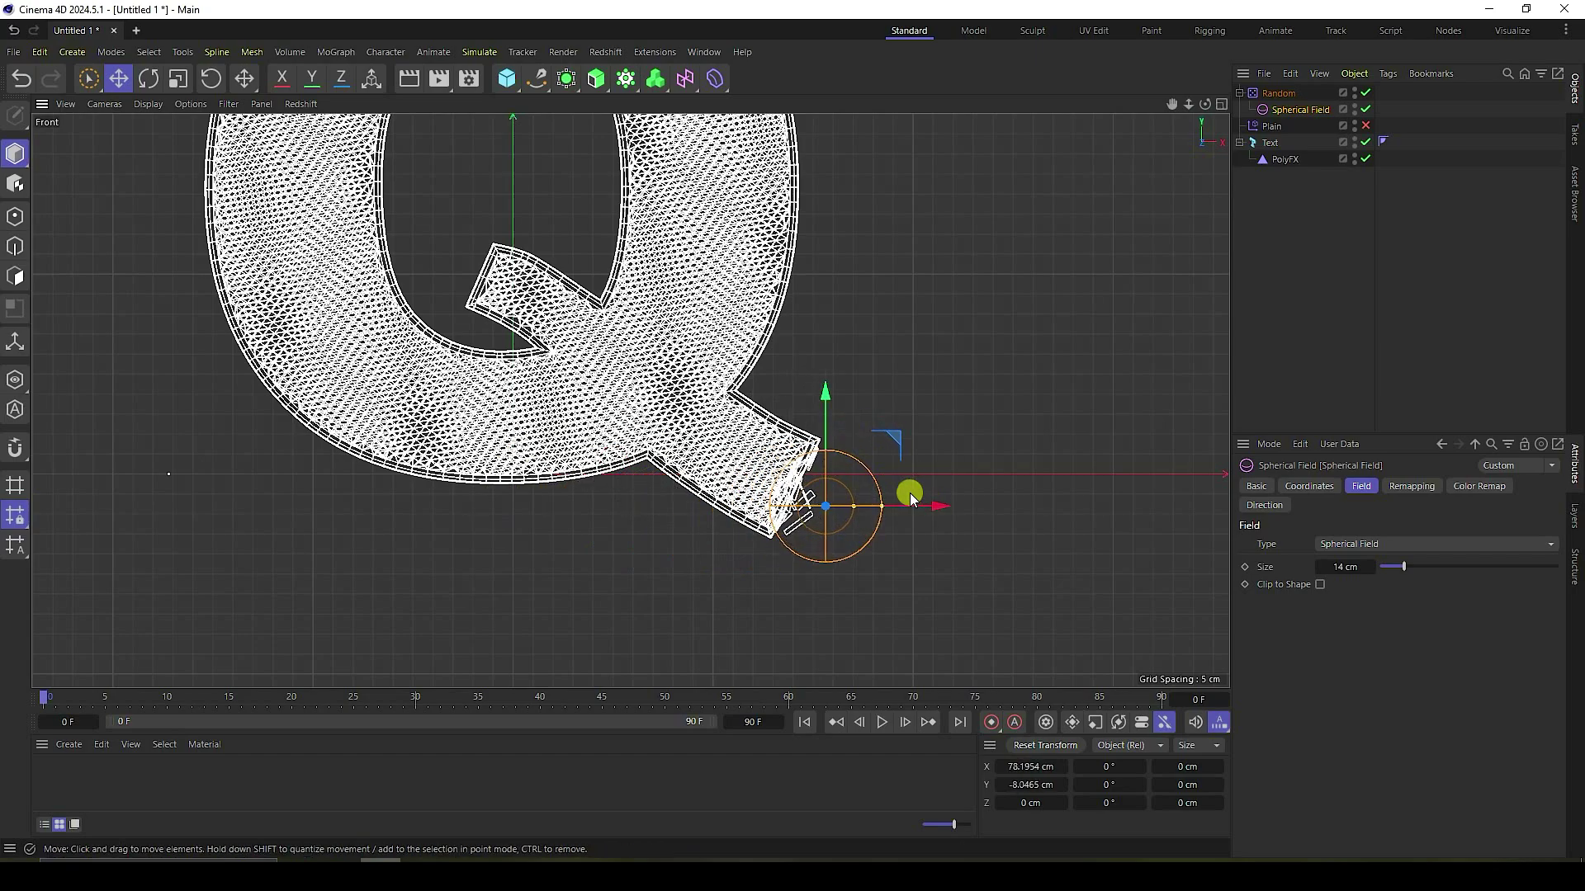
Step: Slide the field along Z into the letter in the side view, then restore Perspective
middle_click(909, 492)
middle_click(625, 514)
scroll(647, 386, up, 8)
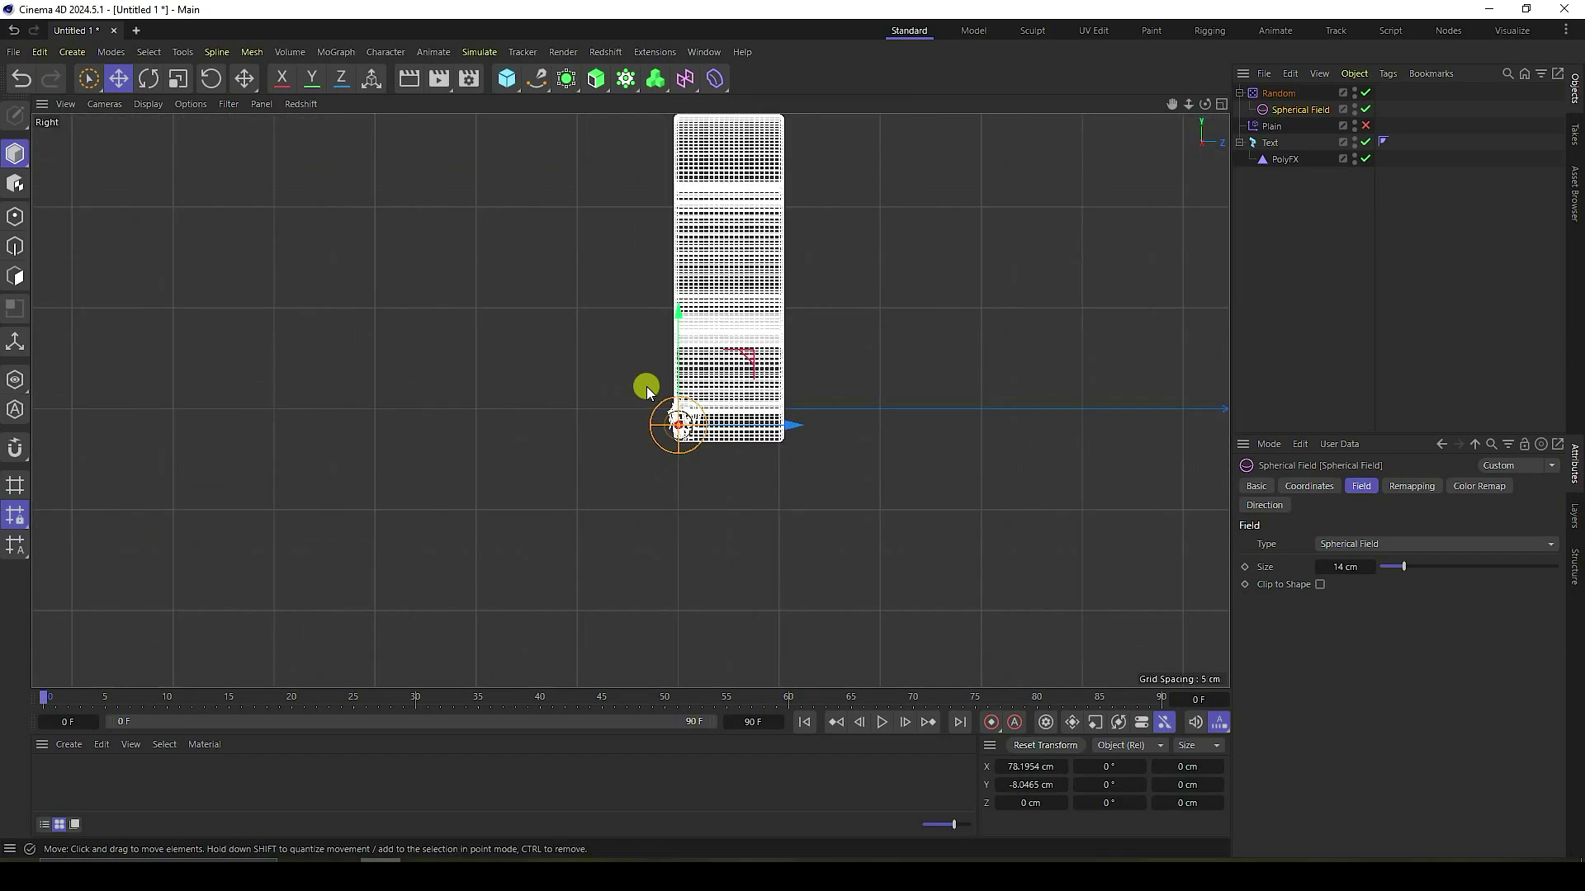
drag(707, 449, 834, 464)
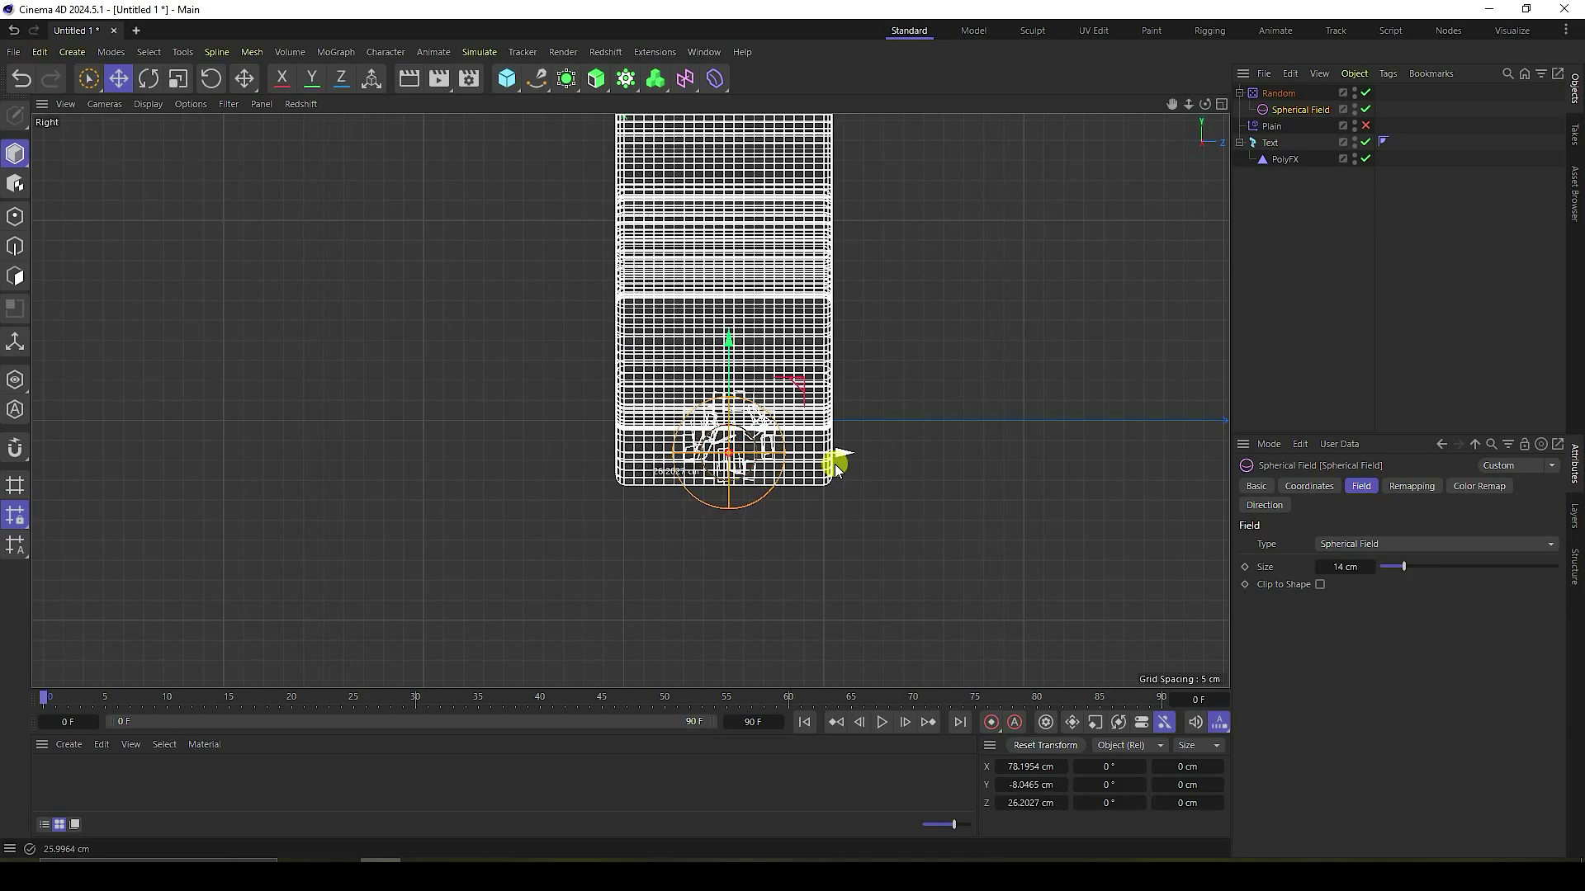
middle_click(835, 533)
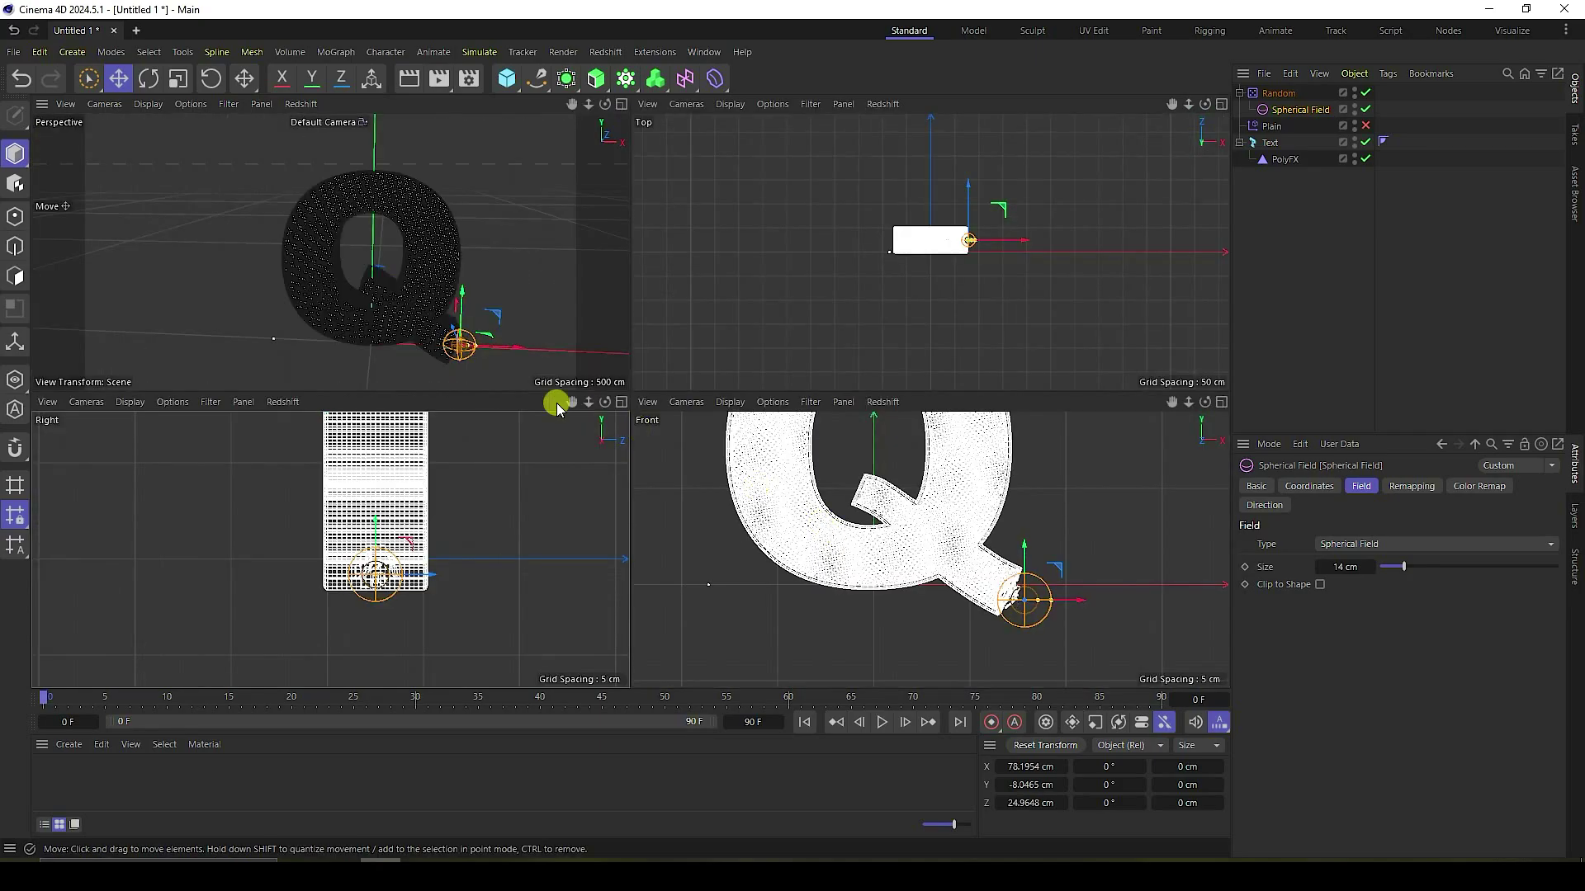
middle_click(392, 221)
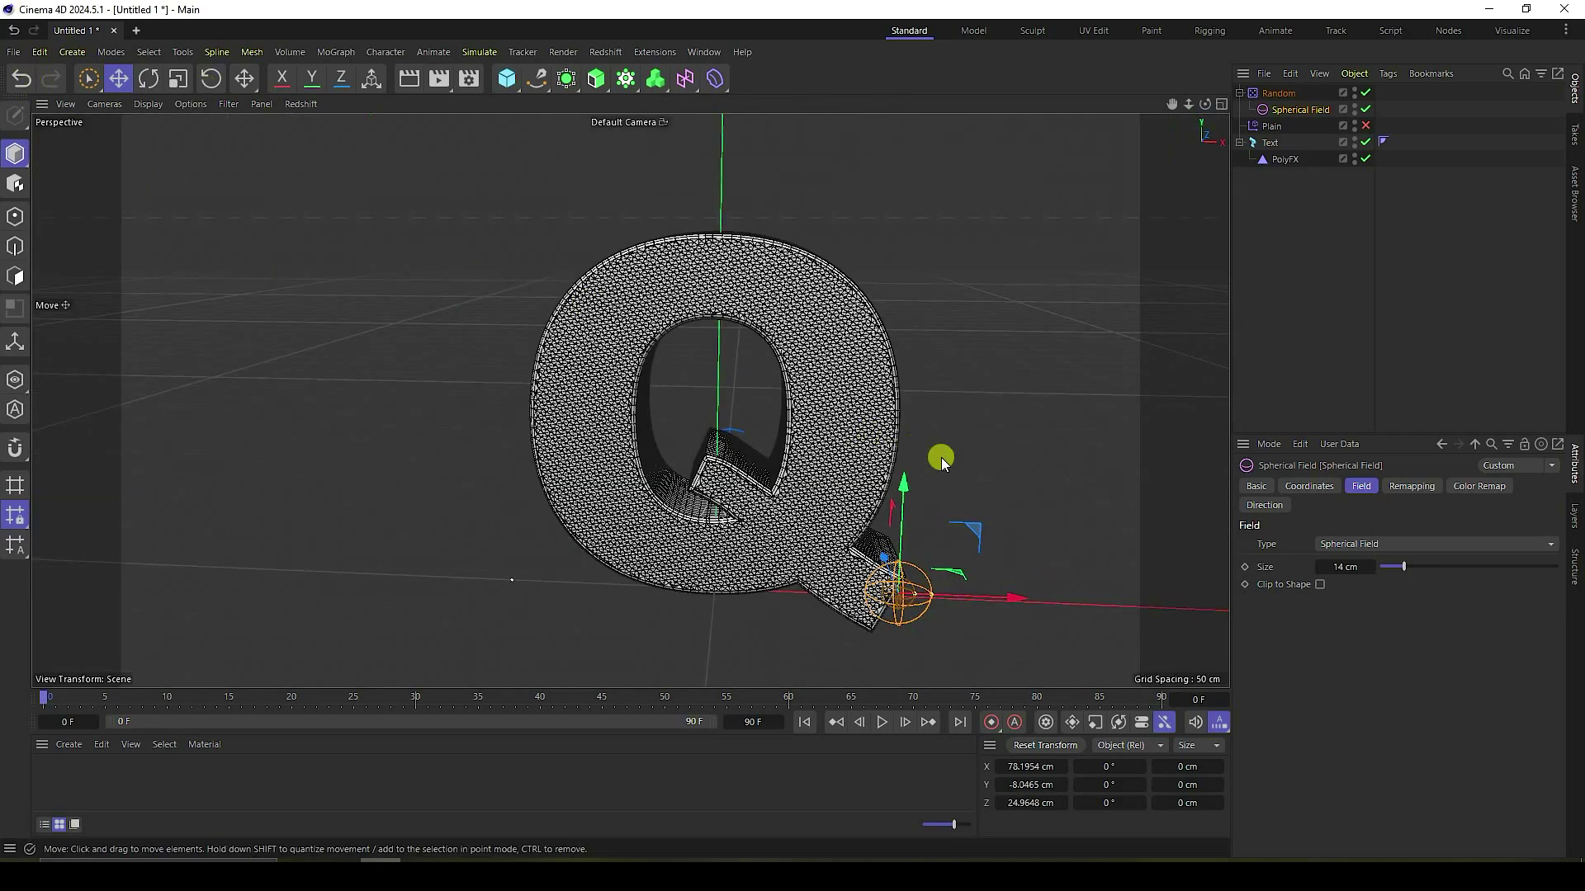
Step: Add a Grow-mode Freeze layer with 7 cm radius and 5% strength to Random's fields
click(1276, 95)
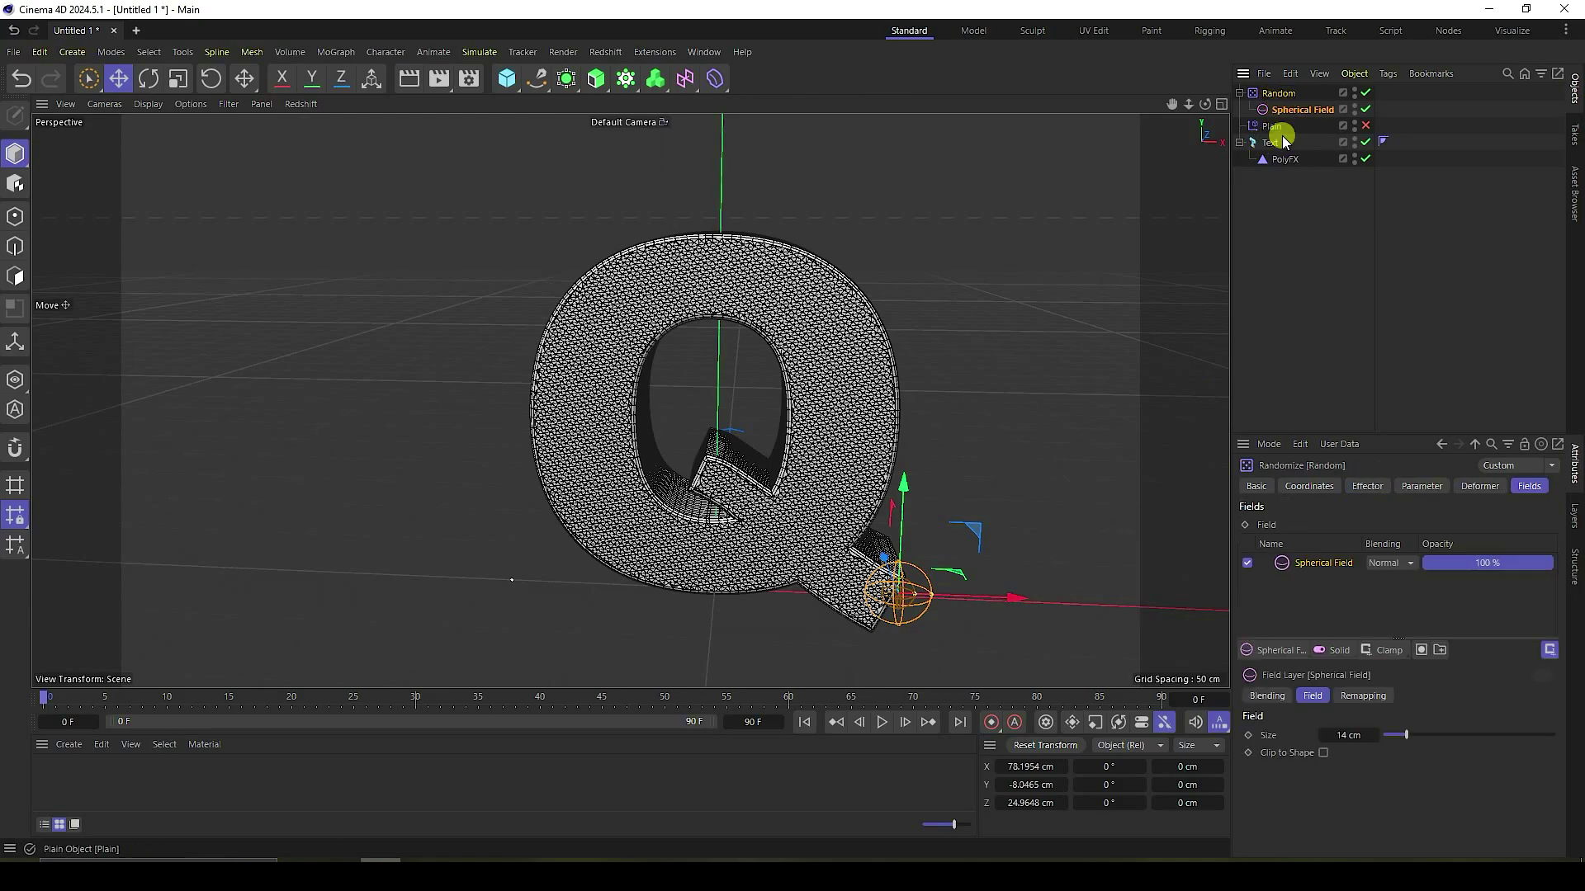
click(1383, 652)
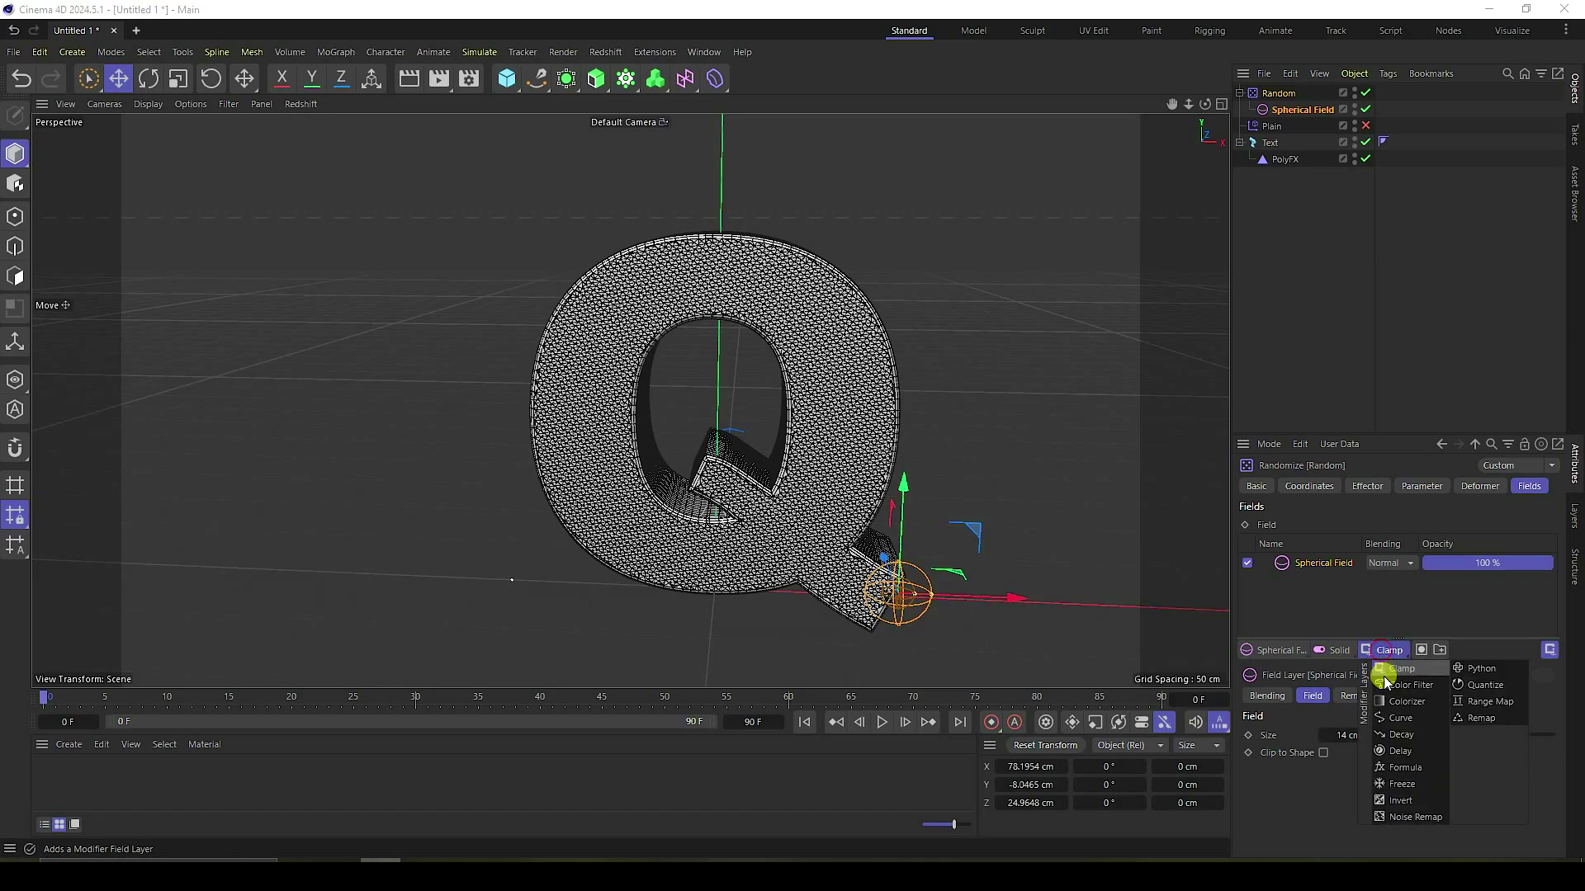
click(1407, 785)
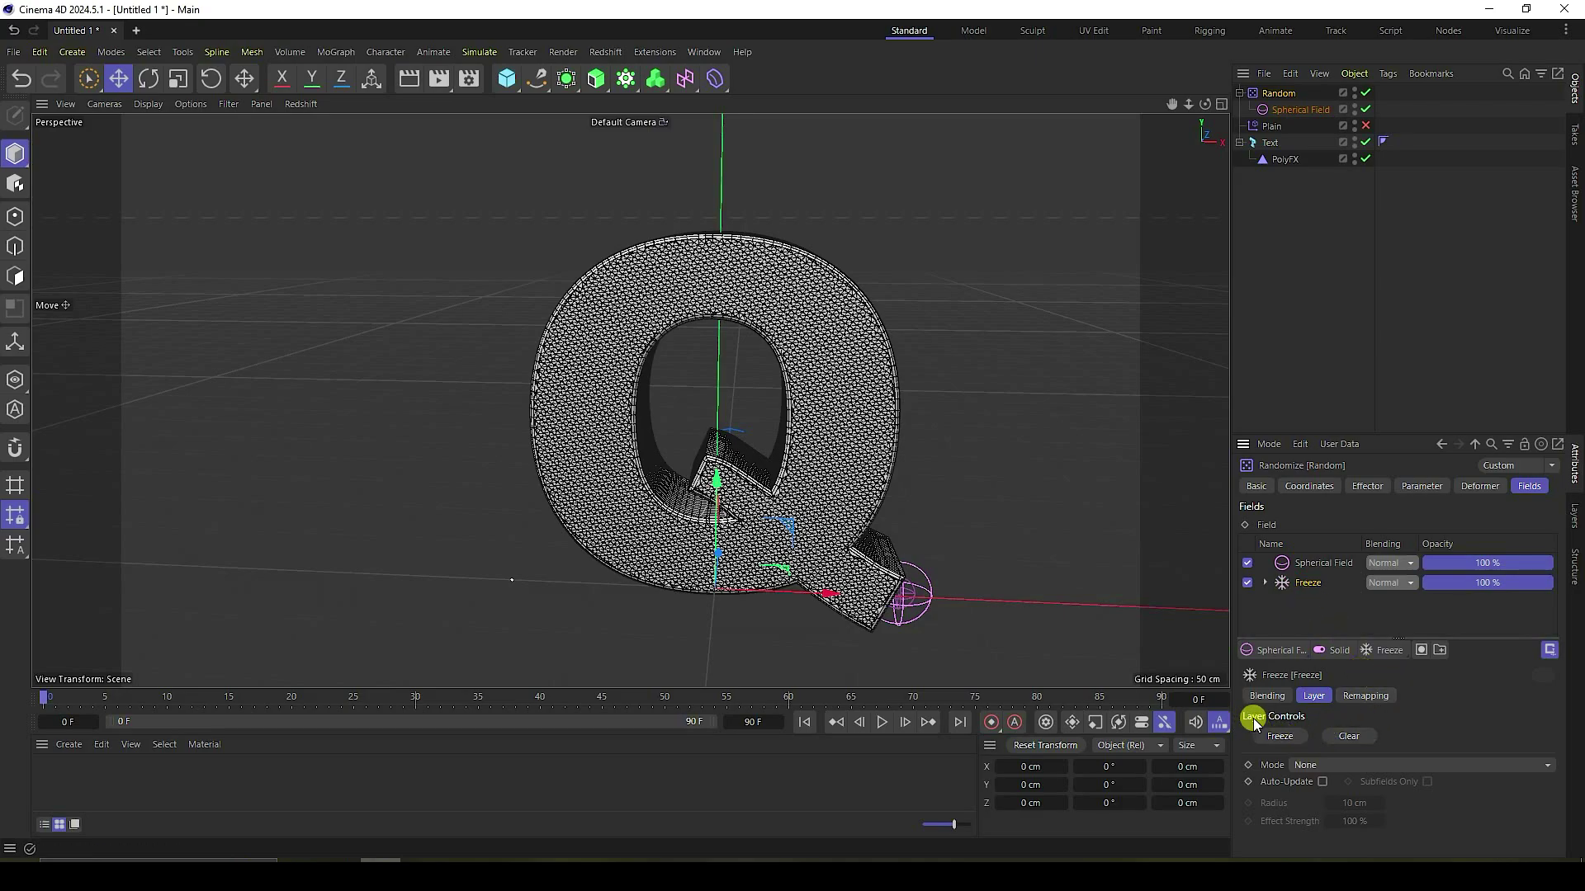
click(1350, 740)
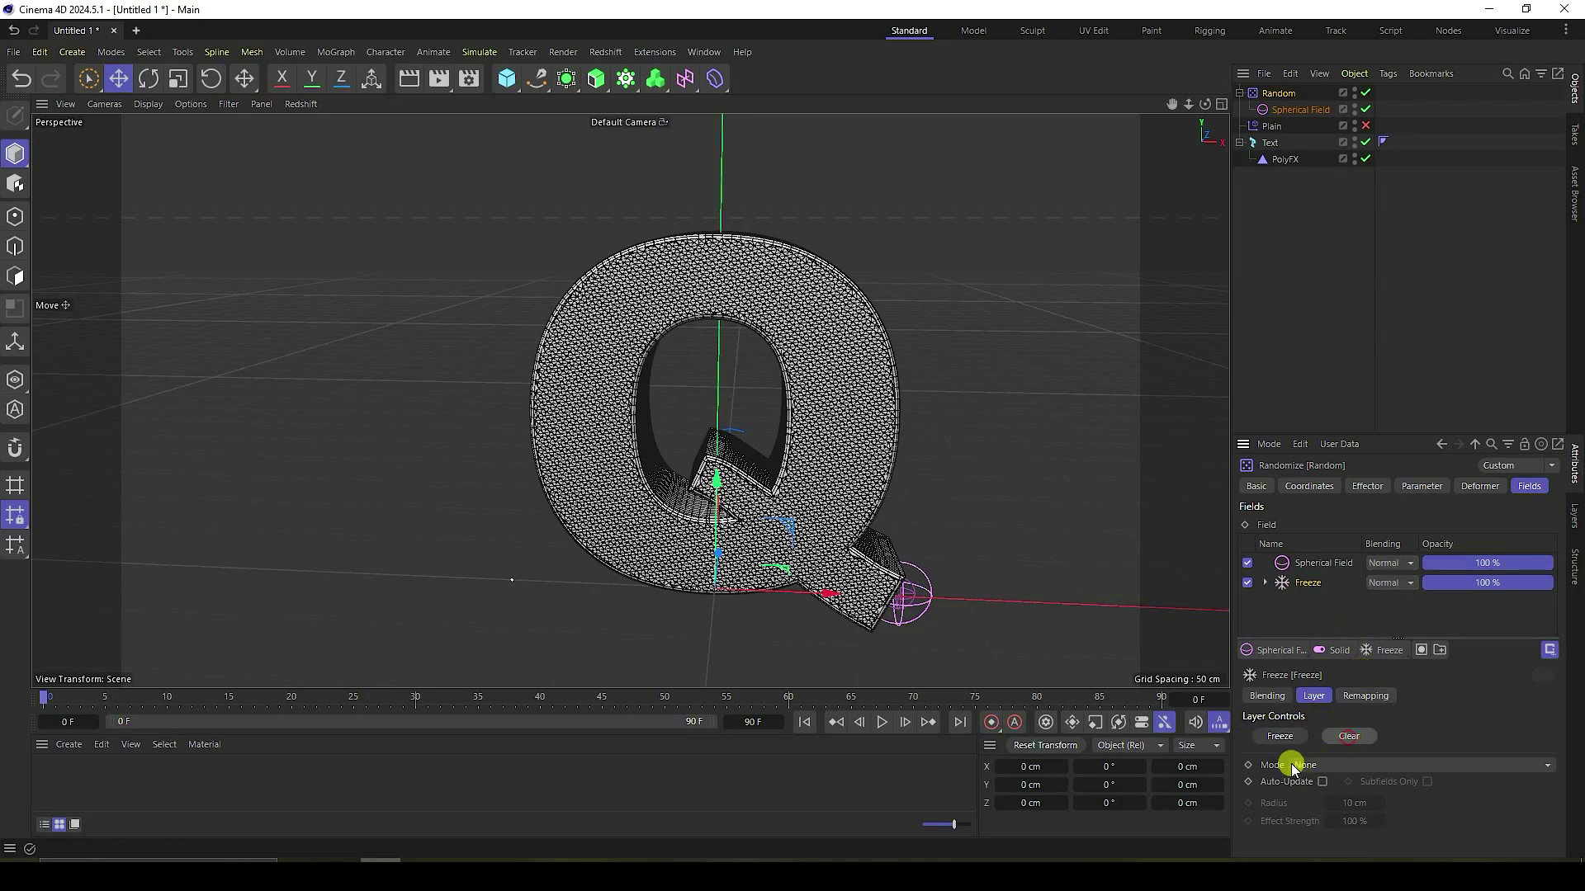
click(1321, 766)
click(1321, 746)
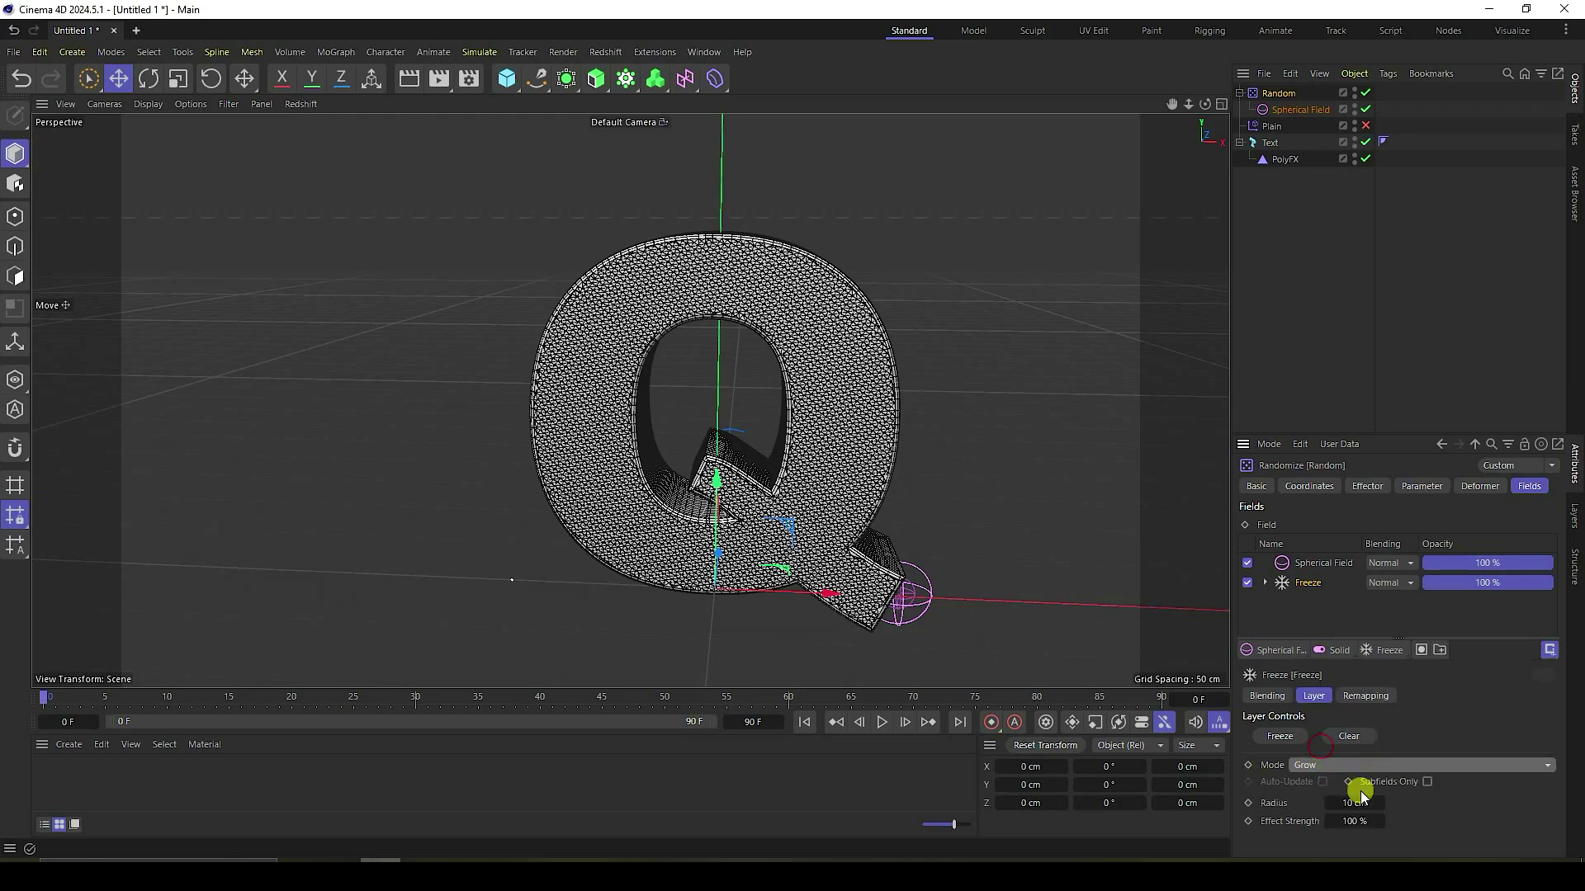
click(1351, 805)
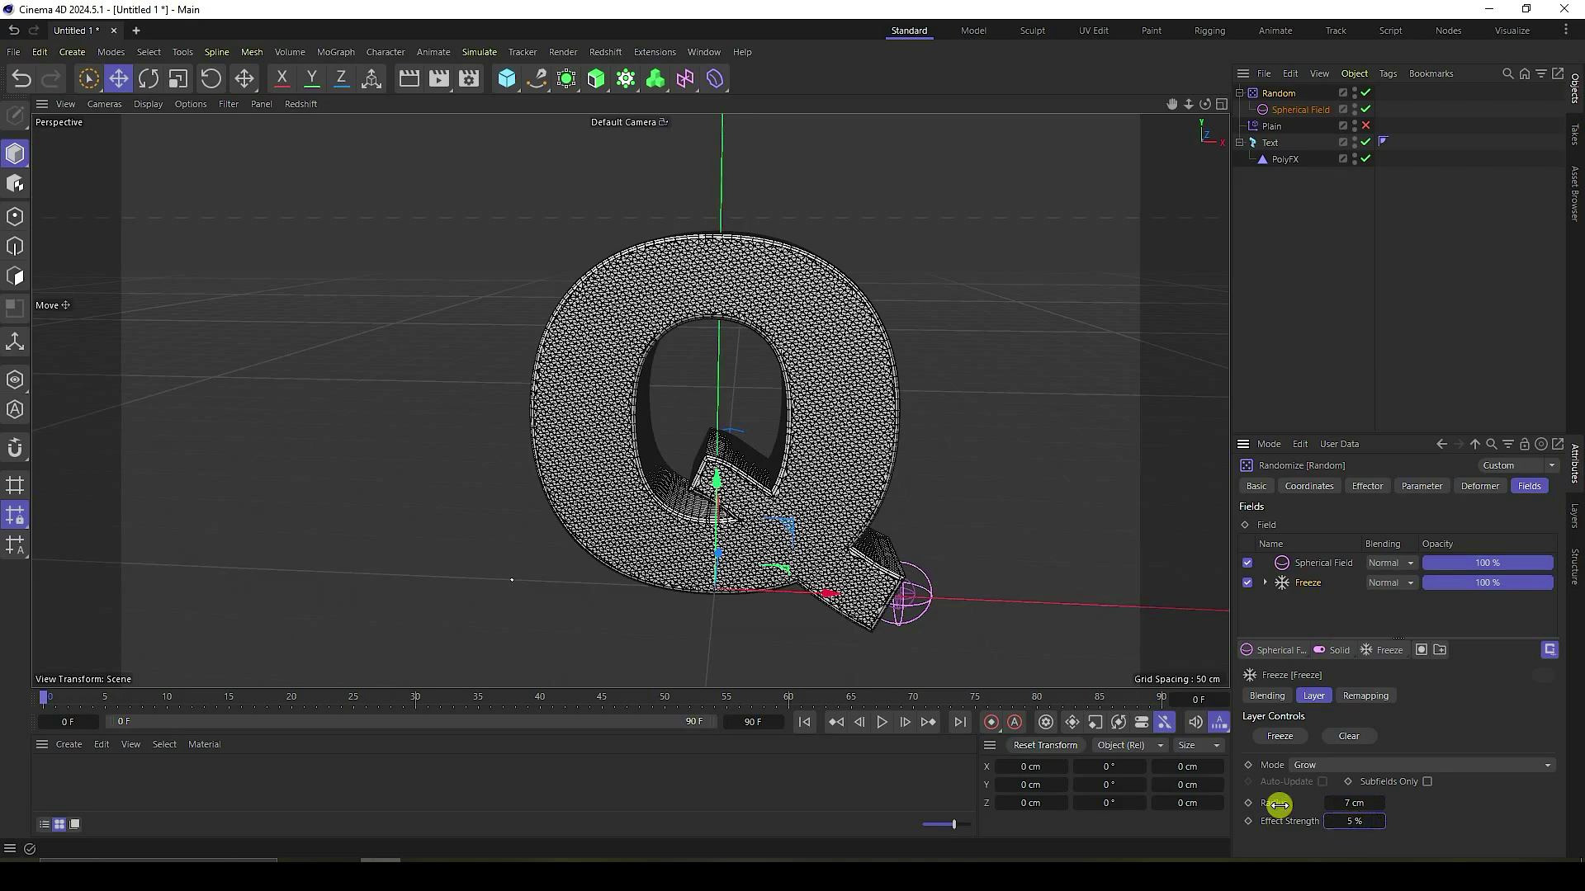
Step: Set the animation's end frame to 350
click(766, 731)
text(350)
key(Return)
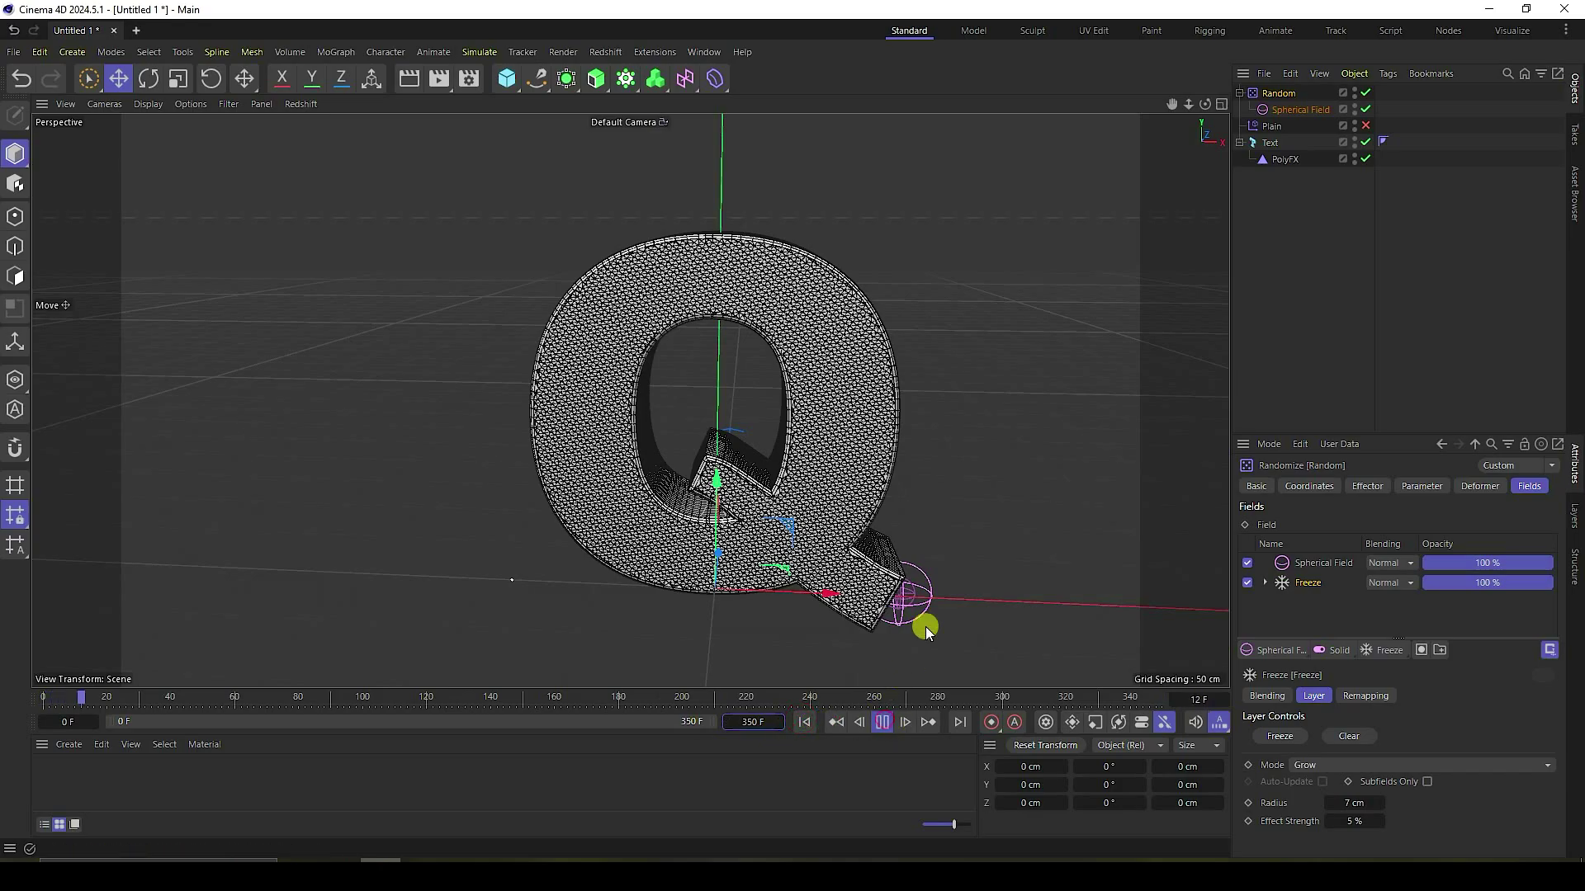
Step: Stop the test playback, rewind, and set the Spherical Field's blending to Max
scroll(862, 554, up, 3)
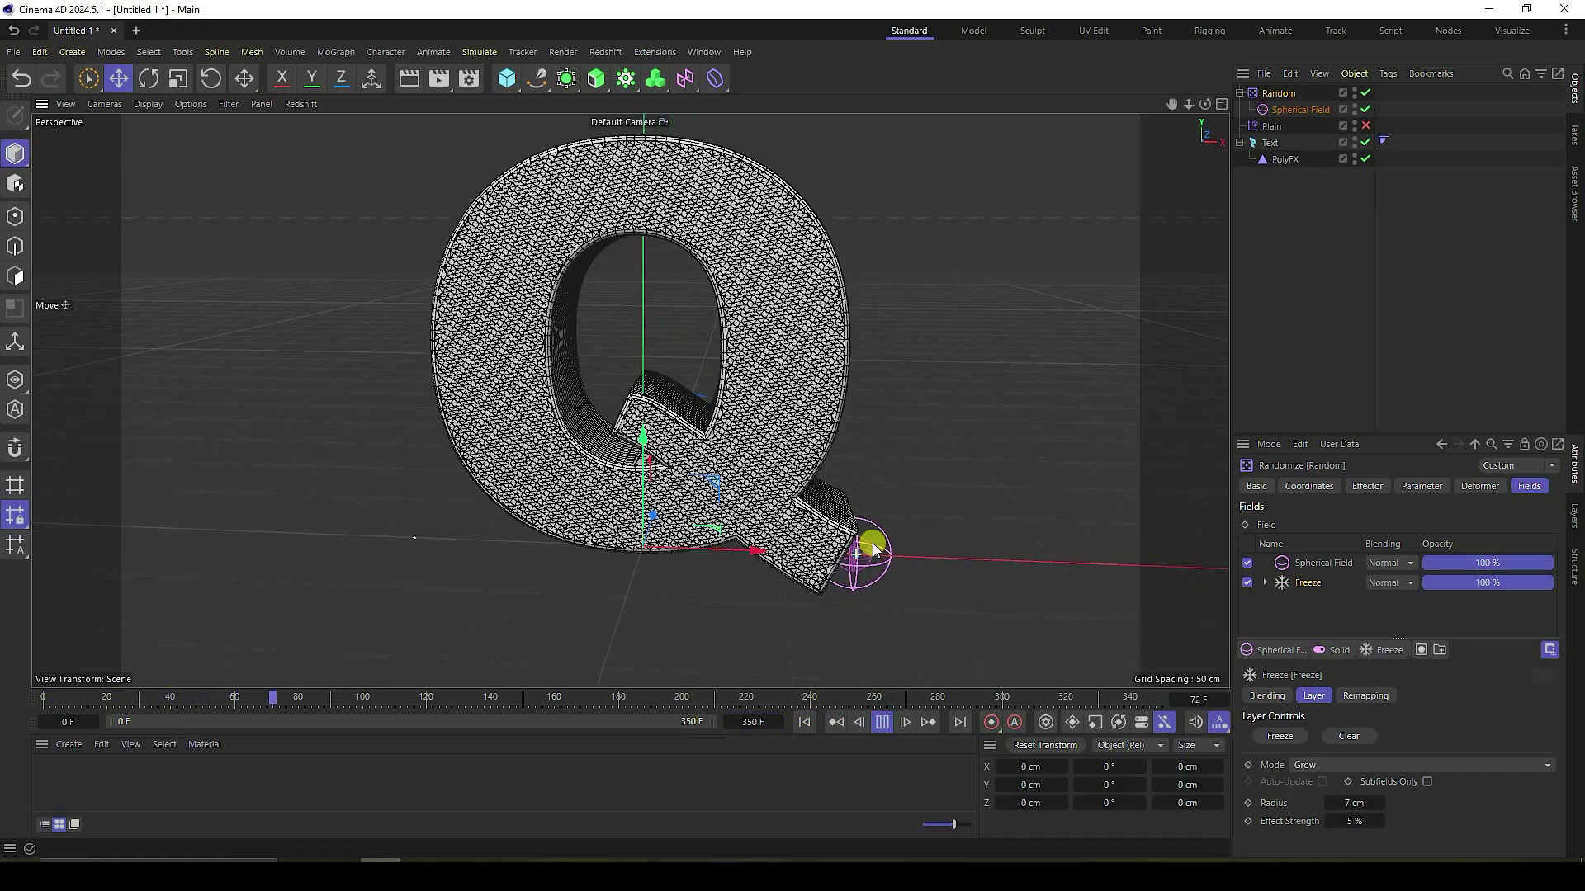
alt+drag(874, 549, 820, 517)
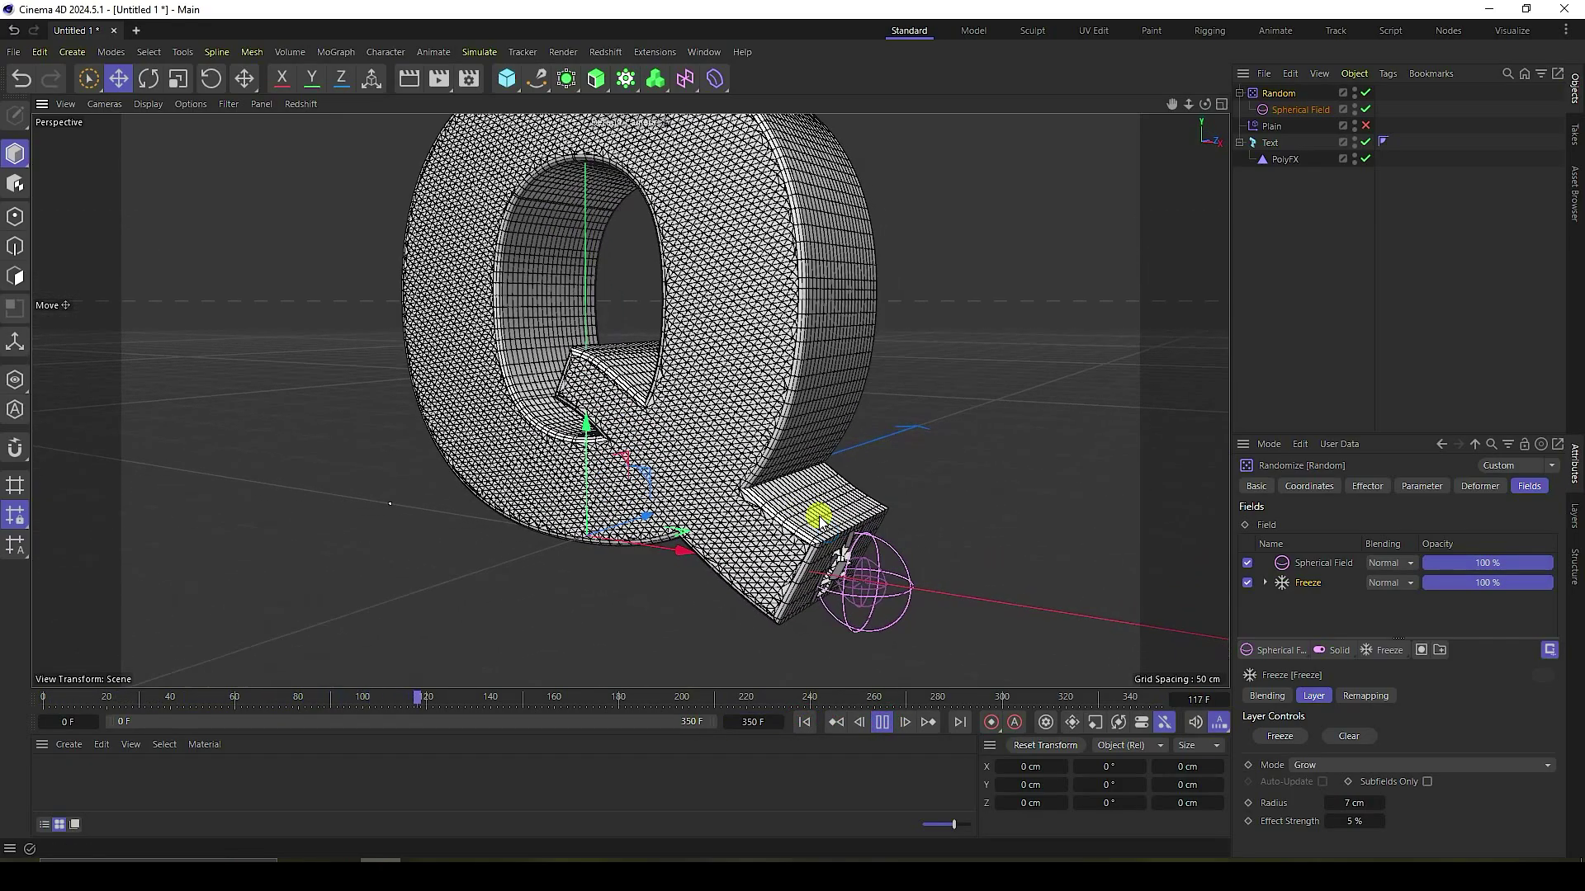
click(881, 723)
click(804, 722)
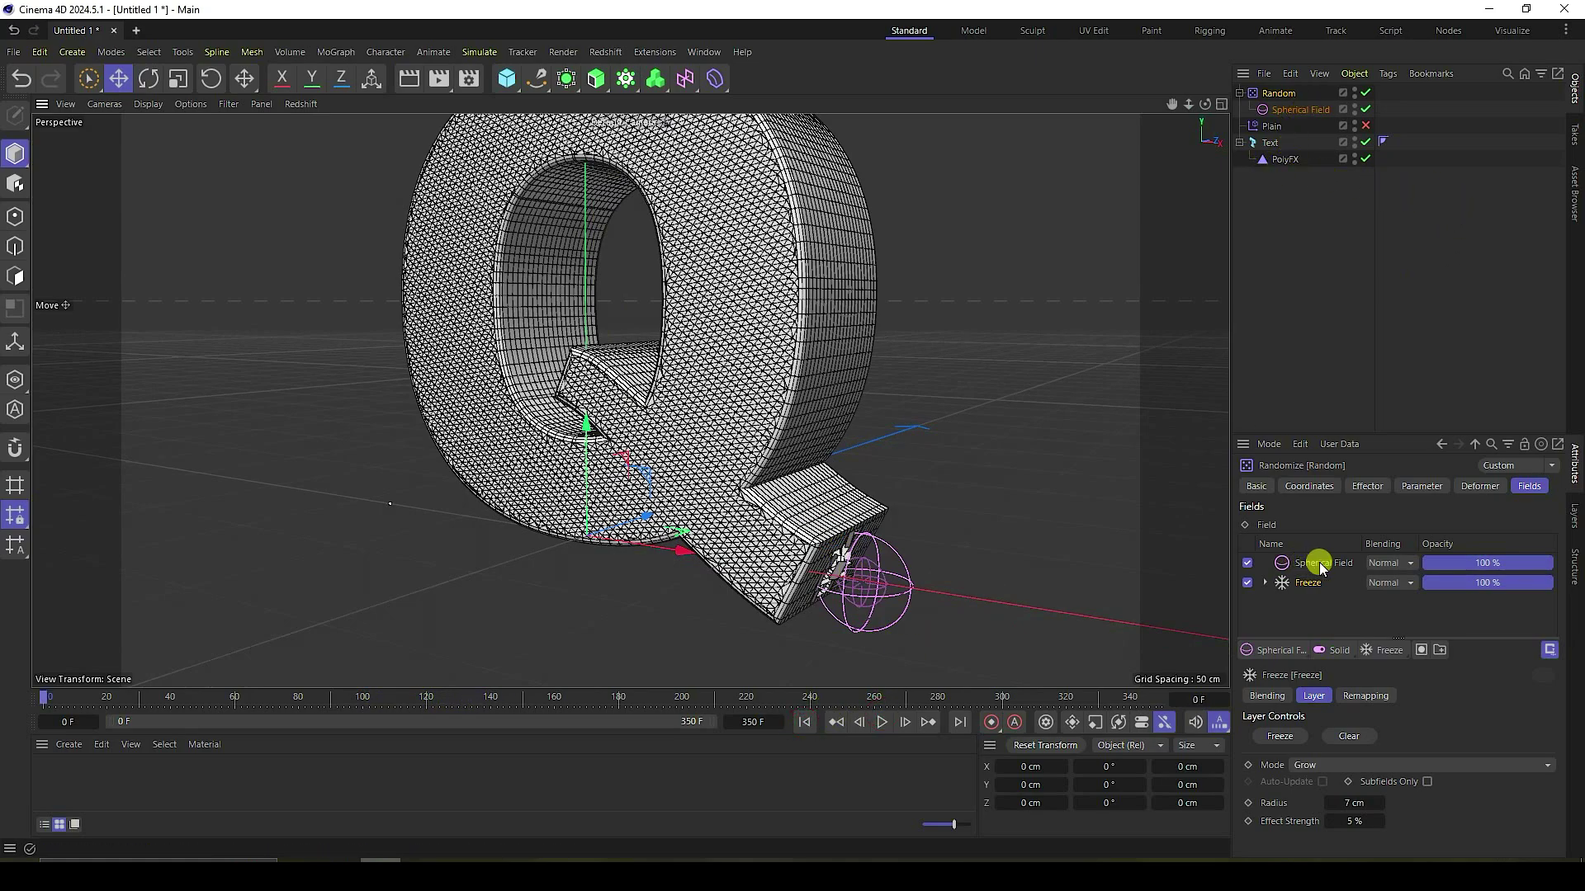
click(1373, 562)
click(1390, 704)
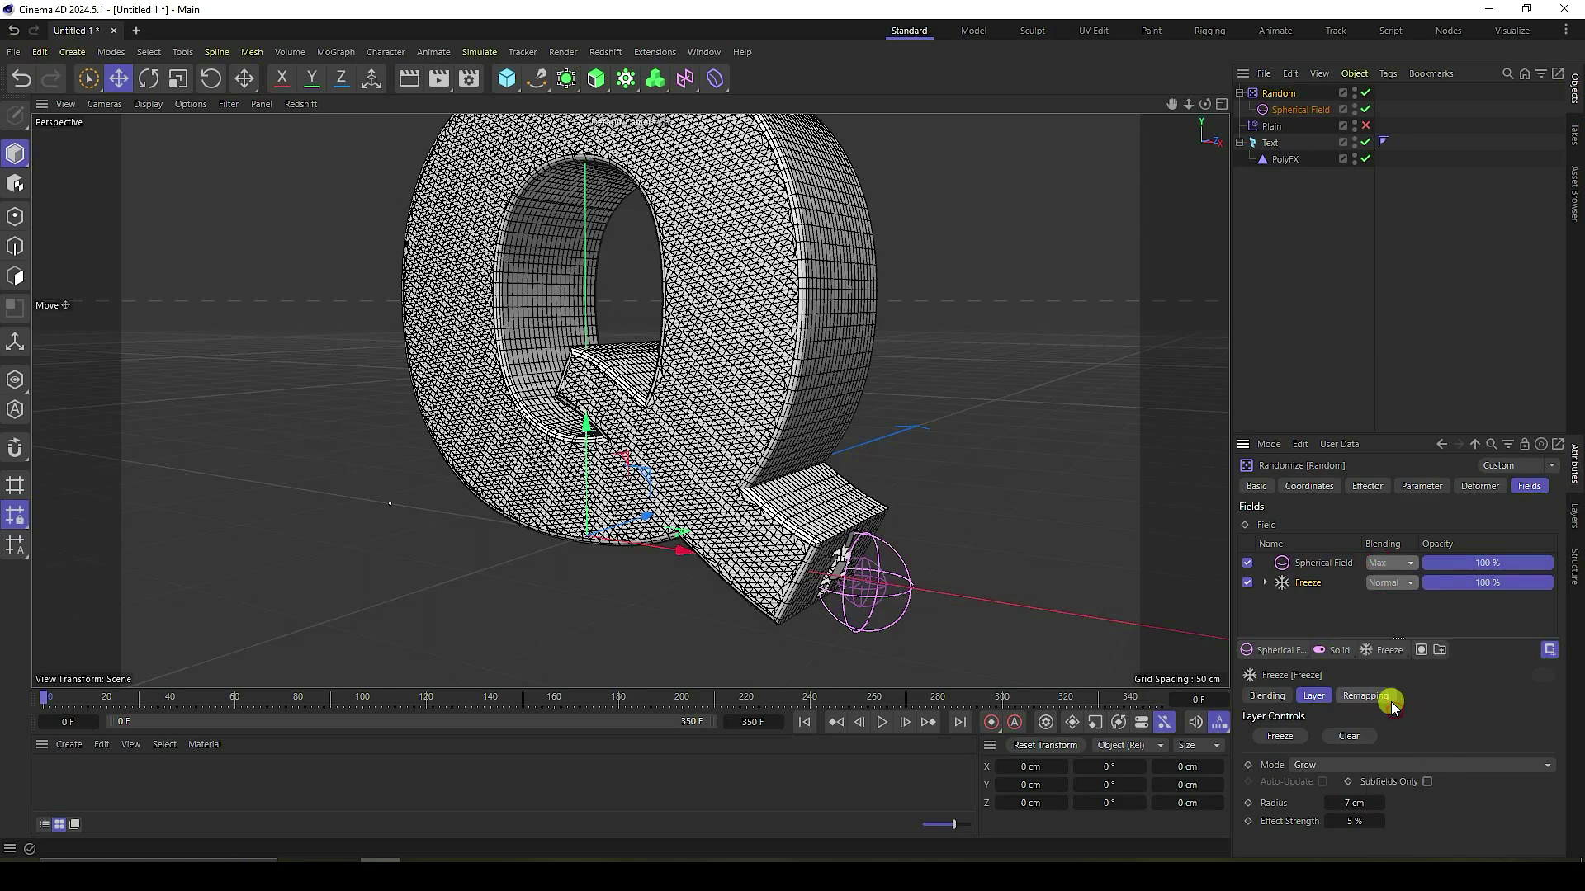
Step: Play the shatter through, rewind to frame 0, and re-enable the Plain effector
click(882, 722)
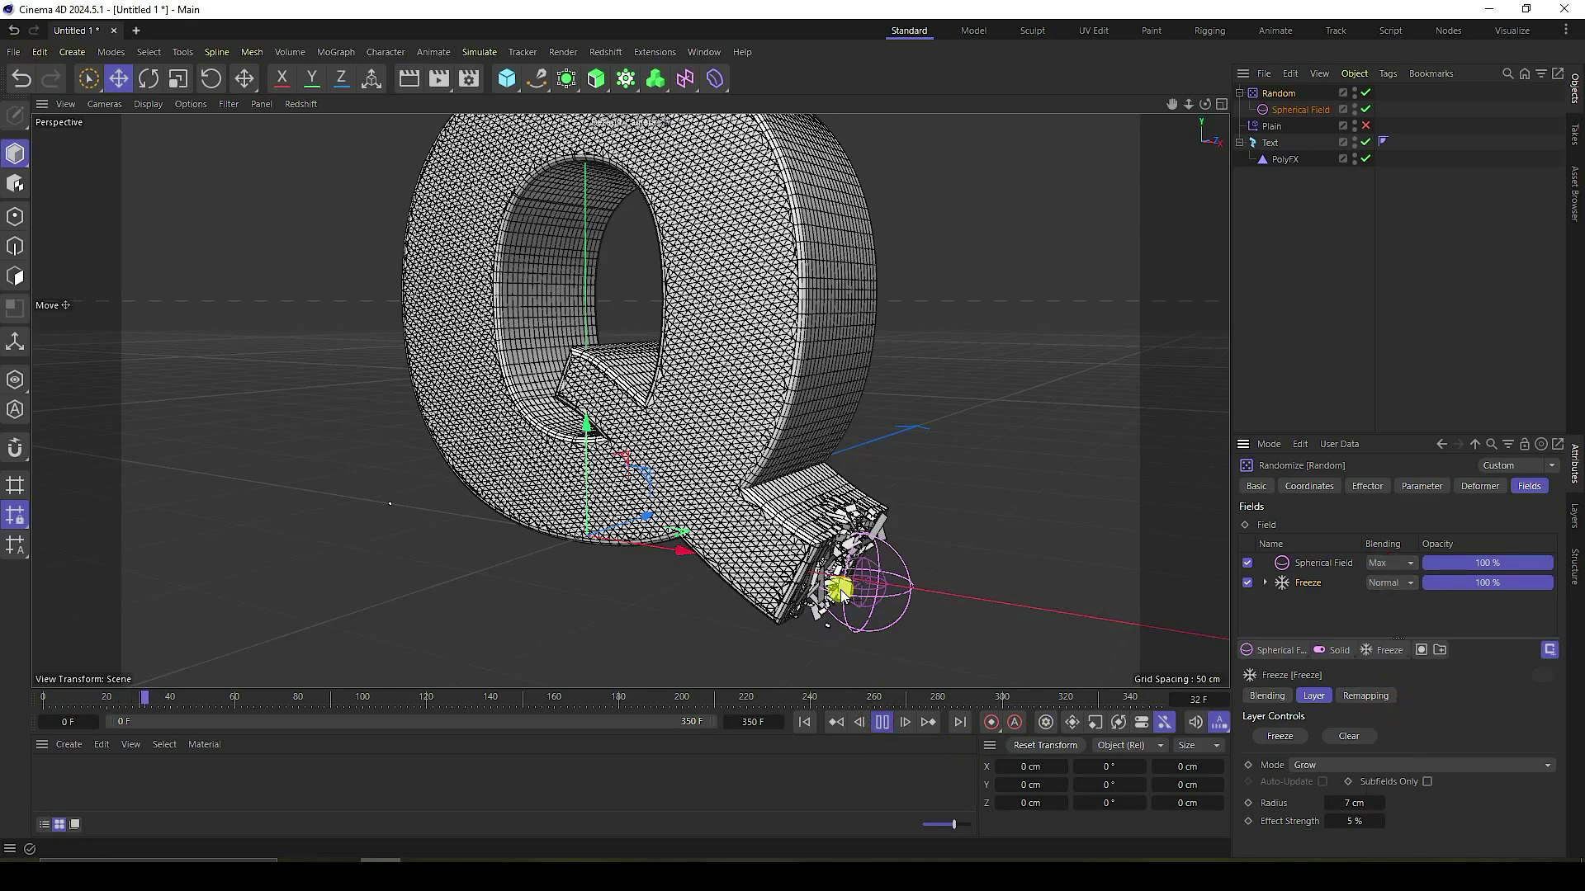
scroll(791, 569, up, 2)
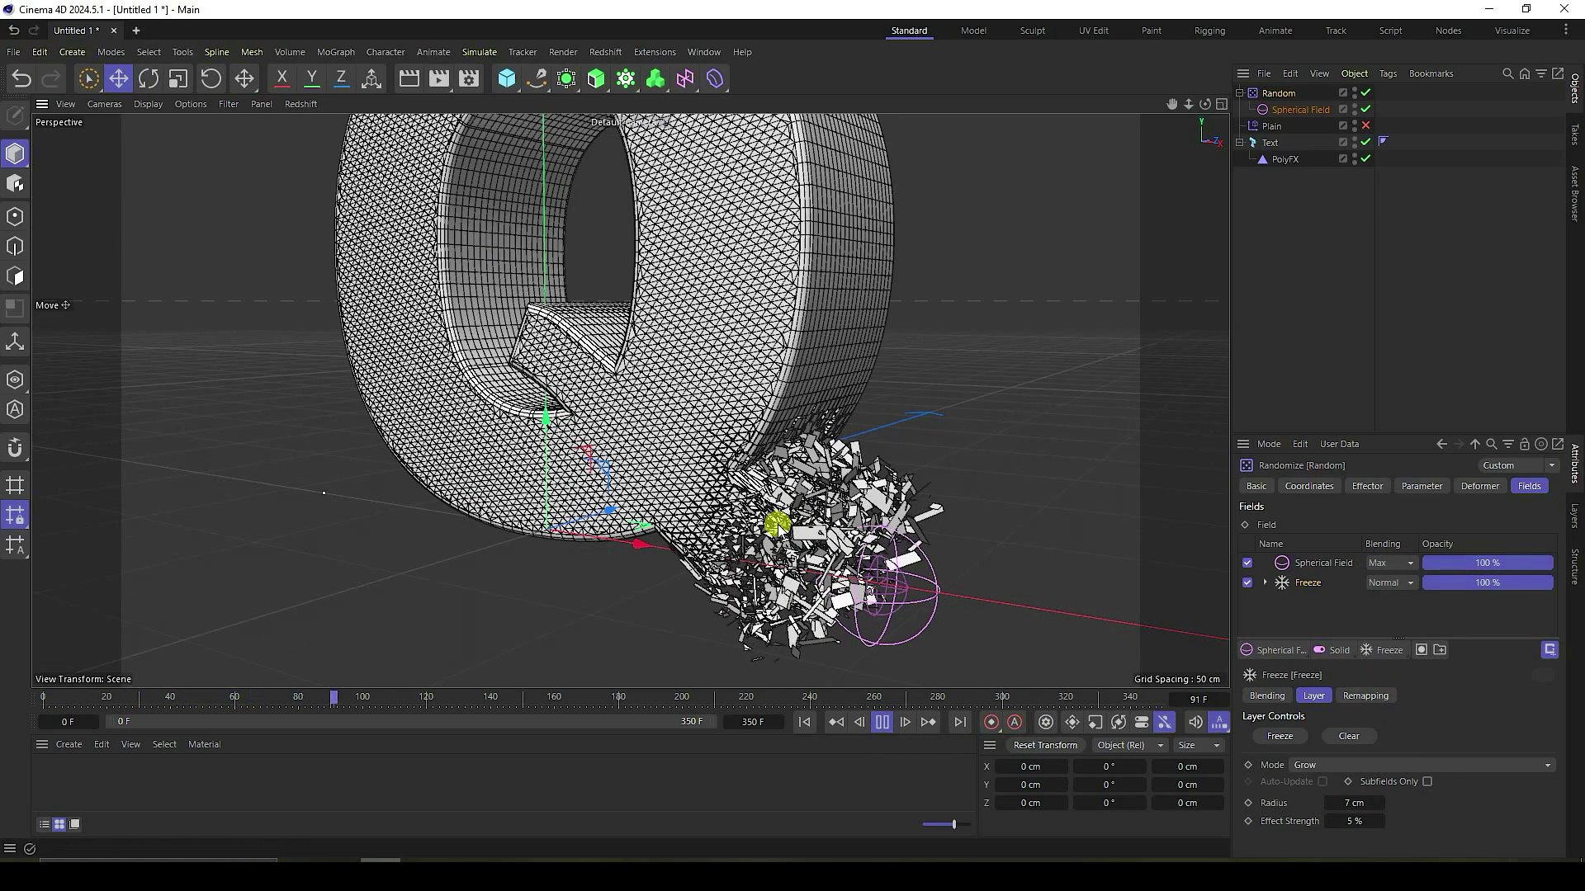
scroll(697, 407, up, 1)
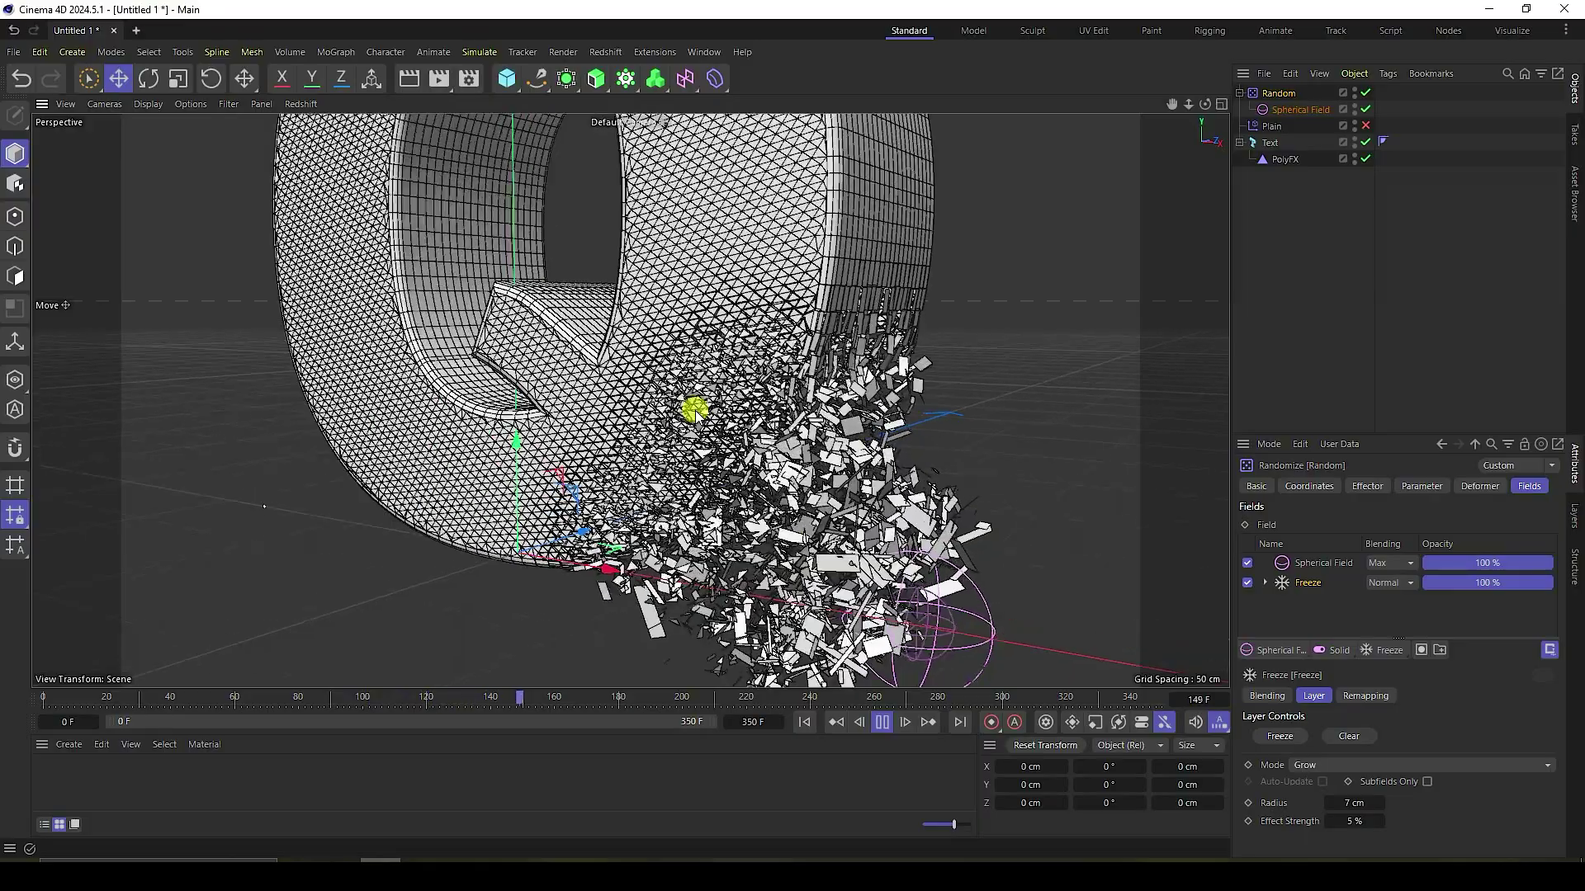
scroll(679, 365, up, 1)
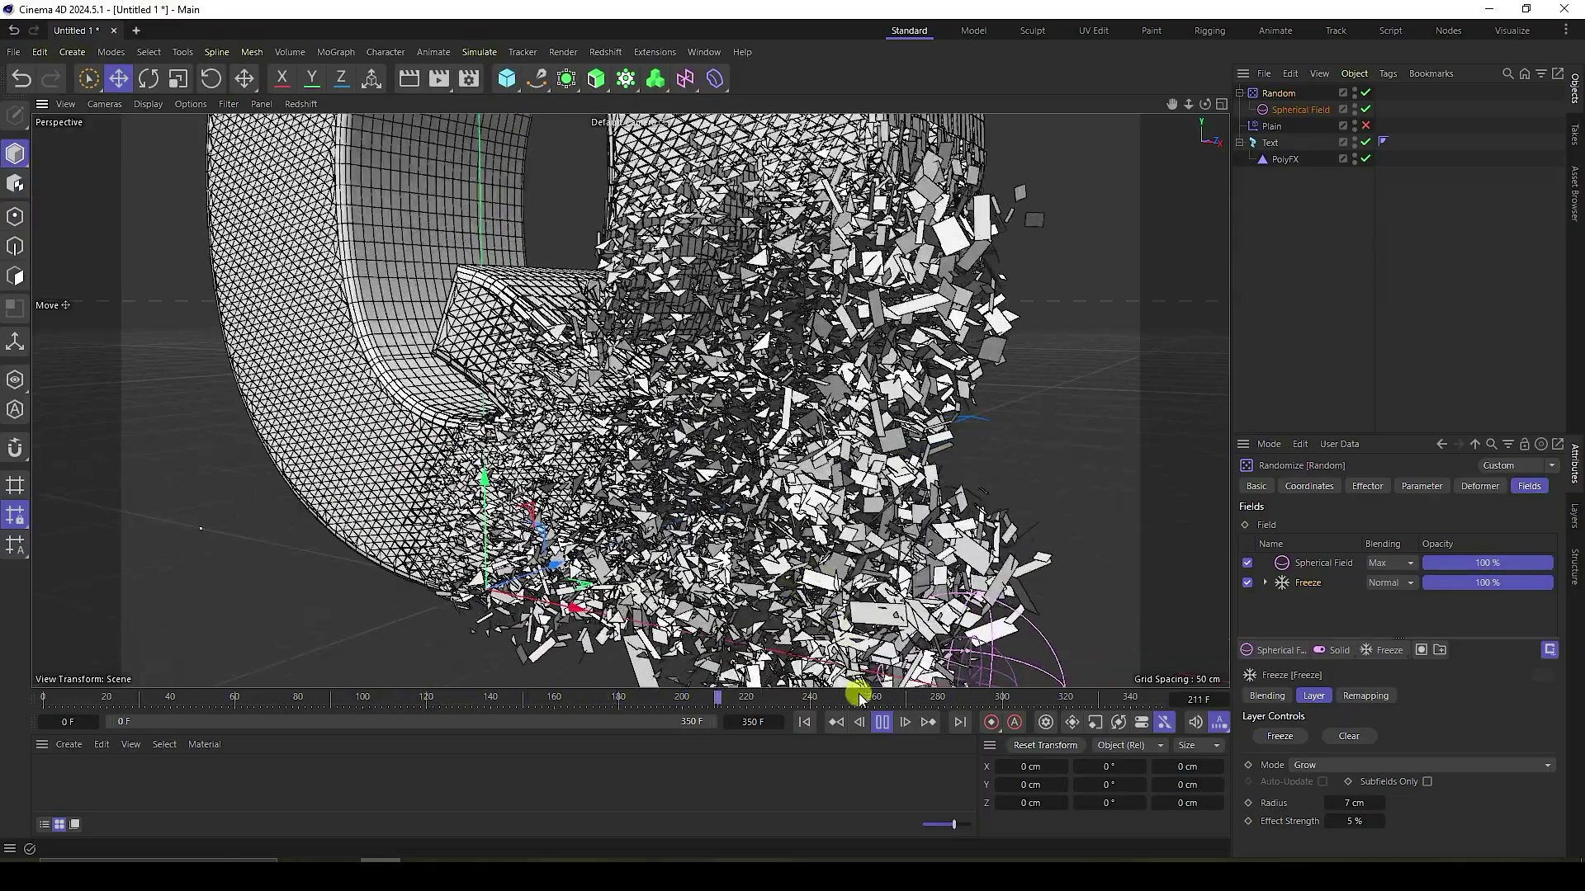
click(881, 722)
click(808, 722)
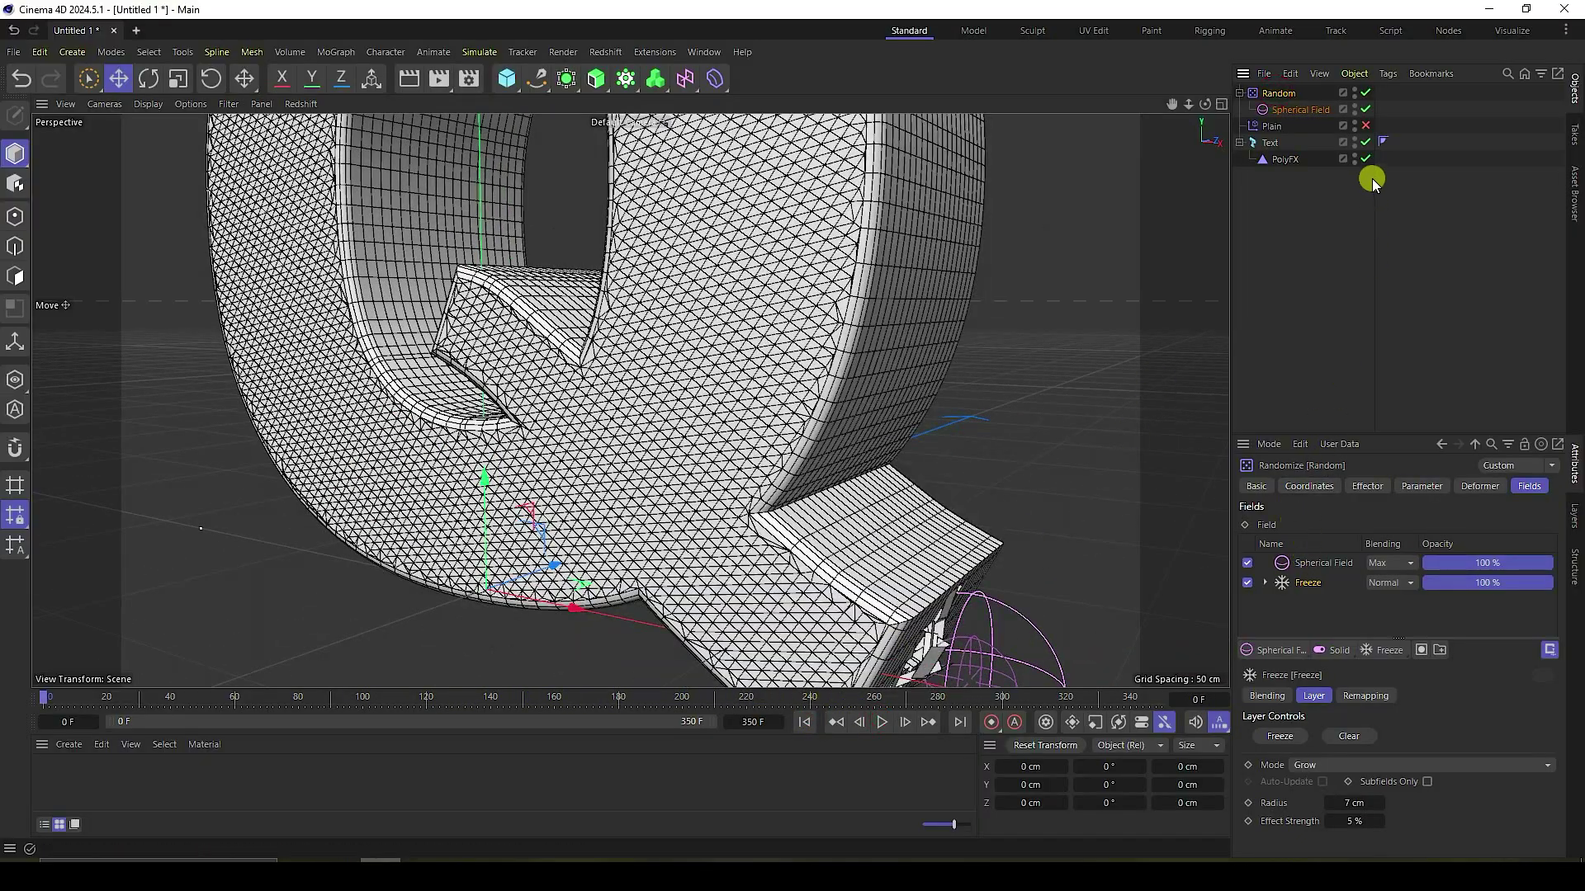
click(1362, 126)
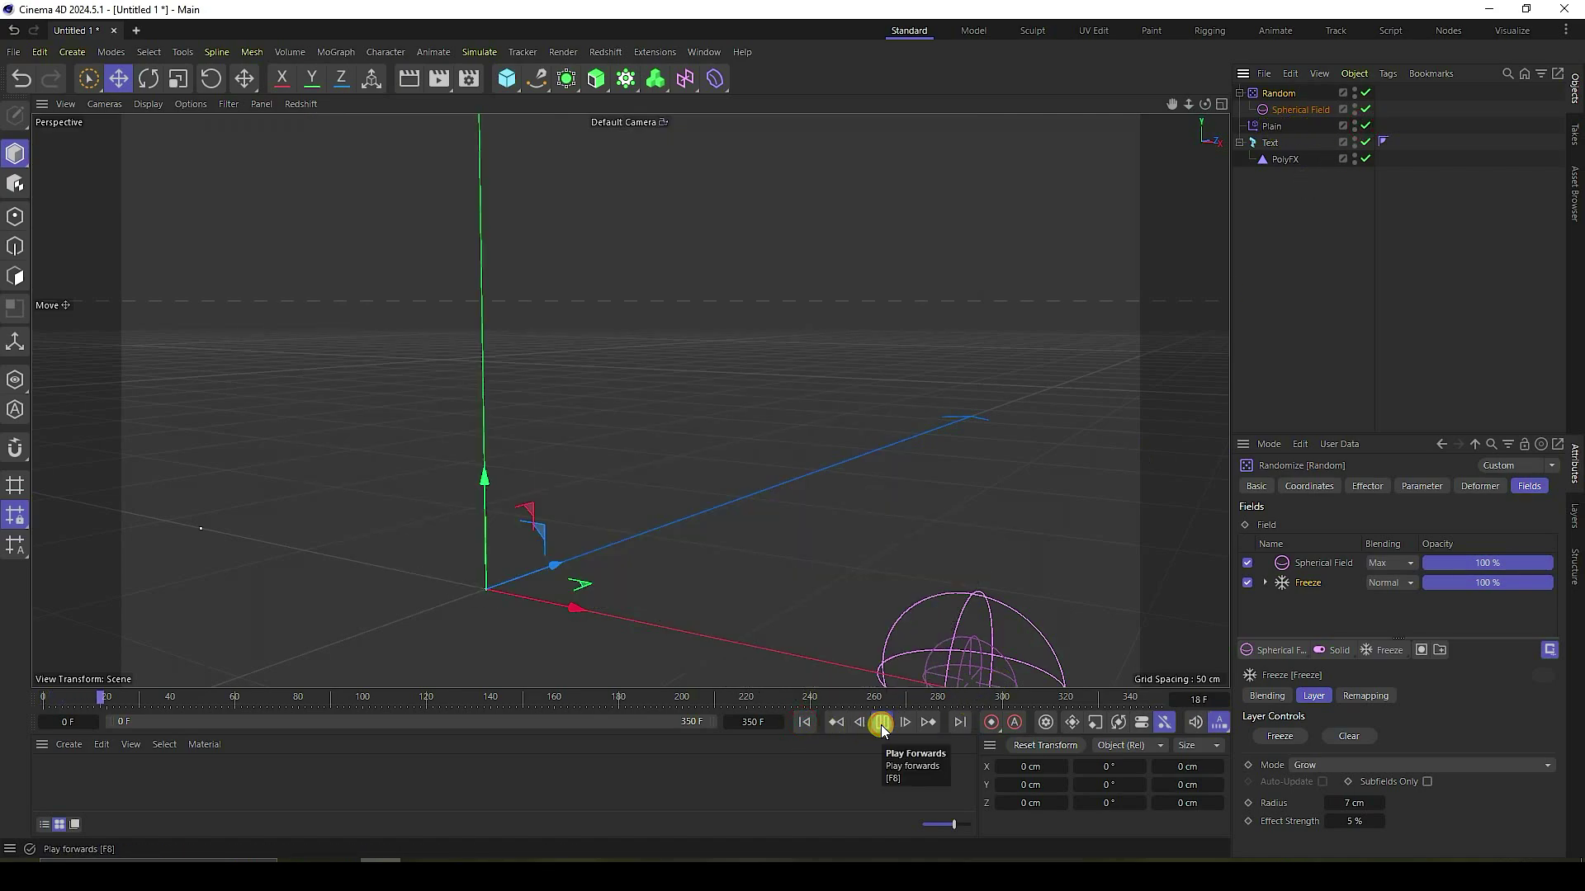
click(804, 721)
Step: Give the Plain effector the Spherical Field, blended as Max, above a Freeze layer
click(1263, 128)
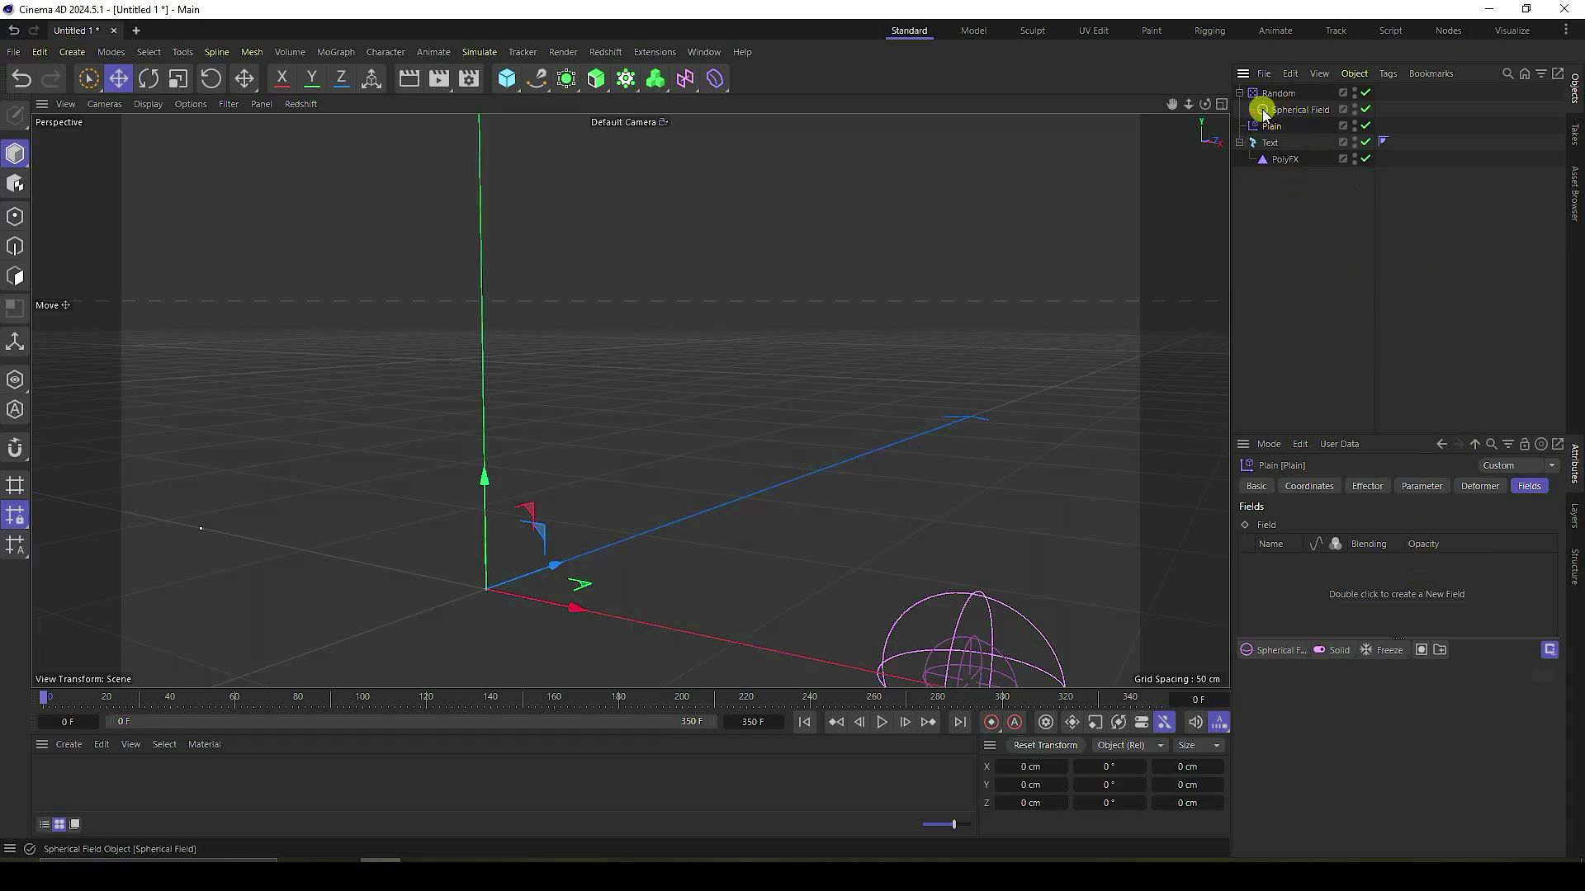
drag(1292, 114, 1362, 564)
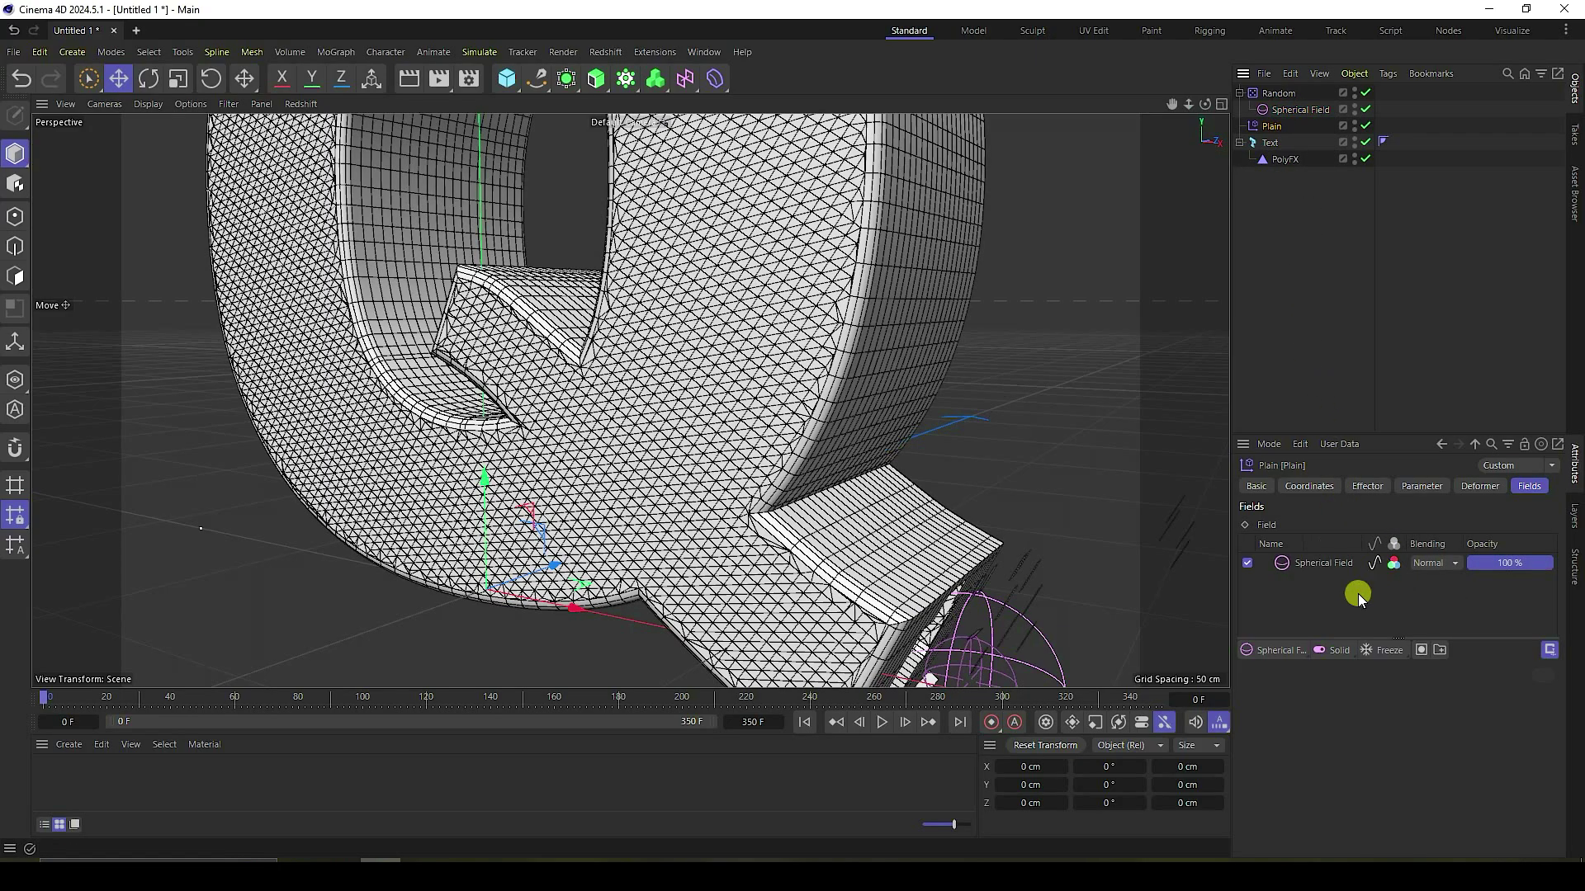
click(1384, 651)
click(1403, 783)
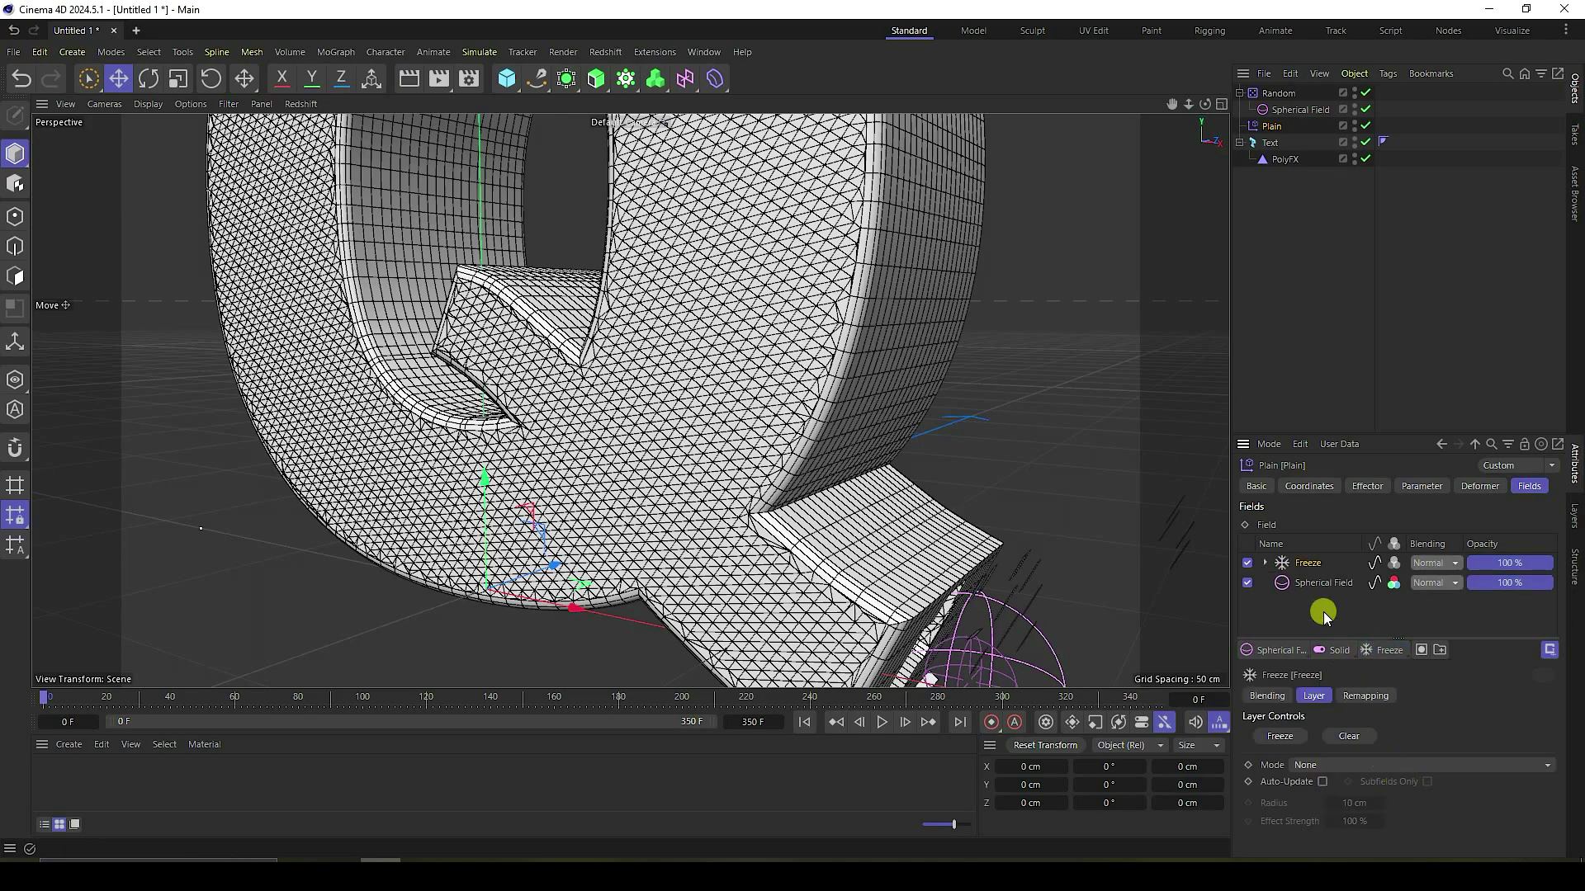
drag(1316, 589, 1298, 561)
click(1327, 562)
click(1436, 563)
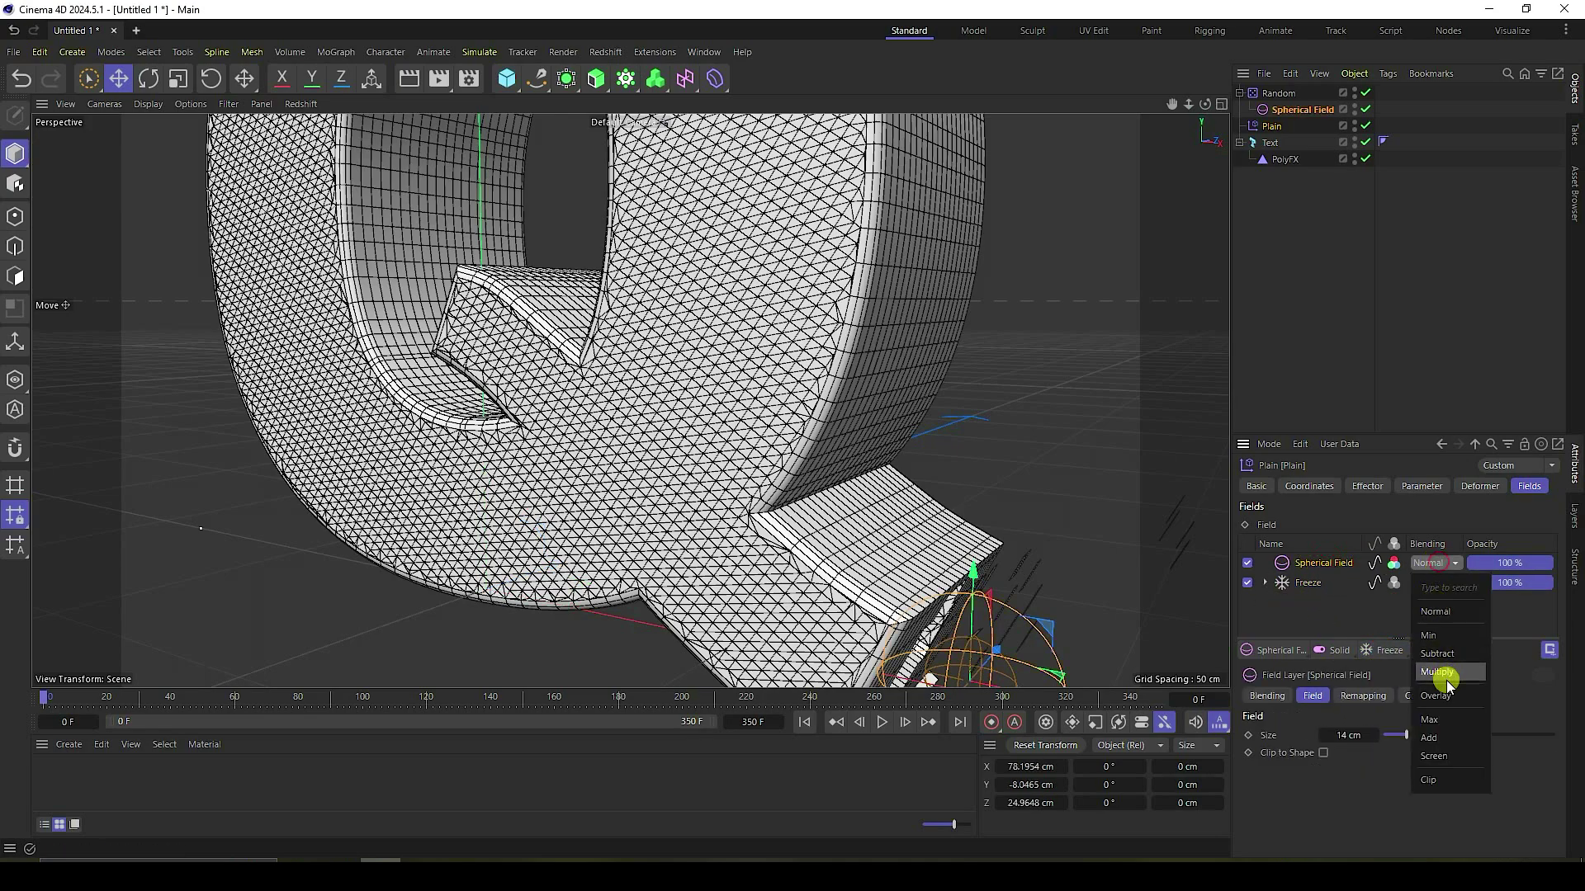
click(1443, 718)
Step: Set Plain's Freeze layer to Grow mode with 7 cm radius and 5% strength
click(1311, 584)
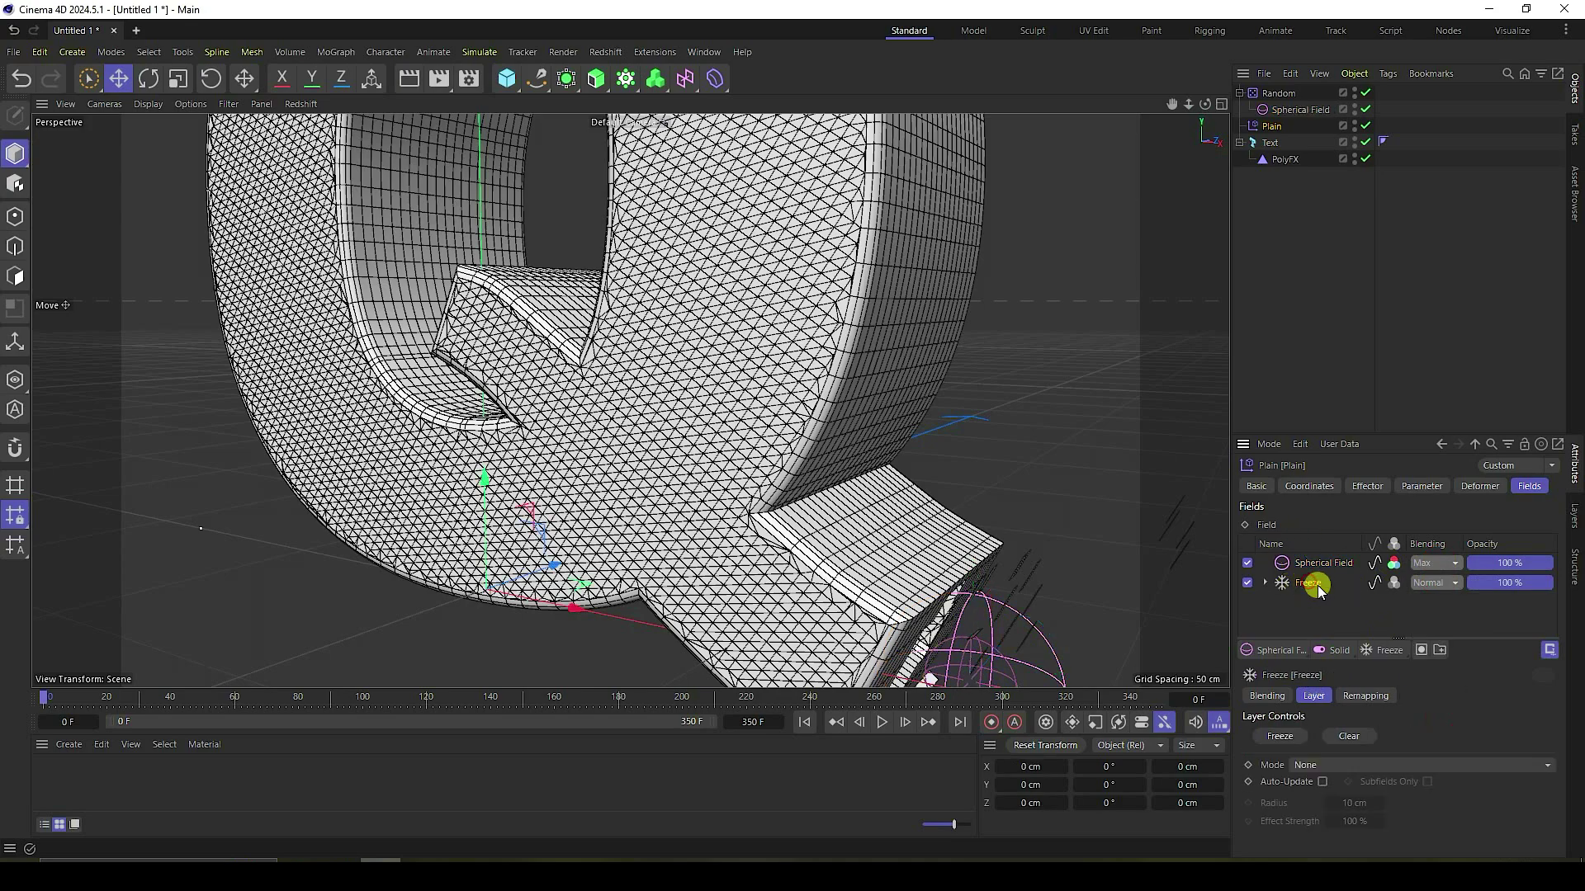
click(1290, 766)
click(1320, 746)
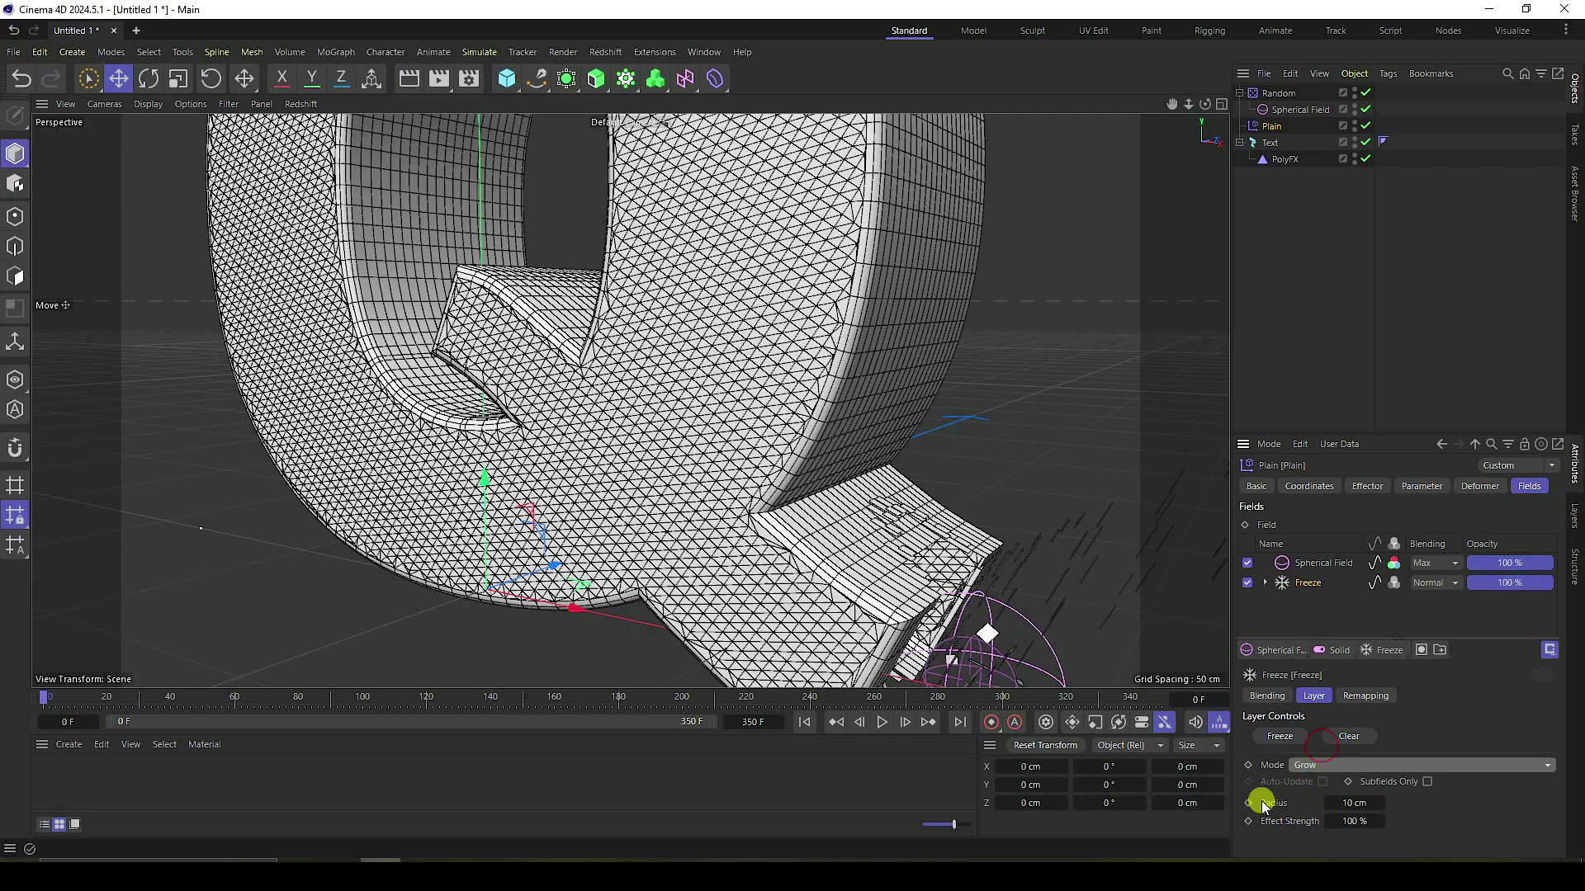
click(1340, 803)
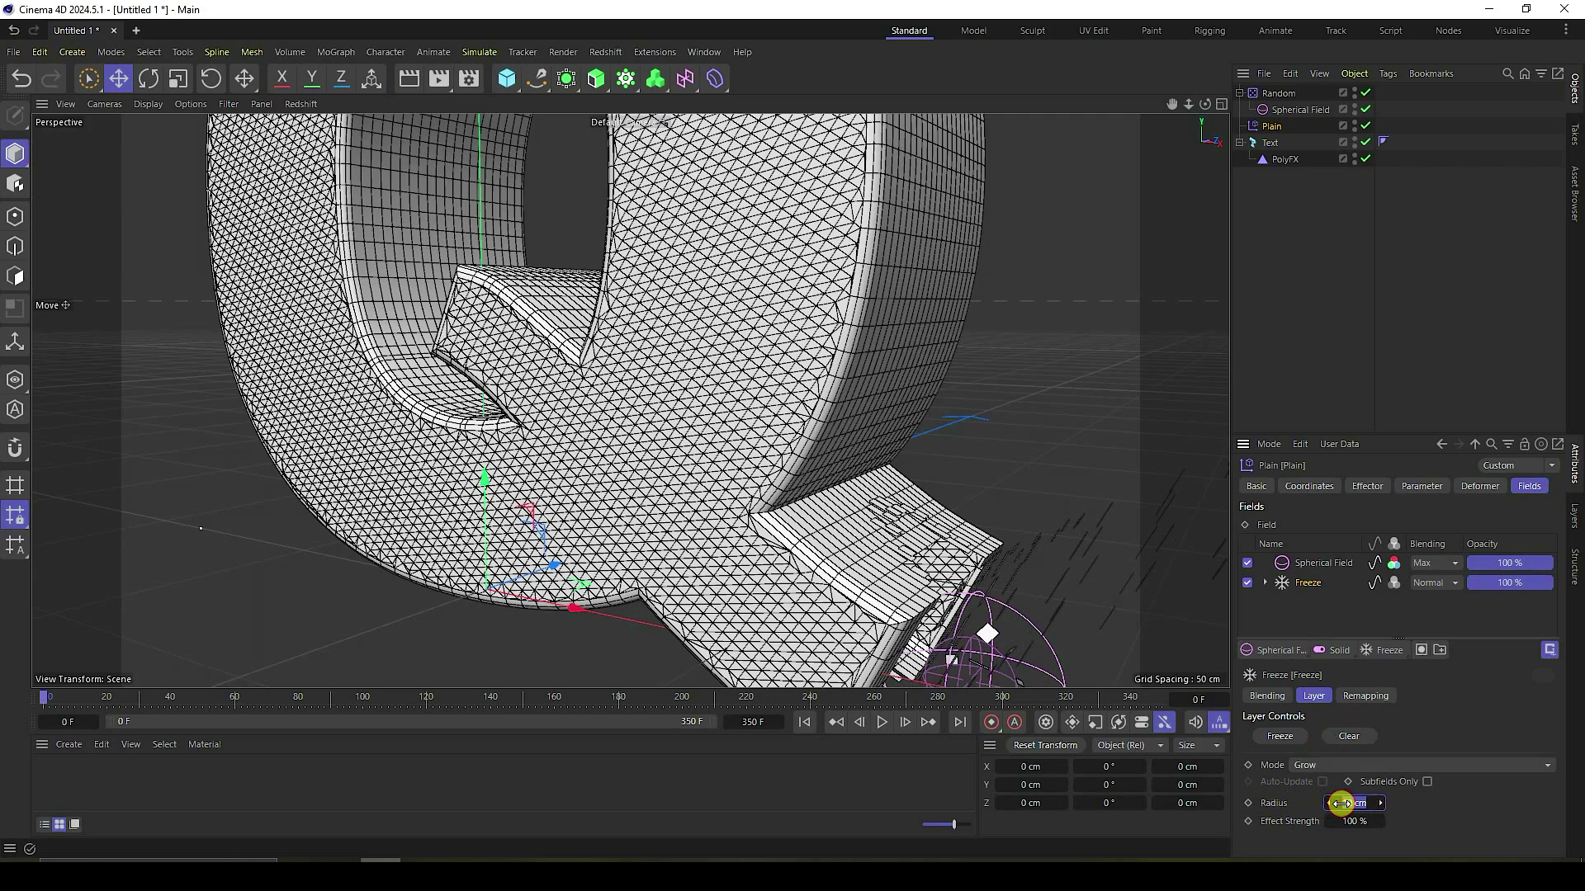
key(Return)
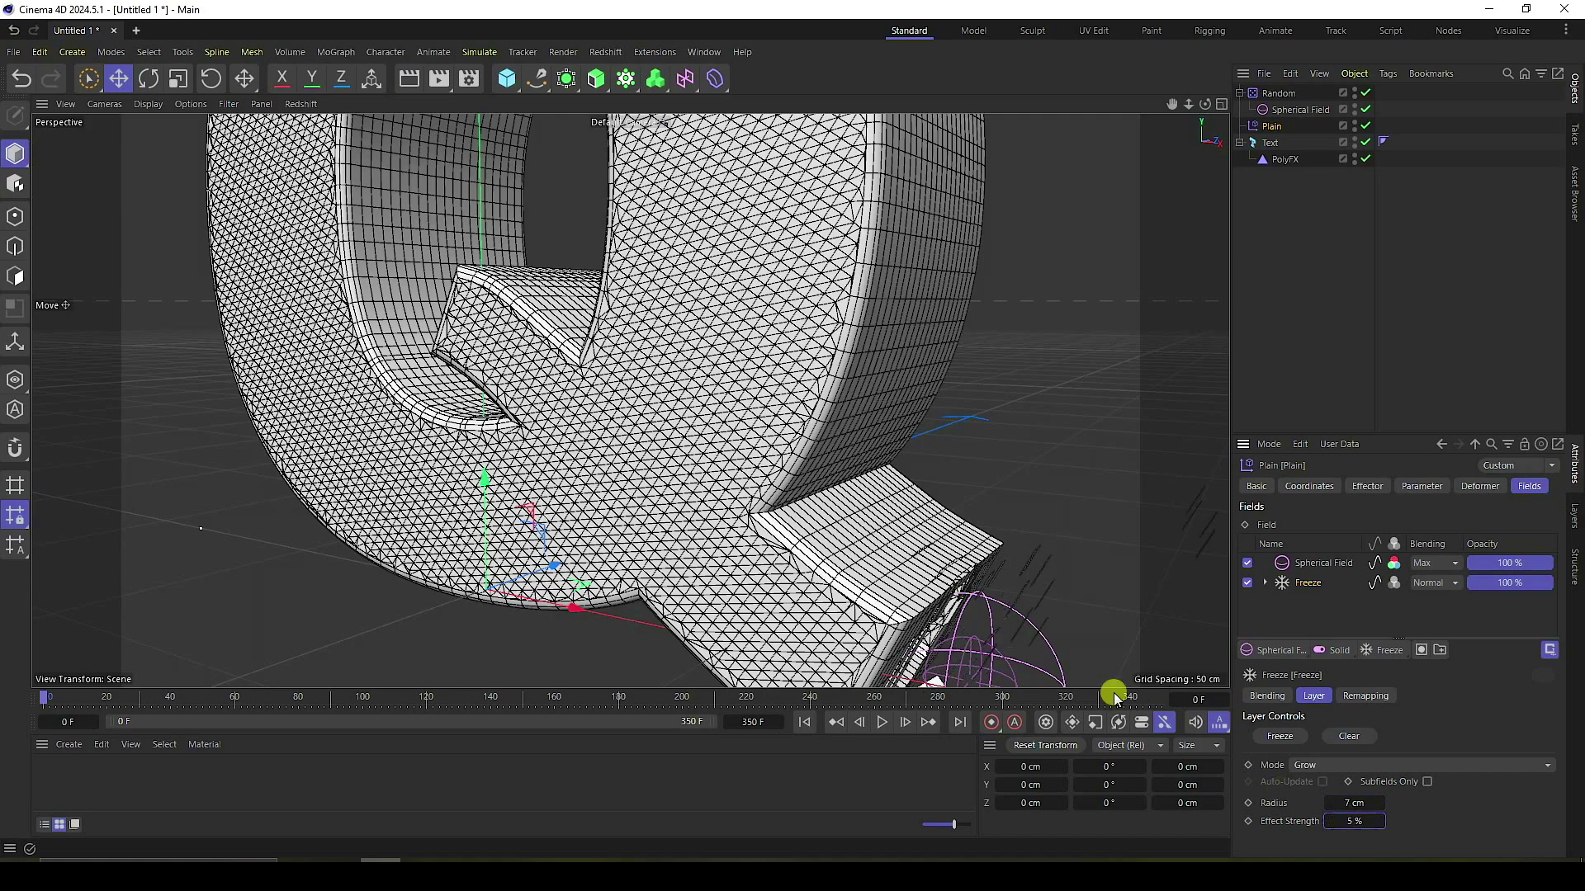
Step: Reset the frozen state, play the shatter while moving in on the letter, then stop and rewind
scroll(949, 487, down, 6)
click(1349, 735)
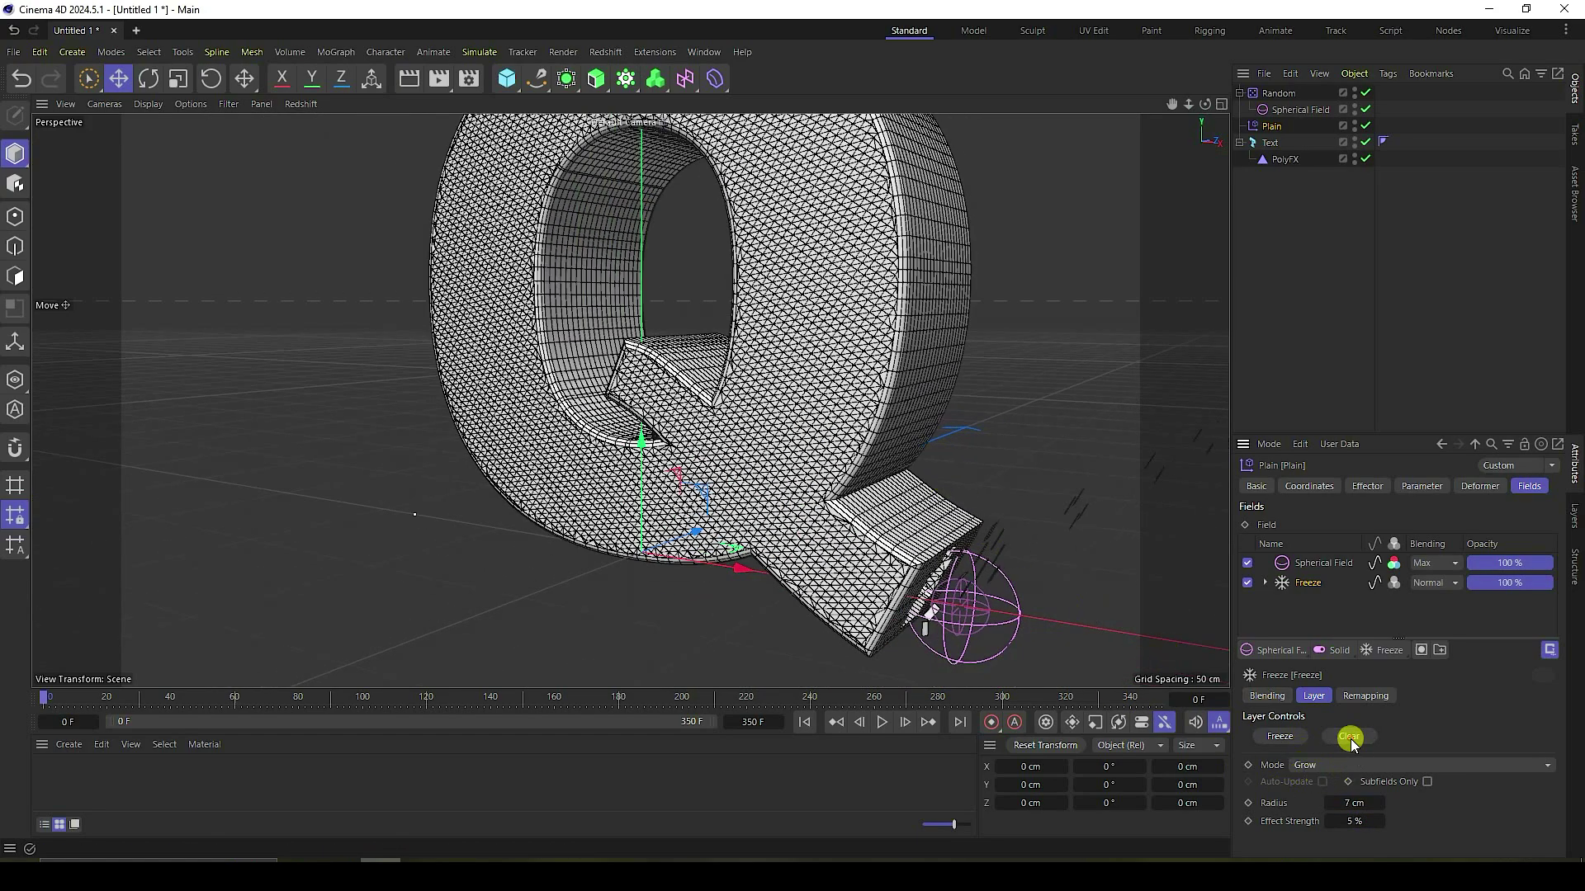
click(882, 722)
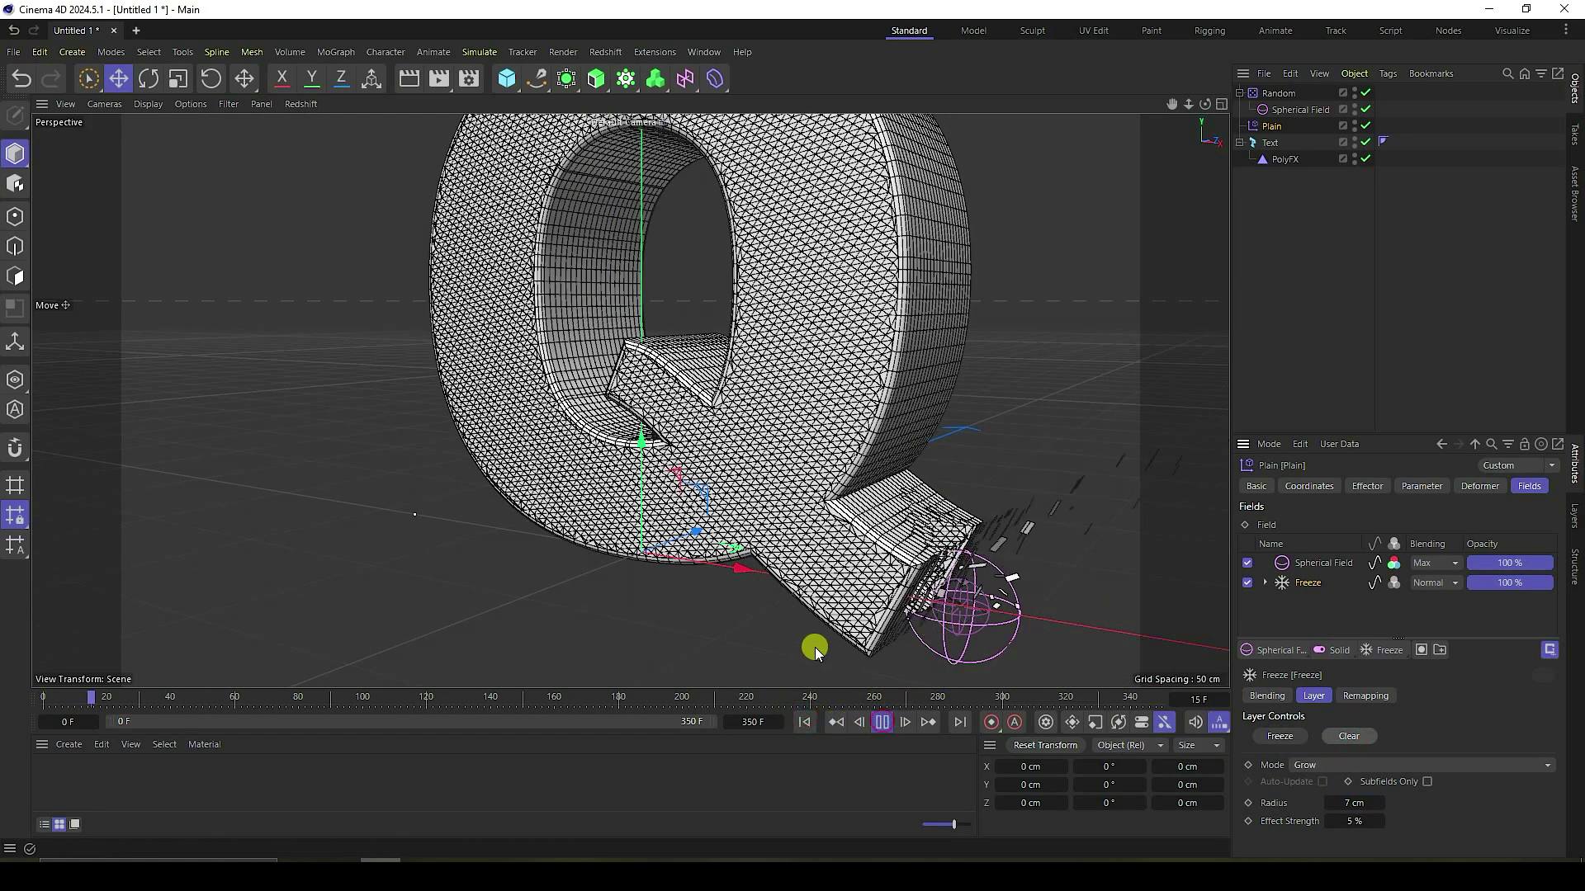
alt+drag(814, 647, 755, 609)
scroll(870, 608, up, 3)
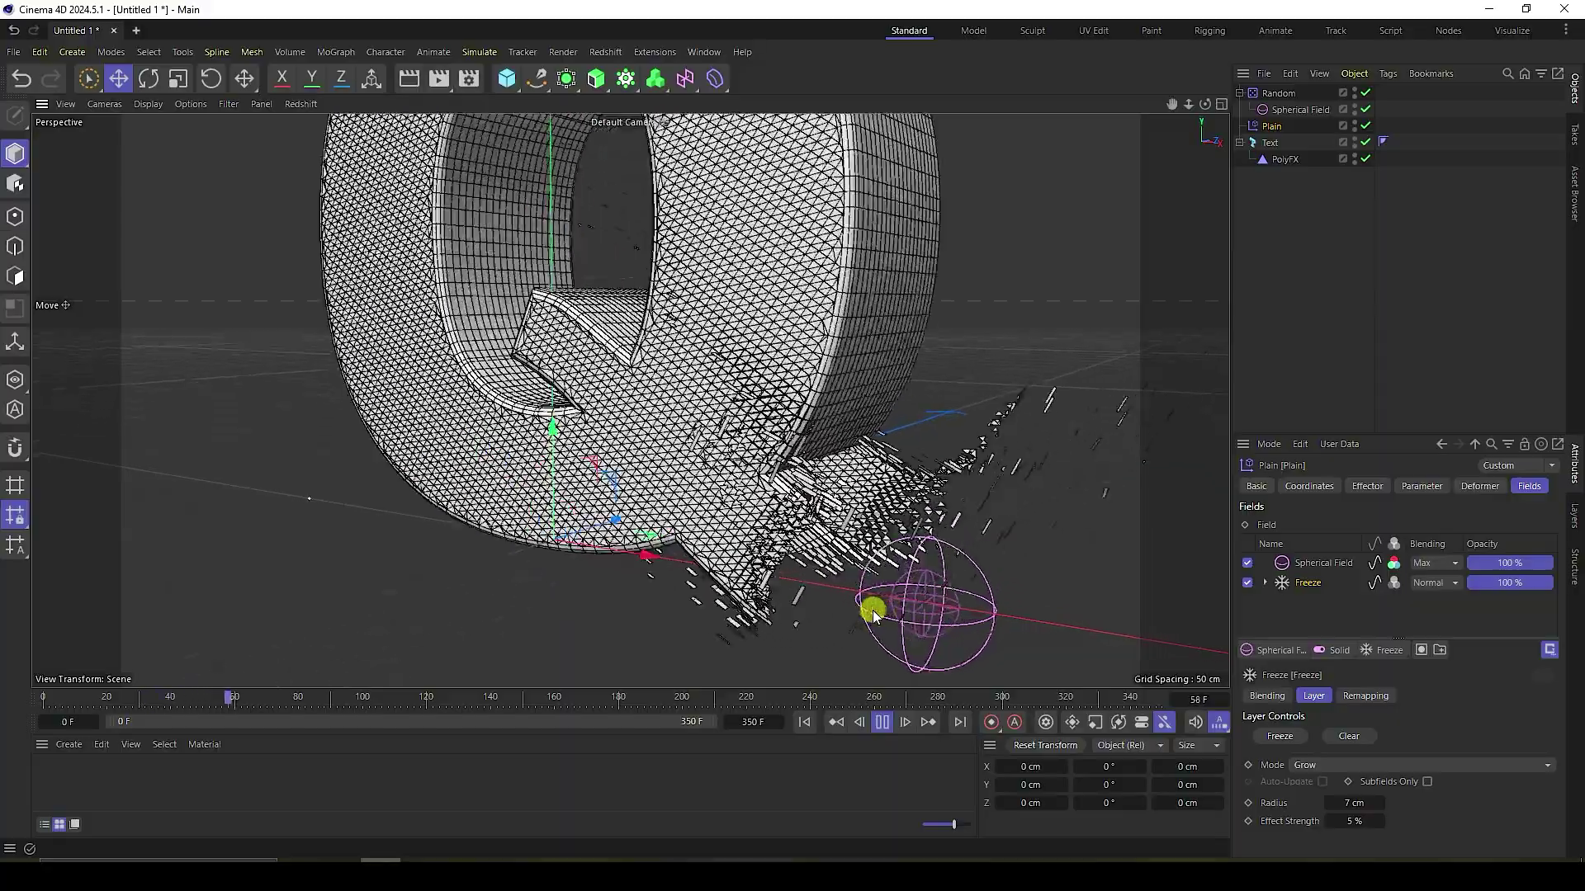
scroll(834, 483, up, 3)
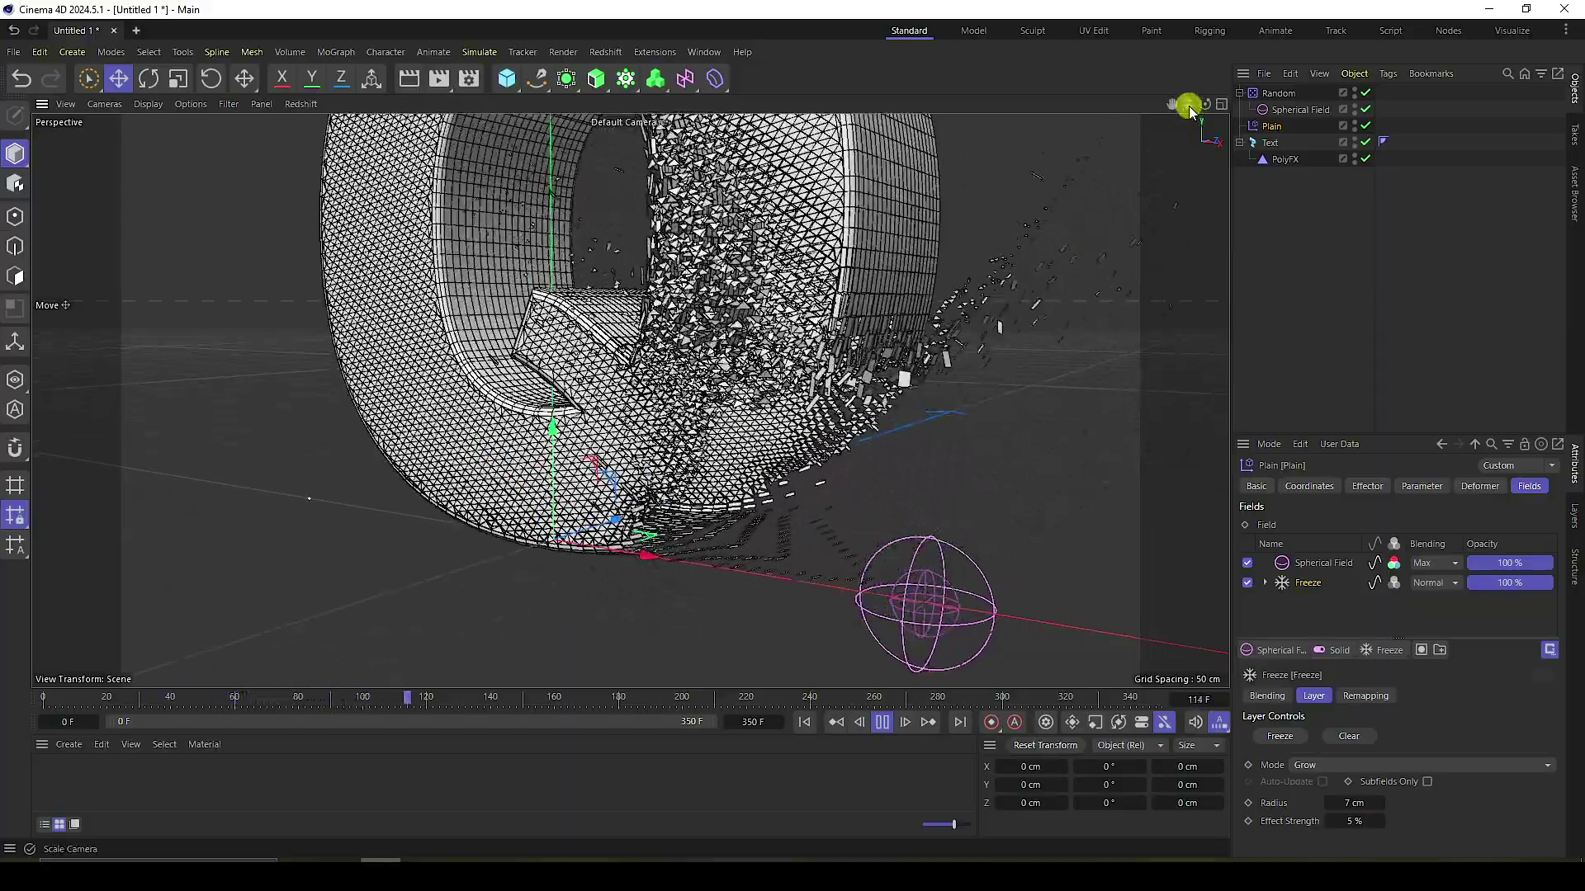
drag(1189, 104, 842, 520)
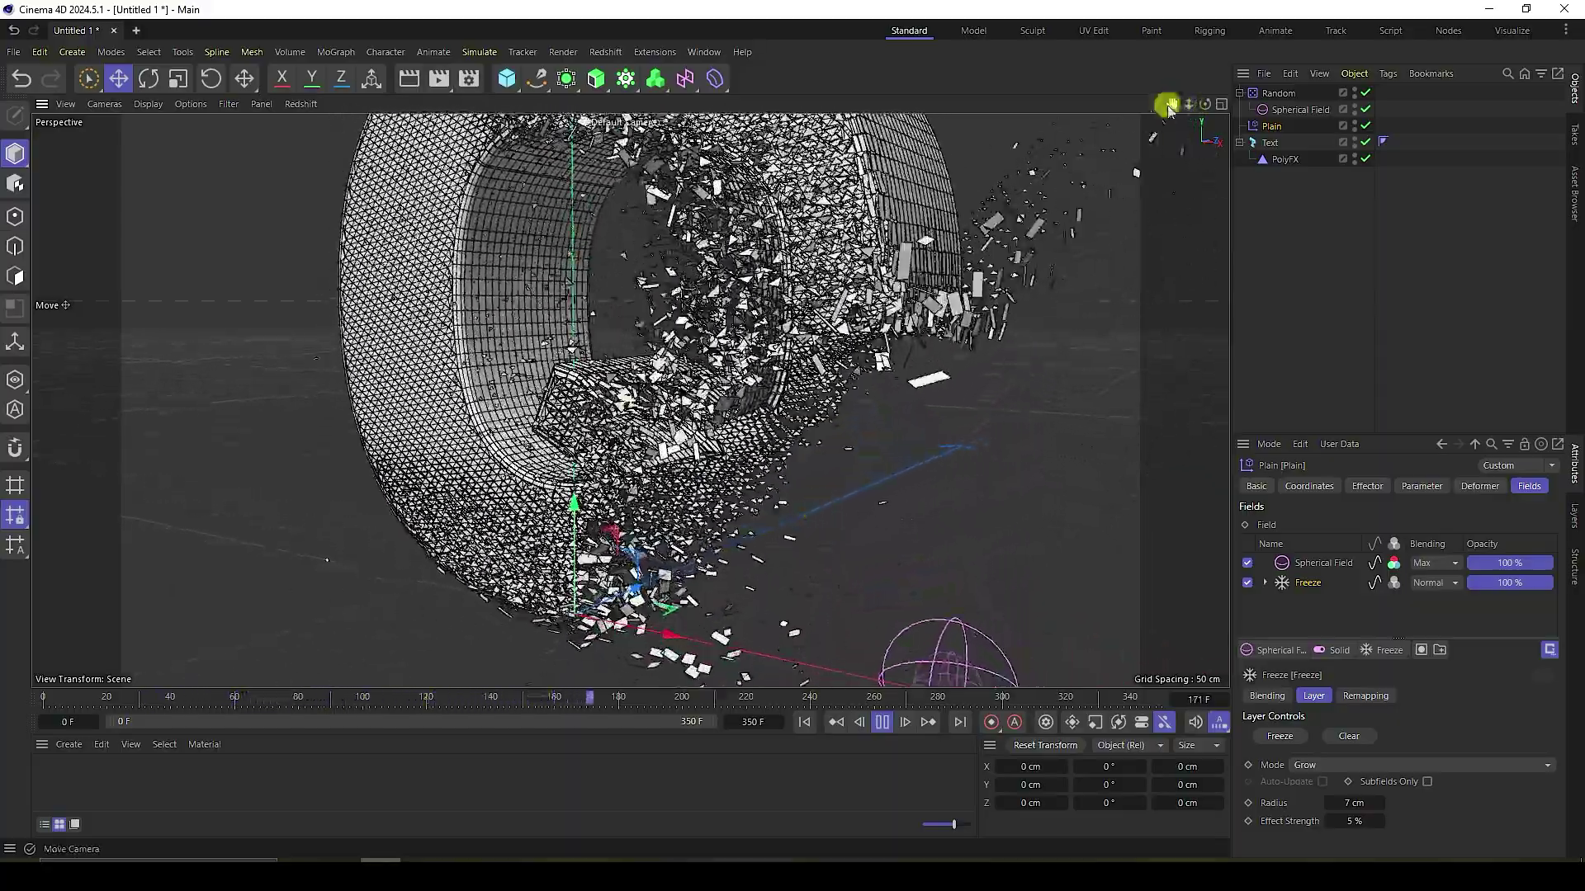
drag(1169, 107, 801, 443)
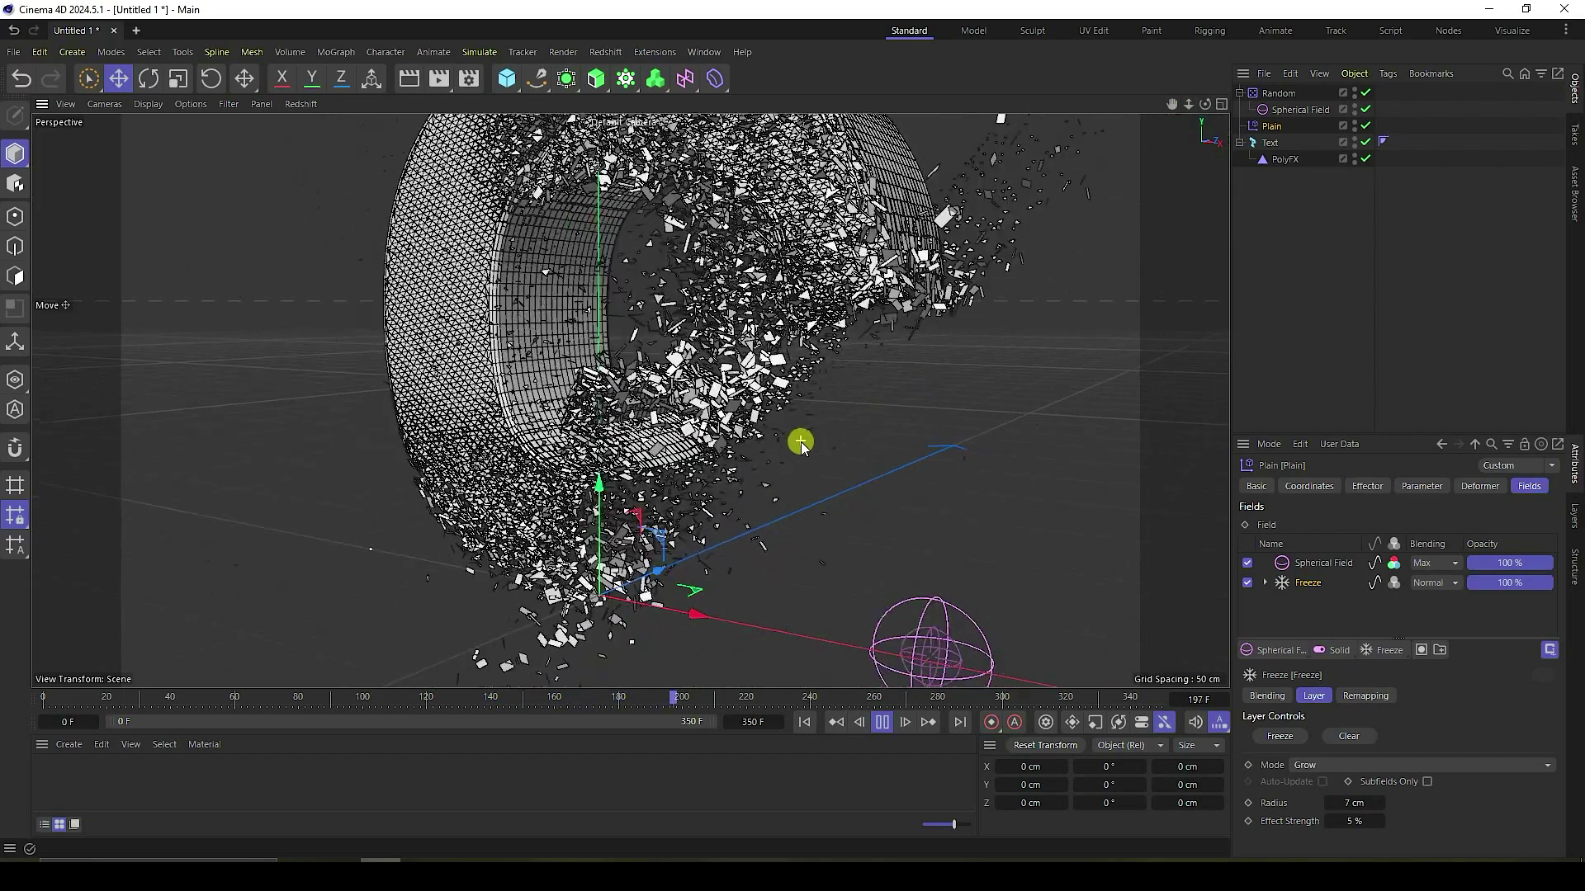
click(881, 723)
click(806, 723)
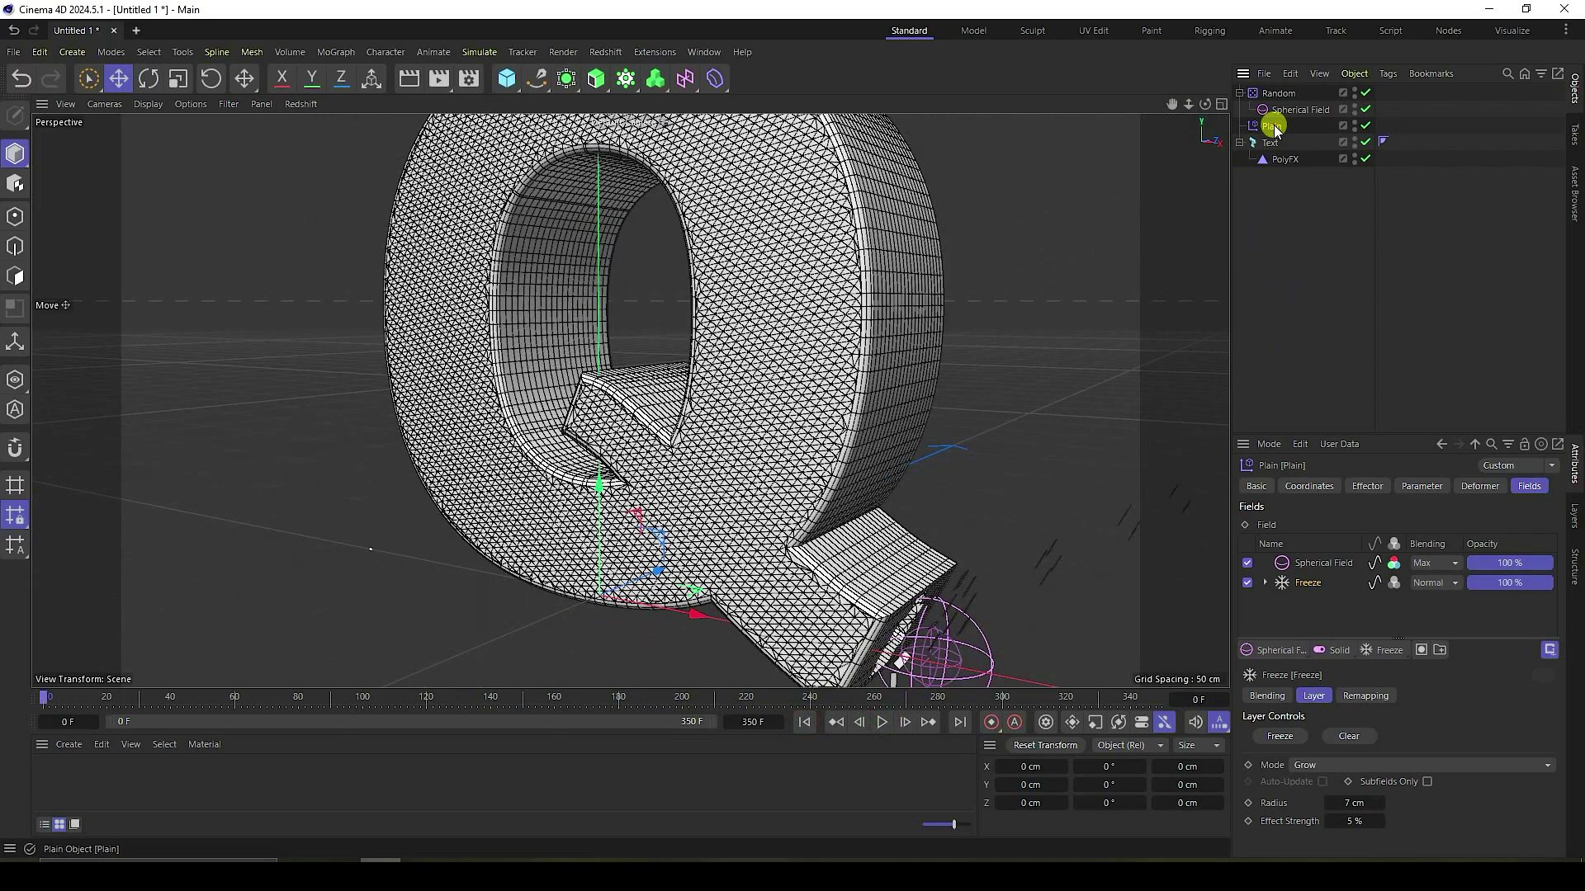
Step: Set the Plain effector's position offset to P.X 92, P.Y 40, P.Z 40 cm
click(1373, 487)
click(1406, 487)
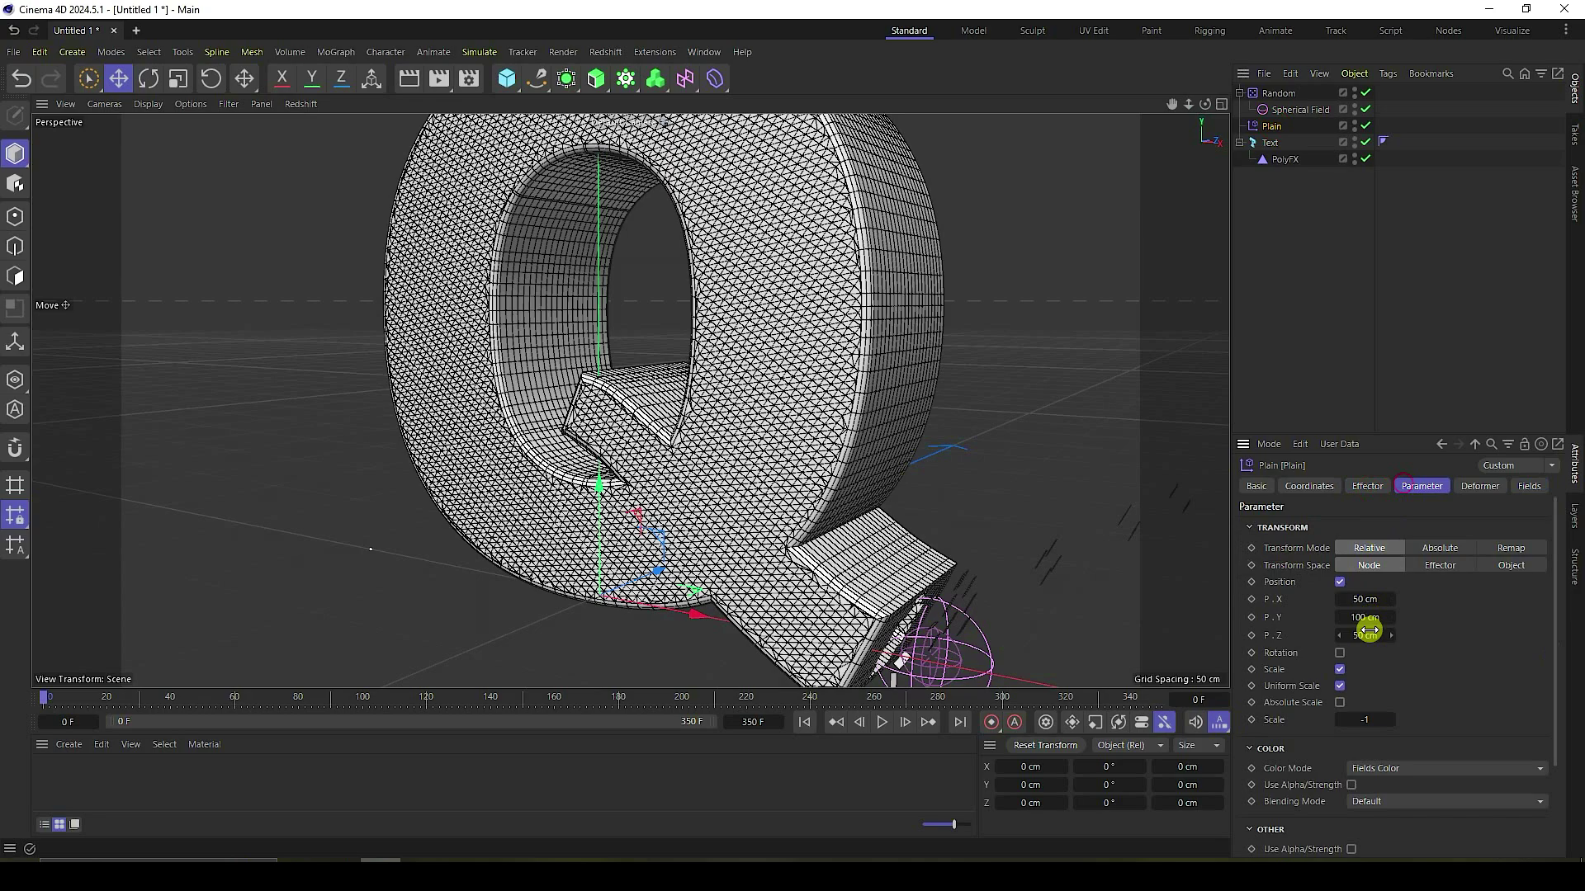
scroll(845, 428, down, 3)
scroll(1073, 625, up, 2)
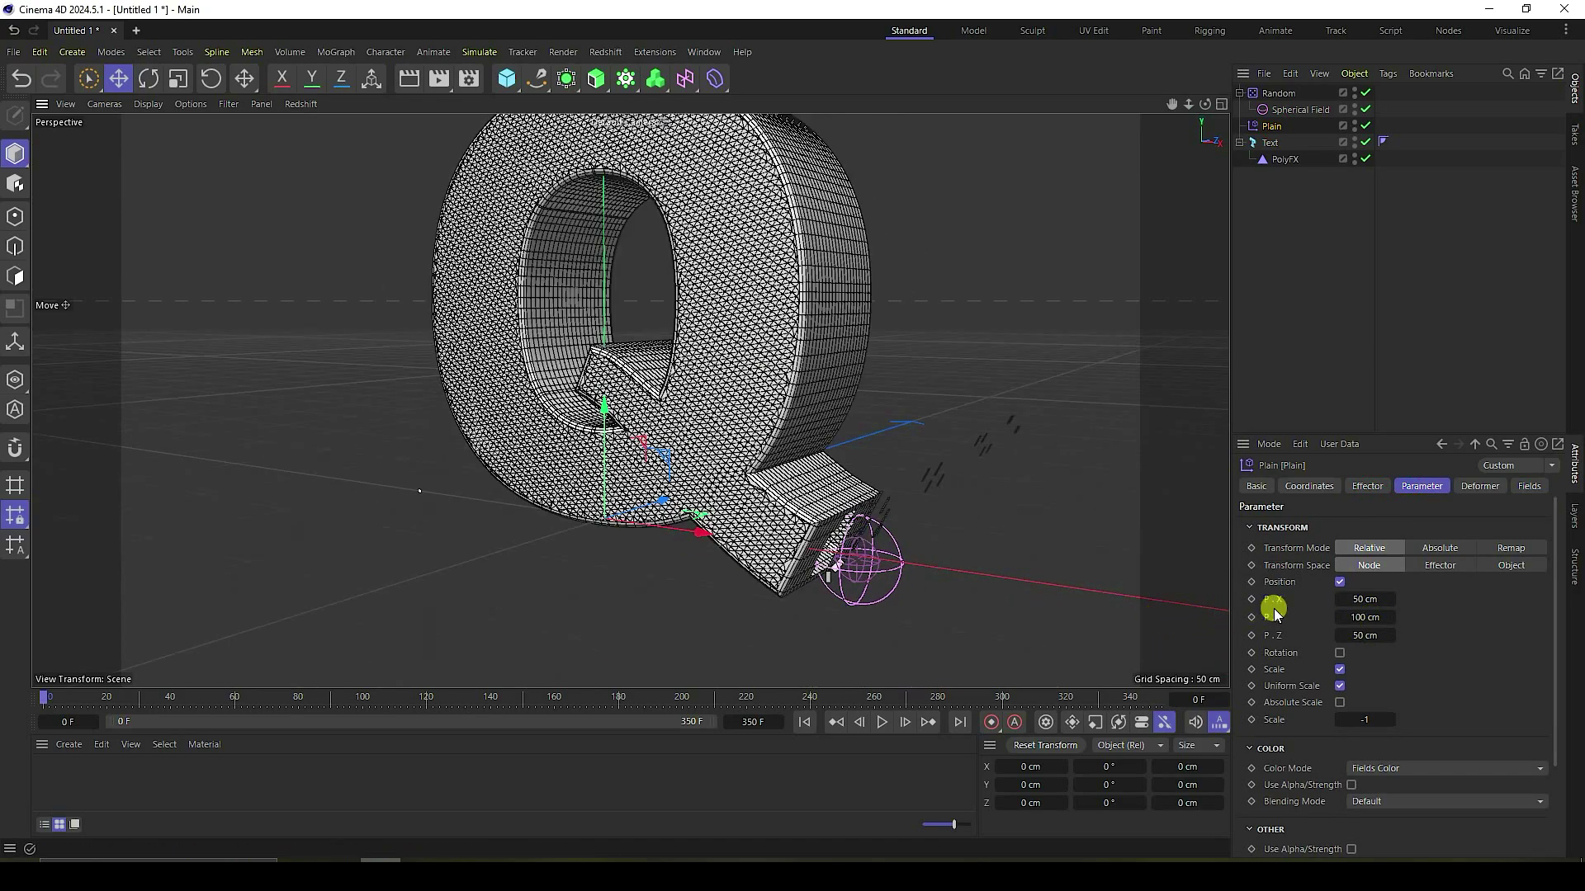
mouse_move(1354, 598)
mouse_down()
mouse_move(1366, 631)
mouse_move(1366, 617)
mouse_up()
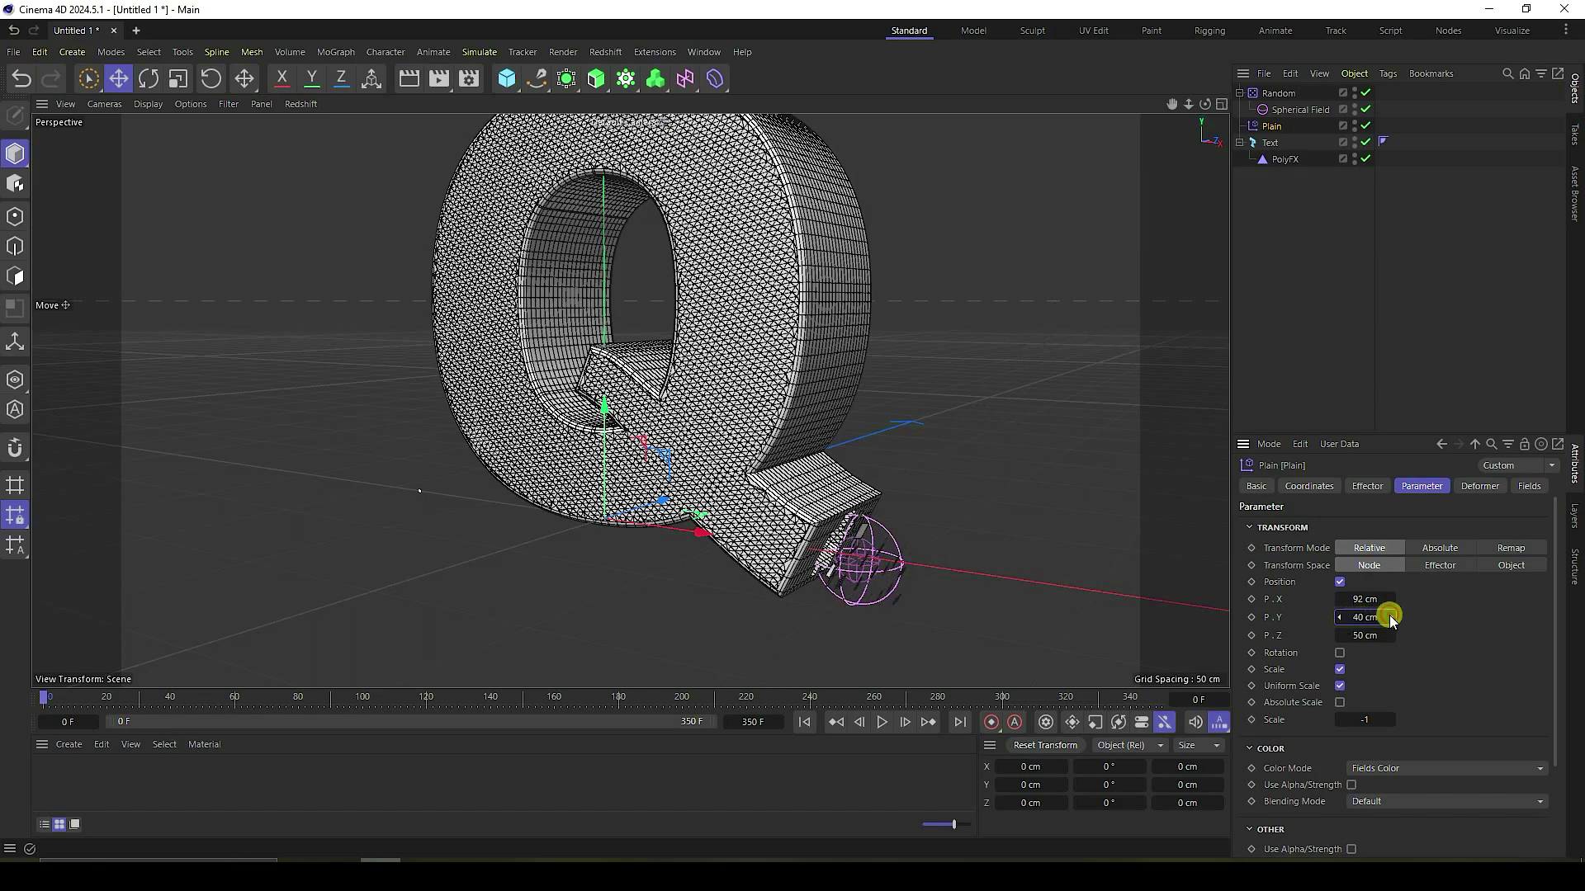
drag(1355, 634, 1362, 633)
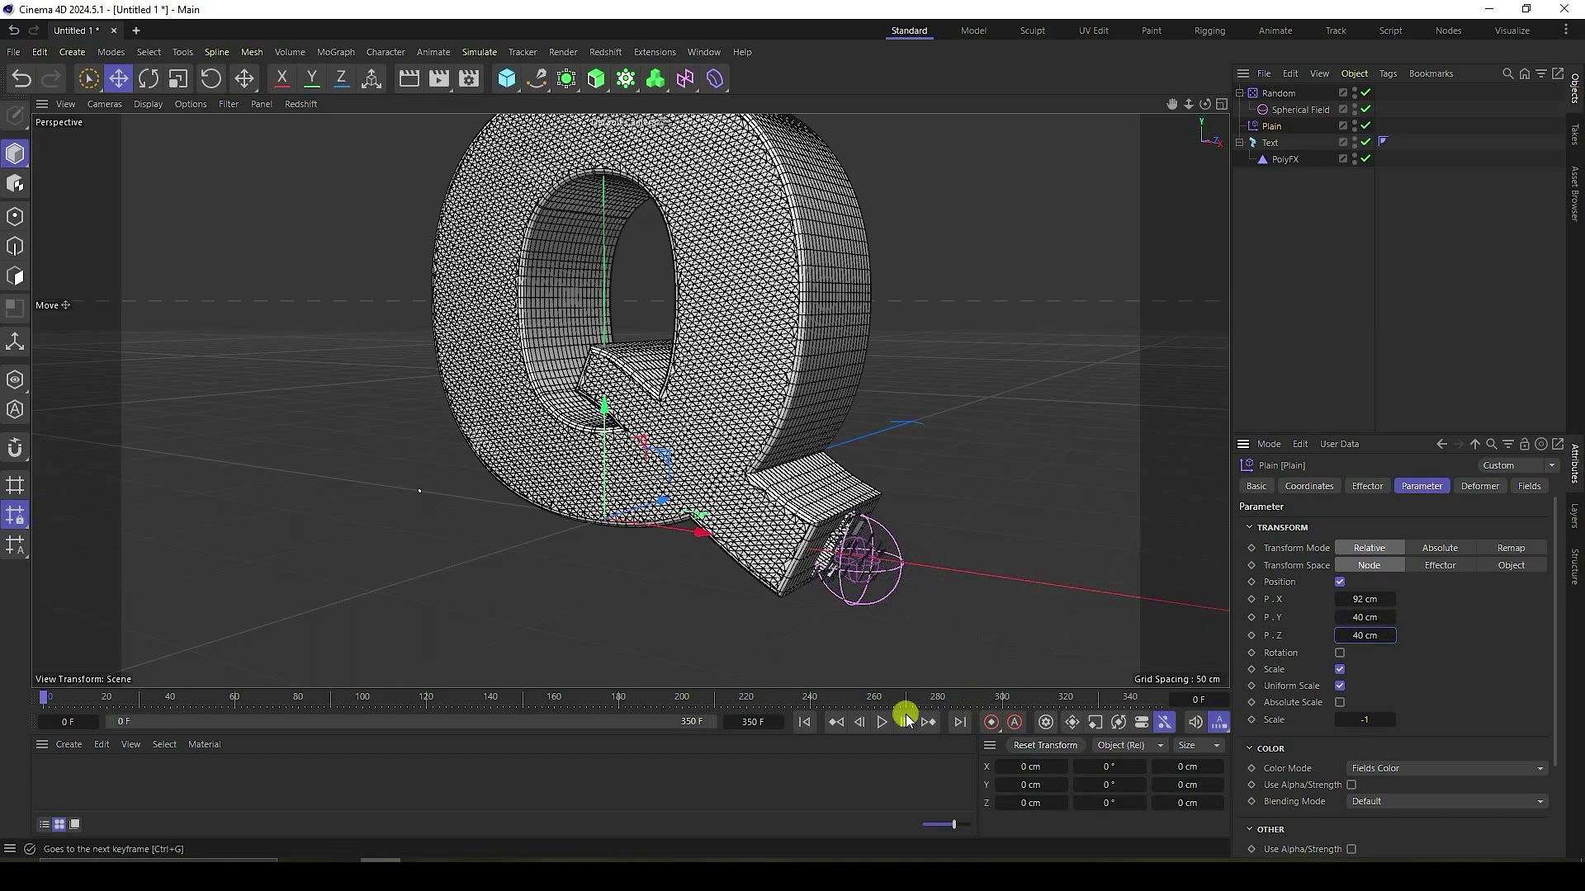
Step: Preview the shatter up close on the Q, rewind to frame 0, and select Random
click(881, 723)
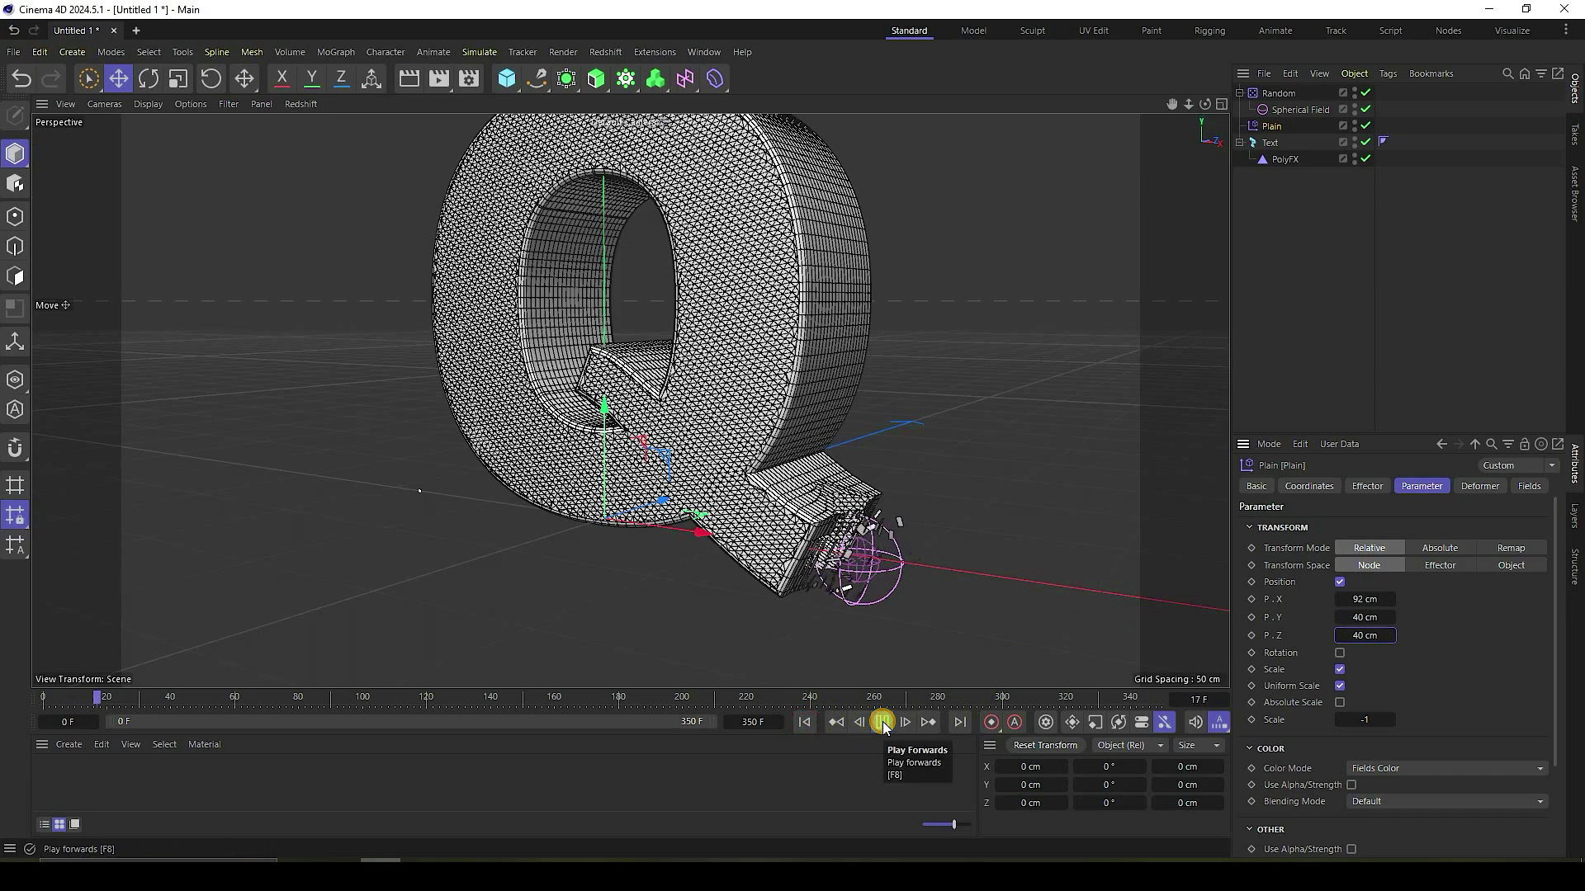
alt+right_drag(755, 529, 745, 472)
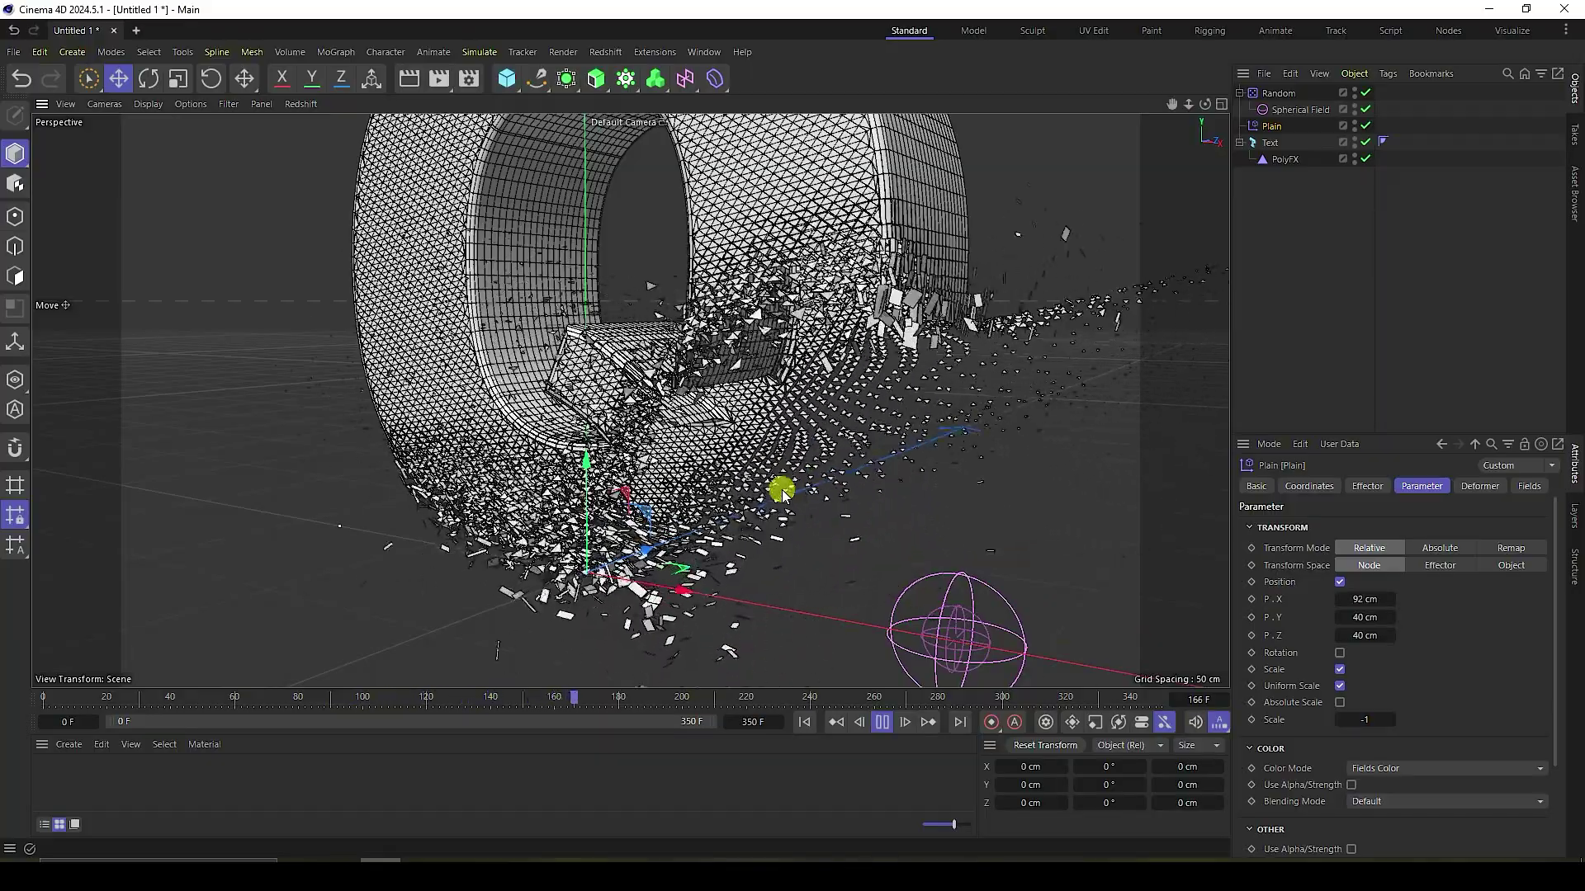
click(805, 723)
click(1283, 92)
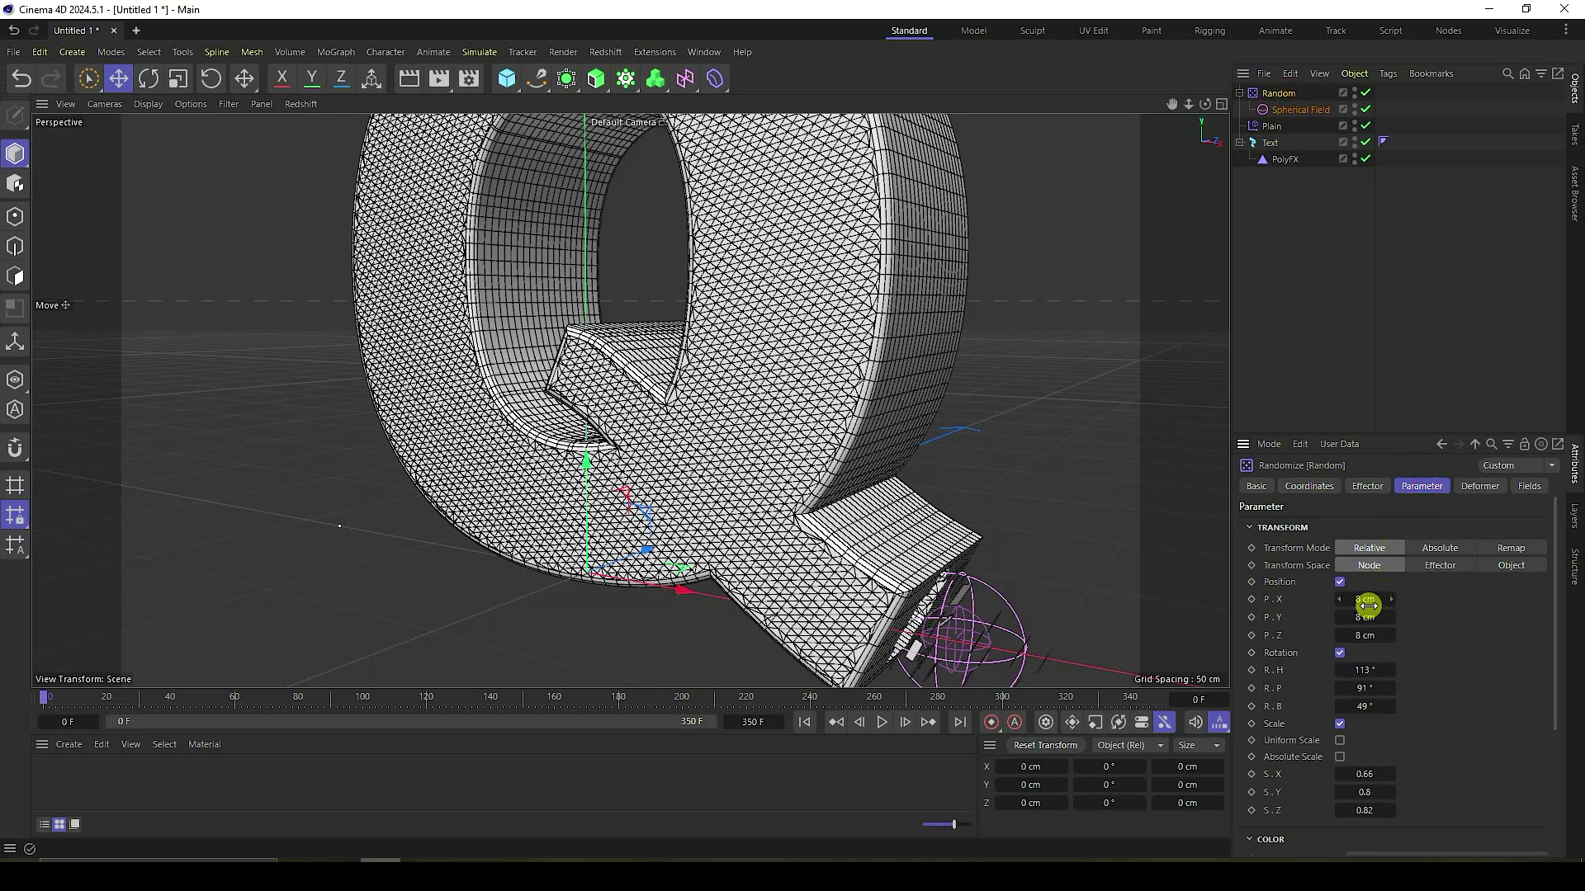
Step: Set Random's position variation to 32, 27 and 41 cm and play the scatter preview
drag(1365, 616, 1355, 631)
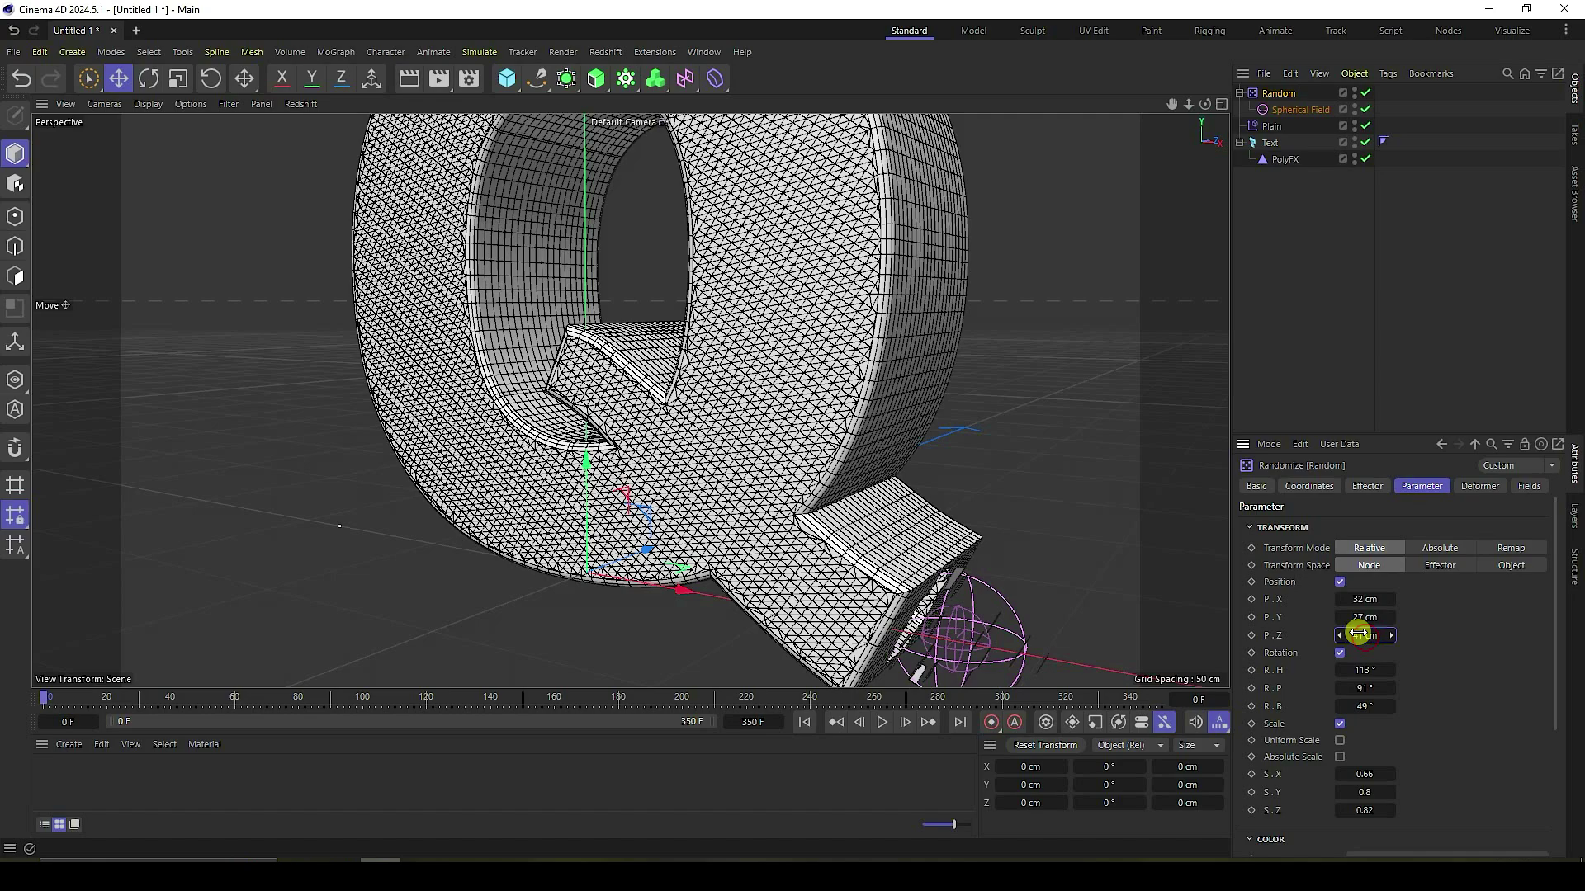
click(798, 728)
click(881, 723)
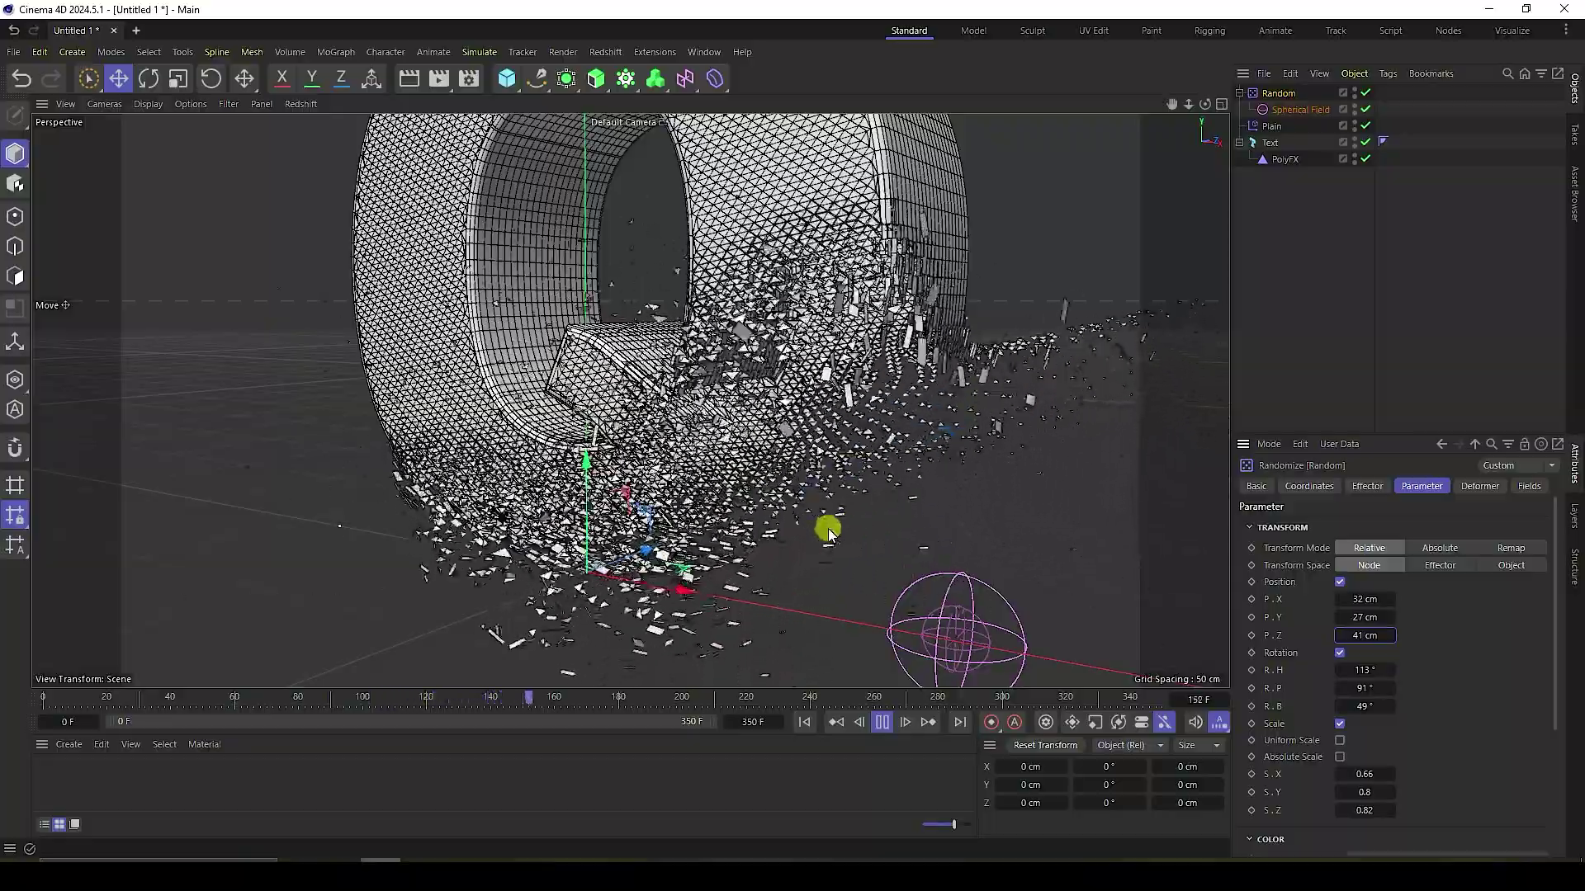
scroll(835, 553, down, 5)
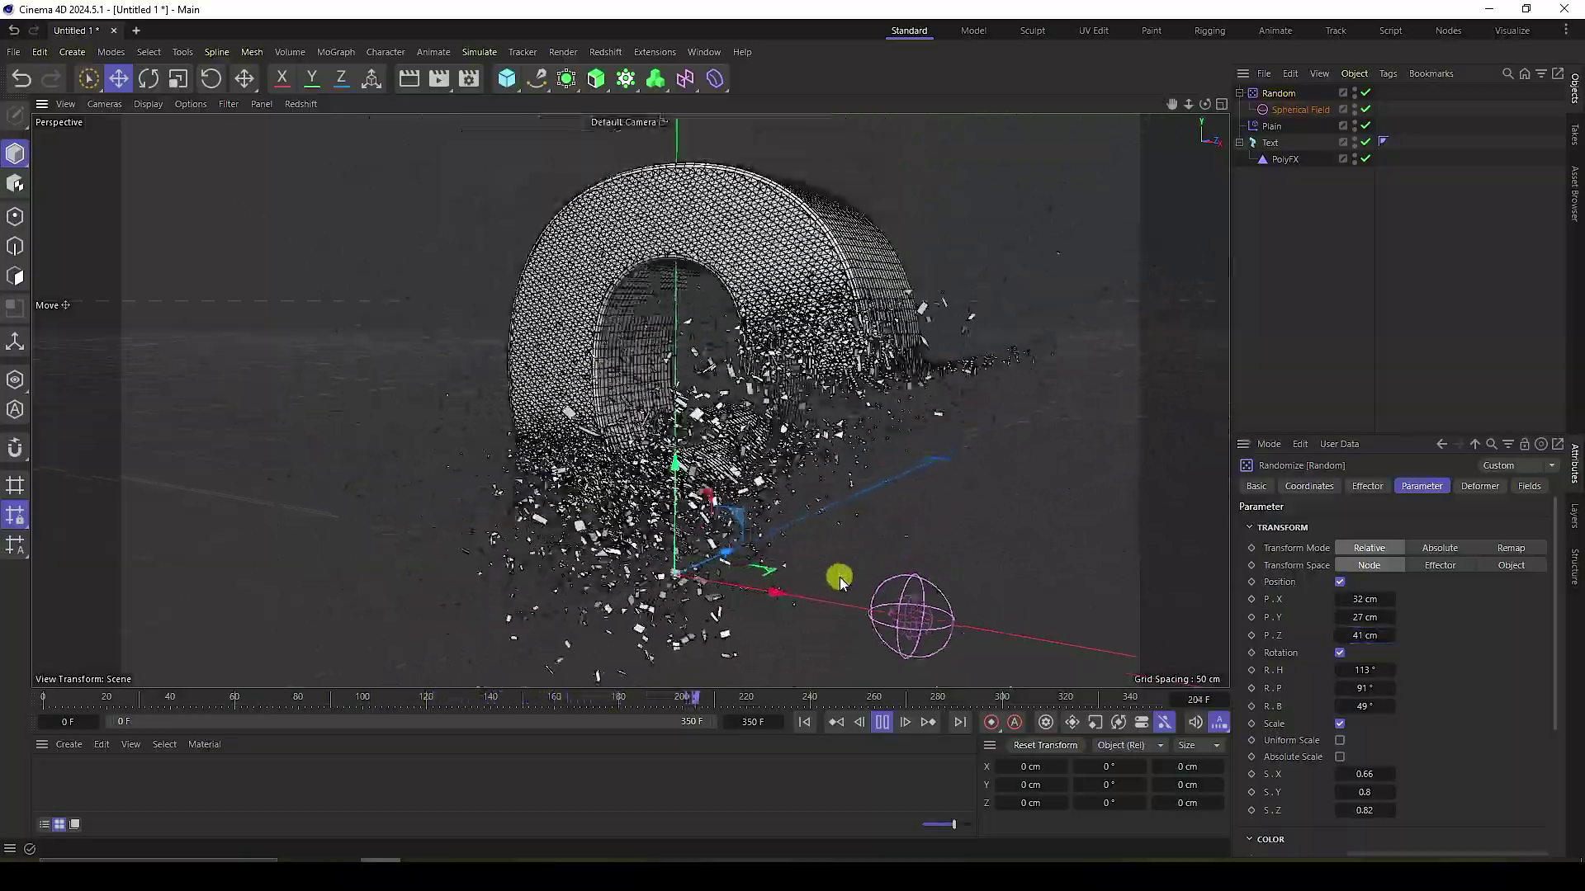
scroll(665, 349, up, 3)
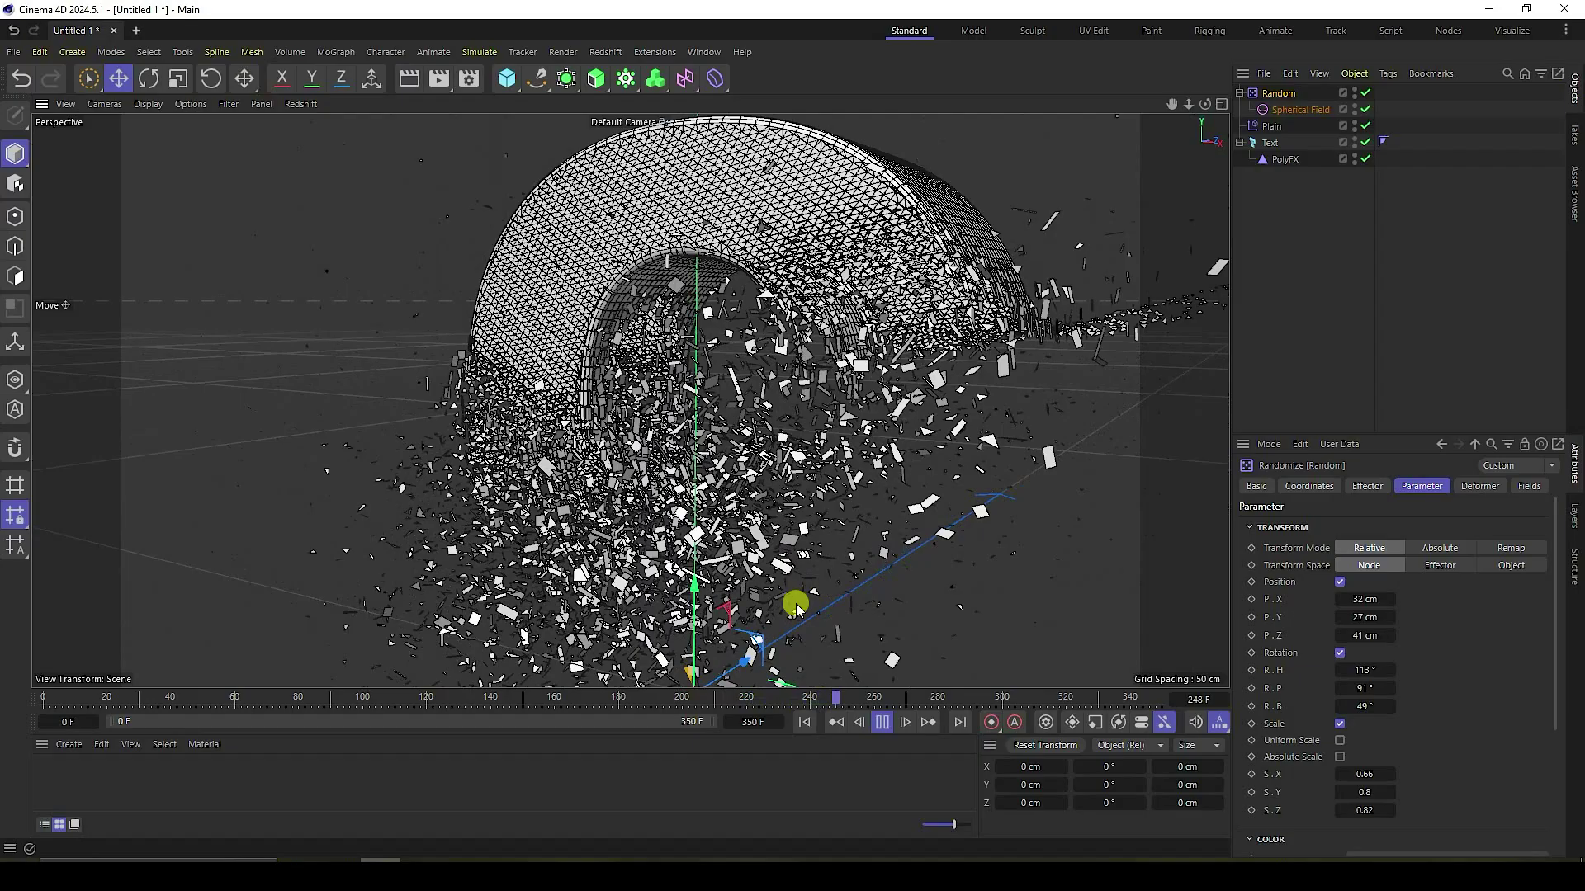
Step: Stop playback, return to the first frame, and select the PolyFX object
click(881, 722)
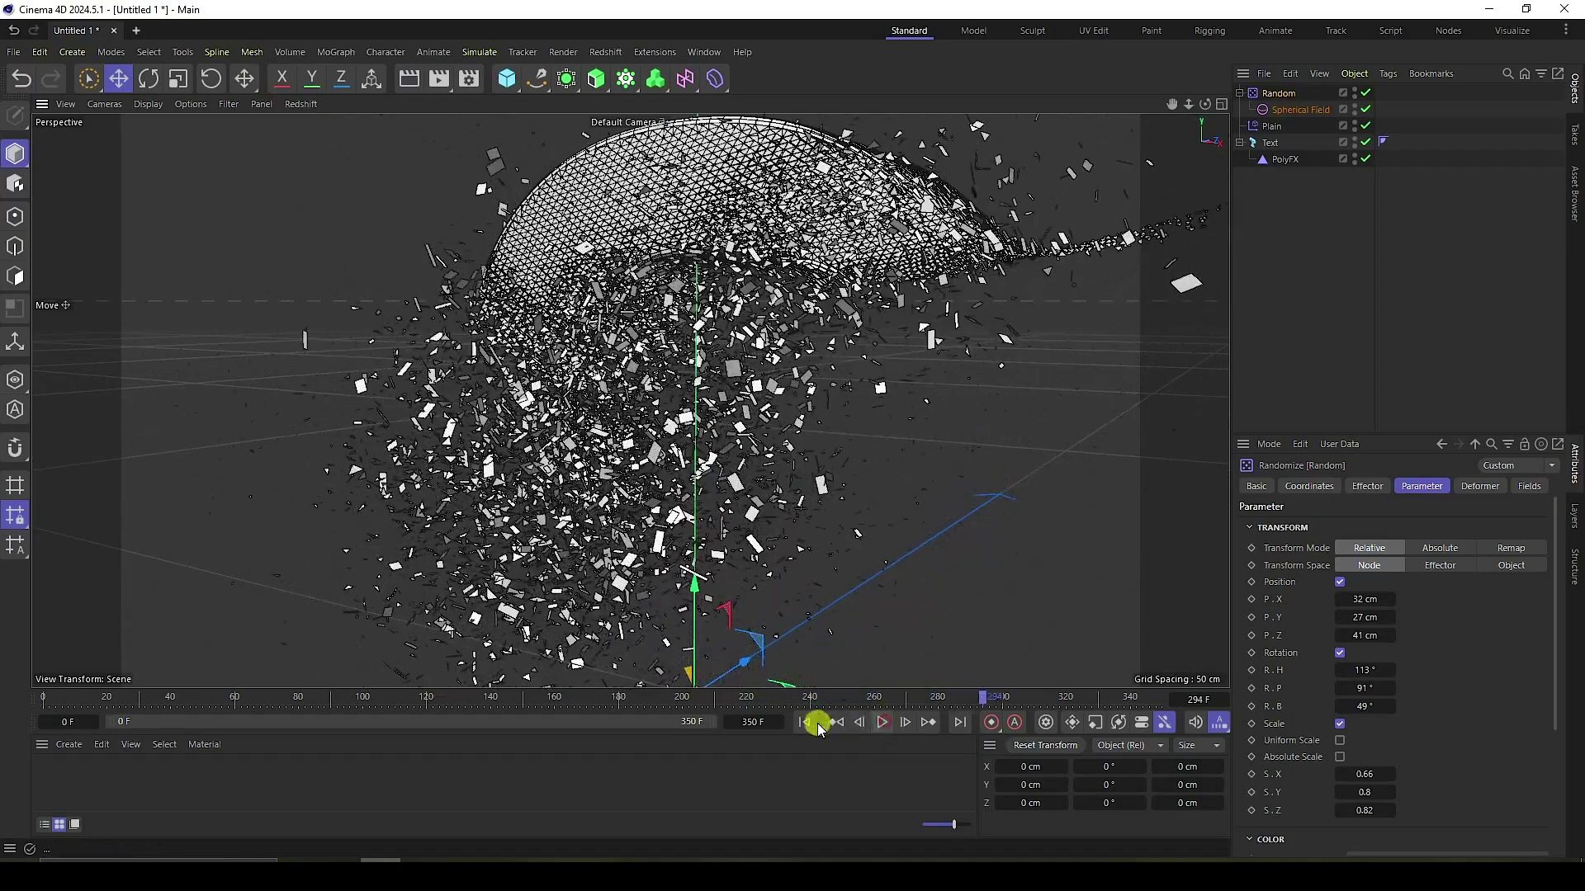
click(805, 723)
click(1282, 160)
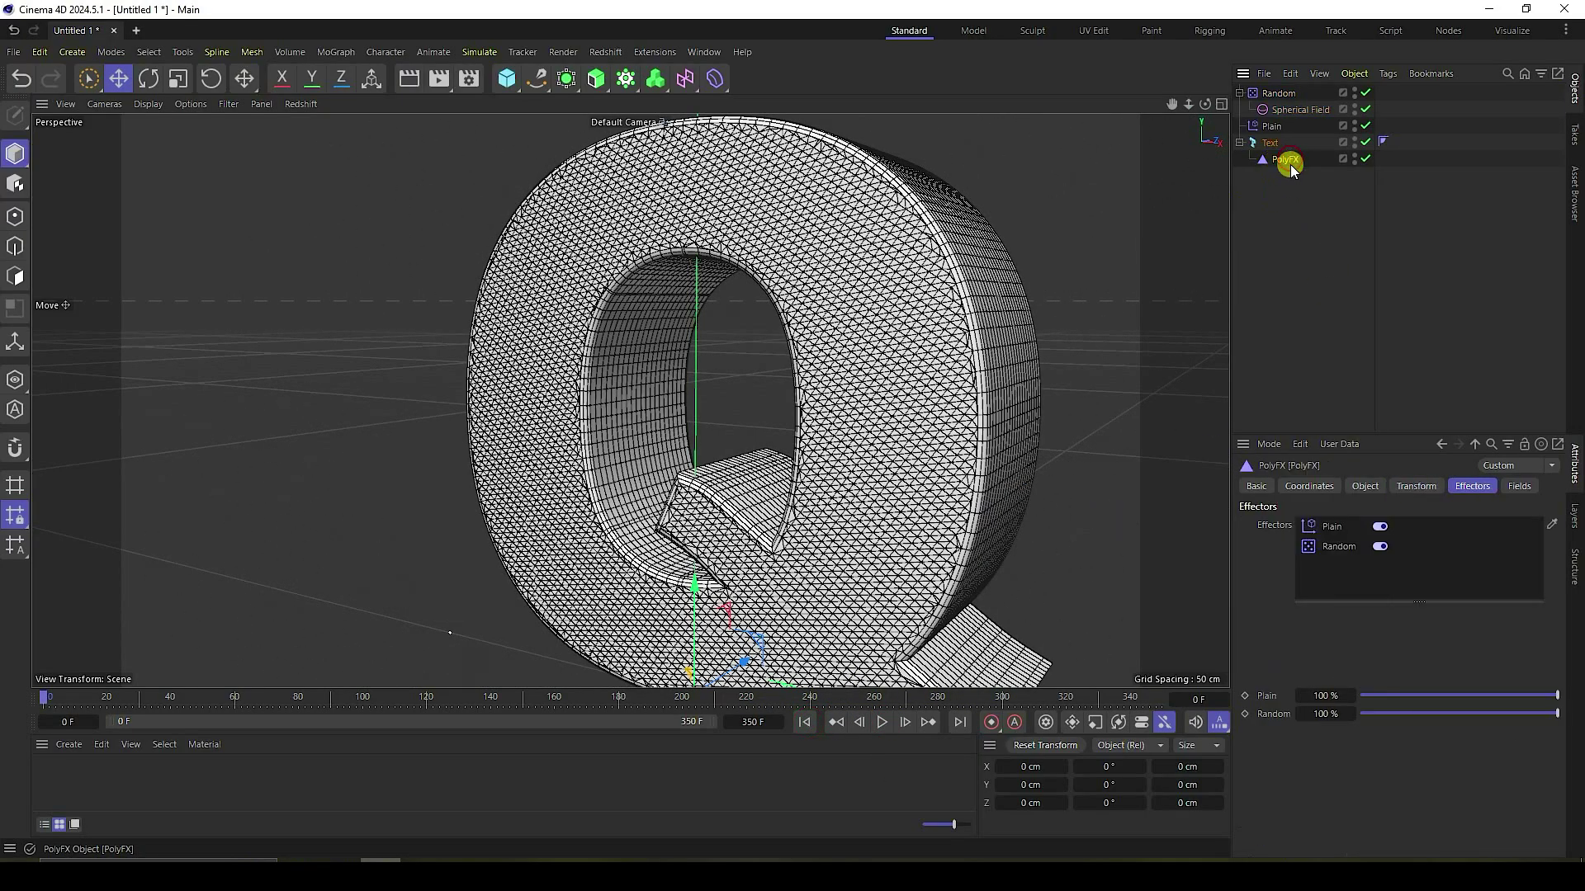
Step: Add a Time effector and drop the Spherical Field into its fields list
click(335, 52)
mouse_move(399, 83)
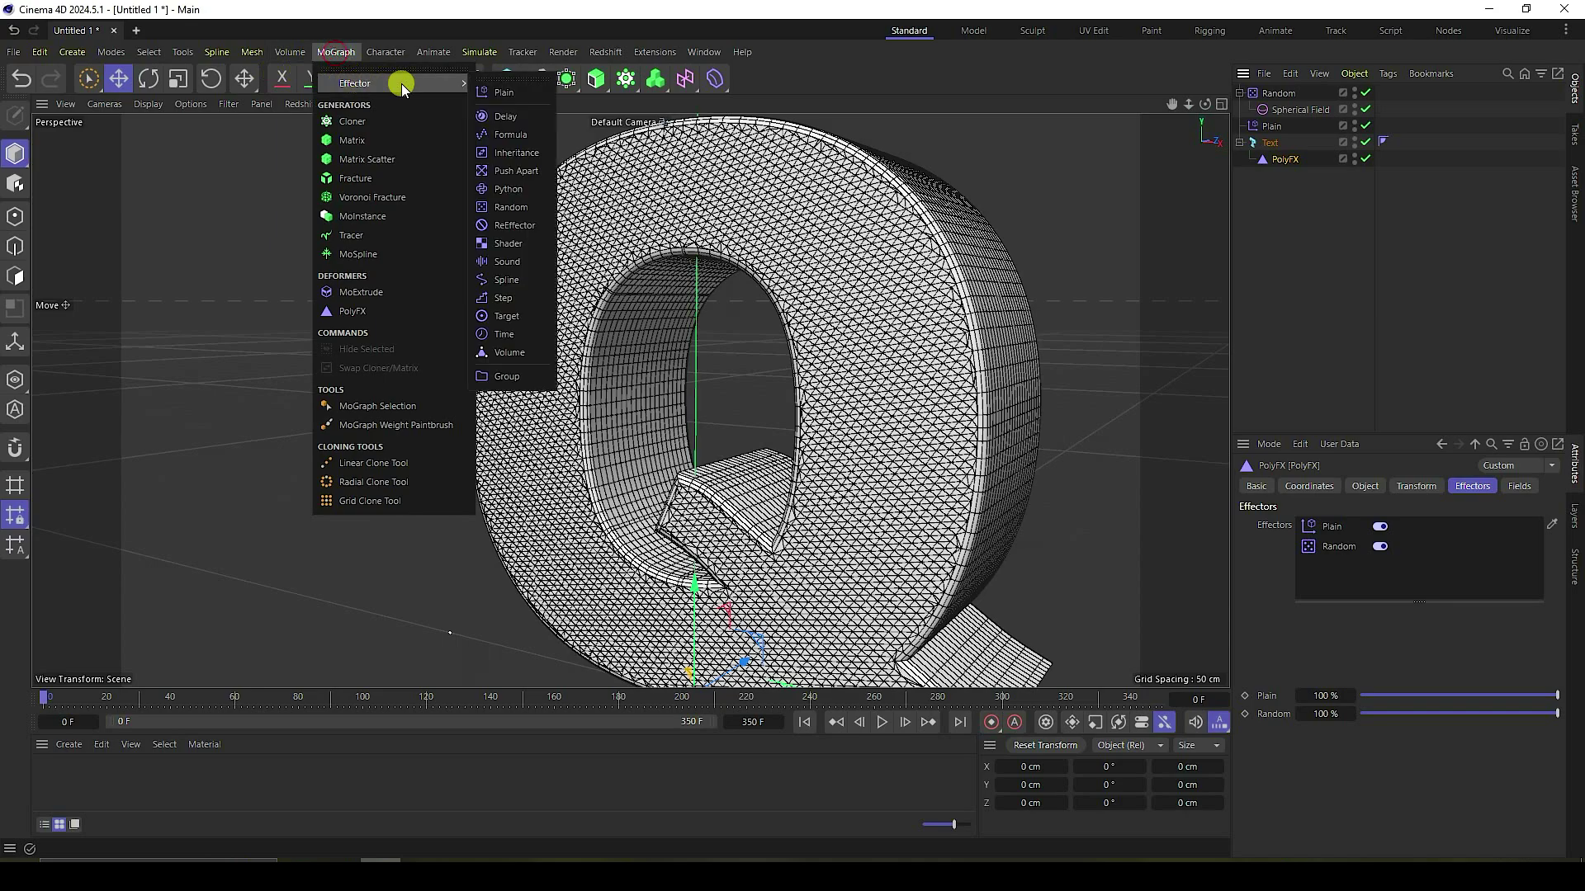
click(515, 336)
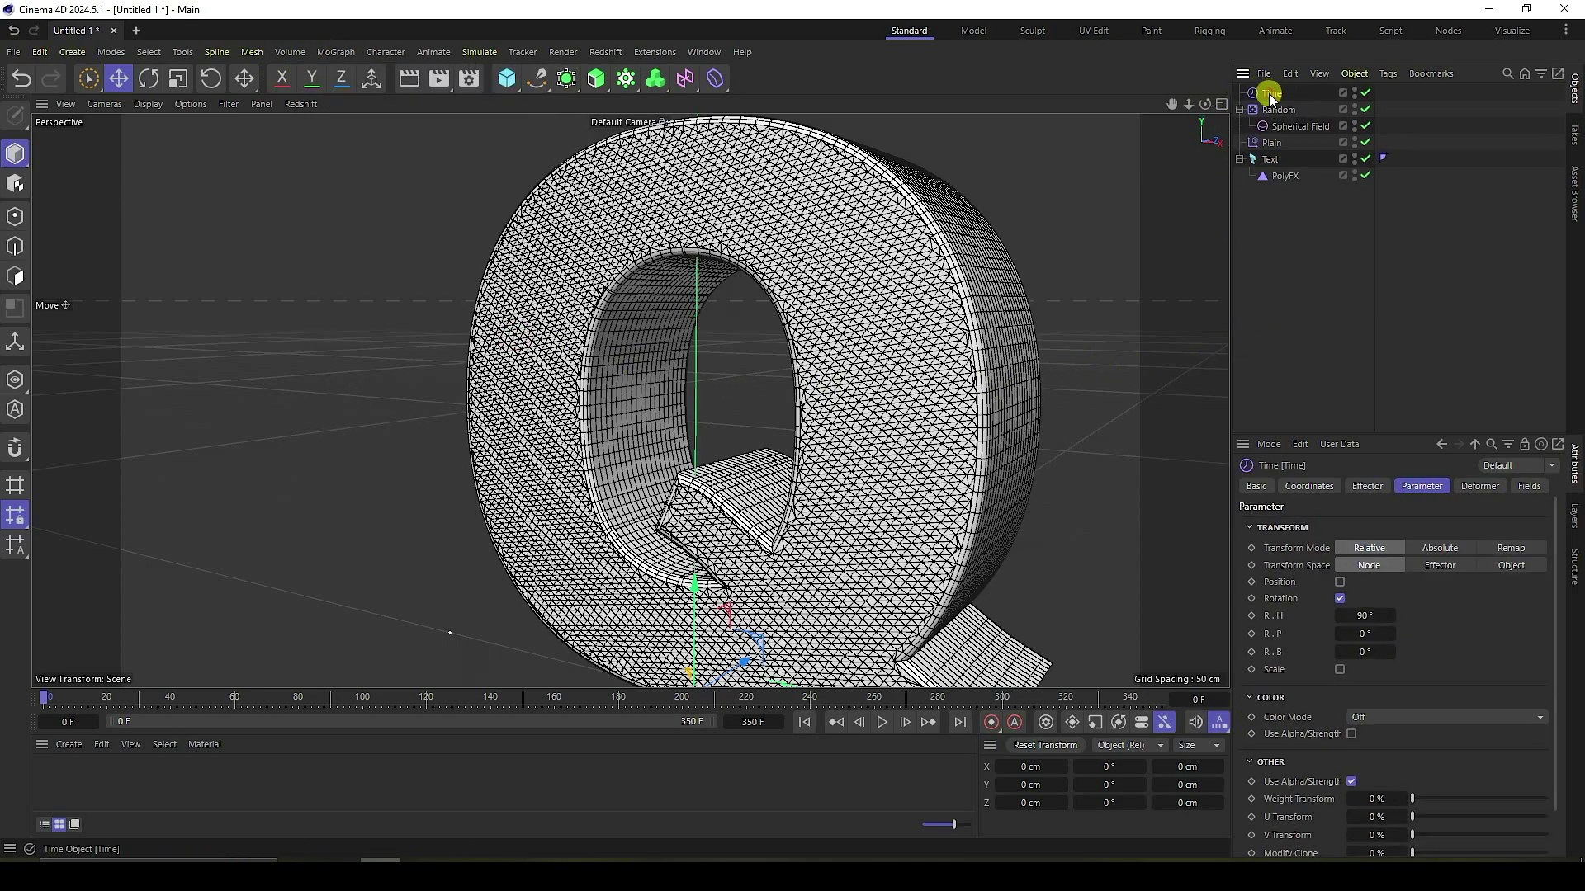
click(1528, 486)
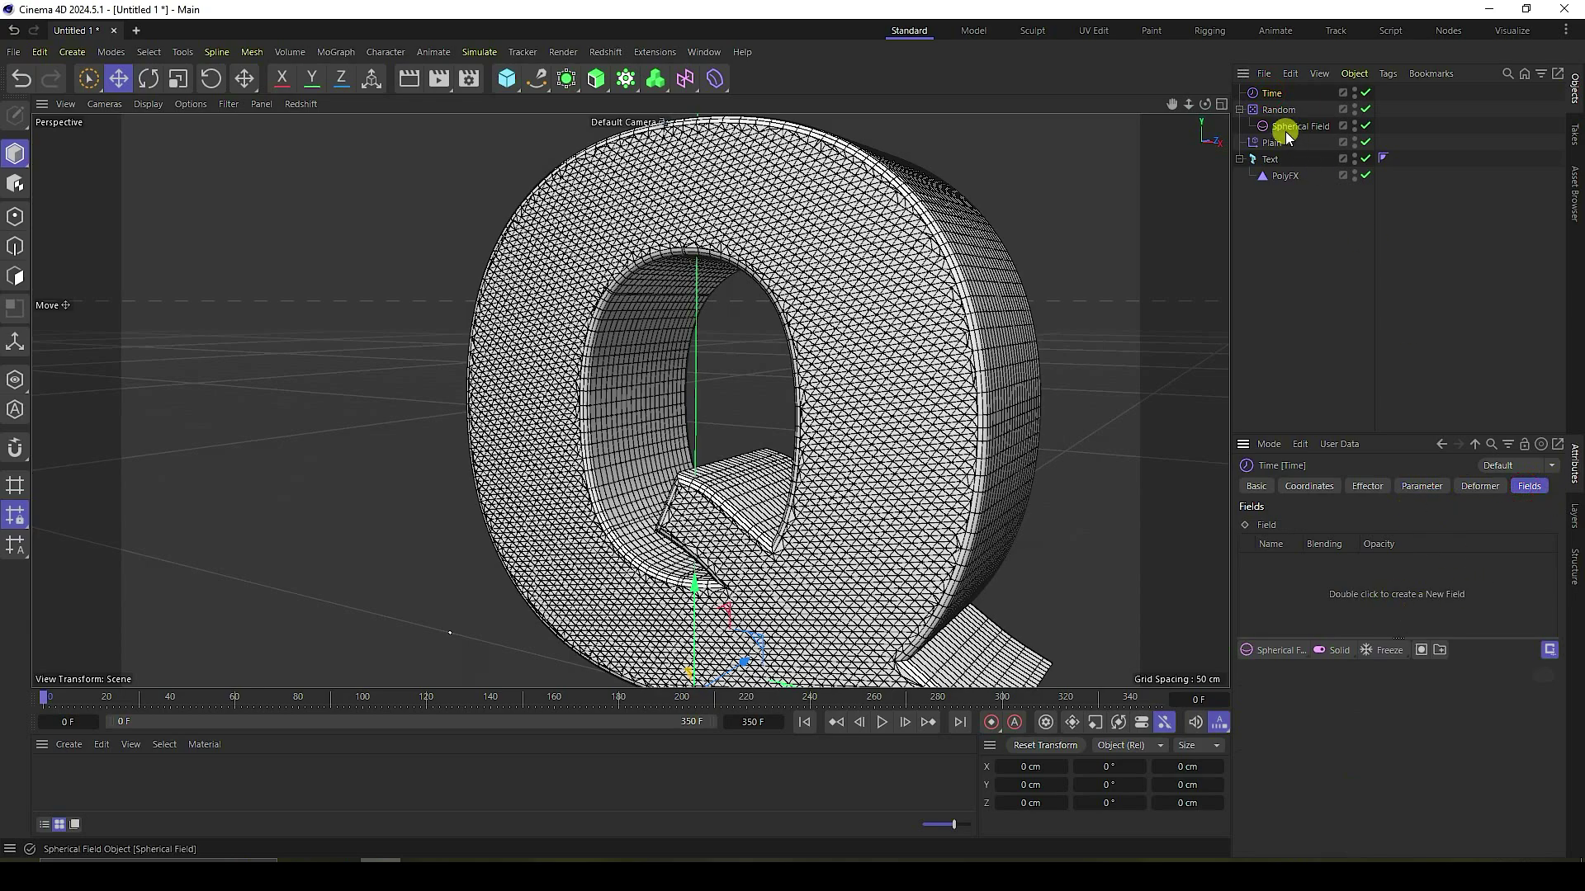
drag(1305, 131, 1339, 578)
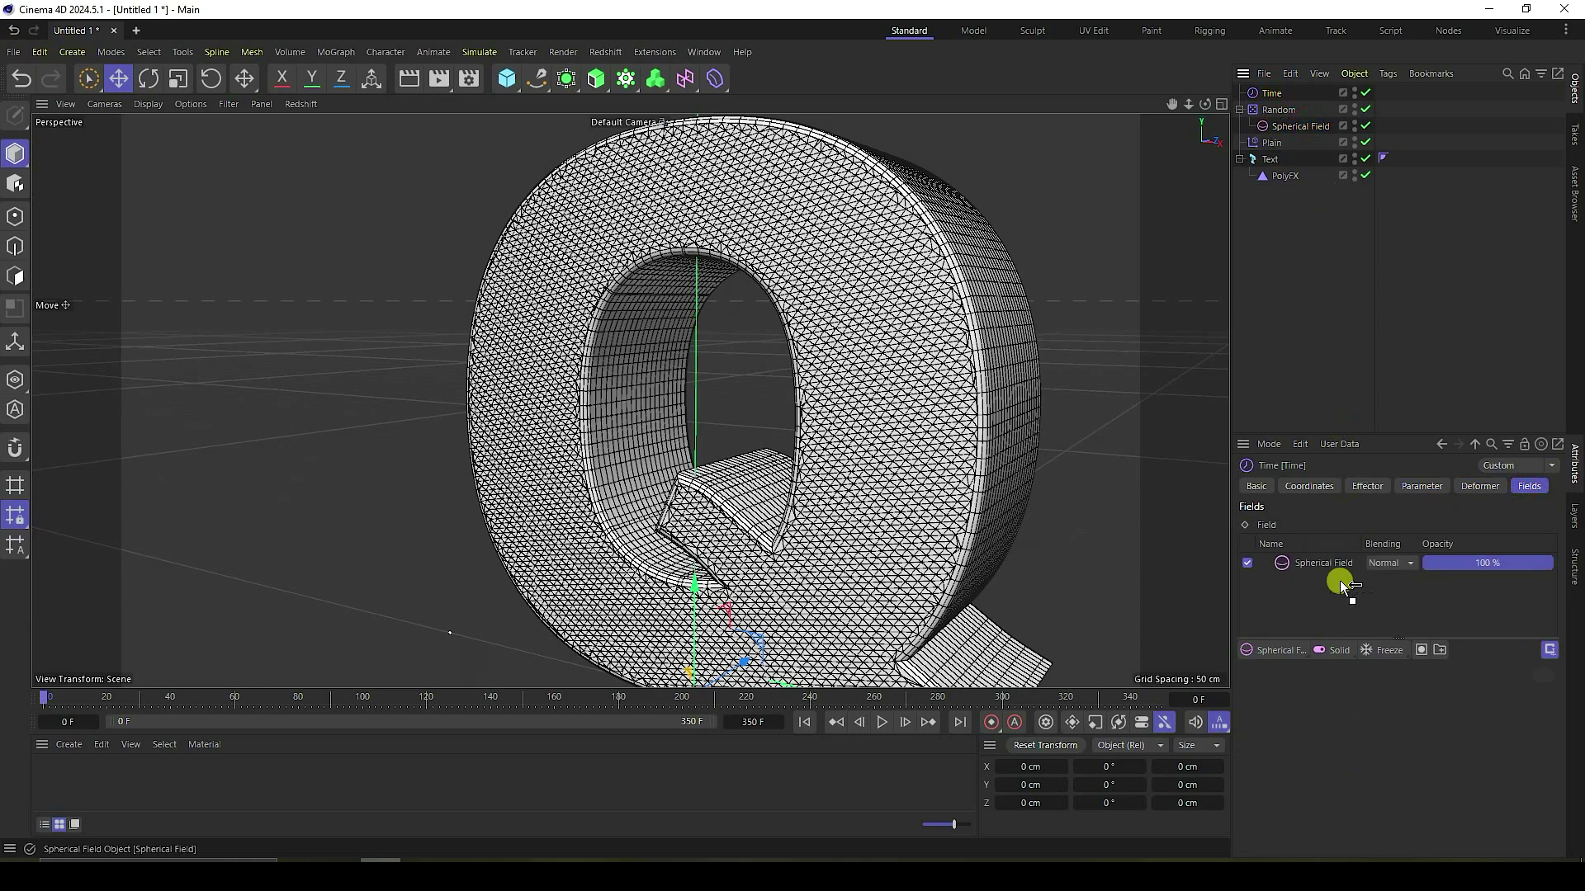
Step: Add a Freeze layer to the fields and set its mode to Grow
click(1373, 651)
click(1354, 734)
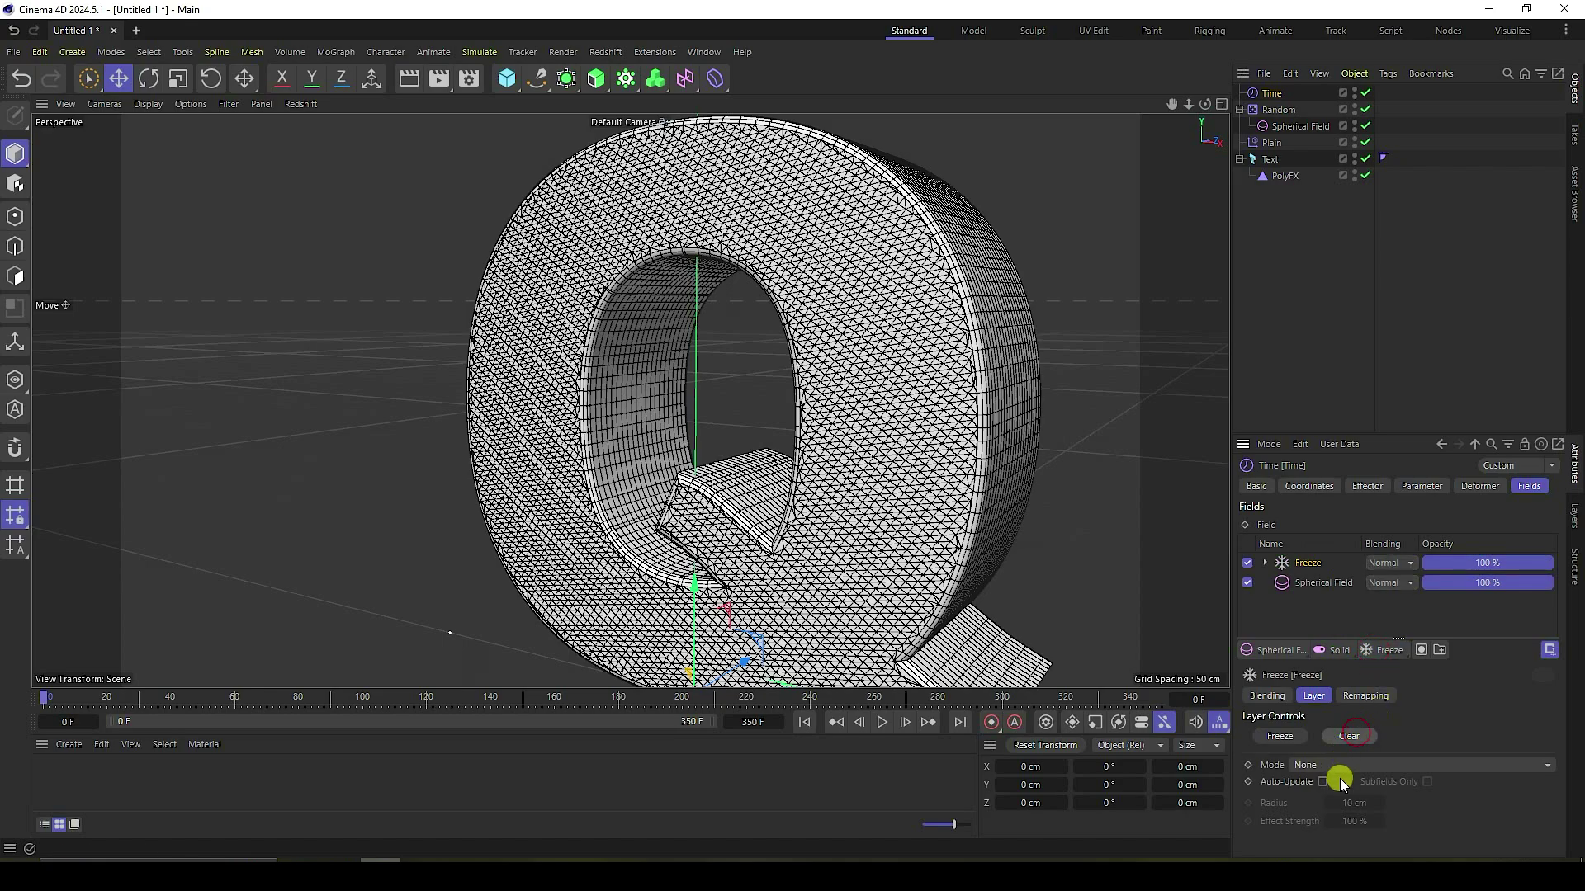
click(1303, 765)
click(1328, 746)
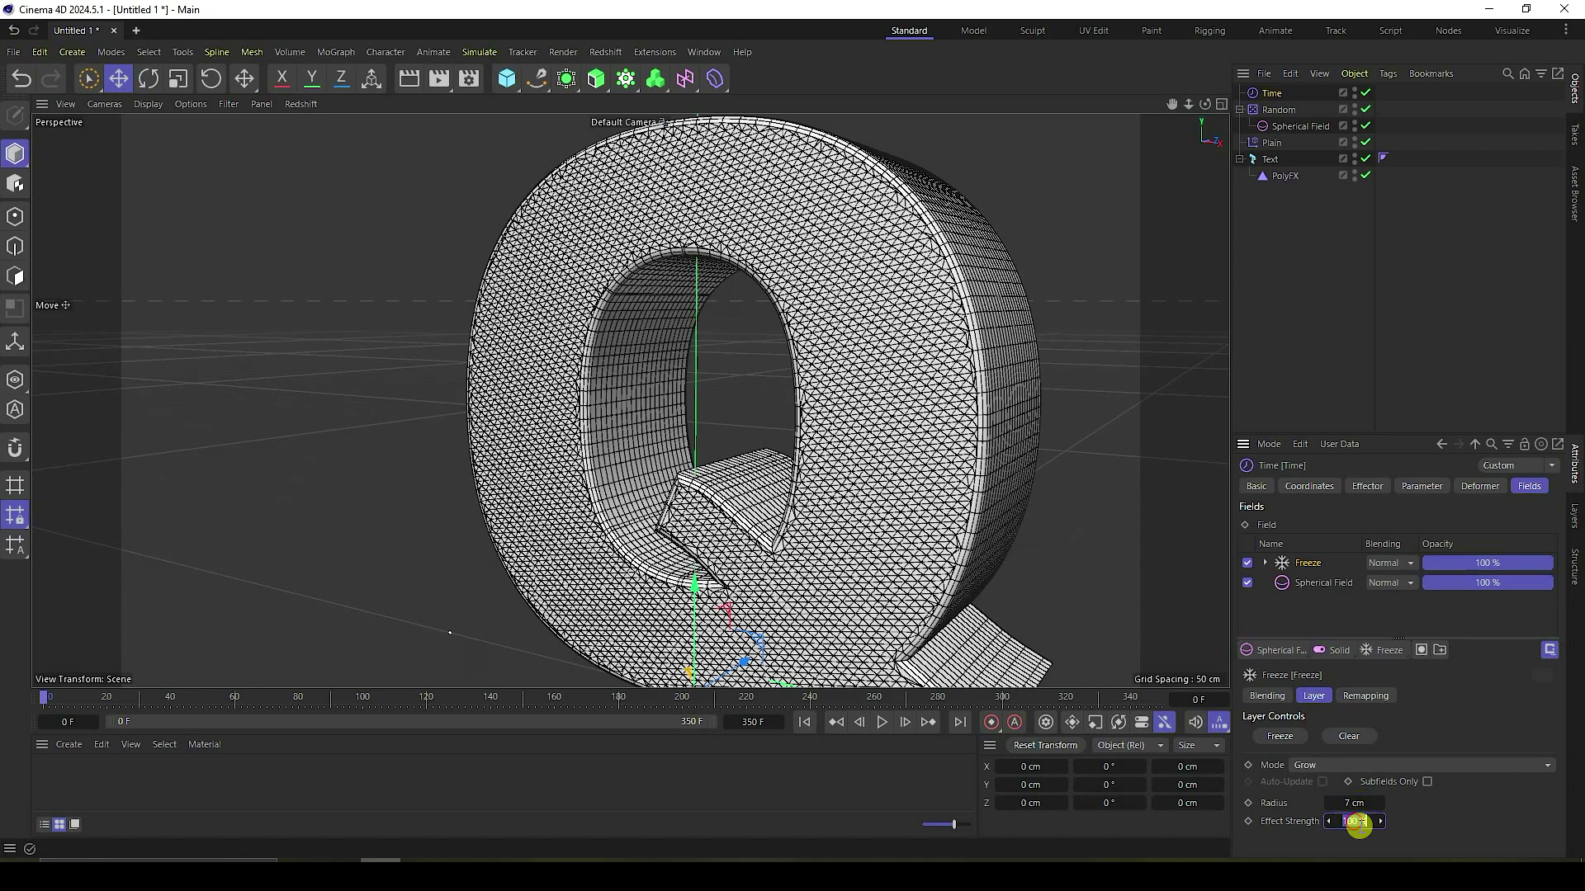
Step: Move Freeze below the Spherical Field and set the Spherical Field's blending to Max
drag(1301, 567, 1302, 591)
click(1314, 561)
click(1384, 562)
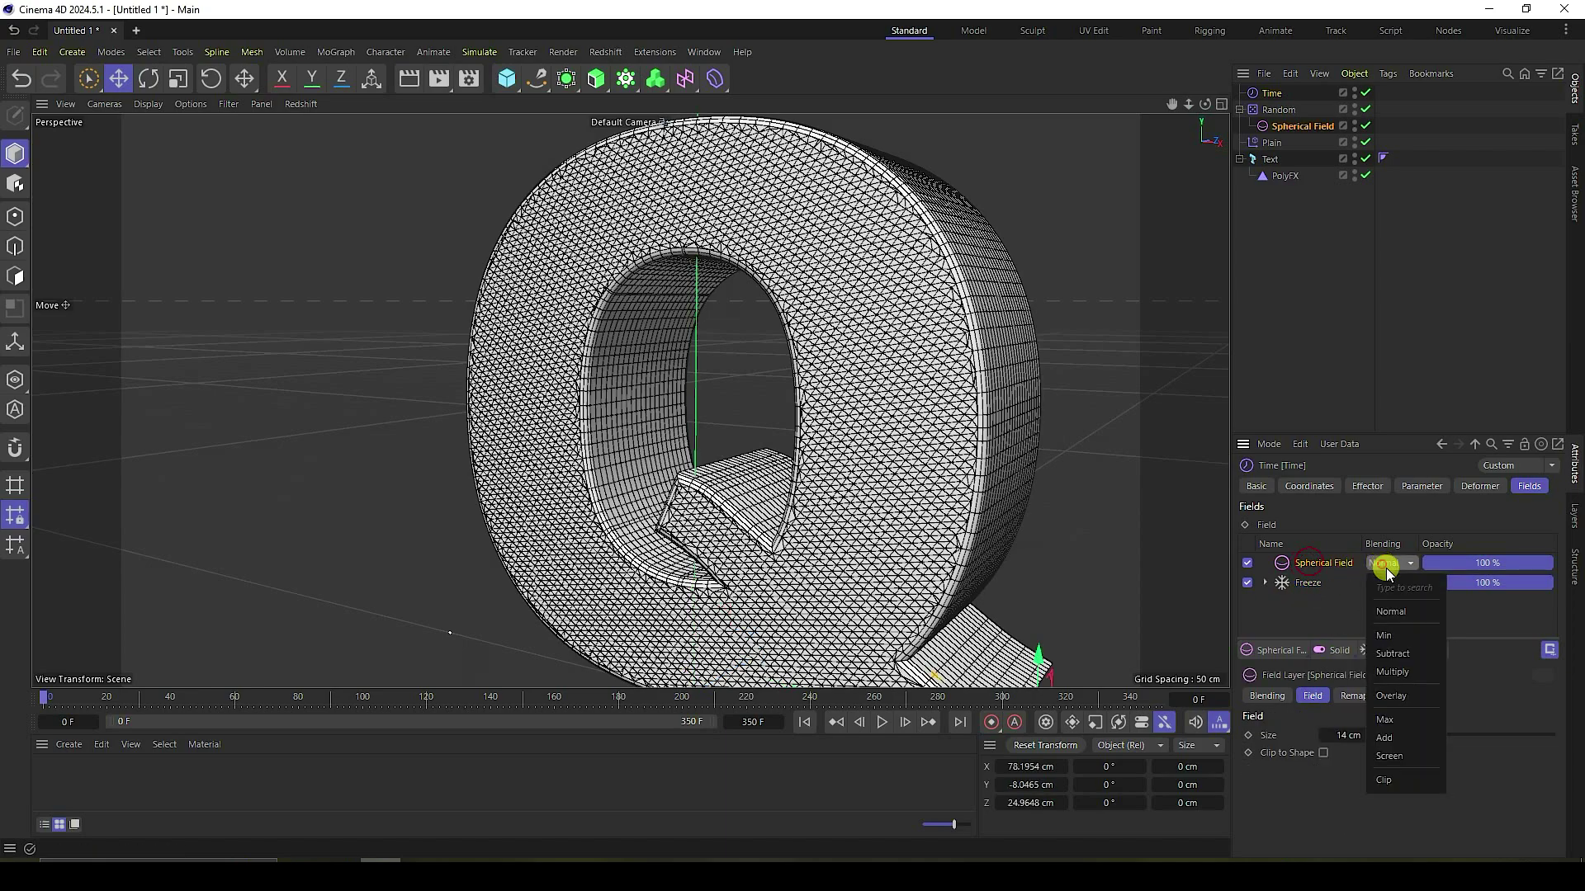
click(1399, 719)
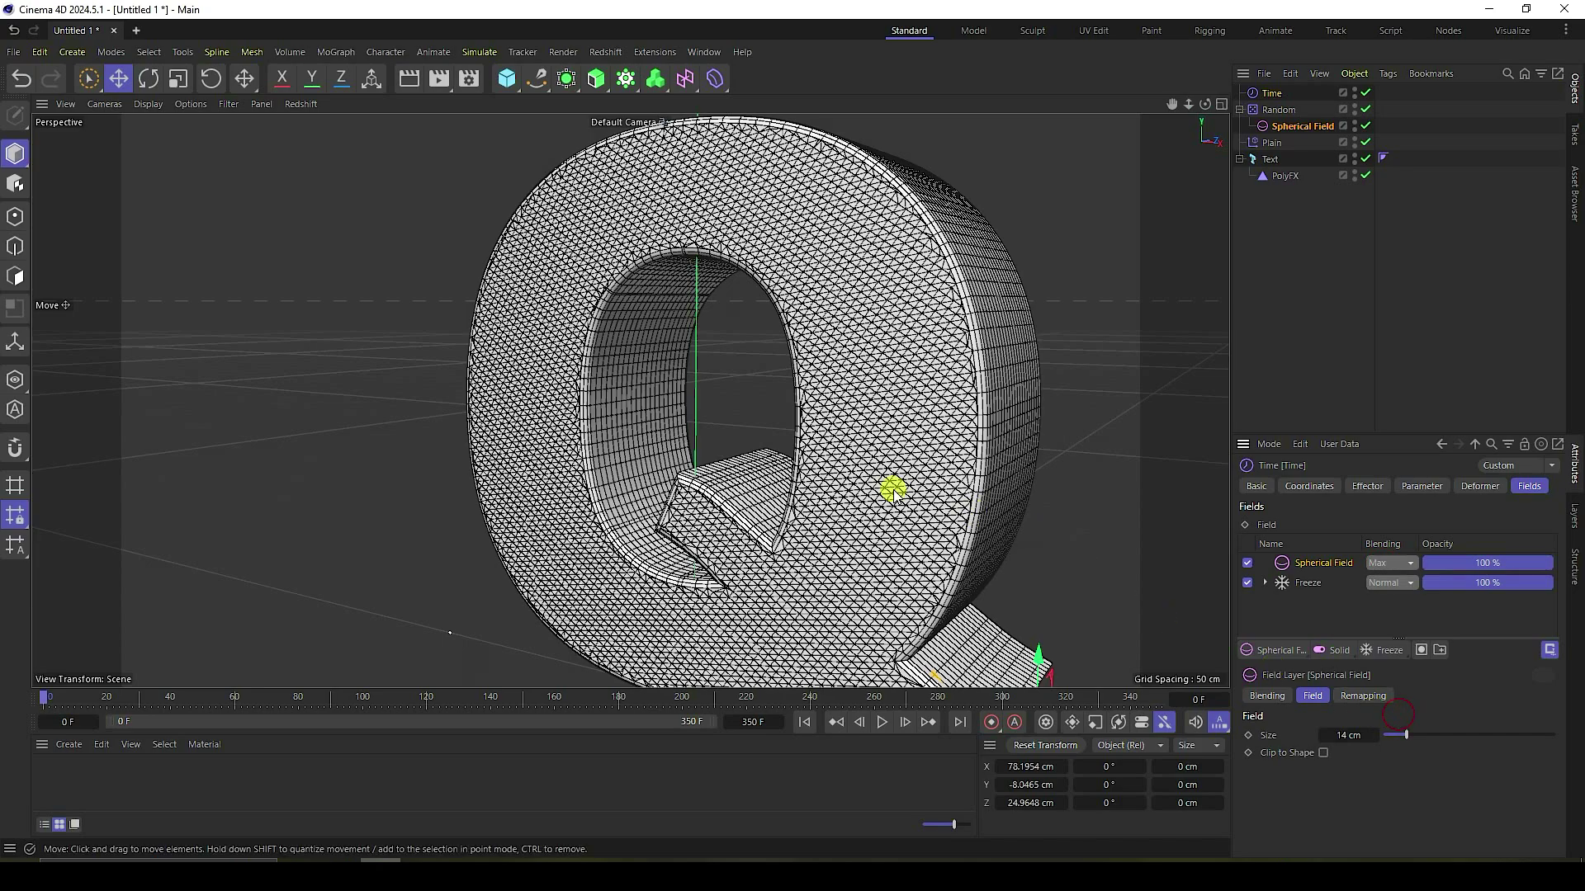
scroll(894, 488, down, 5)
scroll(1002, 630, up, 3)
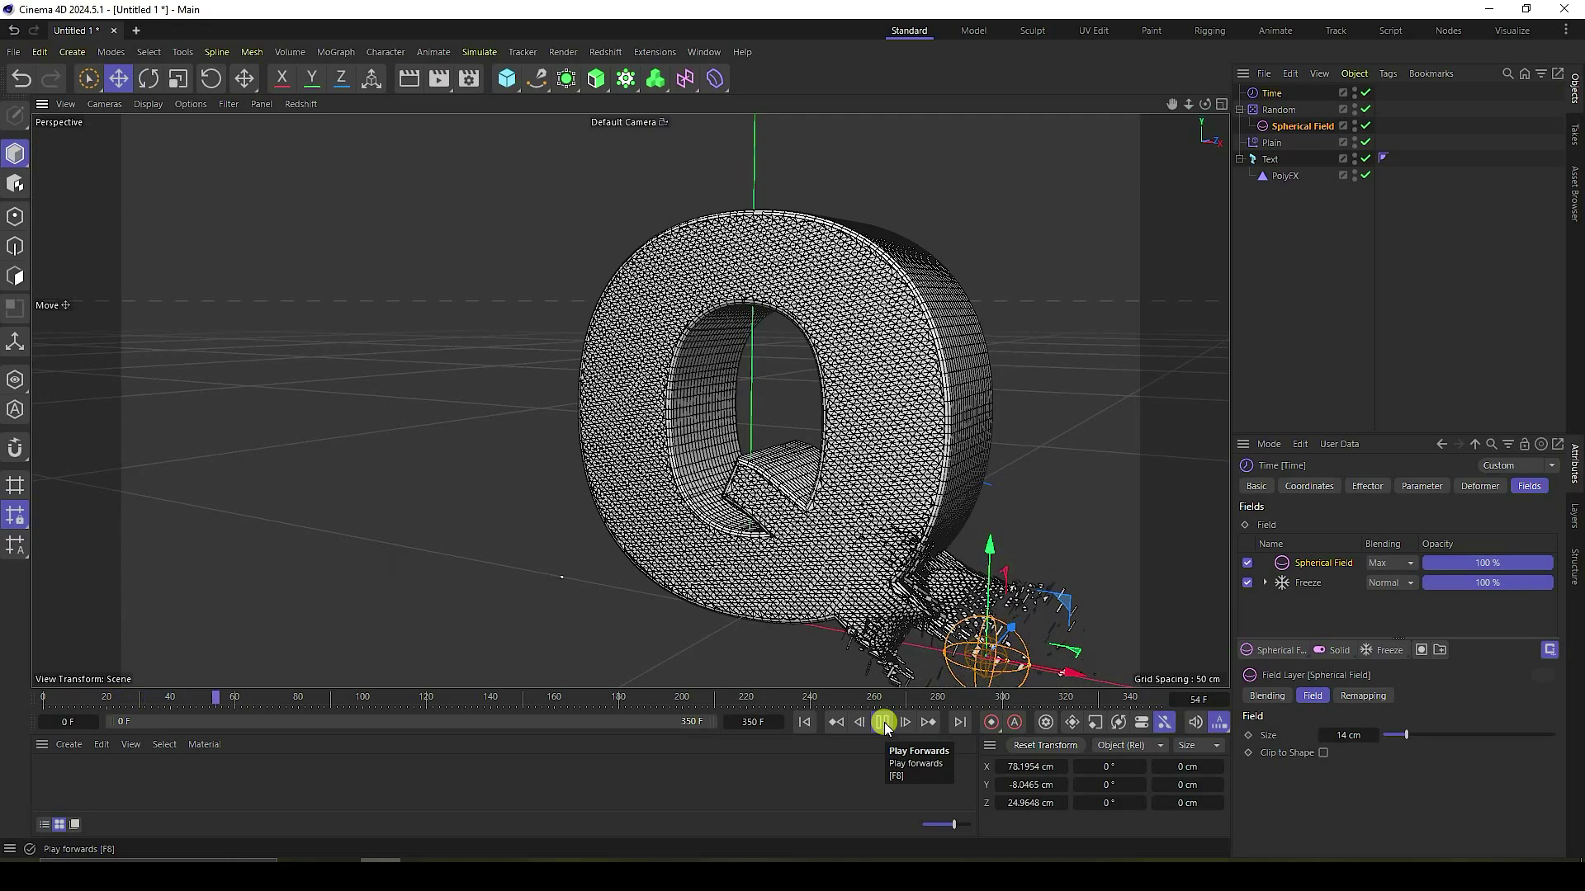
Step: Turn the view to face the Q during playback, then pause and rewind to frame 0
scroll(908, 594, up, 3)
scroll(757, 530, up, 1)
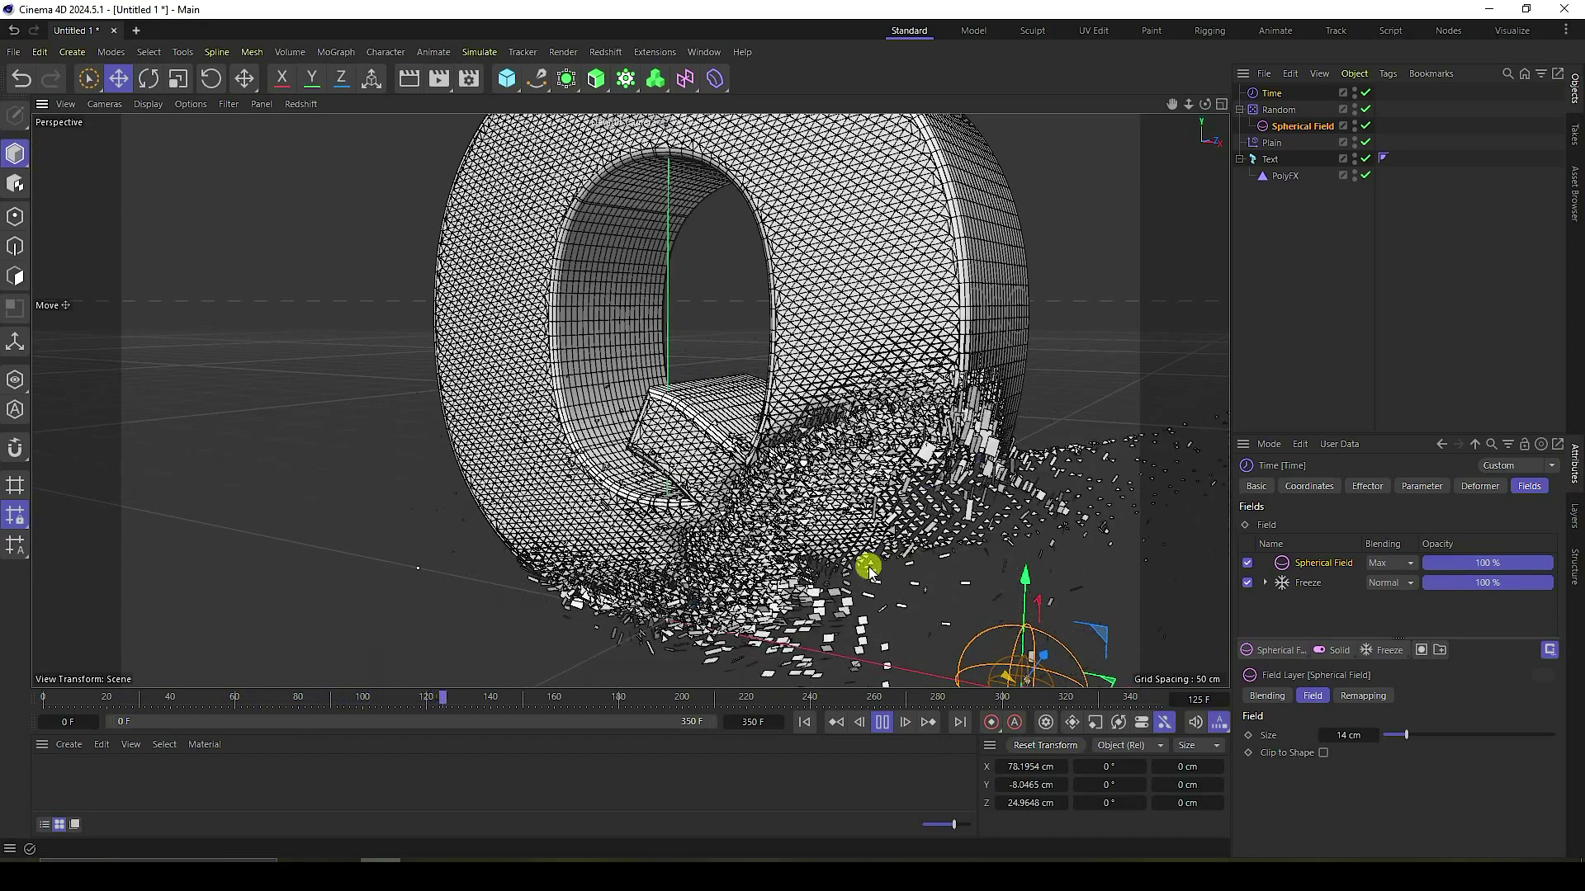
scroll(728, 425, down, 1)
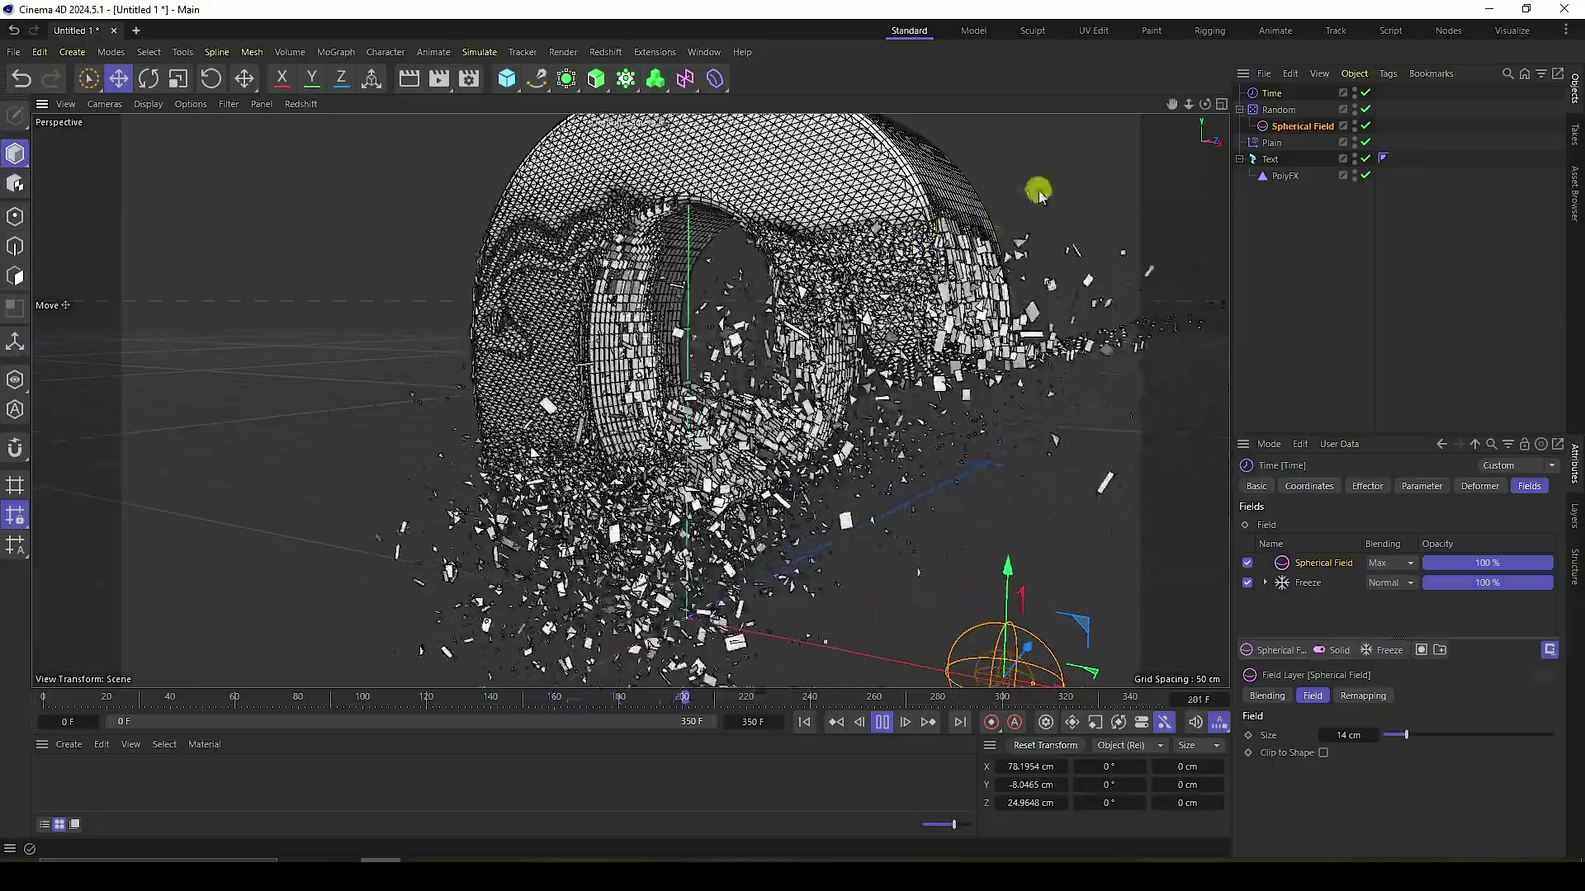
drag(1170, 107, 825, 673)
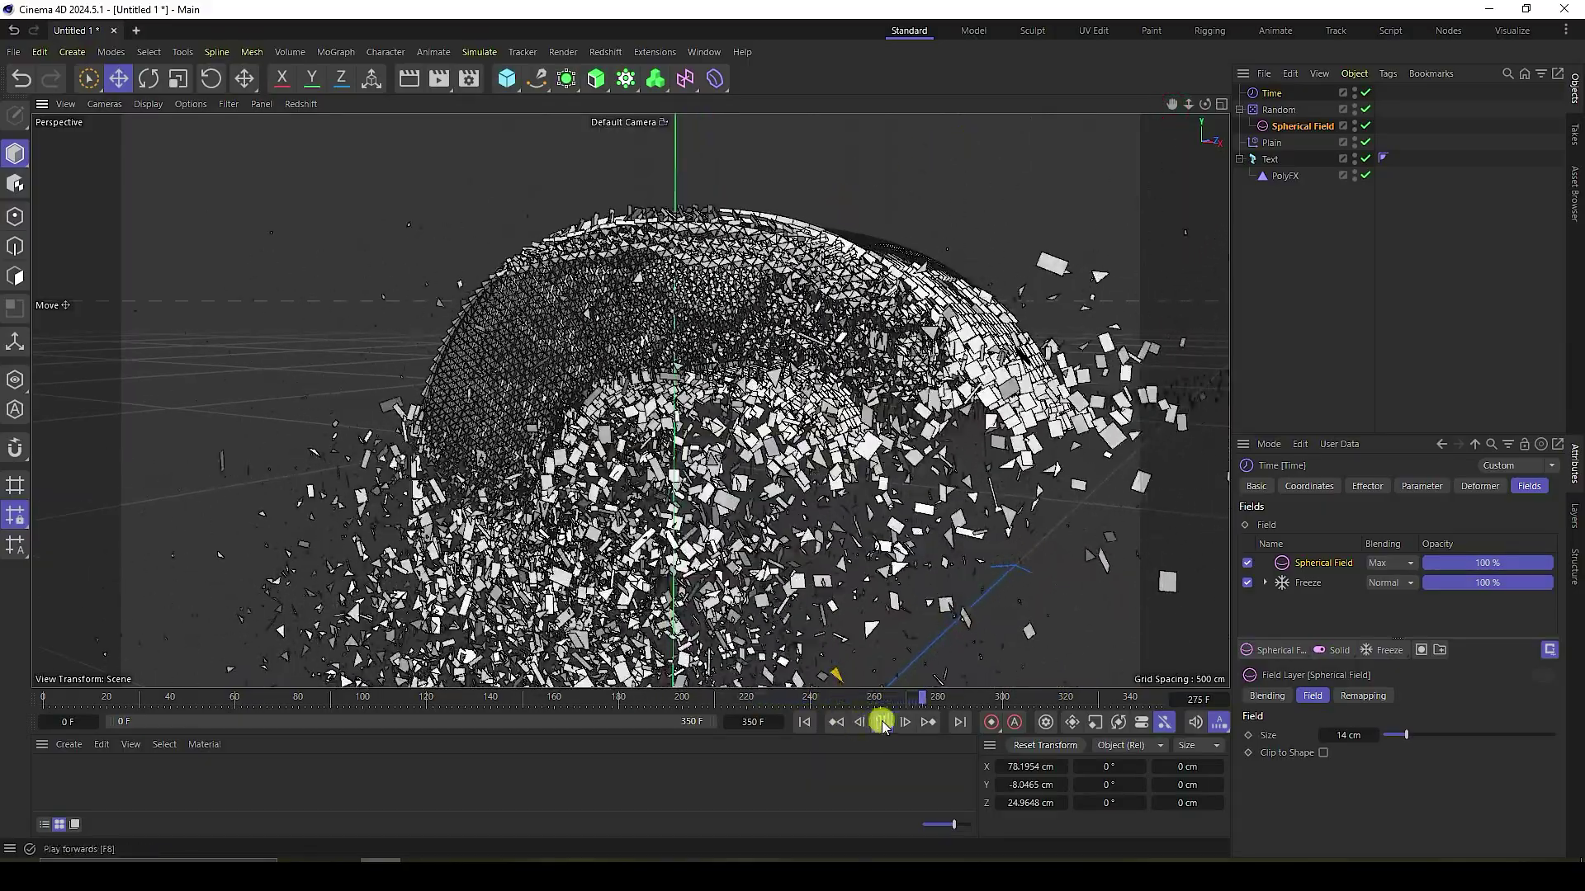
click(882, 722)
click(804, 722)
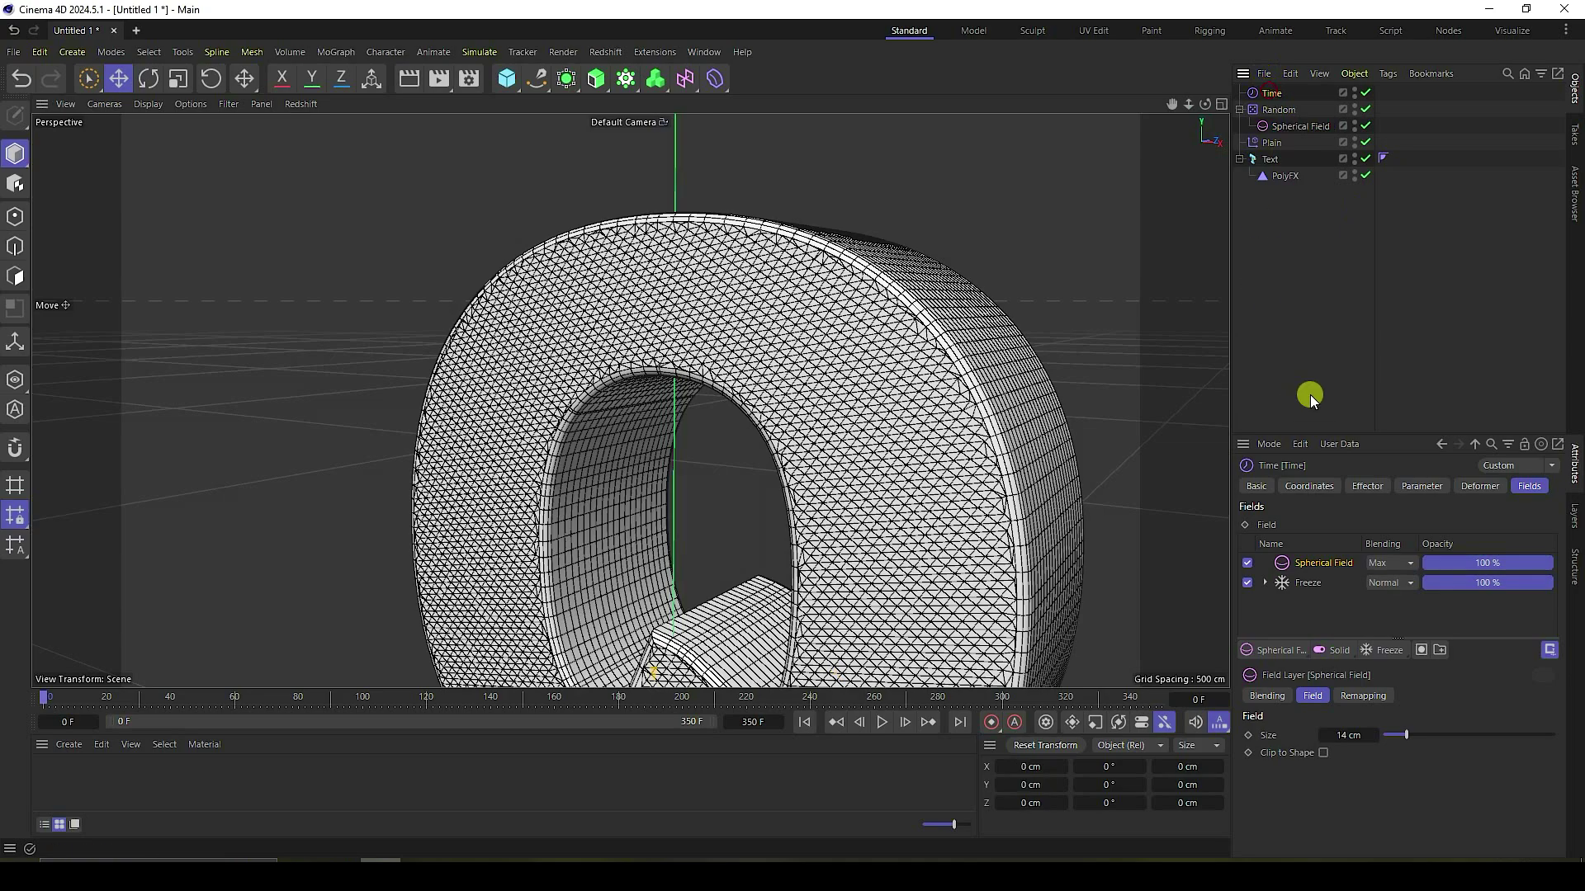
Step: Select the Freeze layer and preview the shattering playback
click(1309, 582)
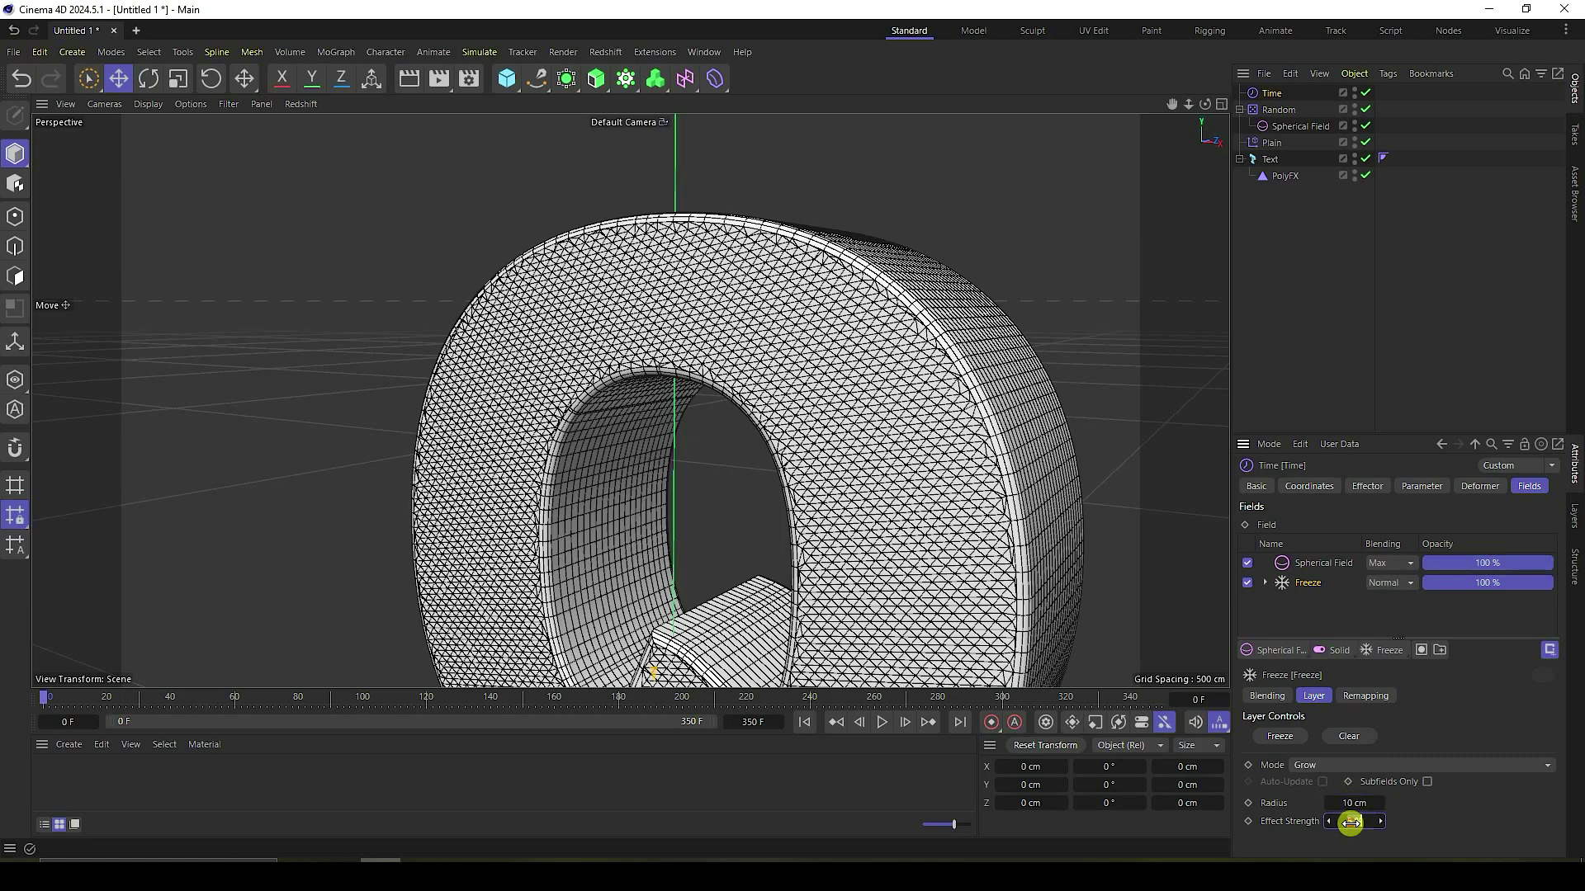
scroll(947, 499, down, 3)
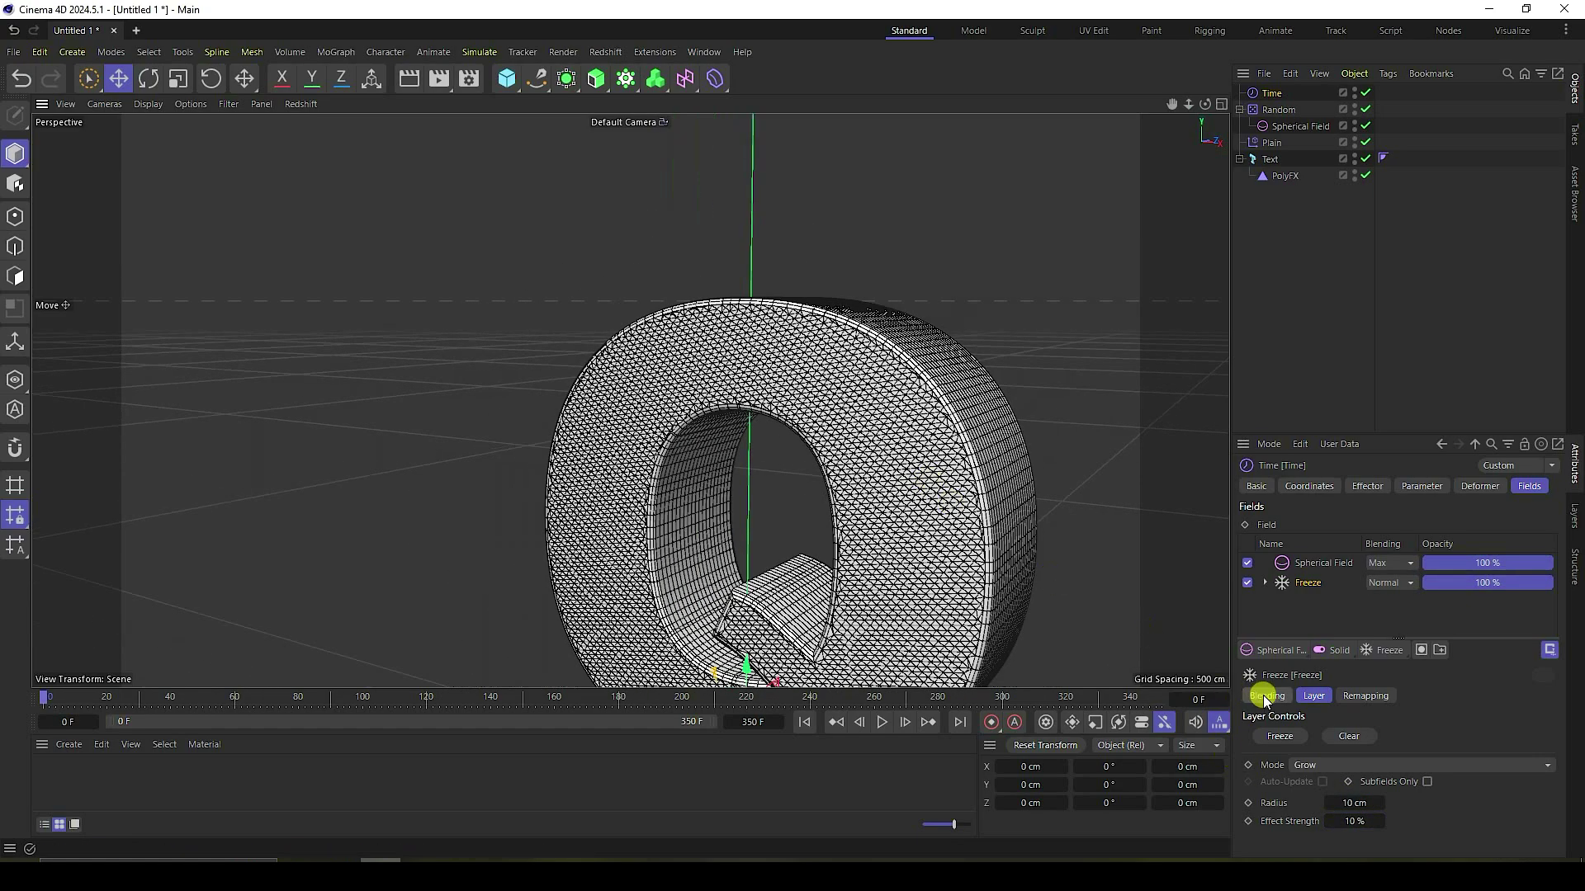
scroll(877, 590, up, 5)
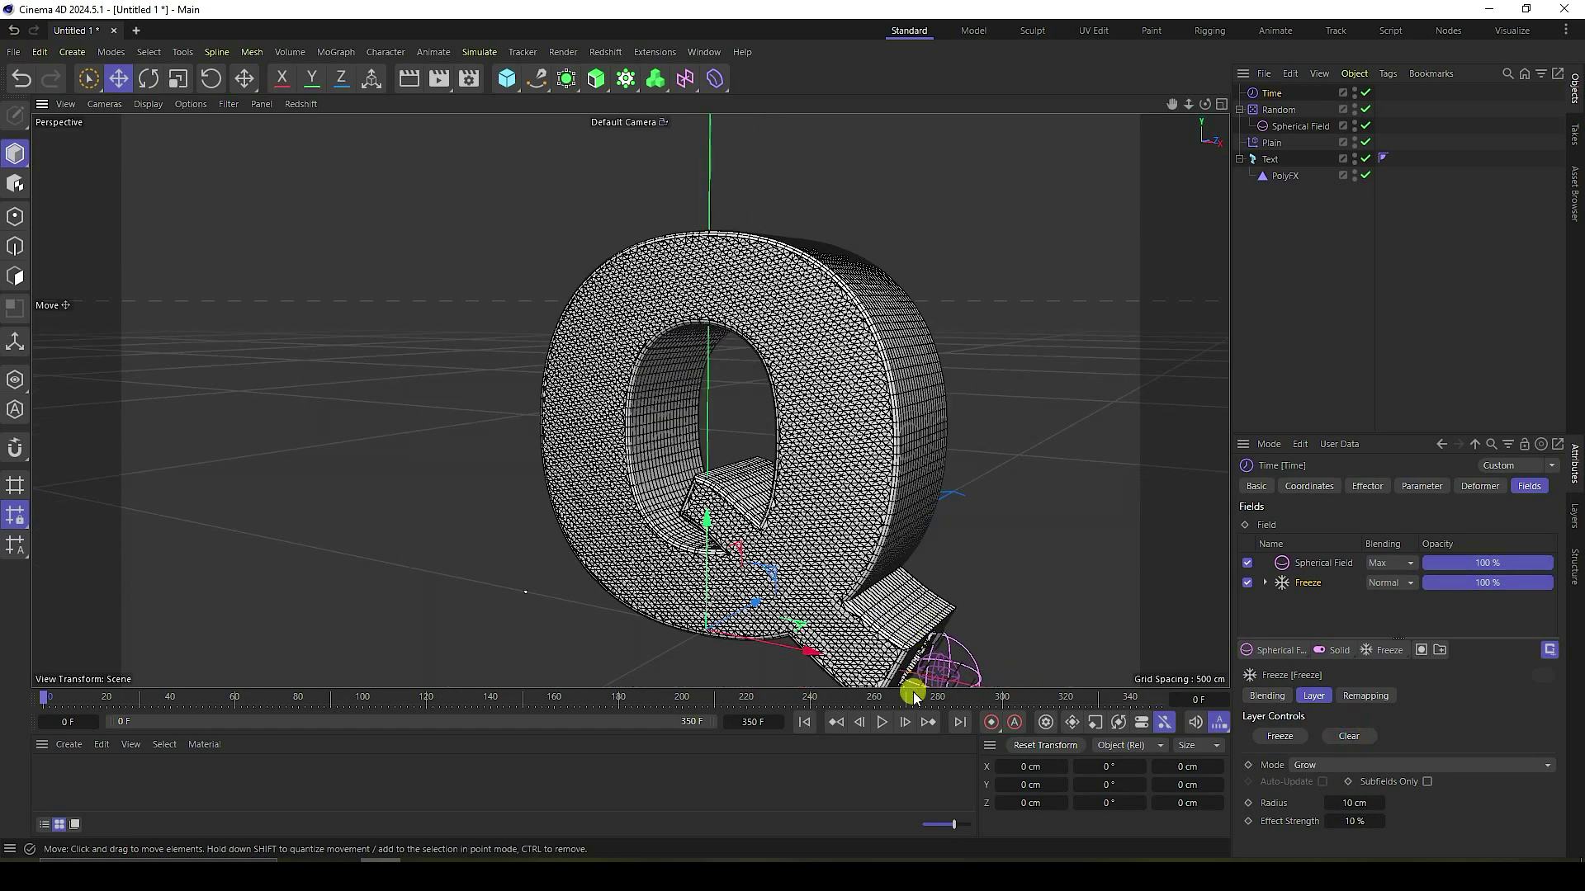
click(884, 722)
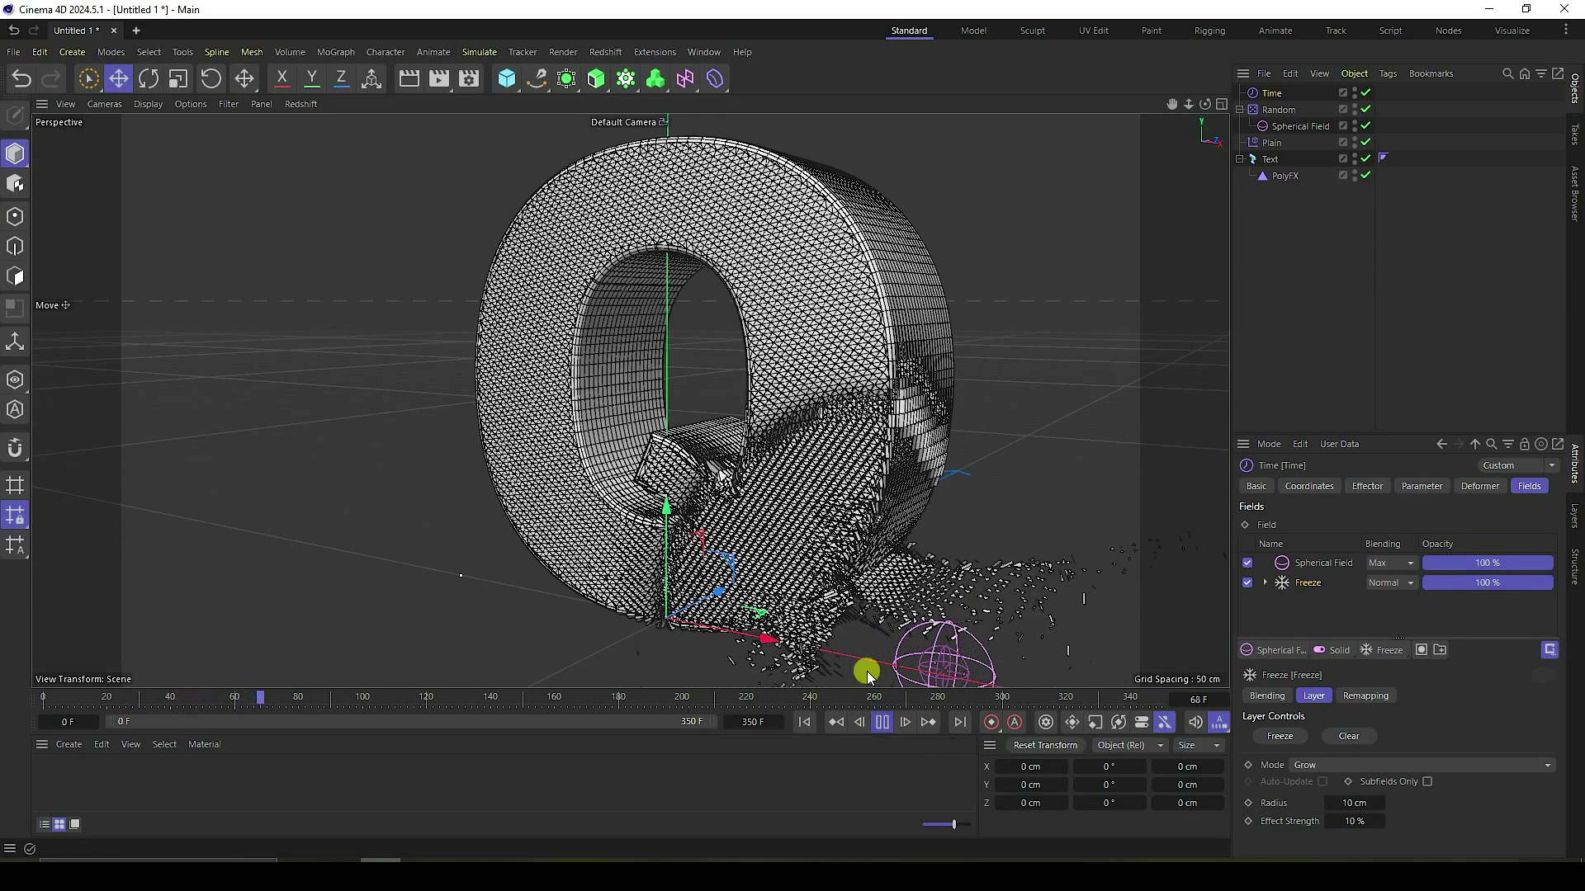
scroll(754, 489, up, 2)
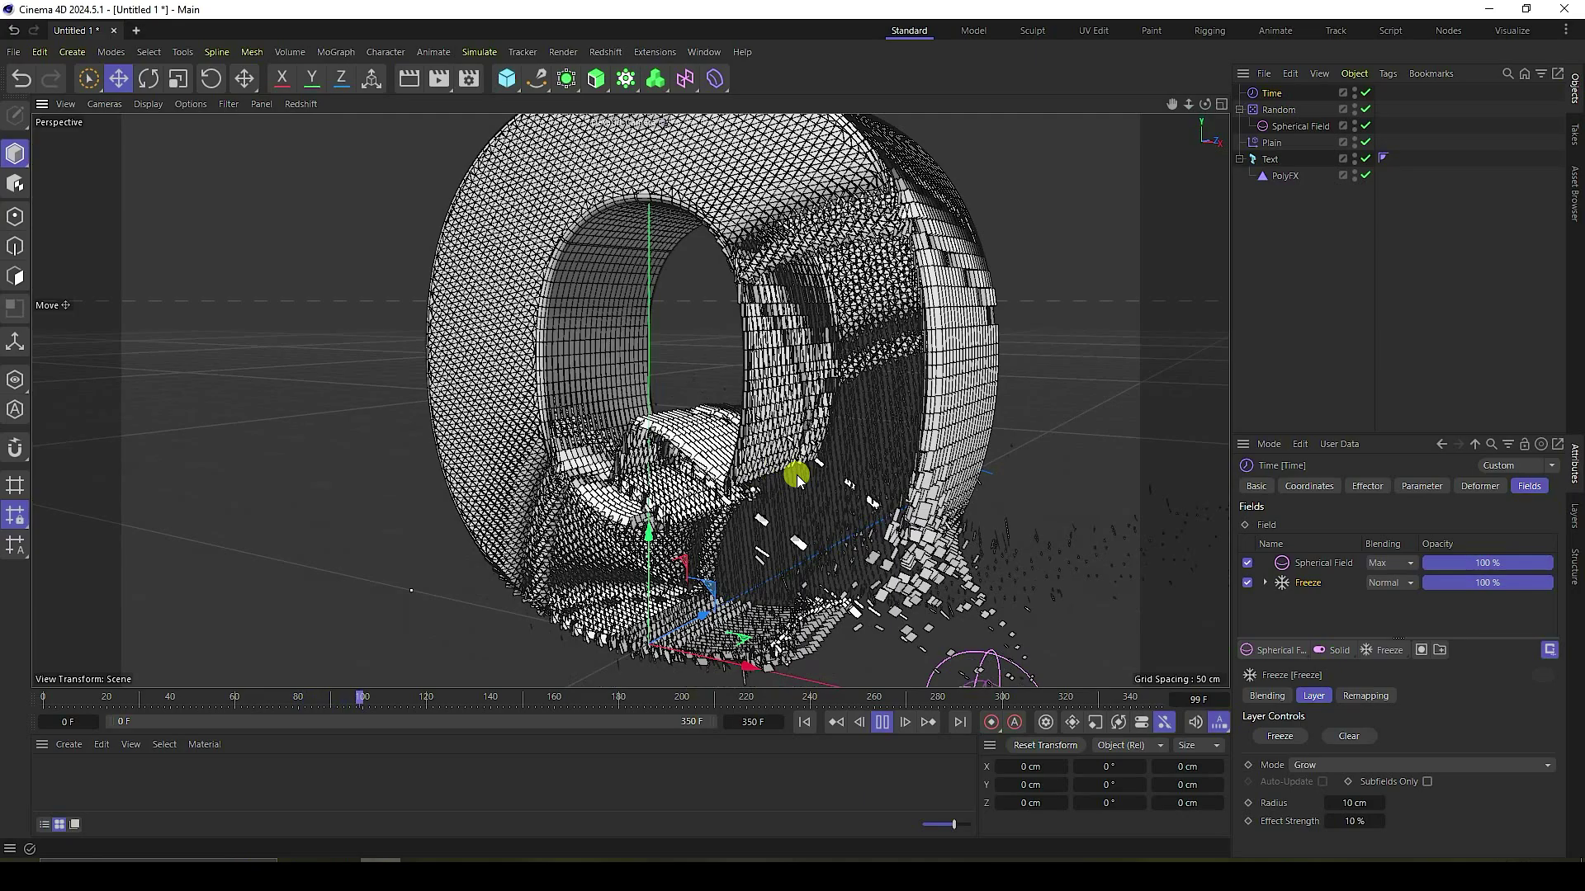
click(882, 721)
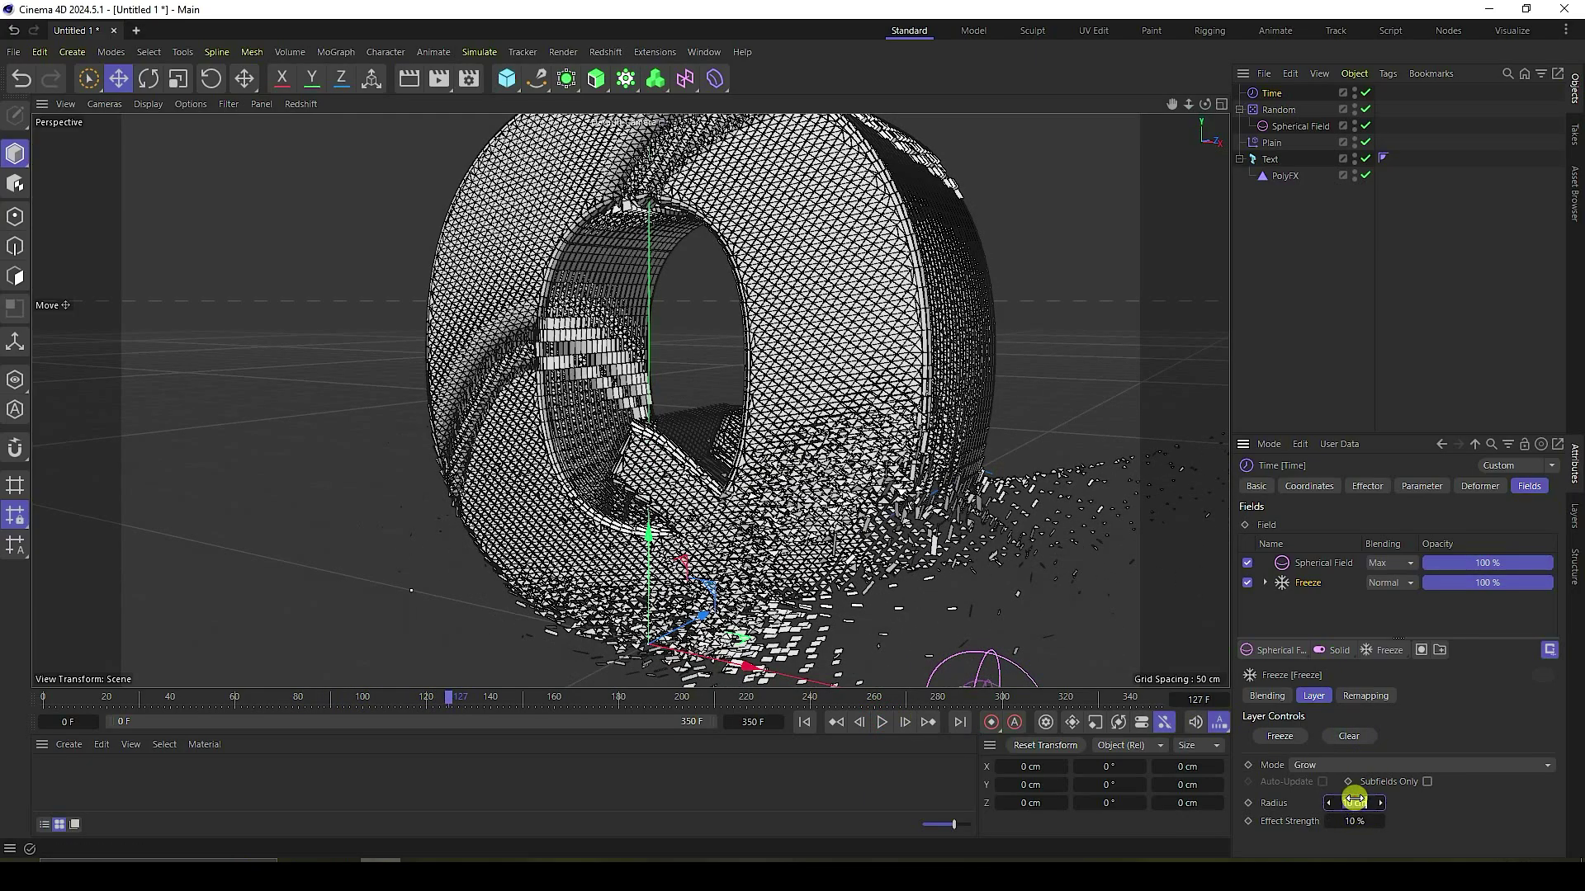
Step: Lower the Freeze Radius to 5 cm and strength to 5%, clear it, and replay
drag(1355, 799, 1361, 820)
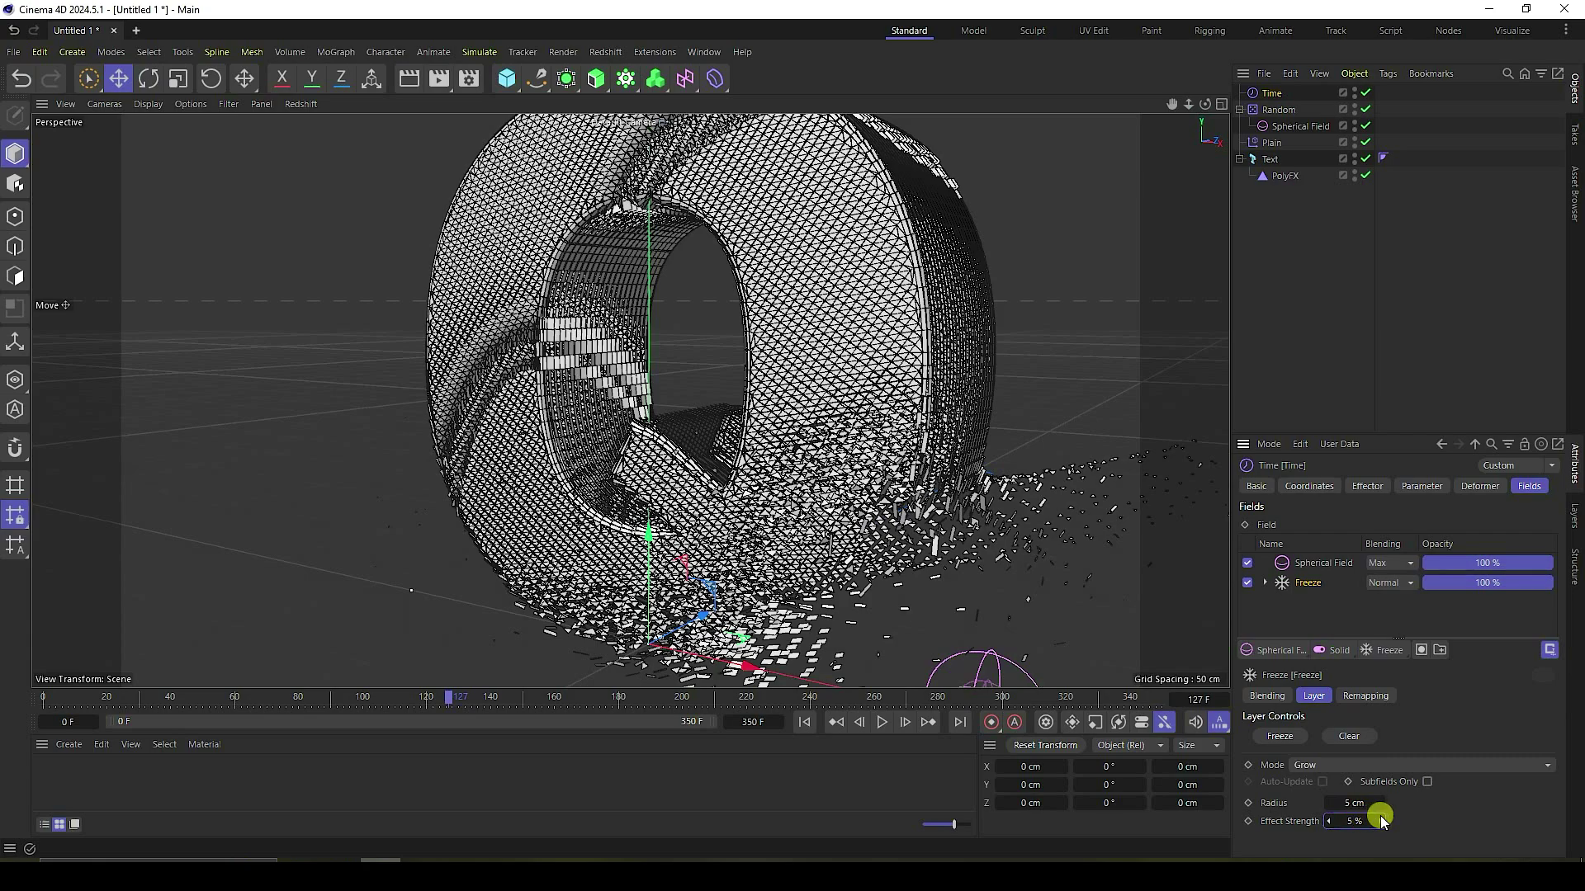
click(1349, 736)
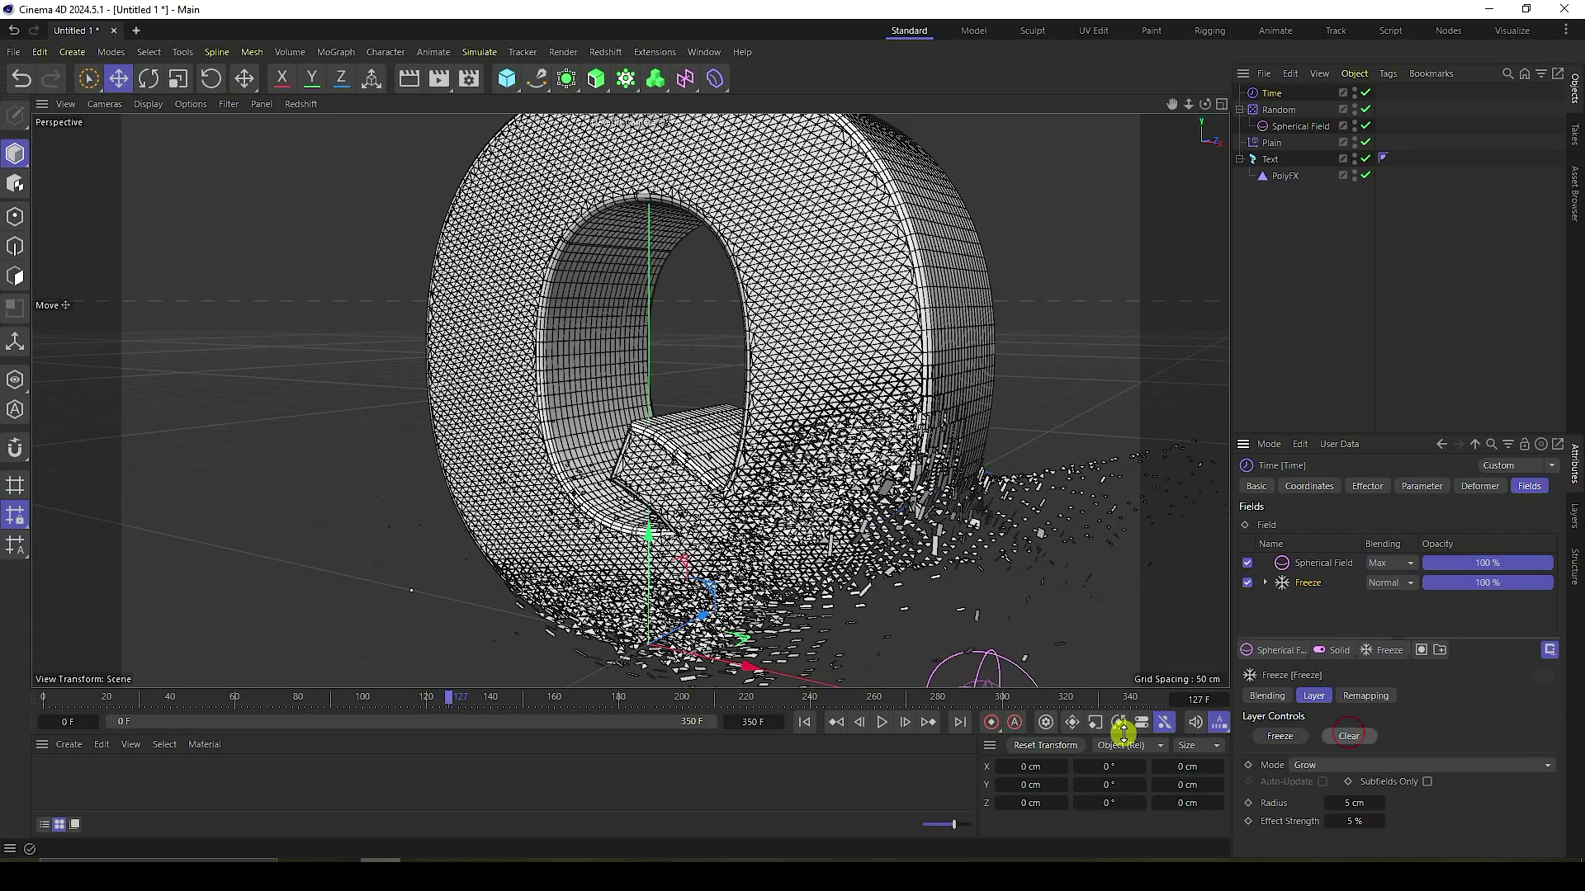
click(805, 723)
key(F8)
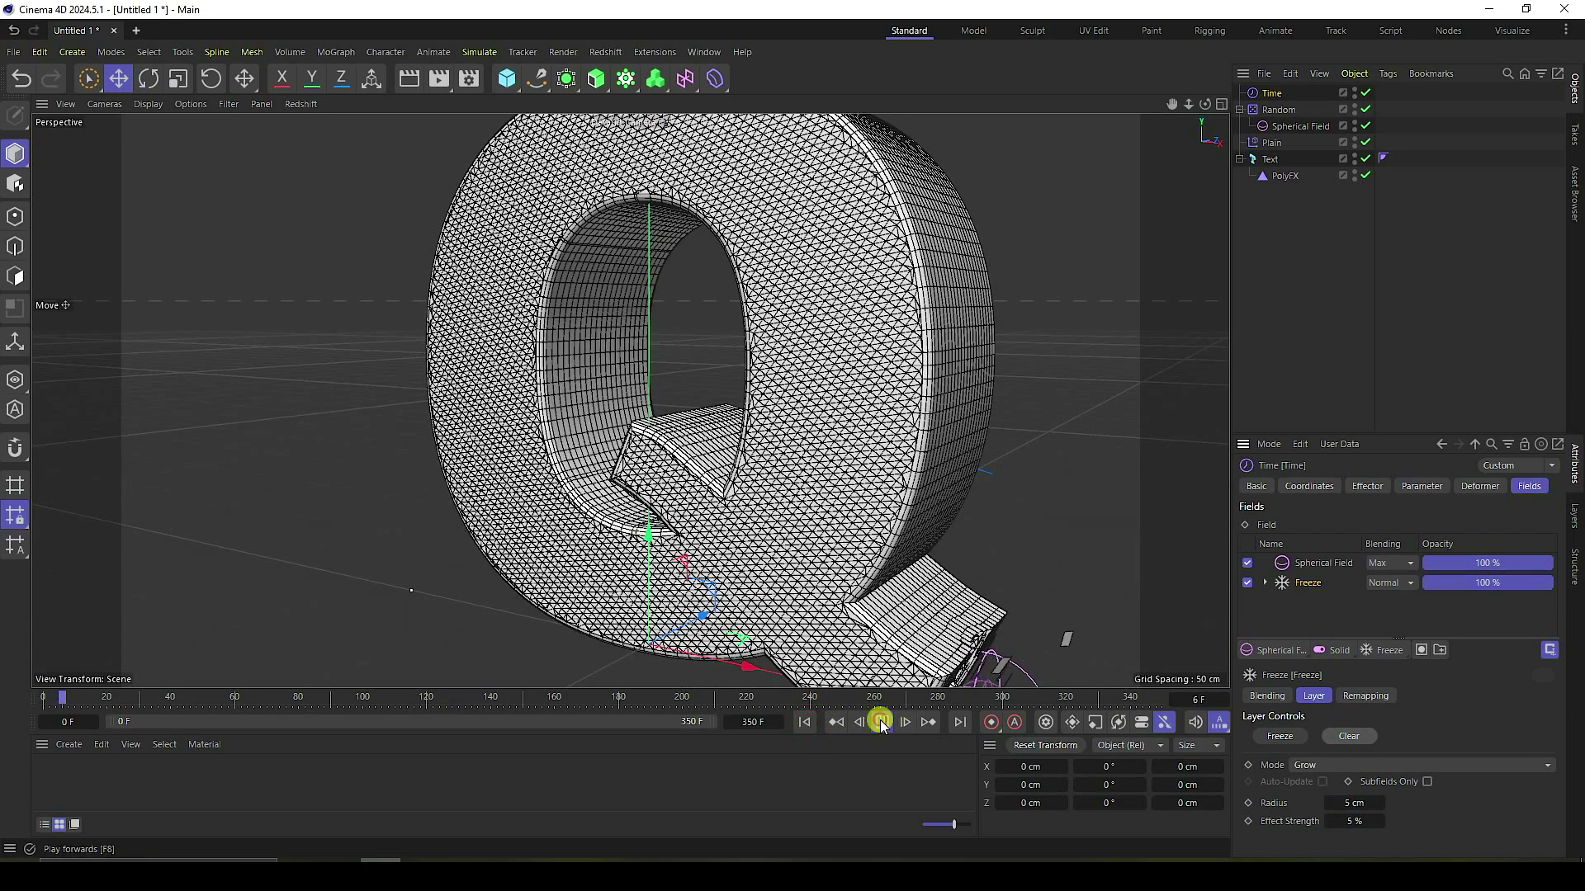
click(799, 722)
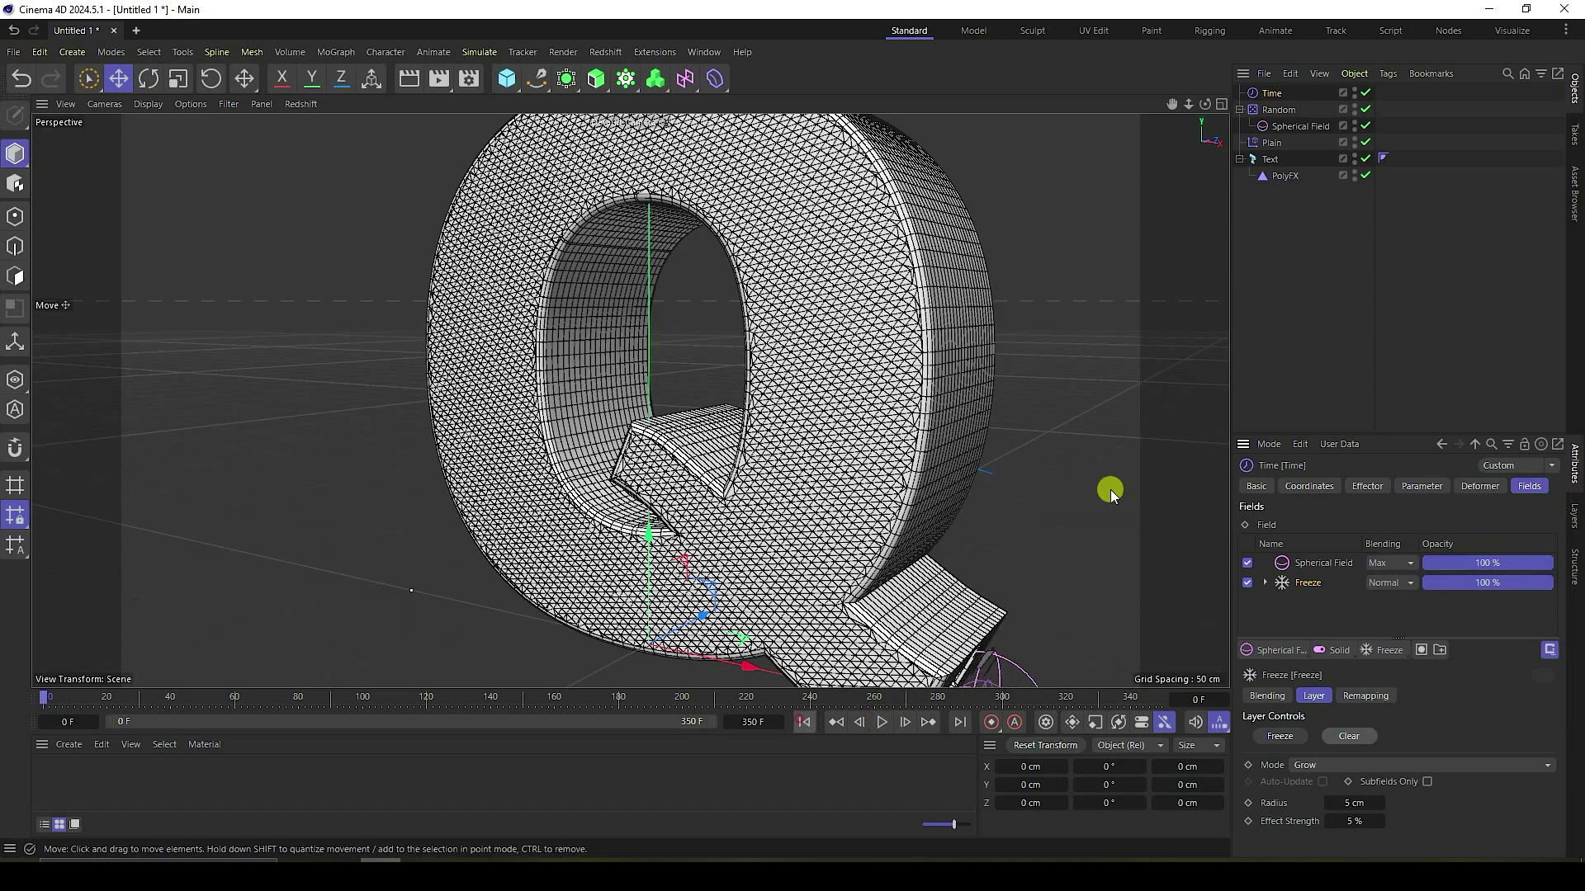
Step: Drag Plain to the bottom of PolyFX's effector list, after Random and Time
click(1284, 176)
click(1474, 488)
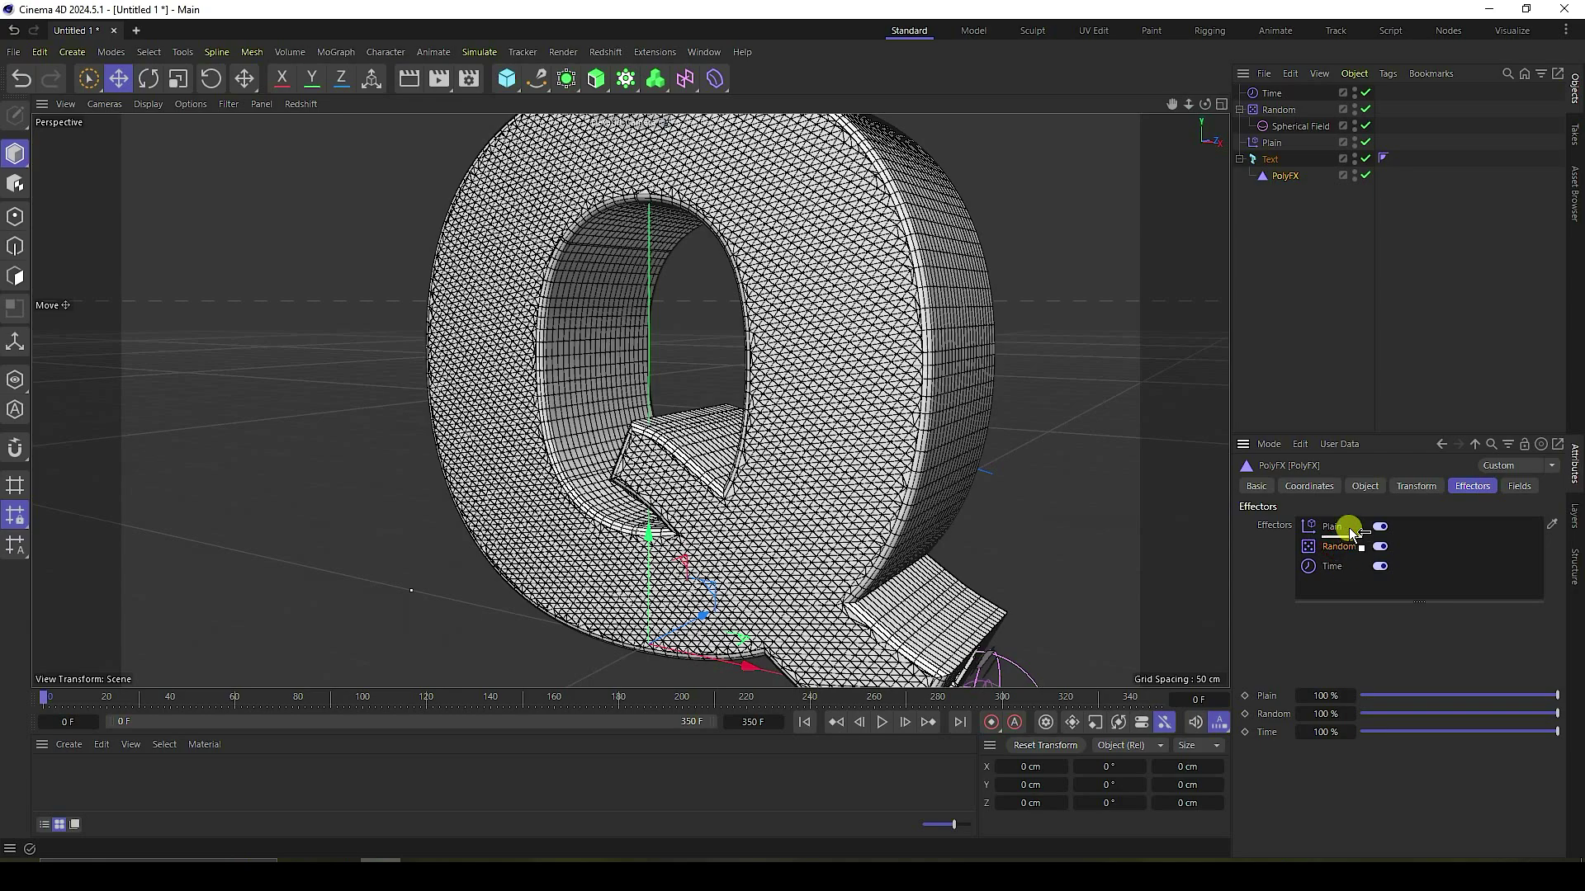
drag(1349, 528, 1344, 525)
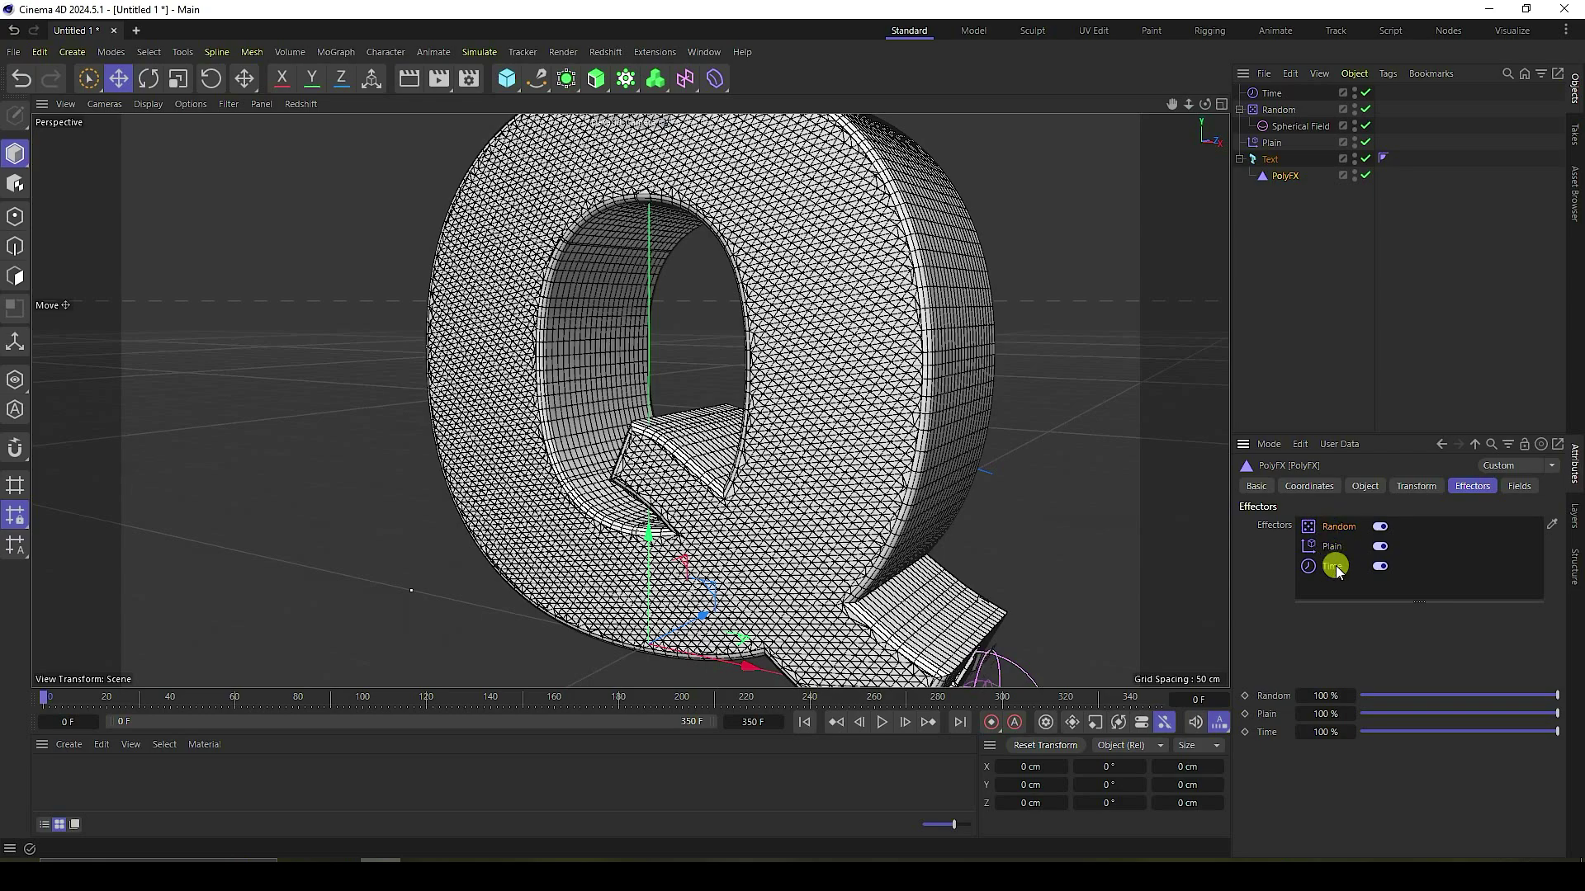
drag(1335, 549, 1334, 555)
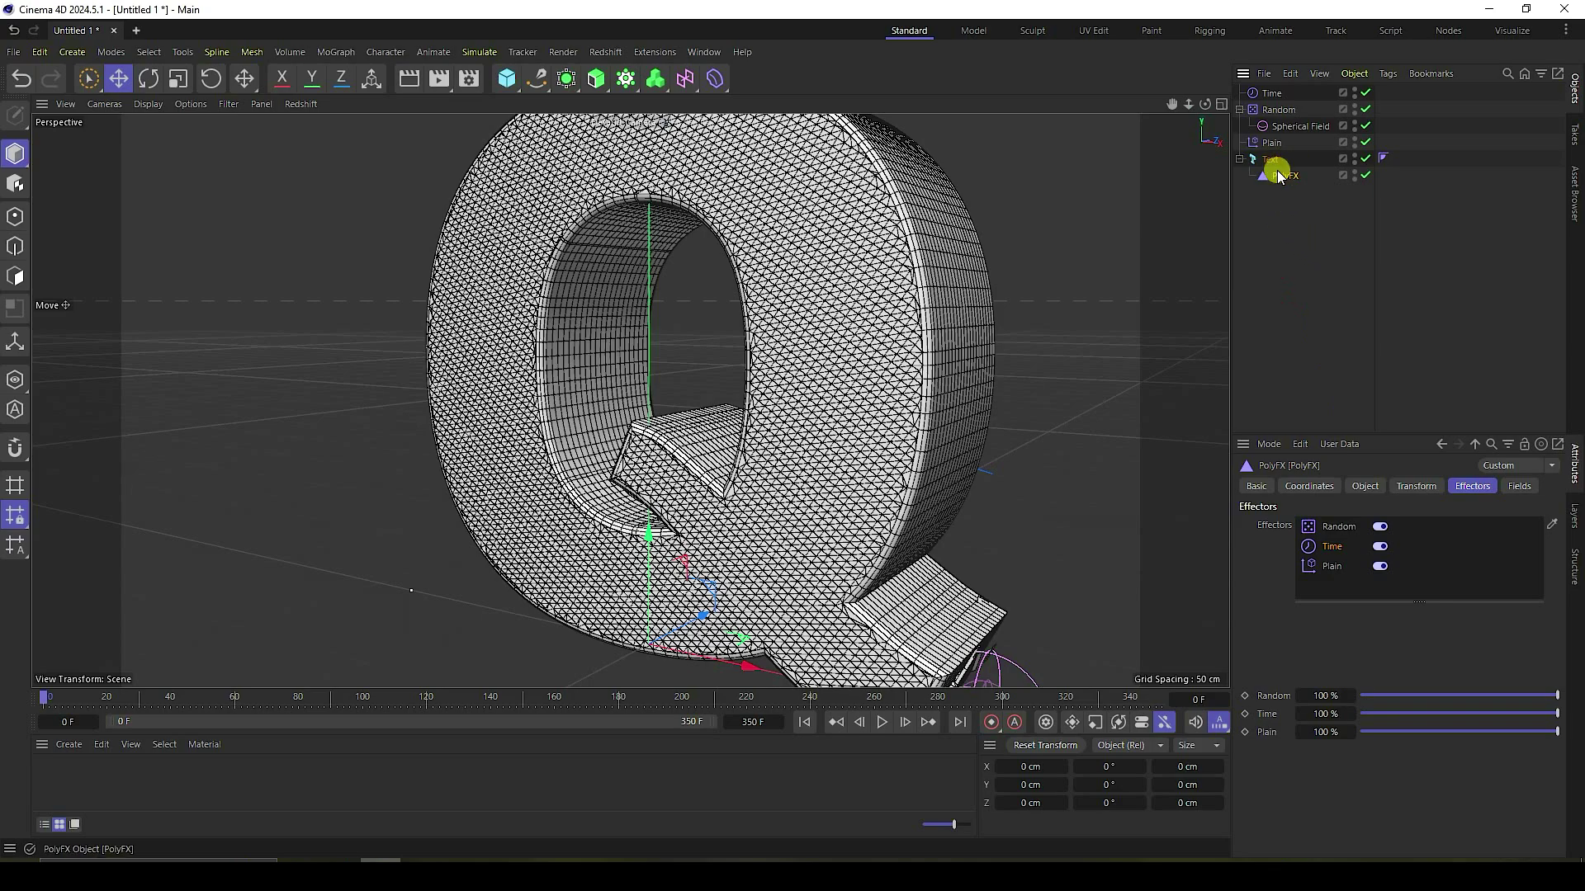
click(336, 51)
Step: Add a Delay effector set to Spring mode at 65% strength
mouse_move(396, 83)
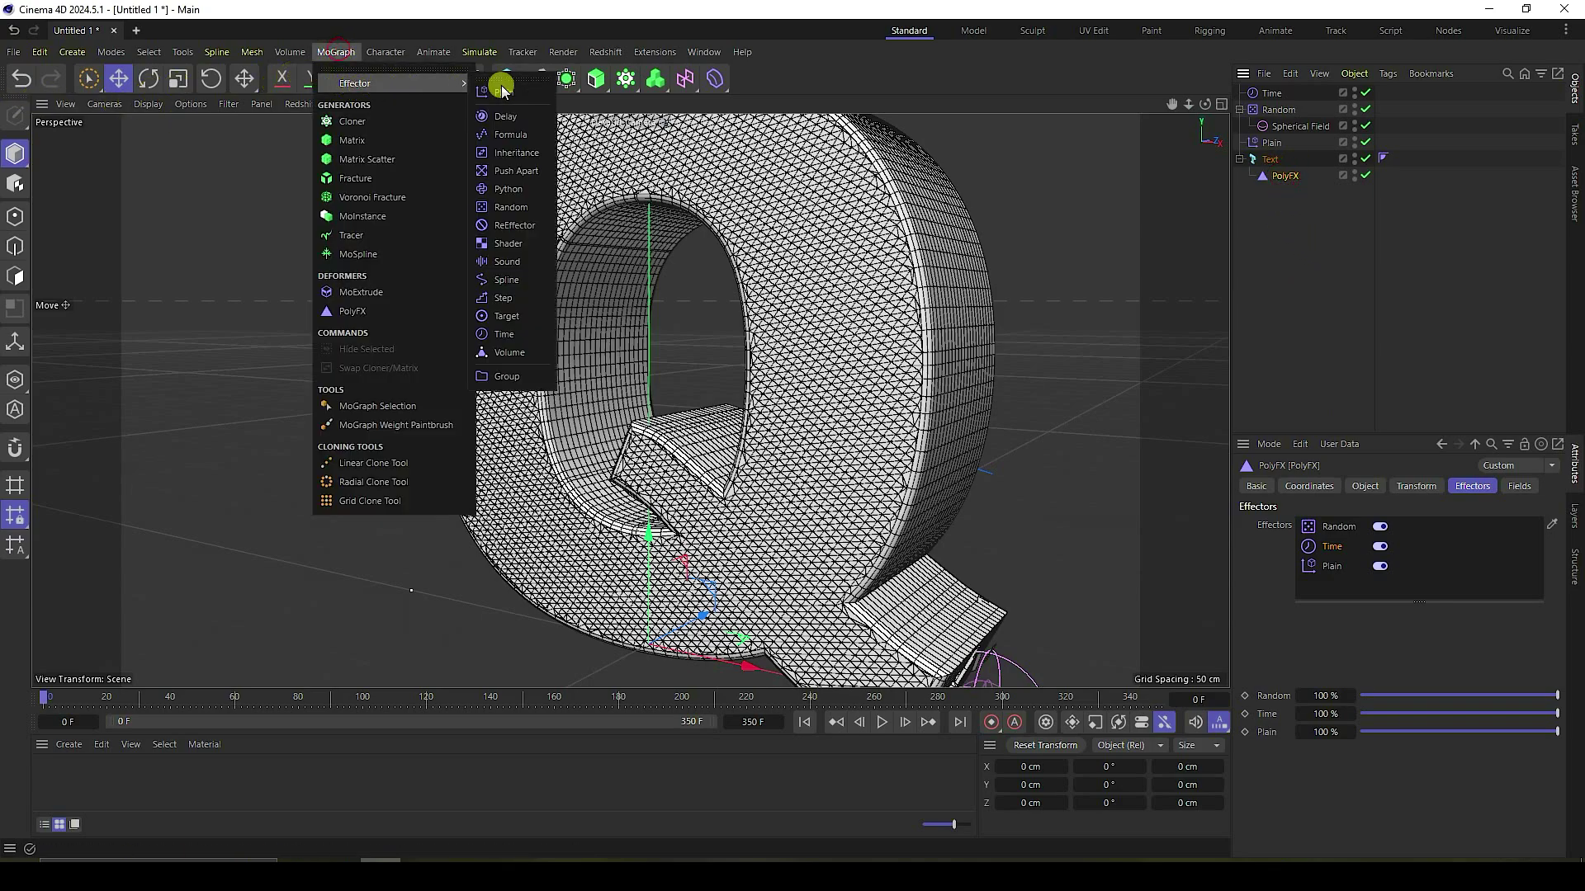
click(506, 115)
click(1379, 483)
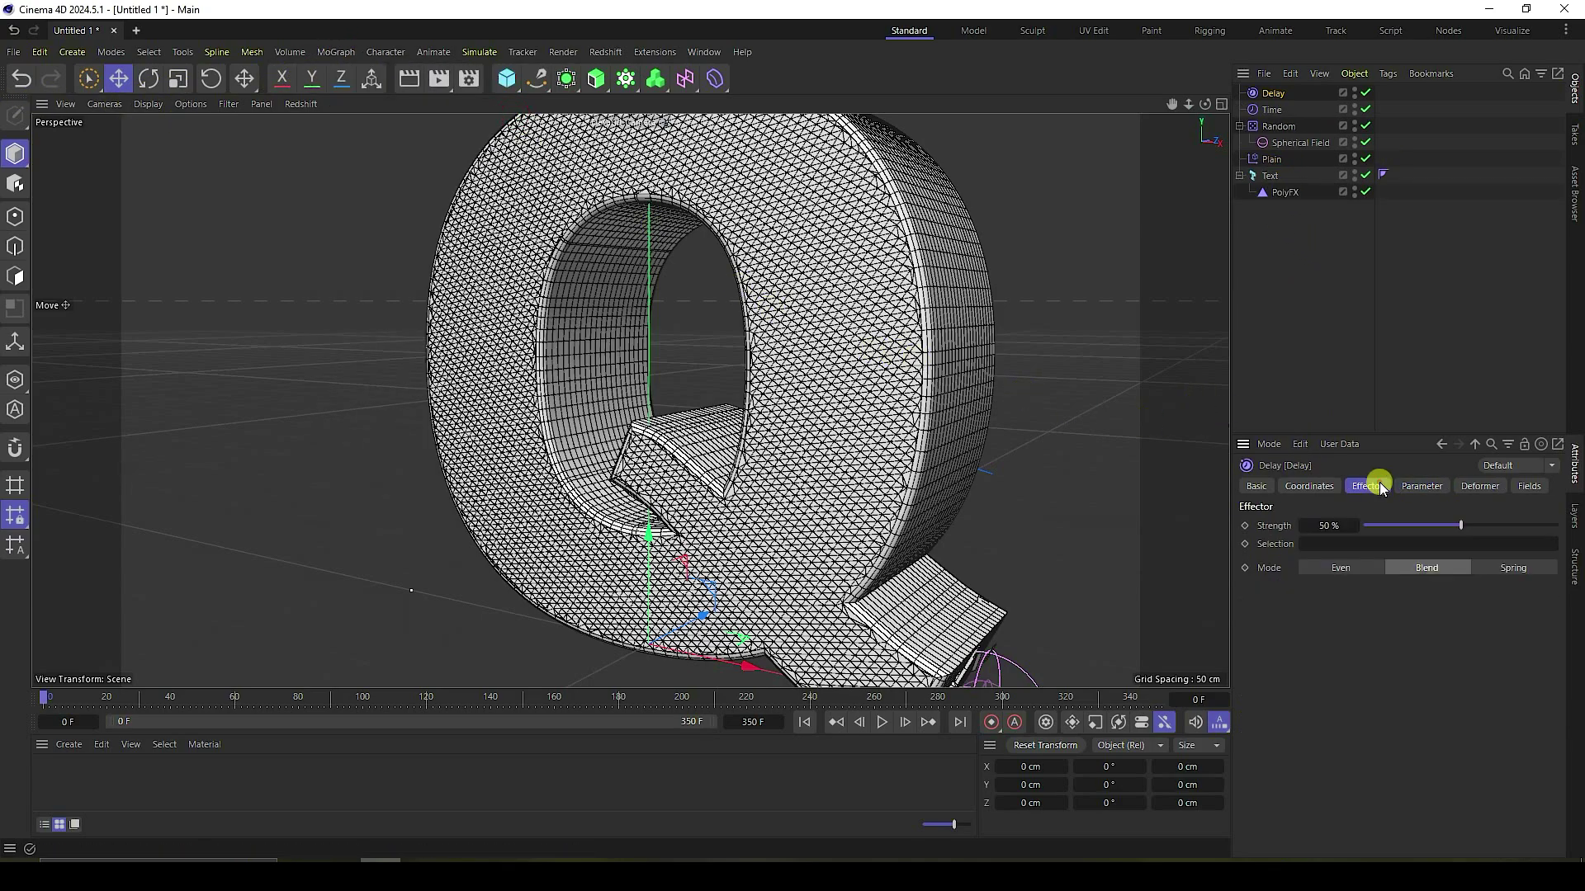
click(1511, 569)
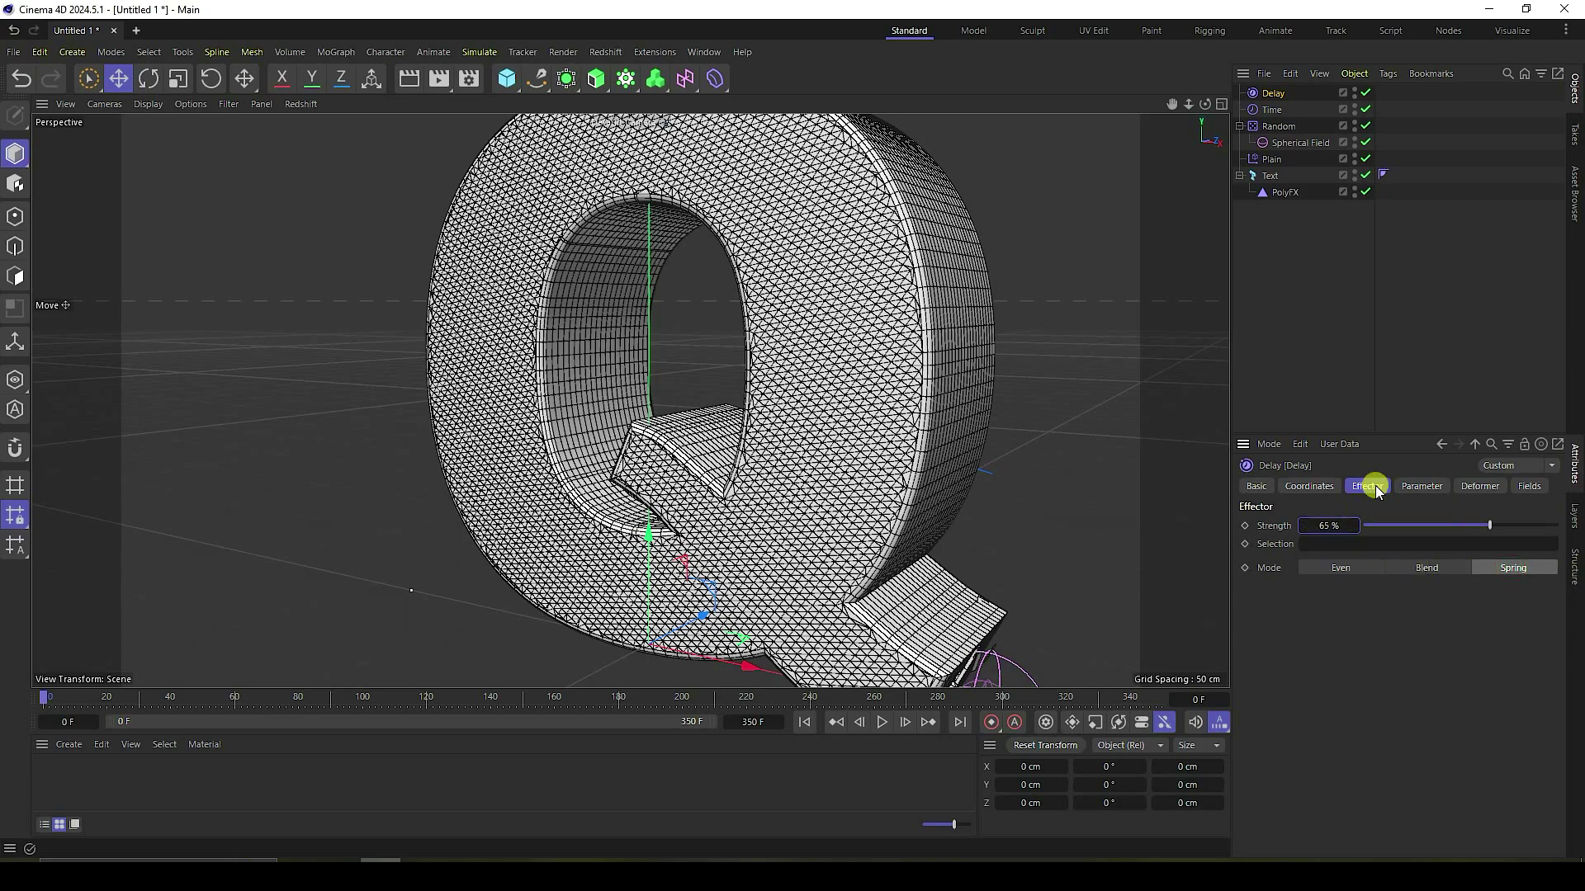
Step: Confirm Delay appears in PolyFX's effectors and preview the delayed shattering
click(1286, 193)
click(1519, 486)
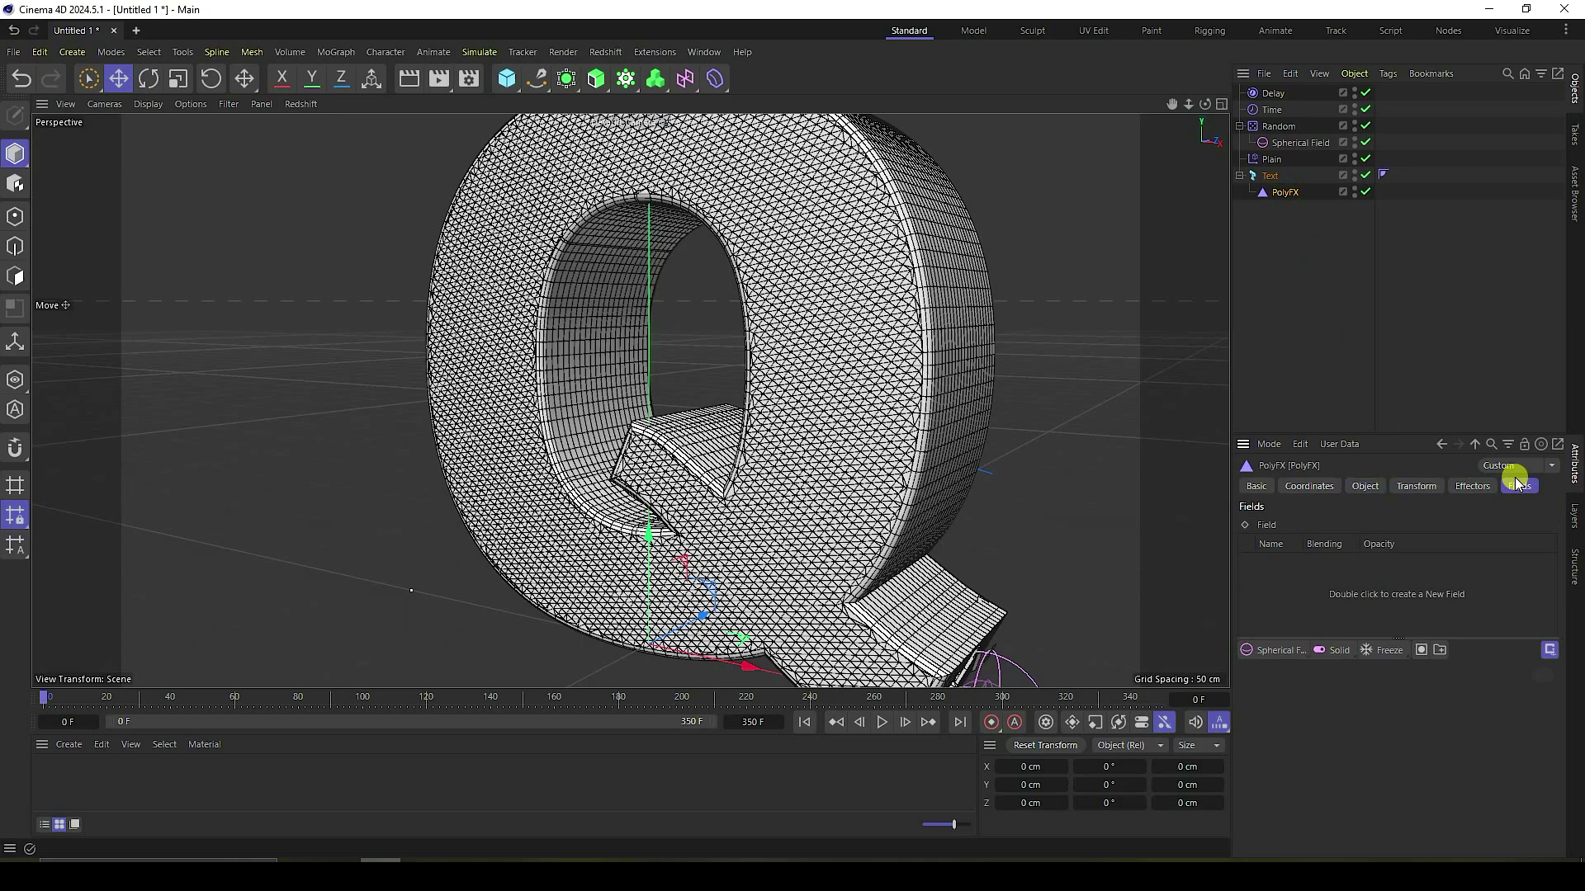
click(1470, 488)
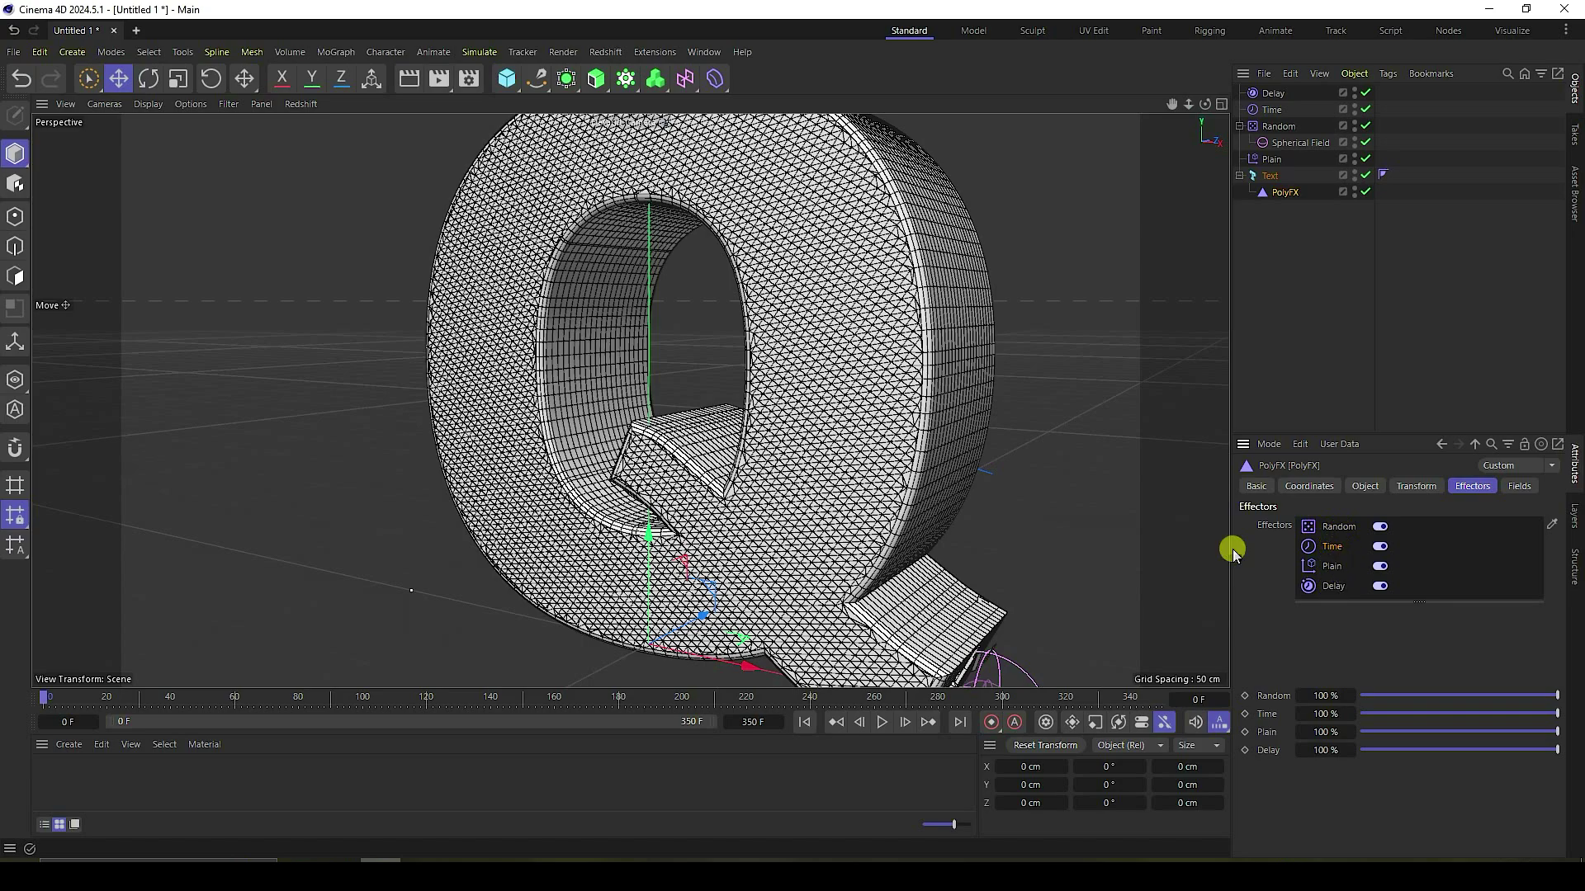
click(880, 722)
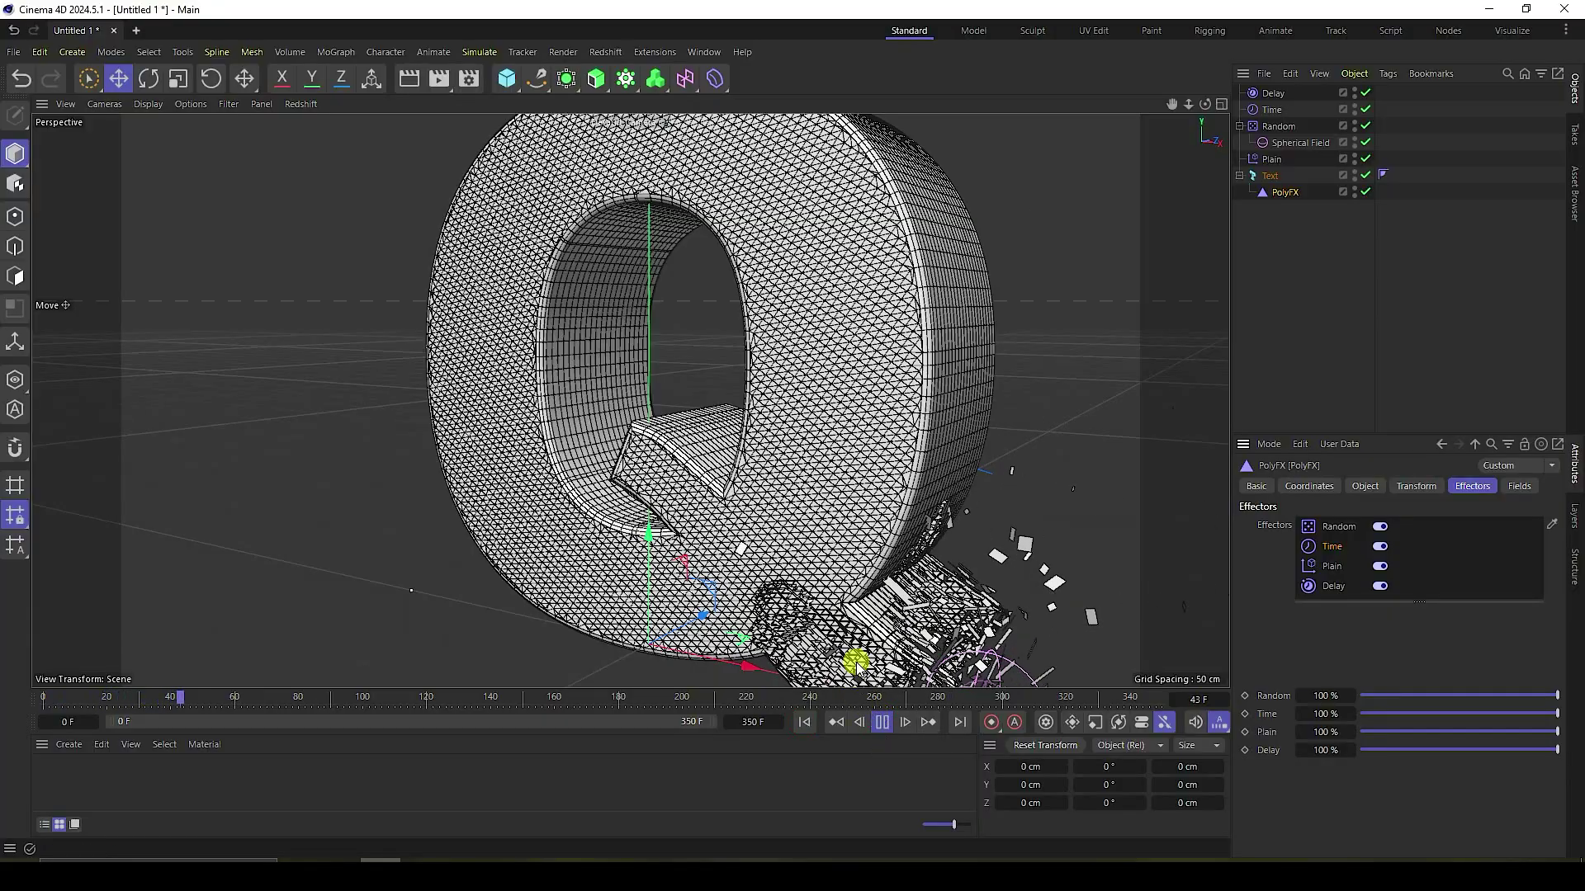
scroll(849, 658, down, 1)
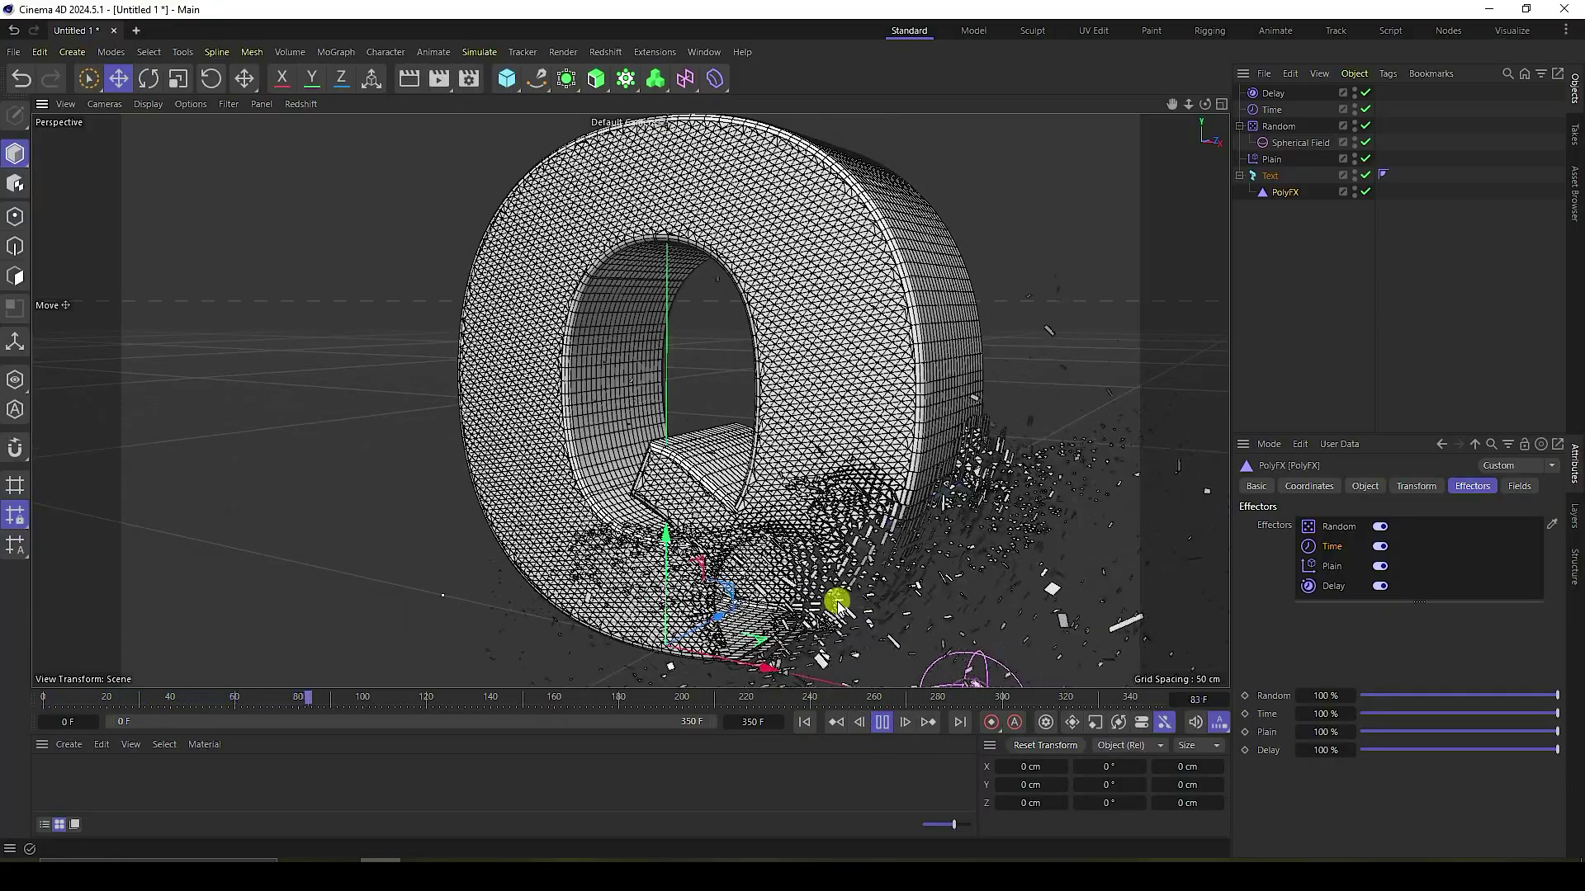
scroll(764, 578, up, 2)
scroll(764, 547, up, 3)
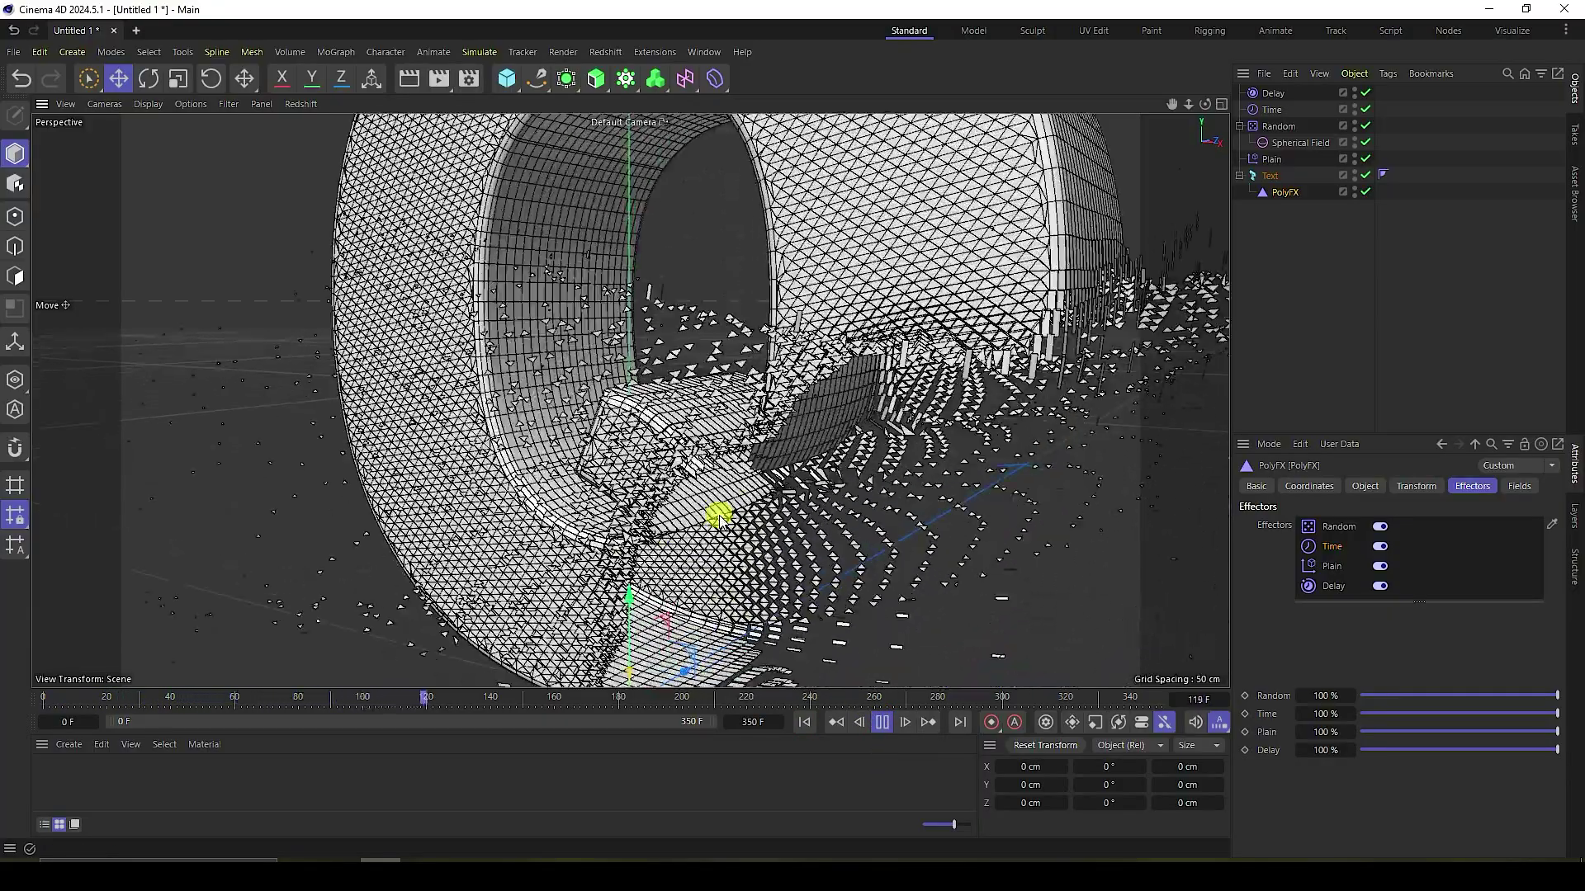
scroll(756, 535, down, 3)
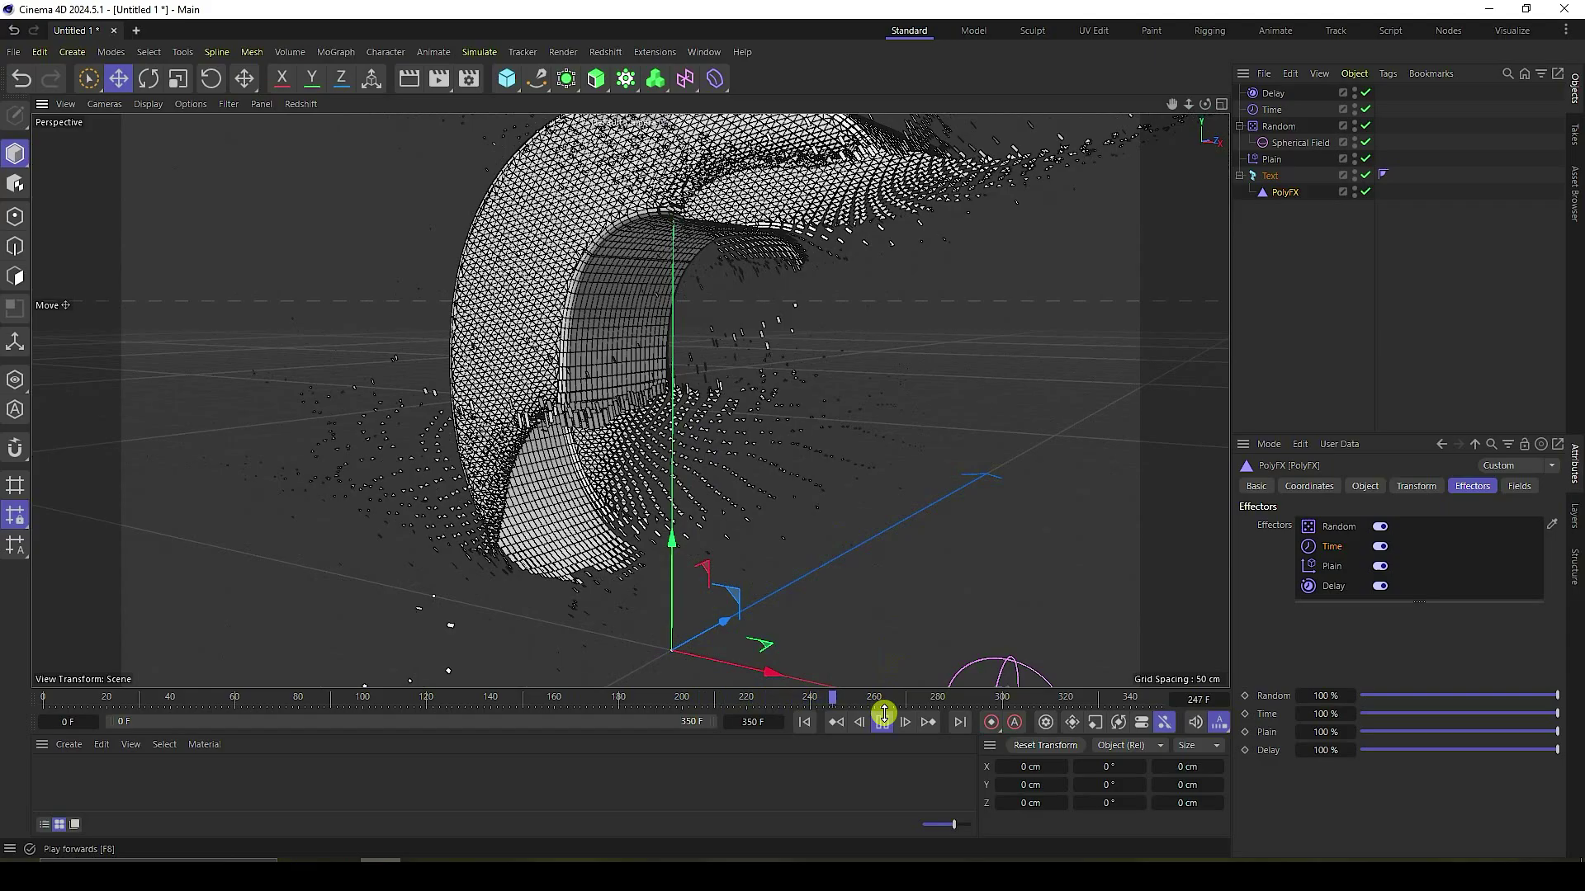
scroll(806, 594, down, 3)
scroll(712, 357, up, 2)
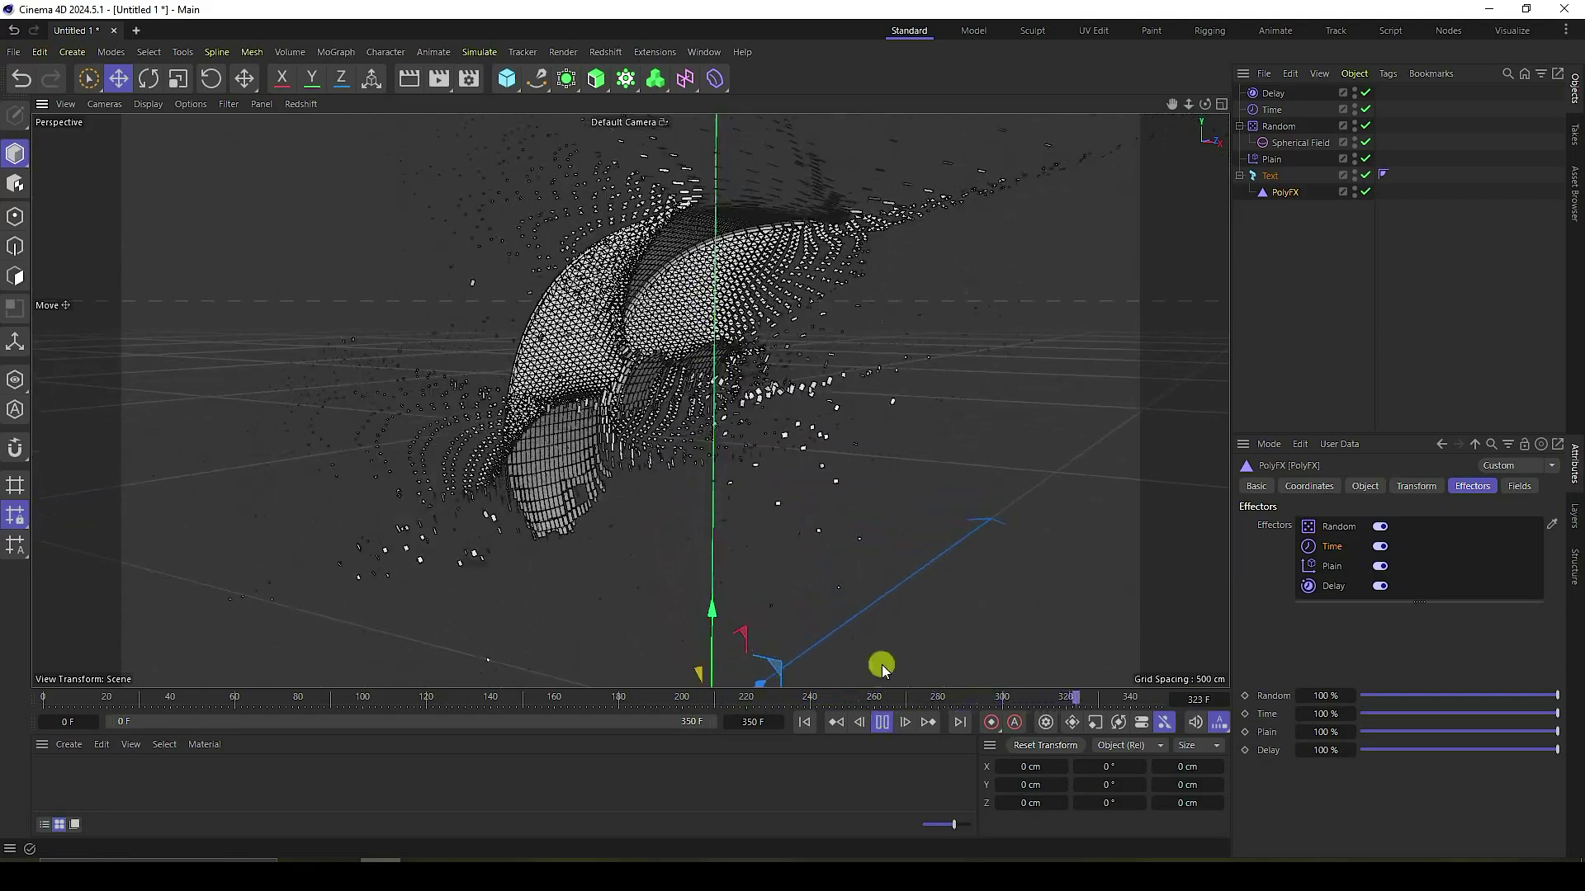
click(883, 722)
Step: Extend the animation's end frame to 400 and return to the start
click(771, 720)
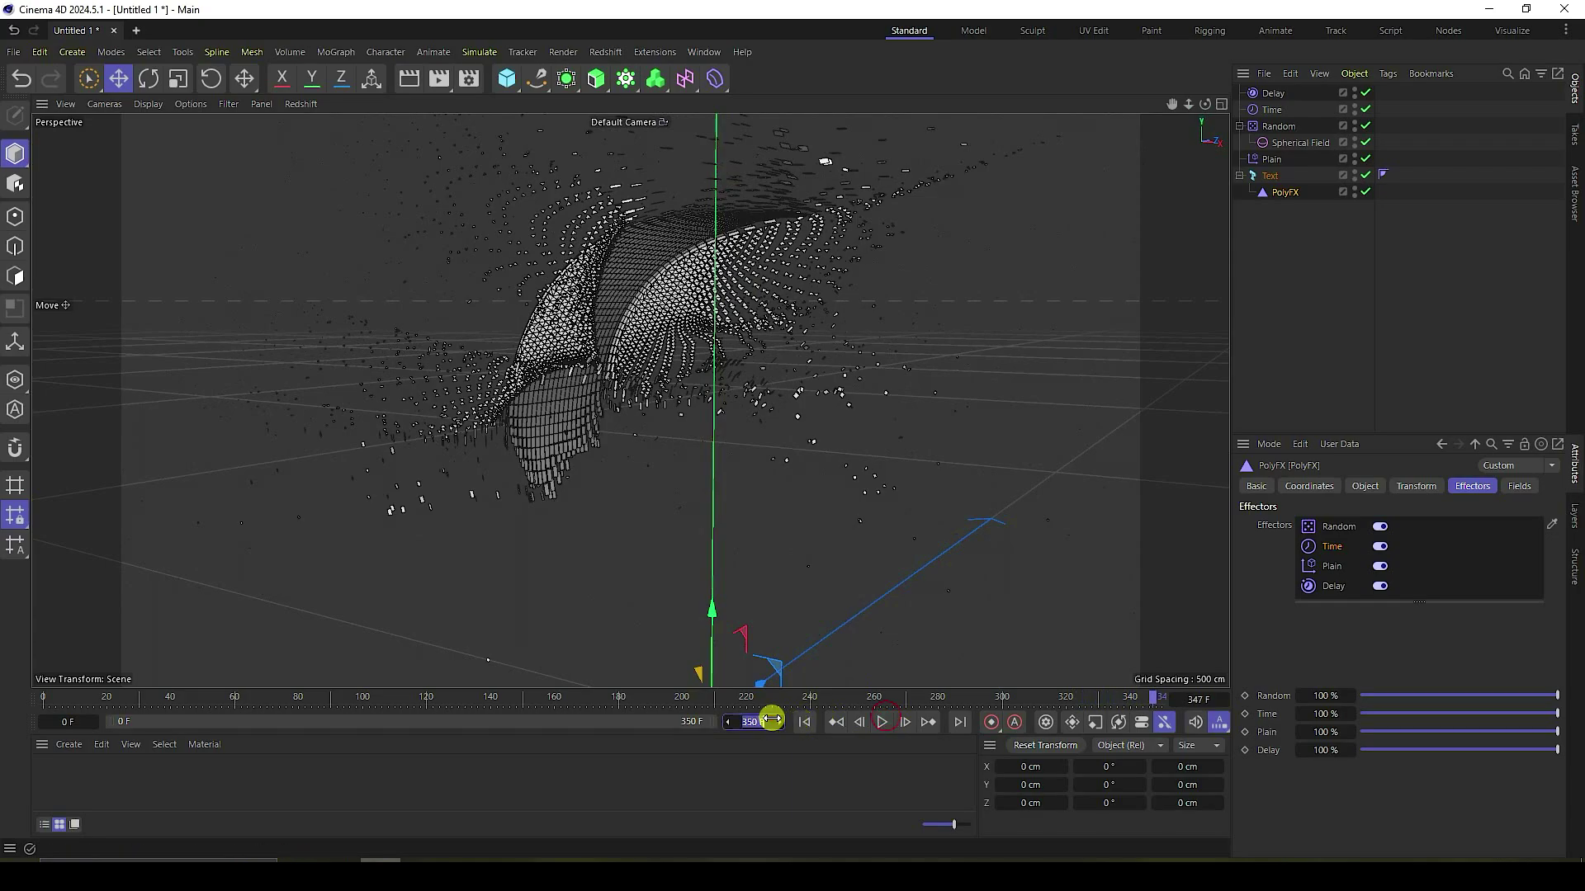
text(400)
key(Return)
click(804, 722)
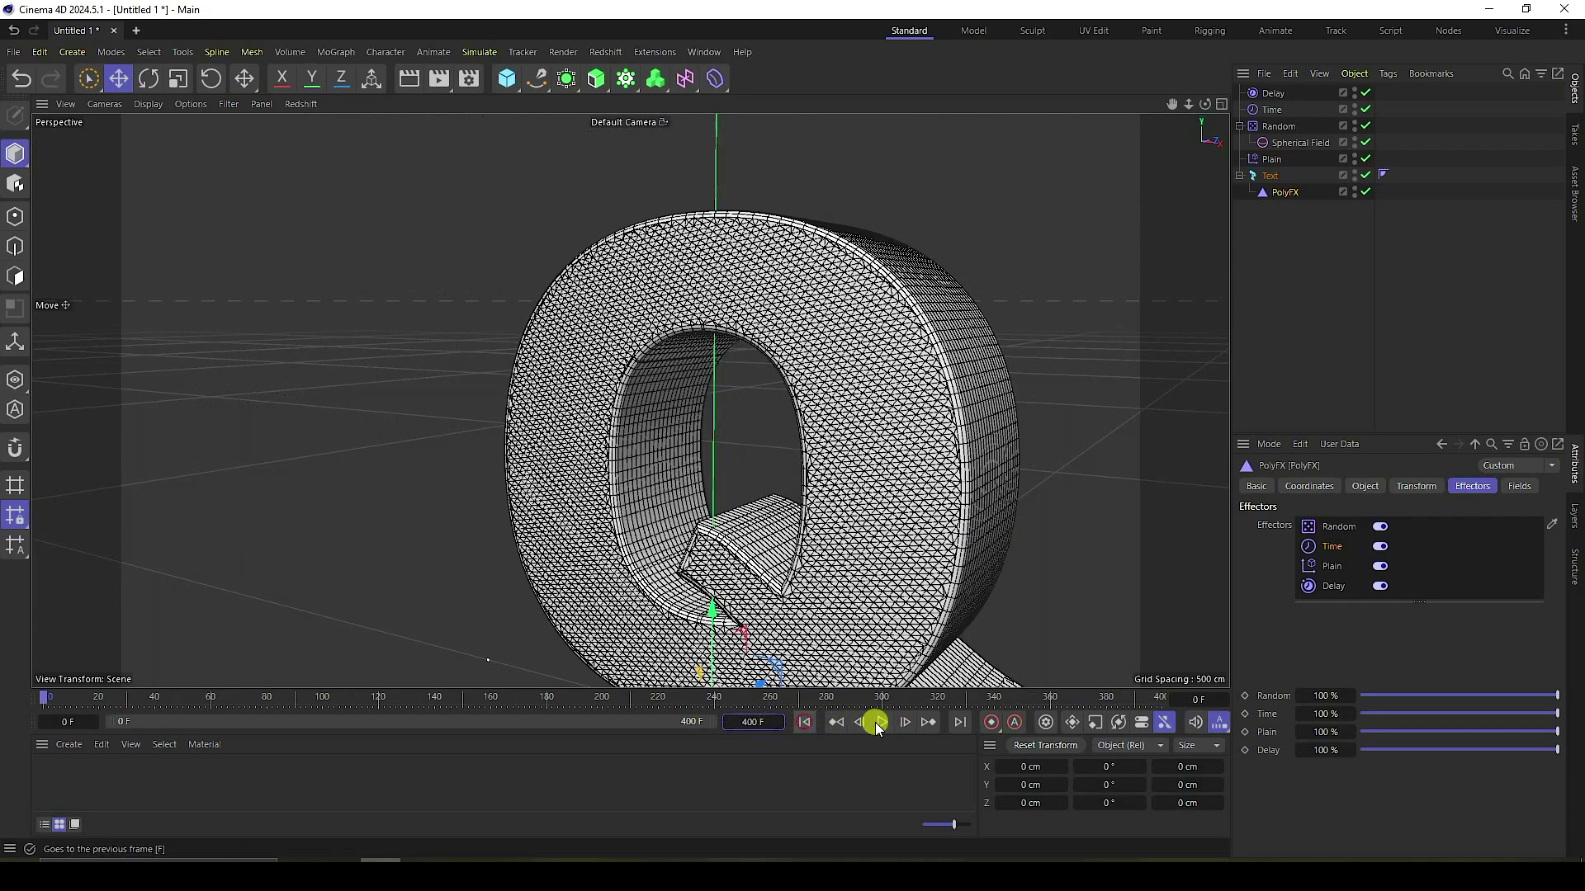
scroll(713, 444, down, 3)
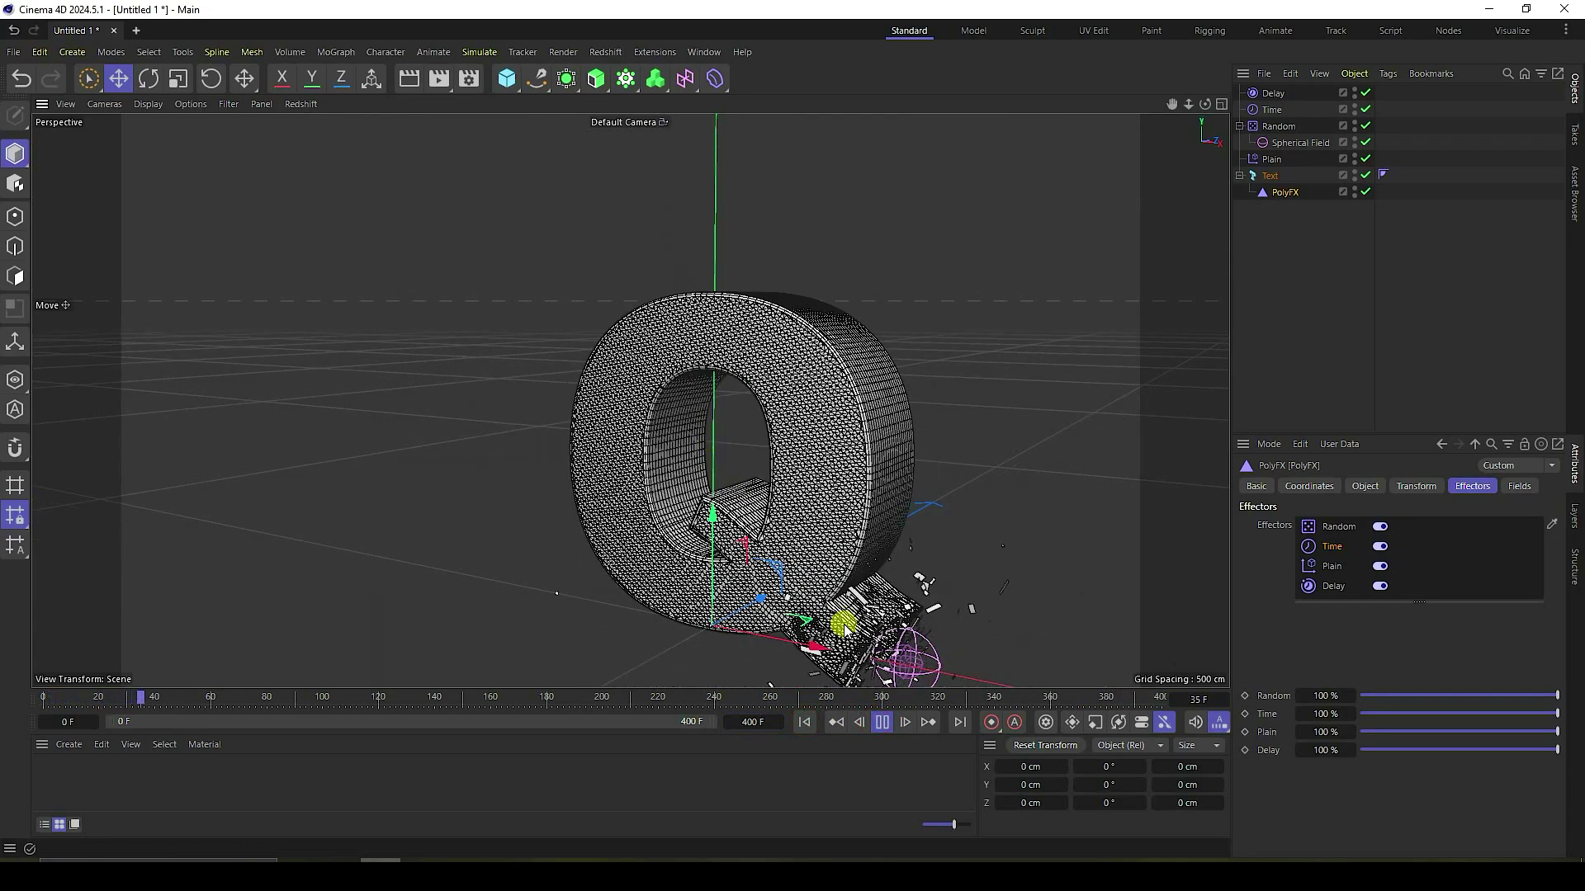
scroll(871, 650, up, 2)
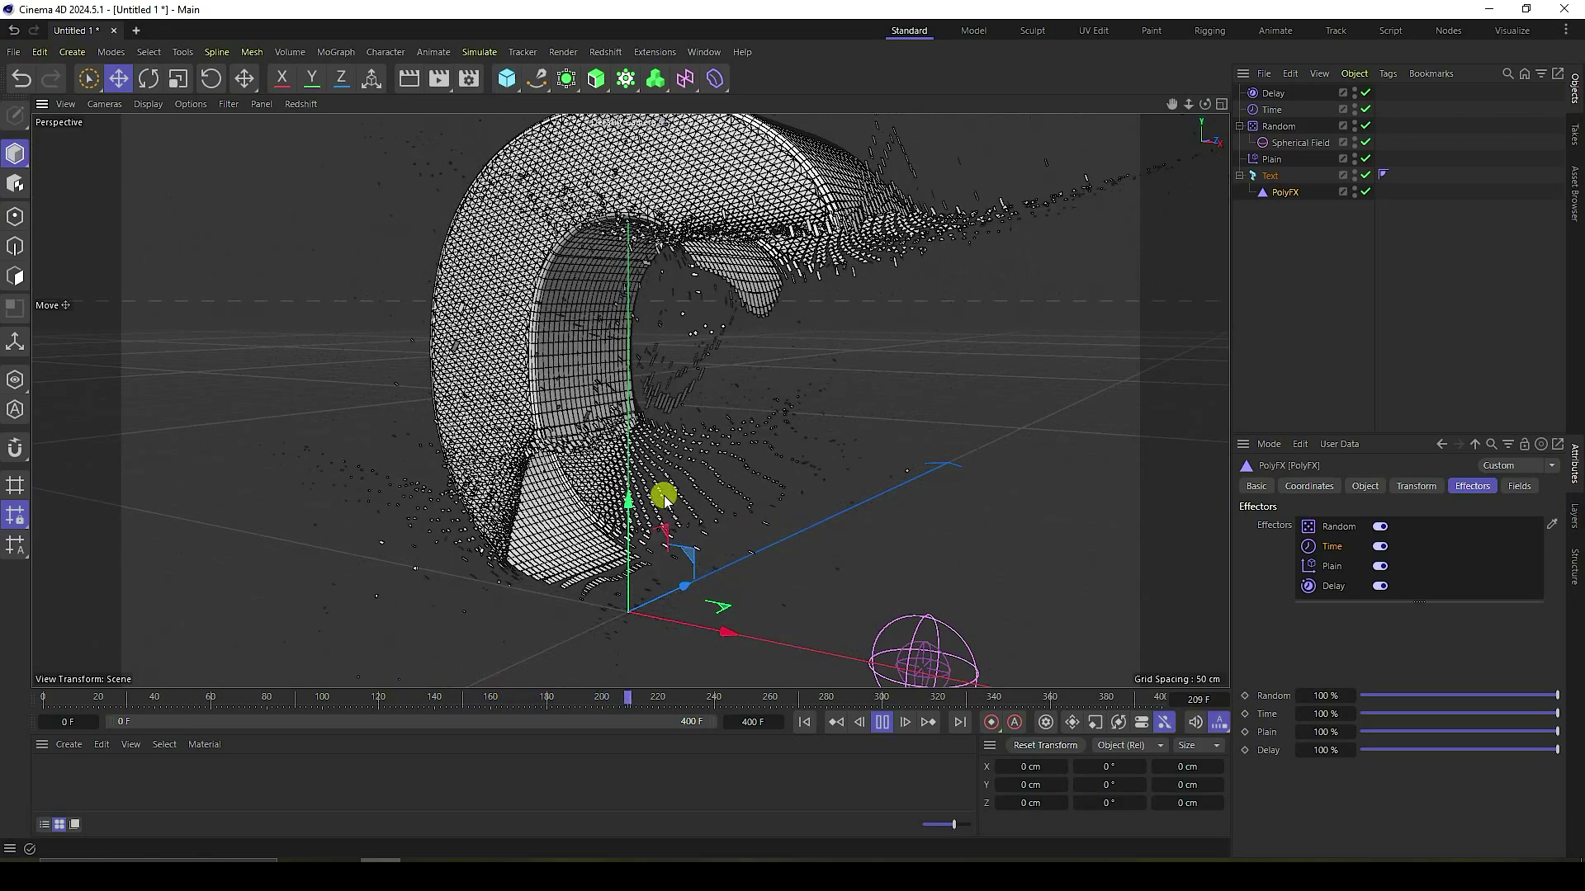
Step: Keyframe the Q text's heading at 0° on frame 0 and 360° on frame 350
click(881, 722)
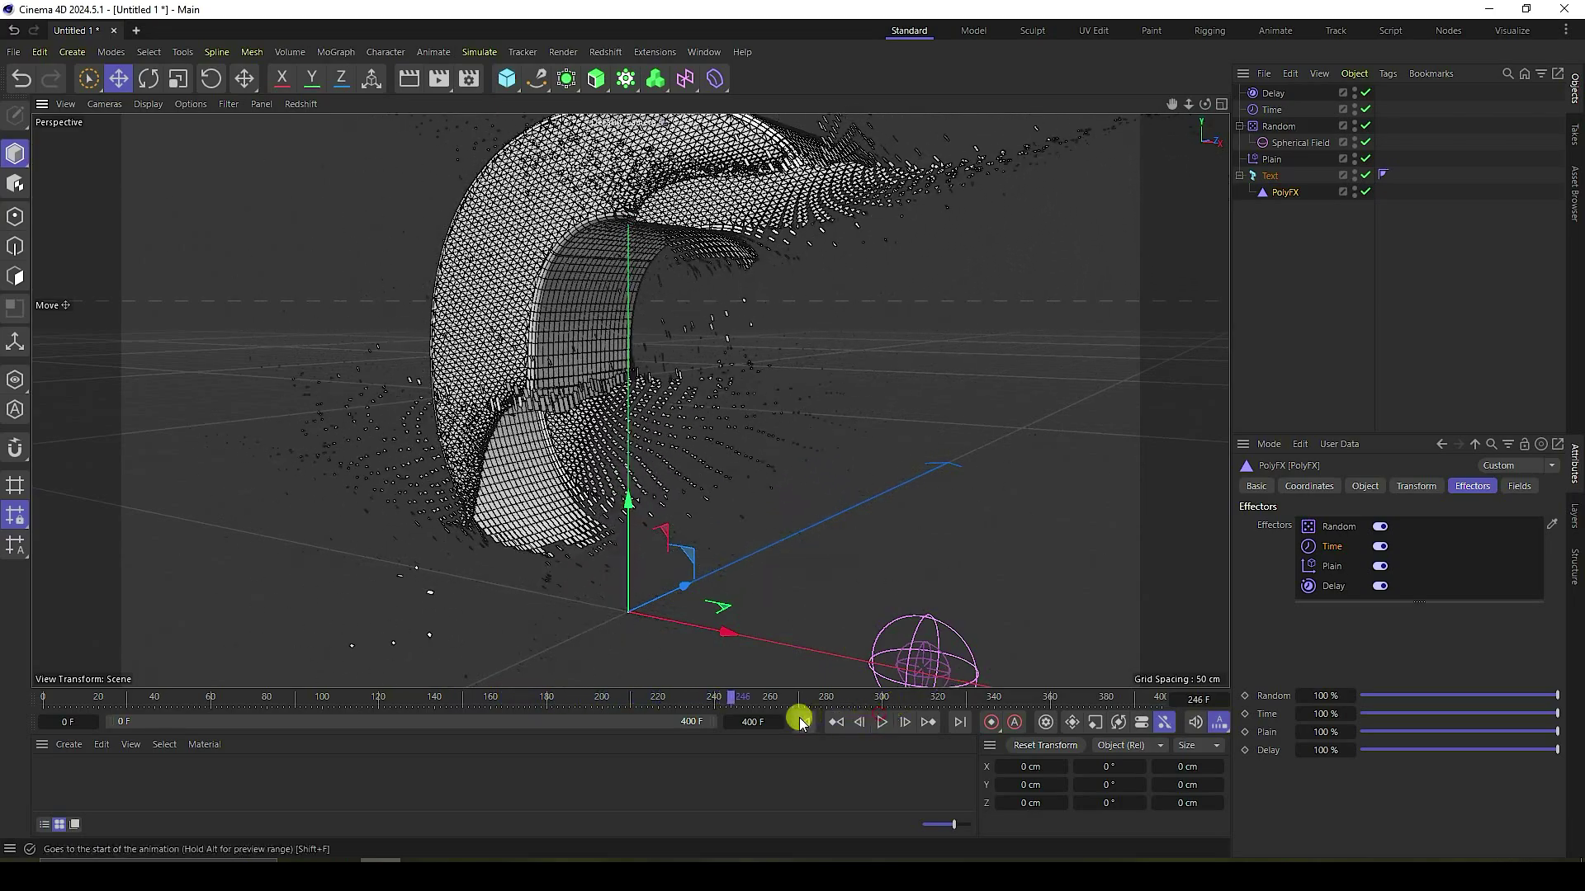
click(804, 722)
click(1269, 175)
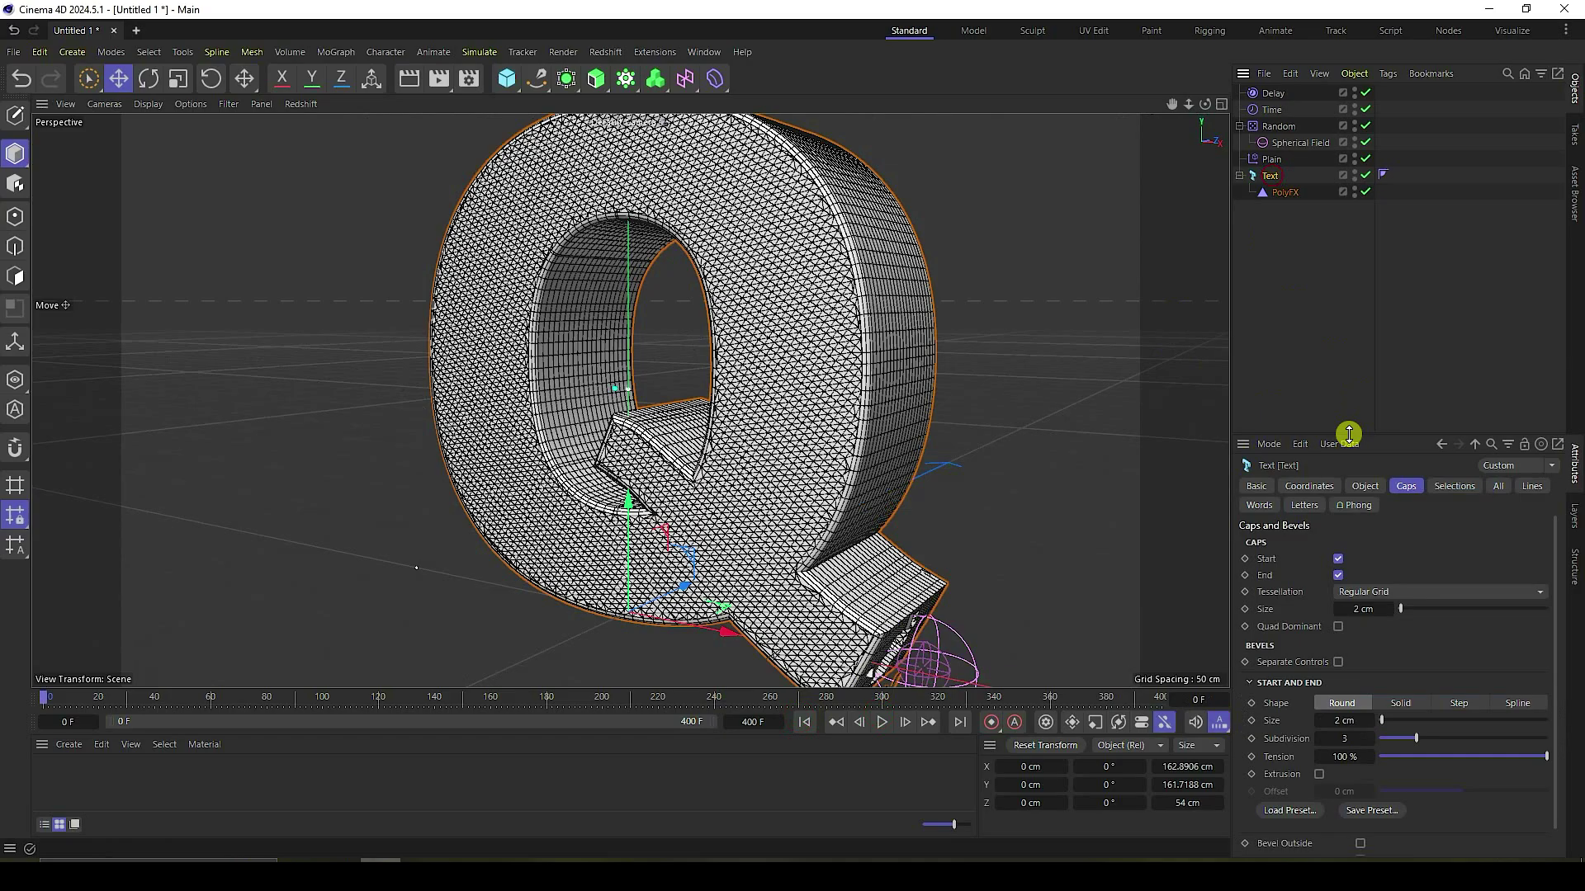
click(1366, 487)
click(1314, 486)
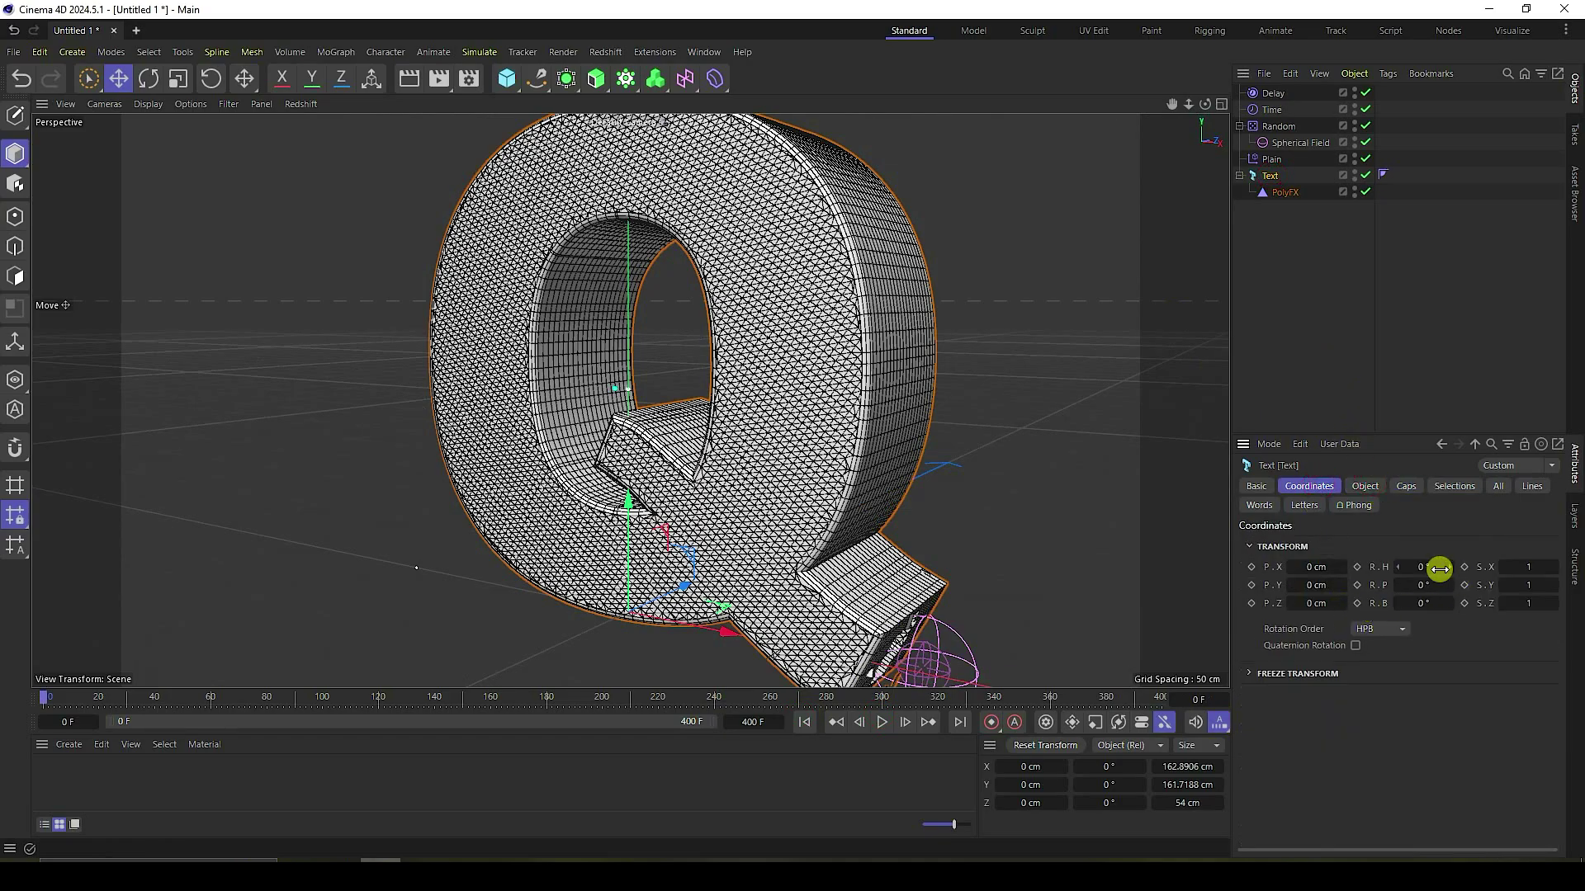
drag(1420, 567, 1418, 568)
key(Return)
drag(1021, 699, 1023, 698)
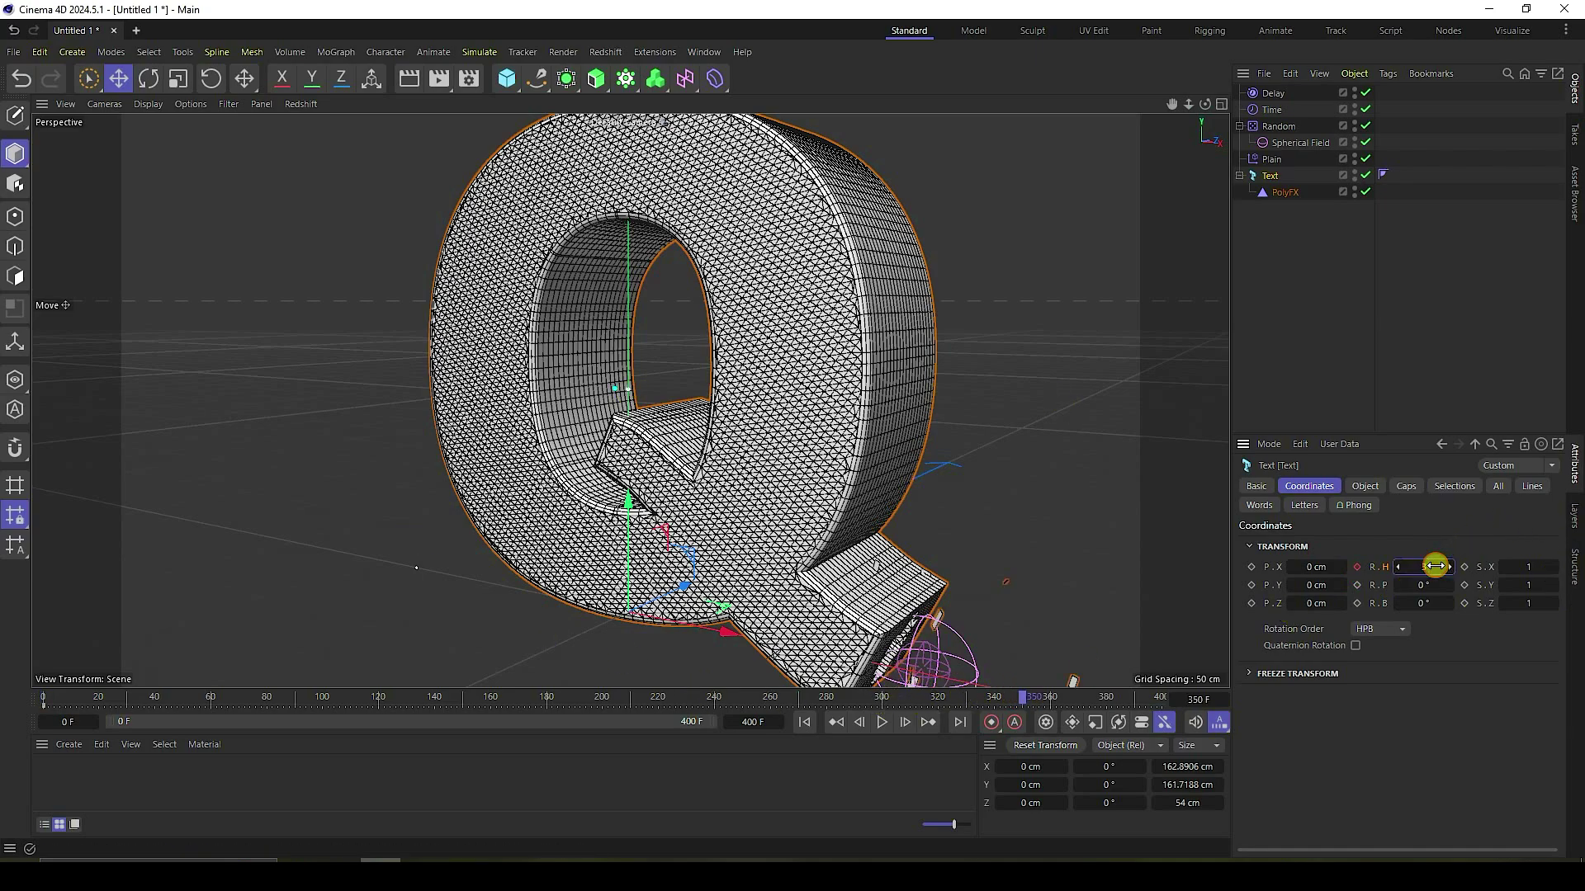
click(1356, 567)
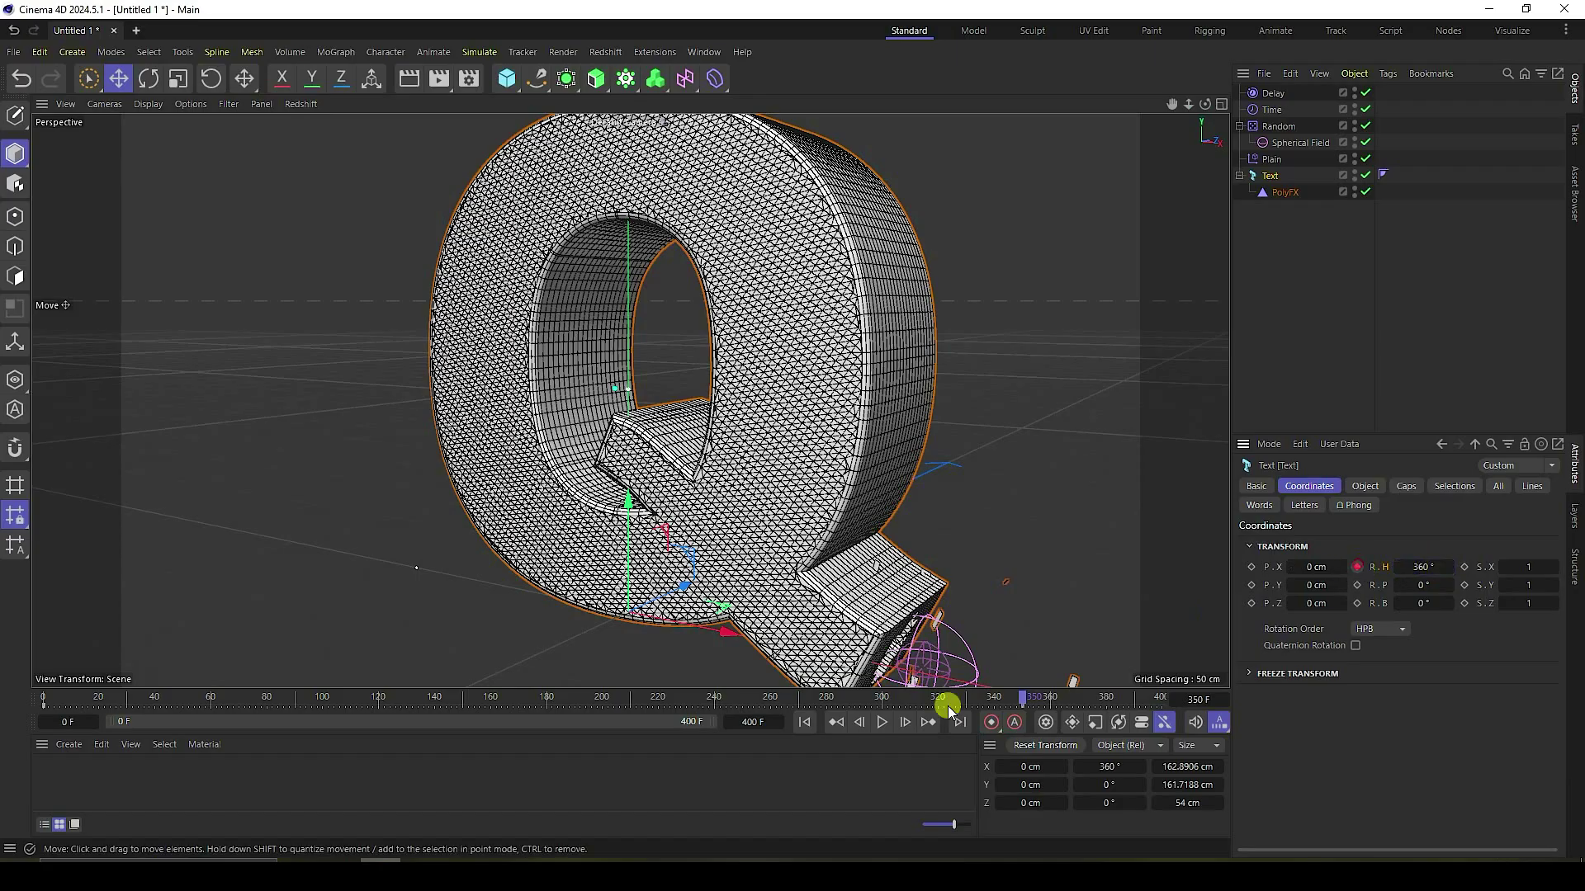
click(805, 722)
Step: Preview the shatter, then set the end frame to 450 and rewind to frame 0
click(880, 722)
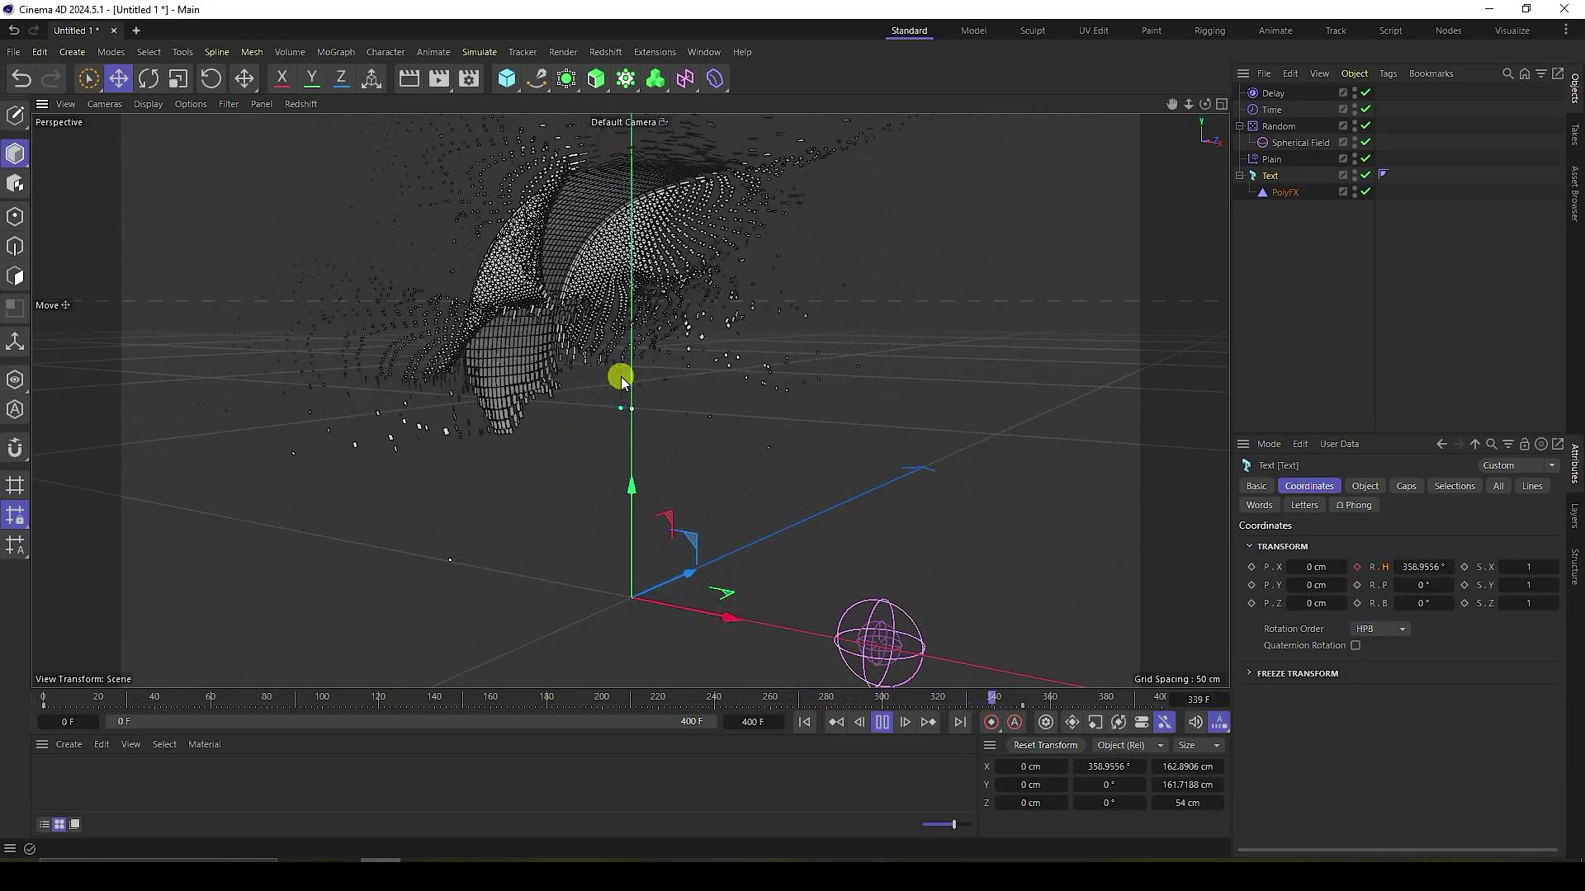
click(884, 723)
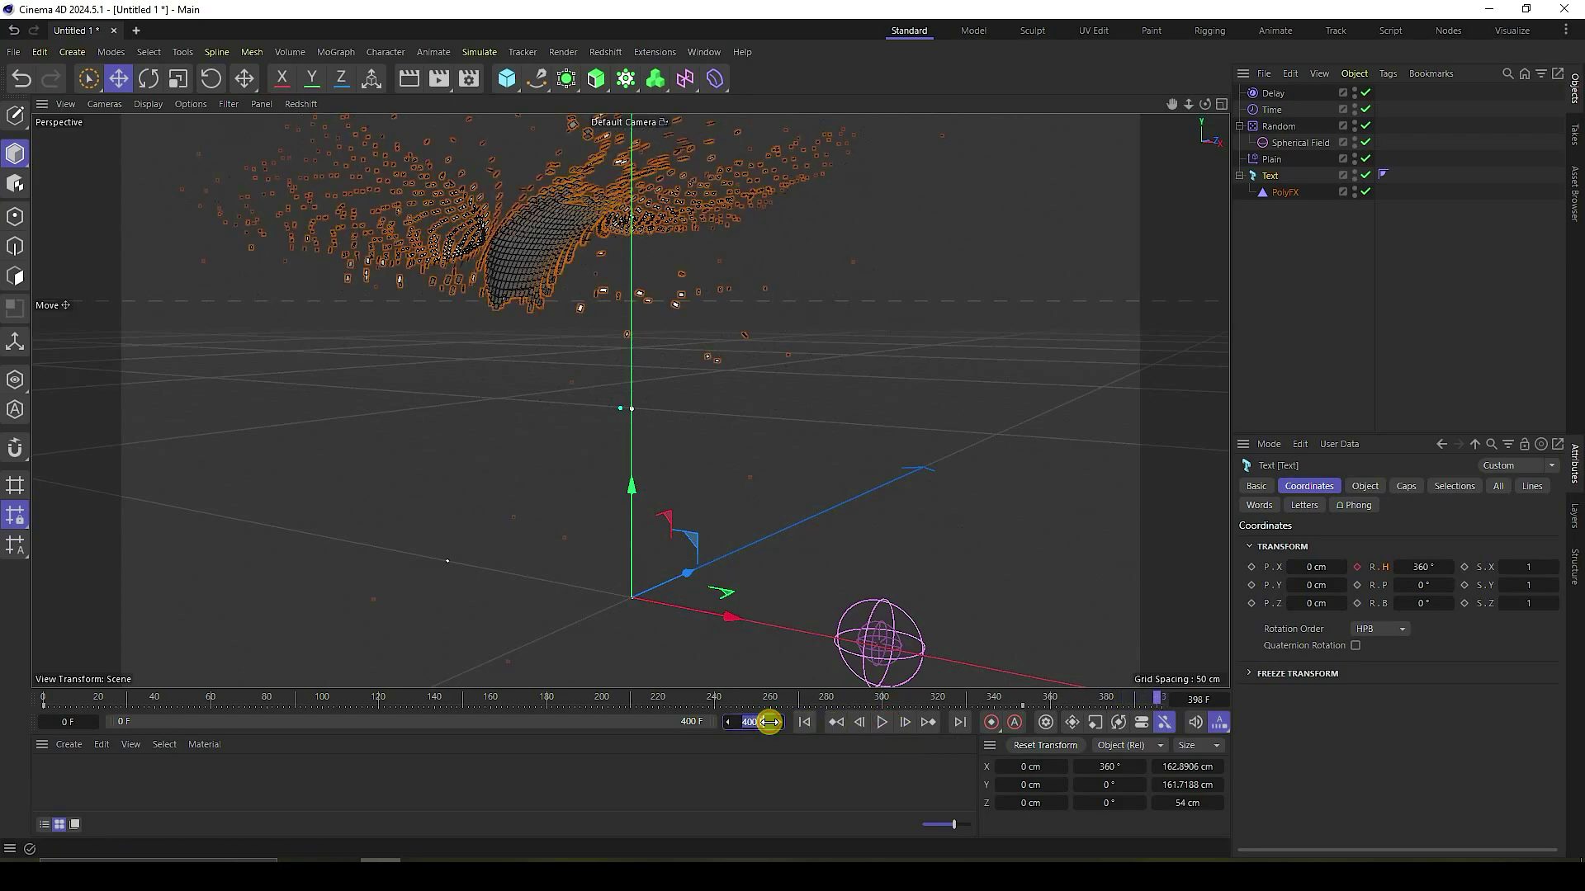
click(768, 723)
text(450)
key(Return)
click(805, 723)
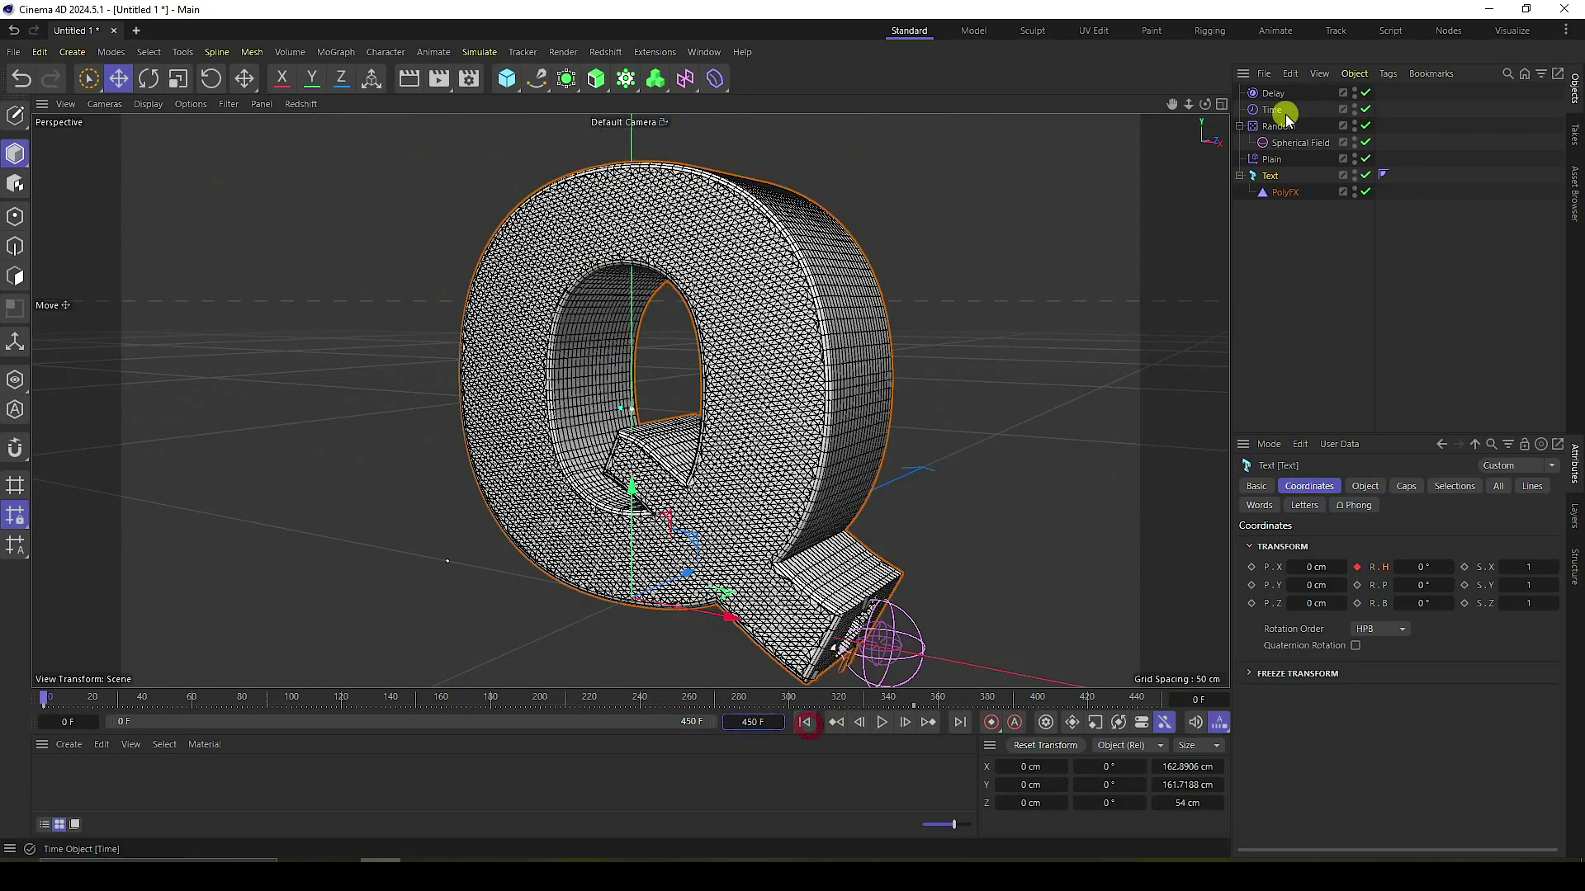
Step: Create a null and move Delay through PolyFX inside it
drag(512, 86, 542, 107)
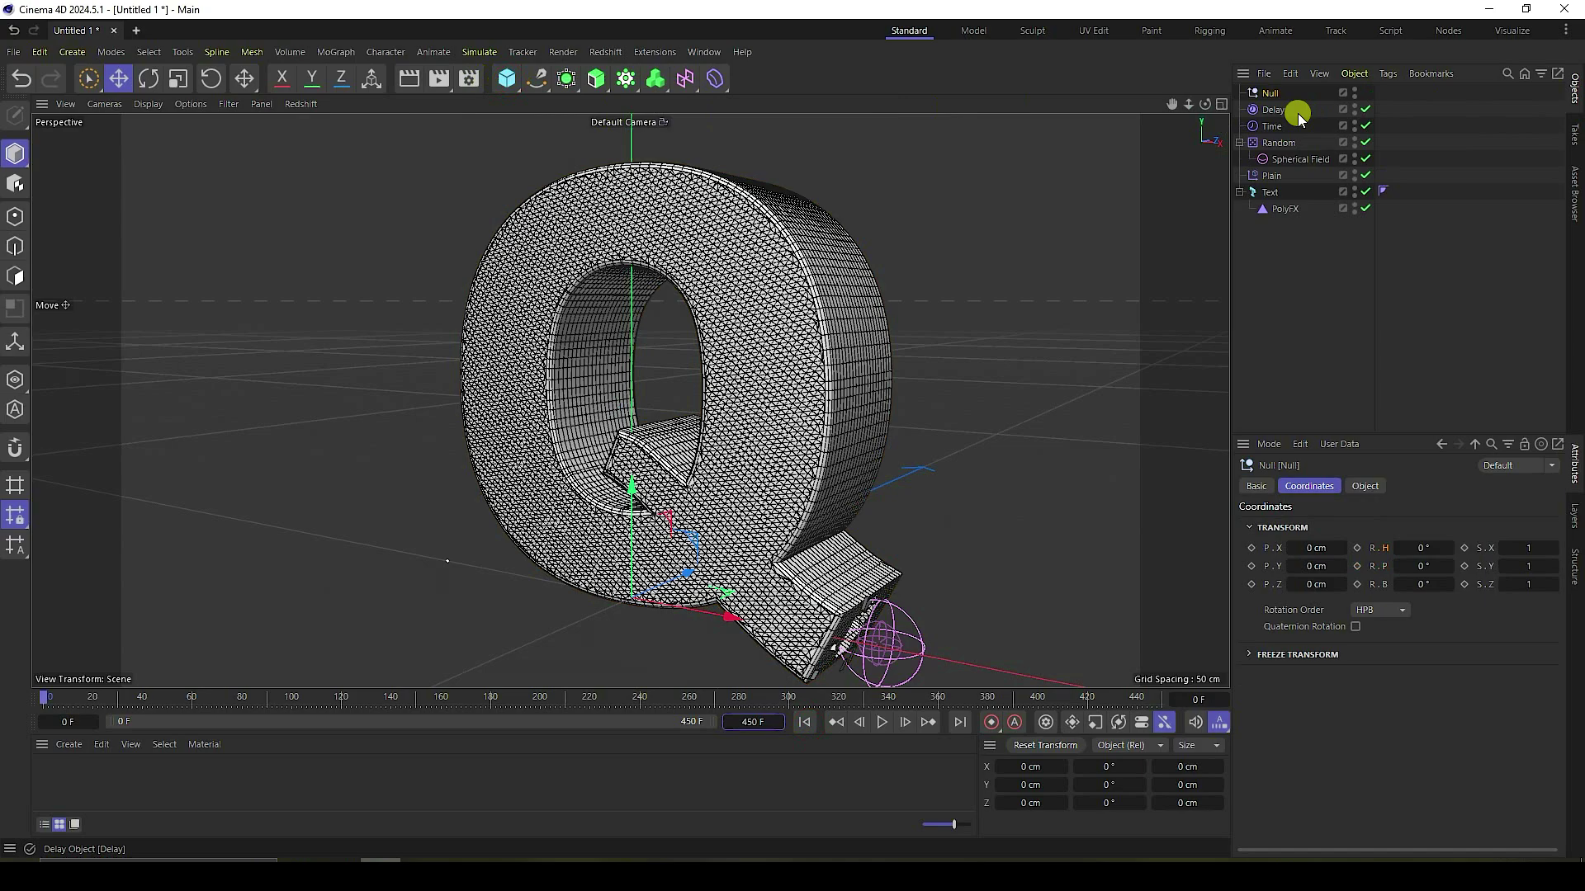
click(1271, 111)
shift+click(1277, 213)
drag(1267, 106, 1255, 96)
Step: Rename the null to 'Q' and select the Q group
double_click(1269, 96)
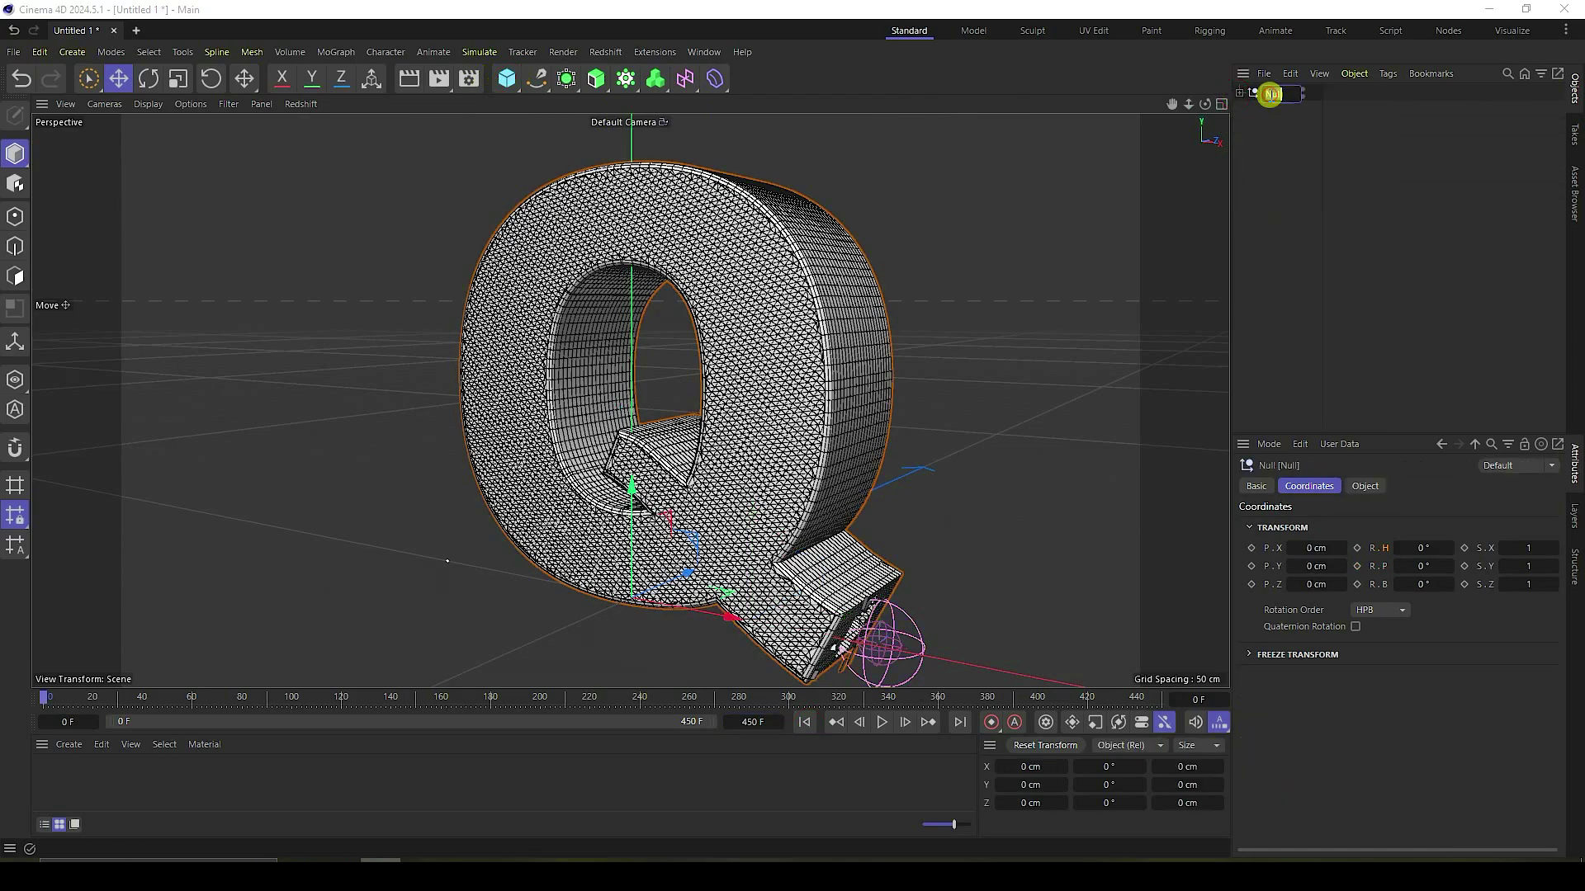
text(Q)
click(1278, 175)
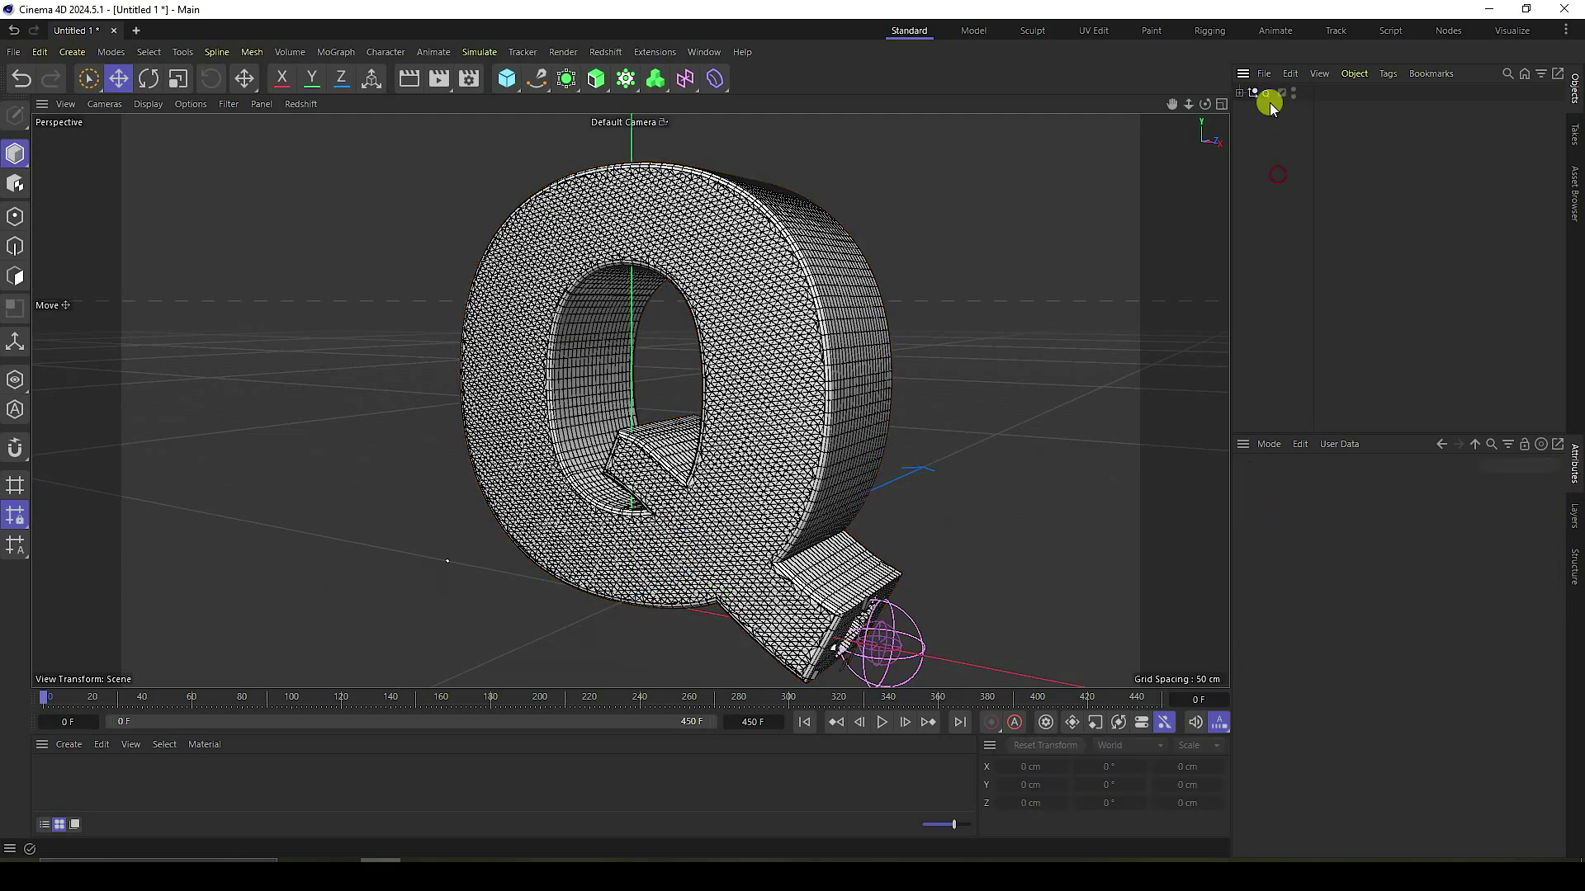
click(1262, 97)
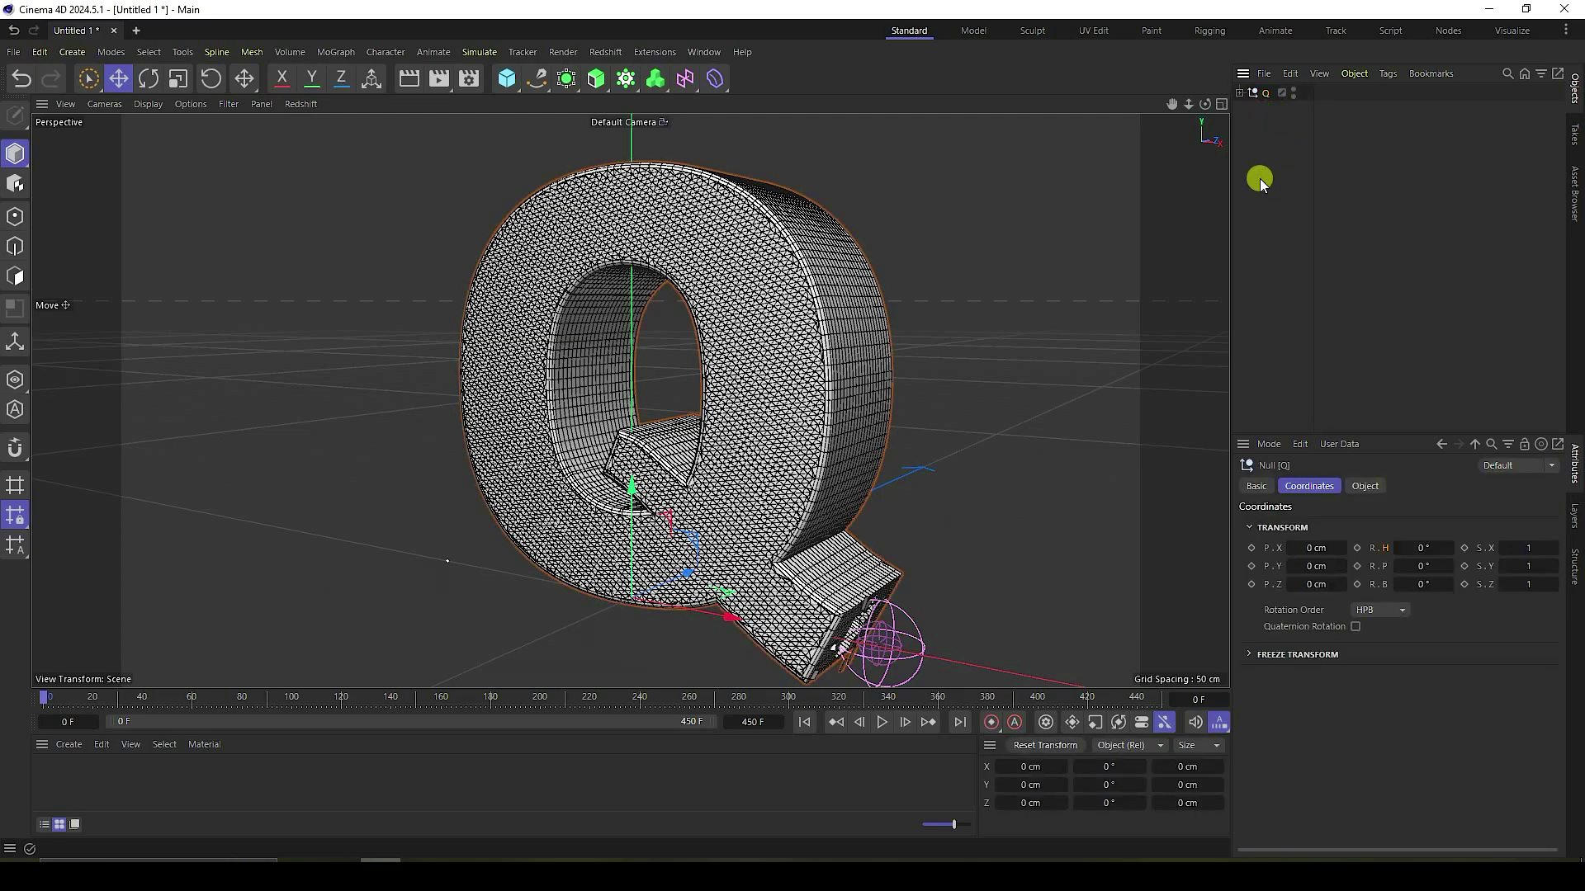
scroll(918, 467, down, 3)
Step: Maximize the Front view and shift the Q.1 copy left along X
middle_click(918, 468)
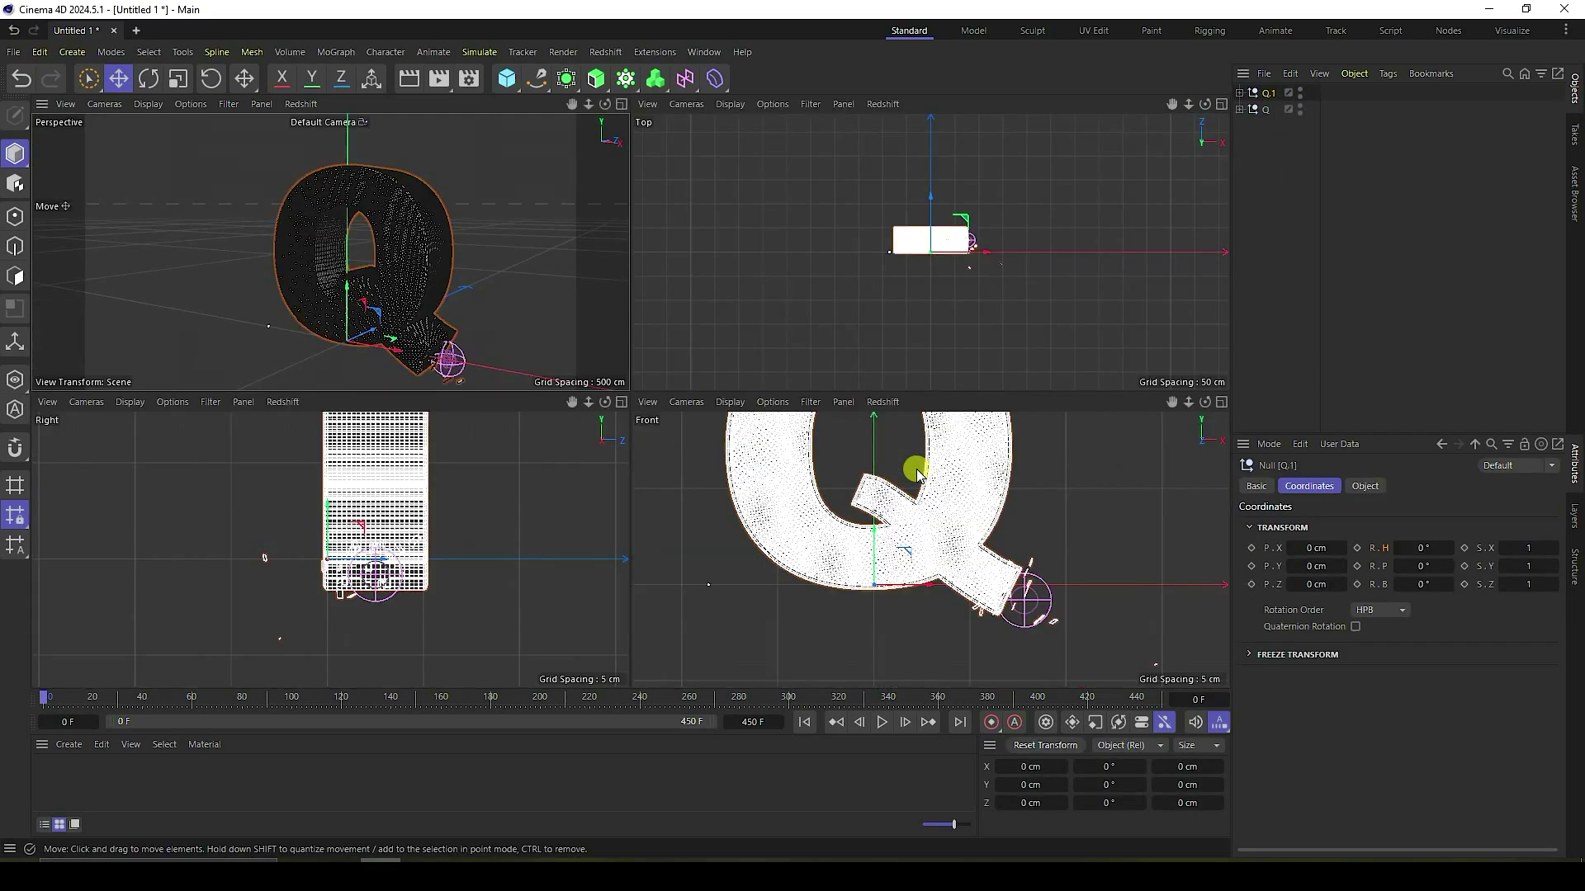
middle_click(916, 506)
scroll(914, 507, down, 3)
click(118, 79)
scroll(905, 507, down, 2)
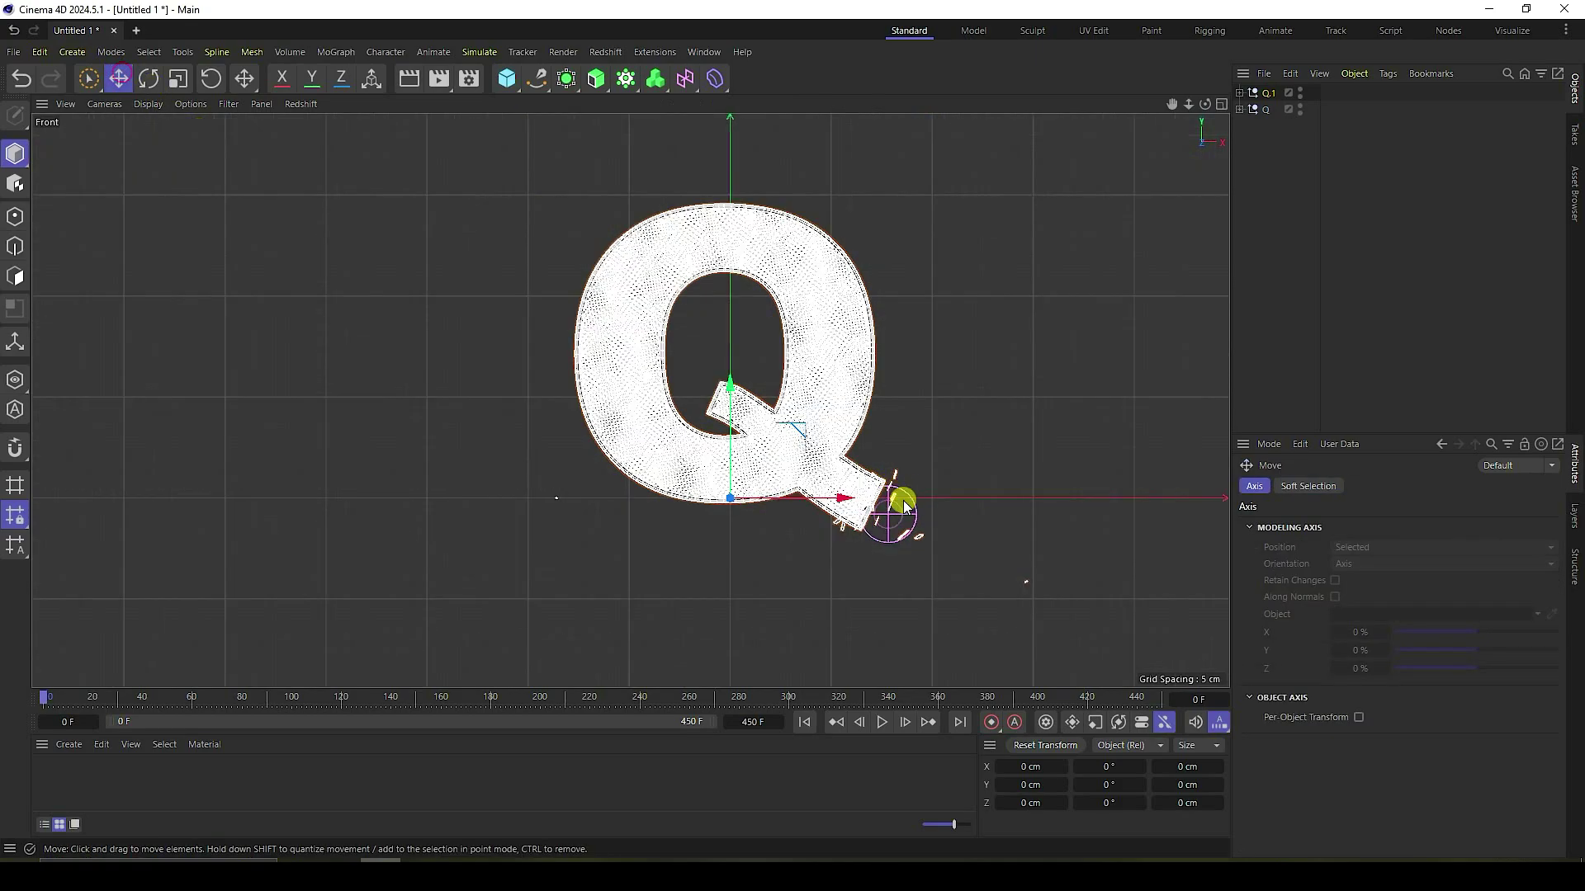
drag(844, 498, 528, 463)
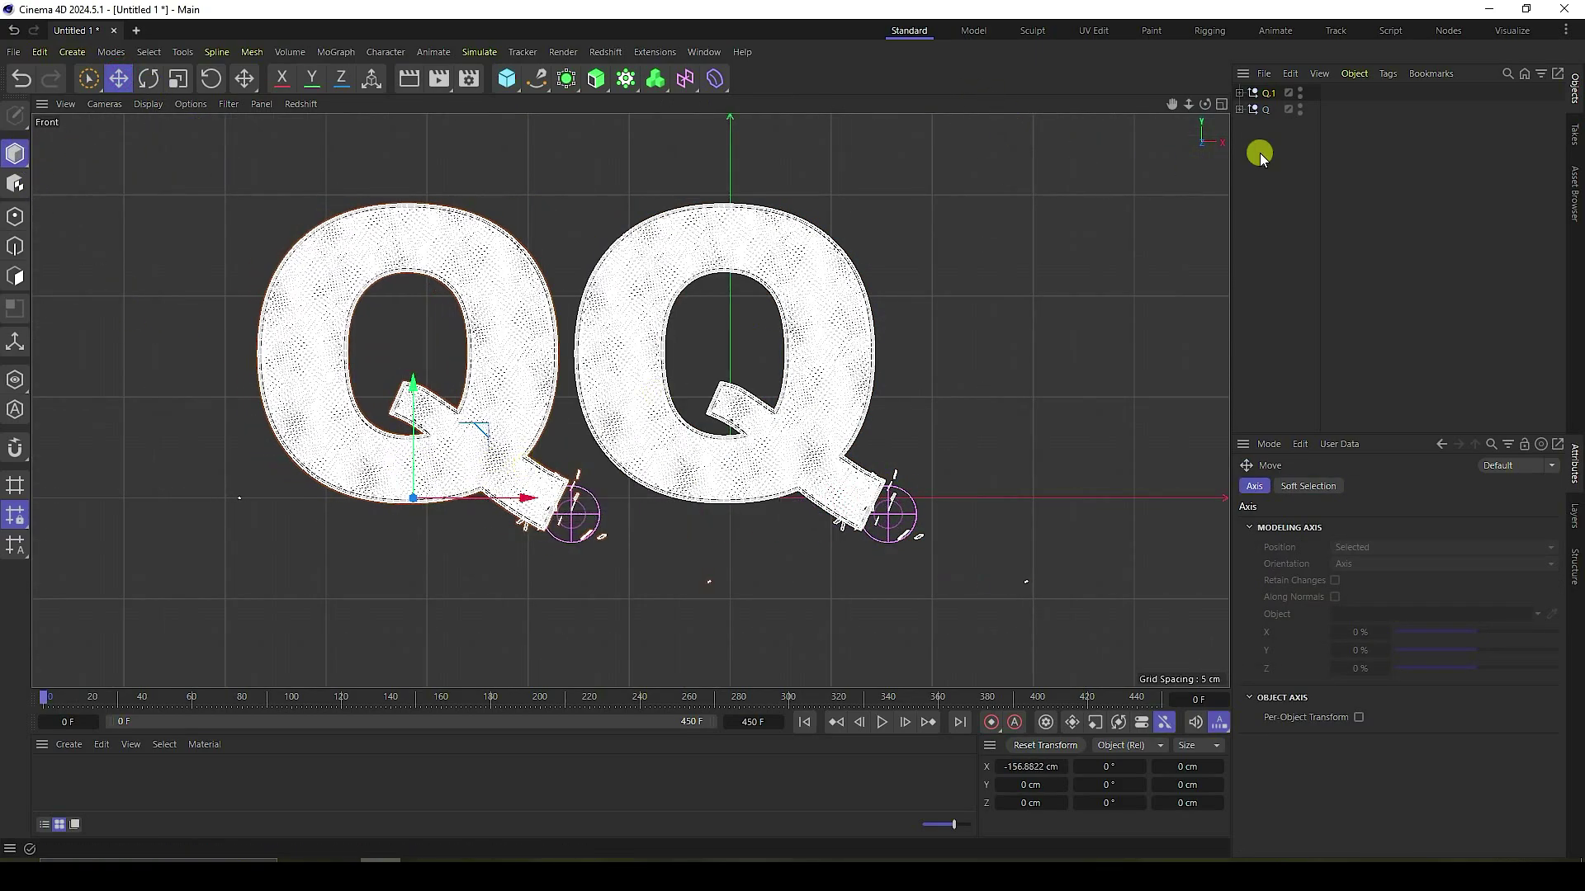
Step: Move the original Q right to about 95.6 cm and bring Q.1 toward centre at -80.89 cm
click(1265, 111)
drag(777, 517, 1022, 518)
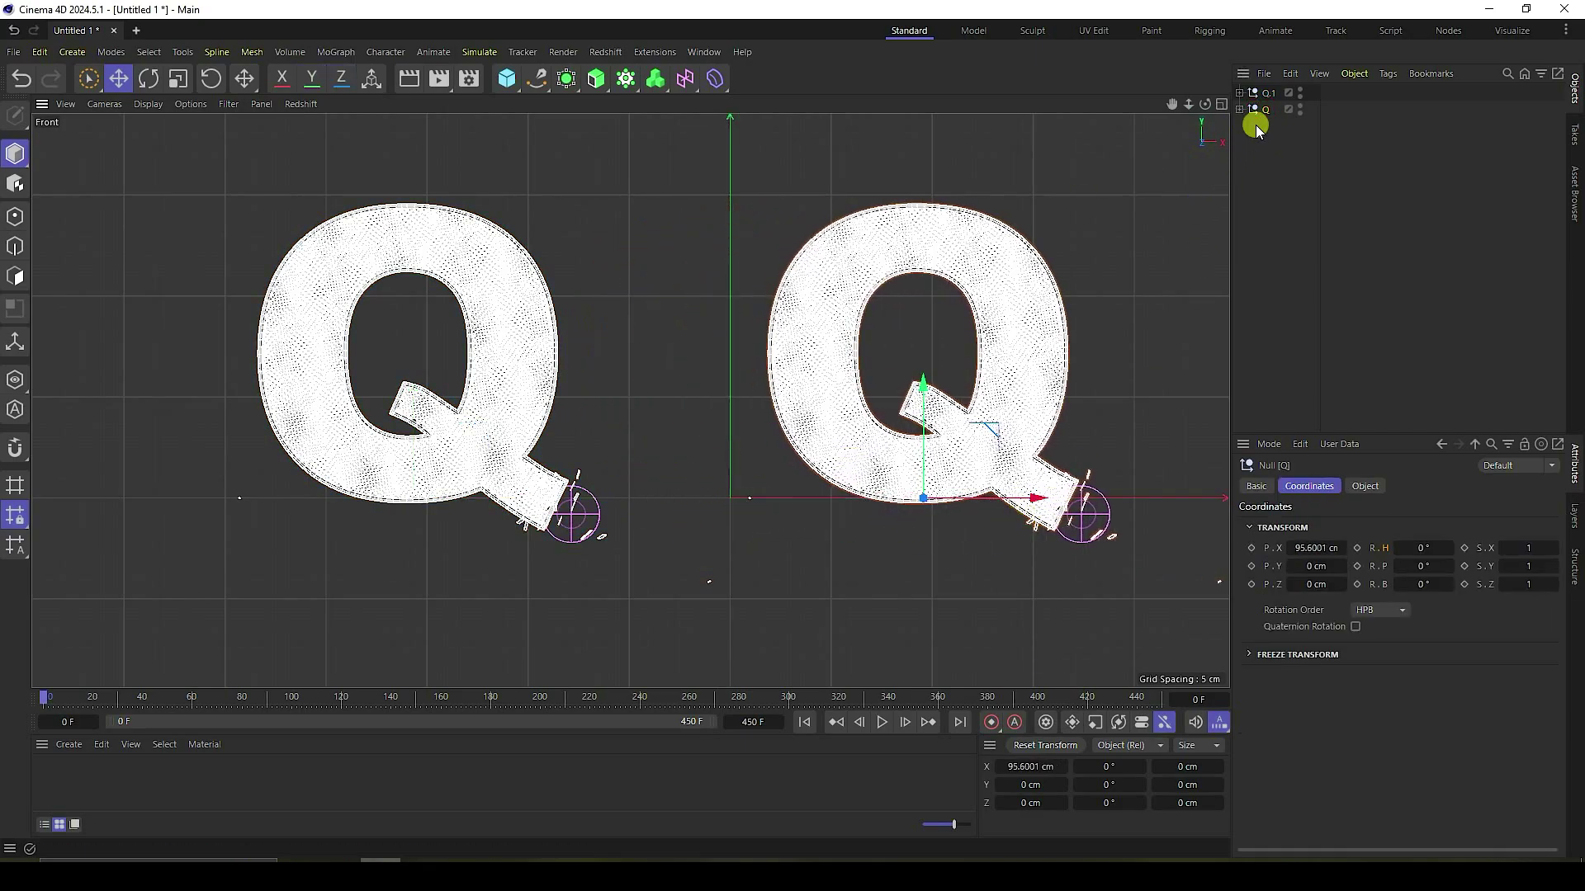
click(1265, 94)
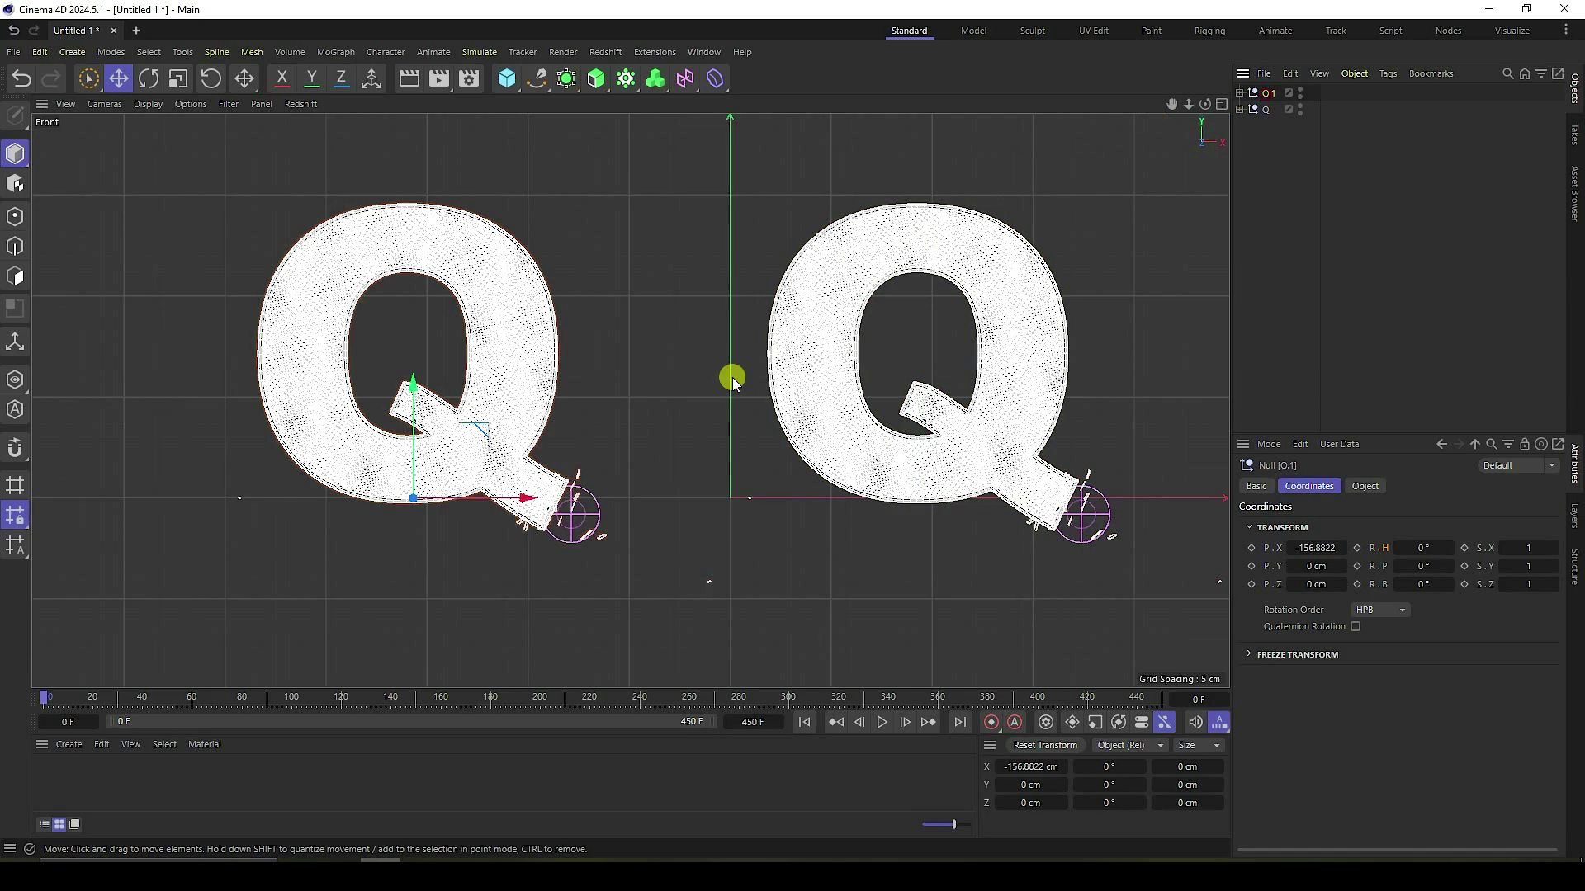
drag(523, 506, 704, 510)
Step: Expand the left copy and inspect its Text object's properties
click(1268, 110)
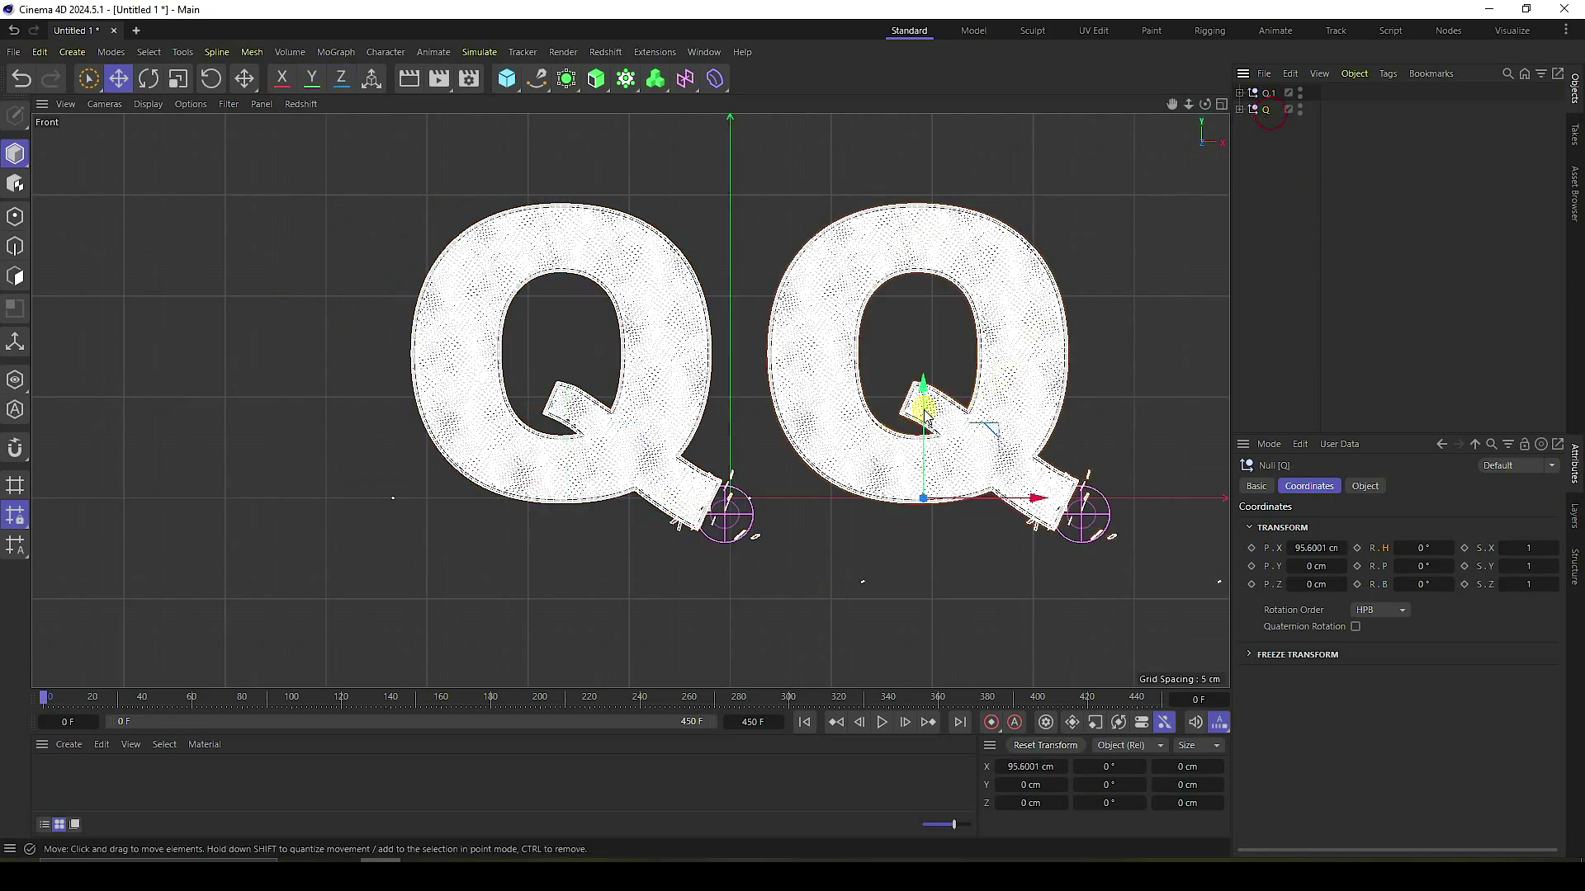
click(1239, 92)
click(1279, 192)
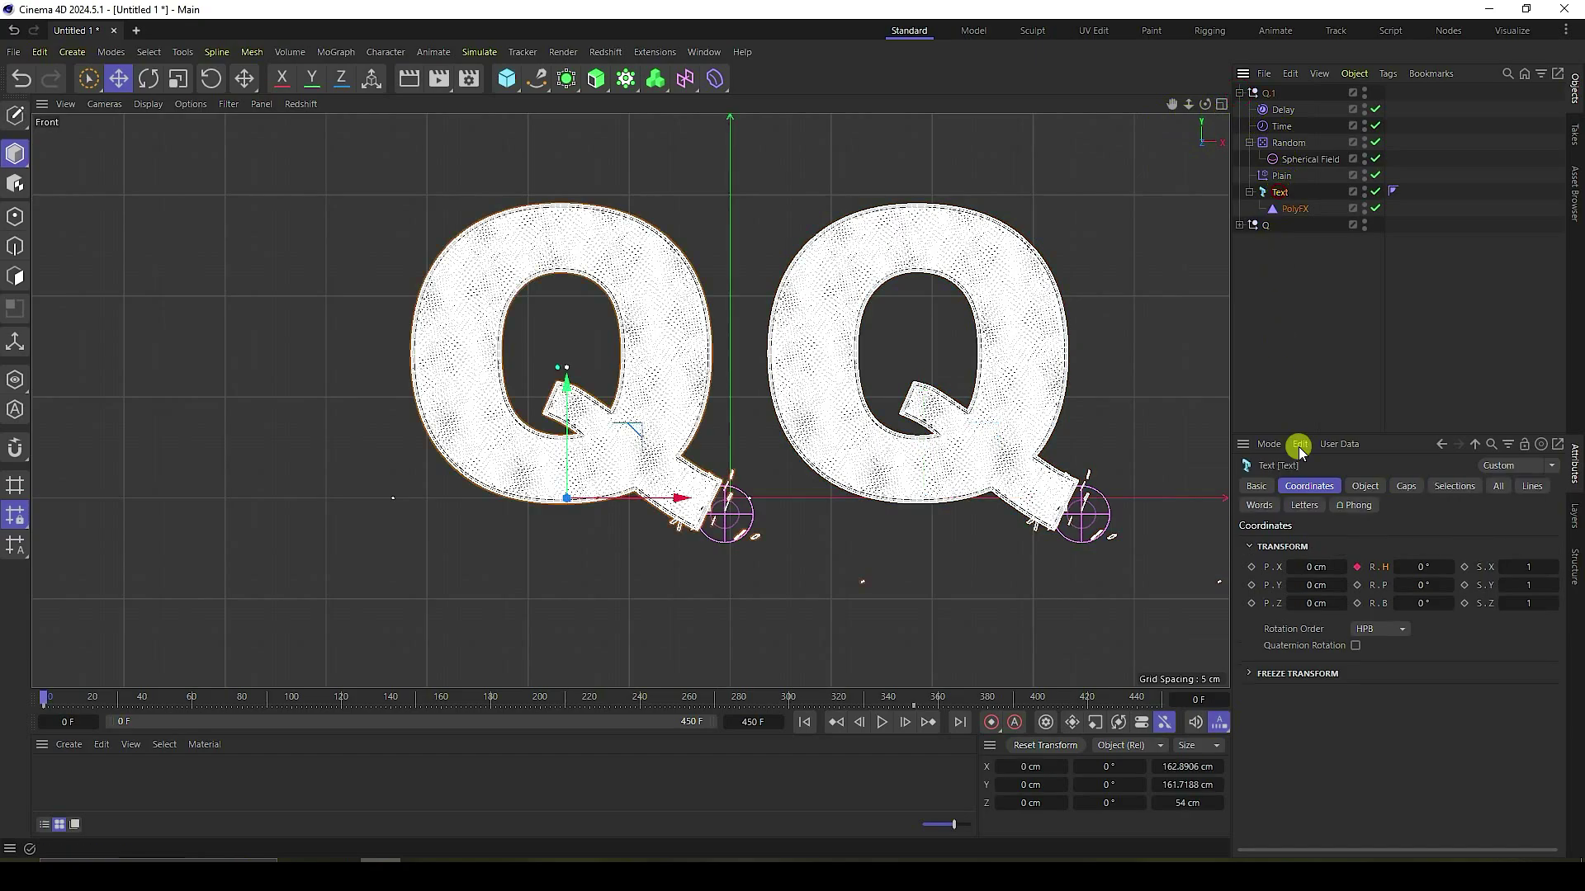
click(1365, 486)
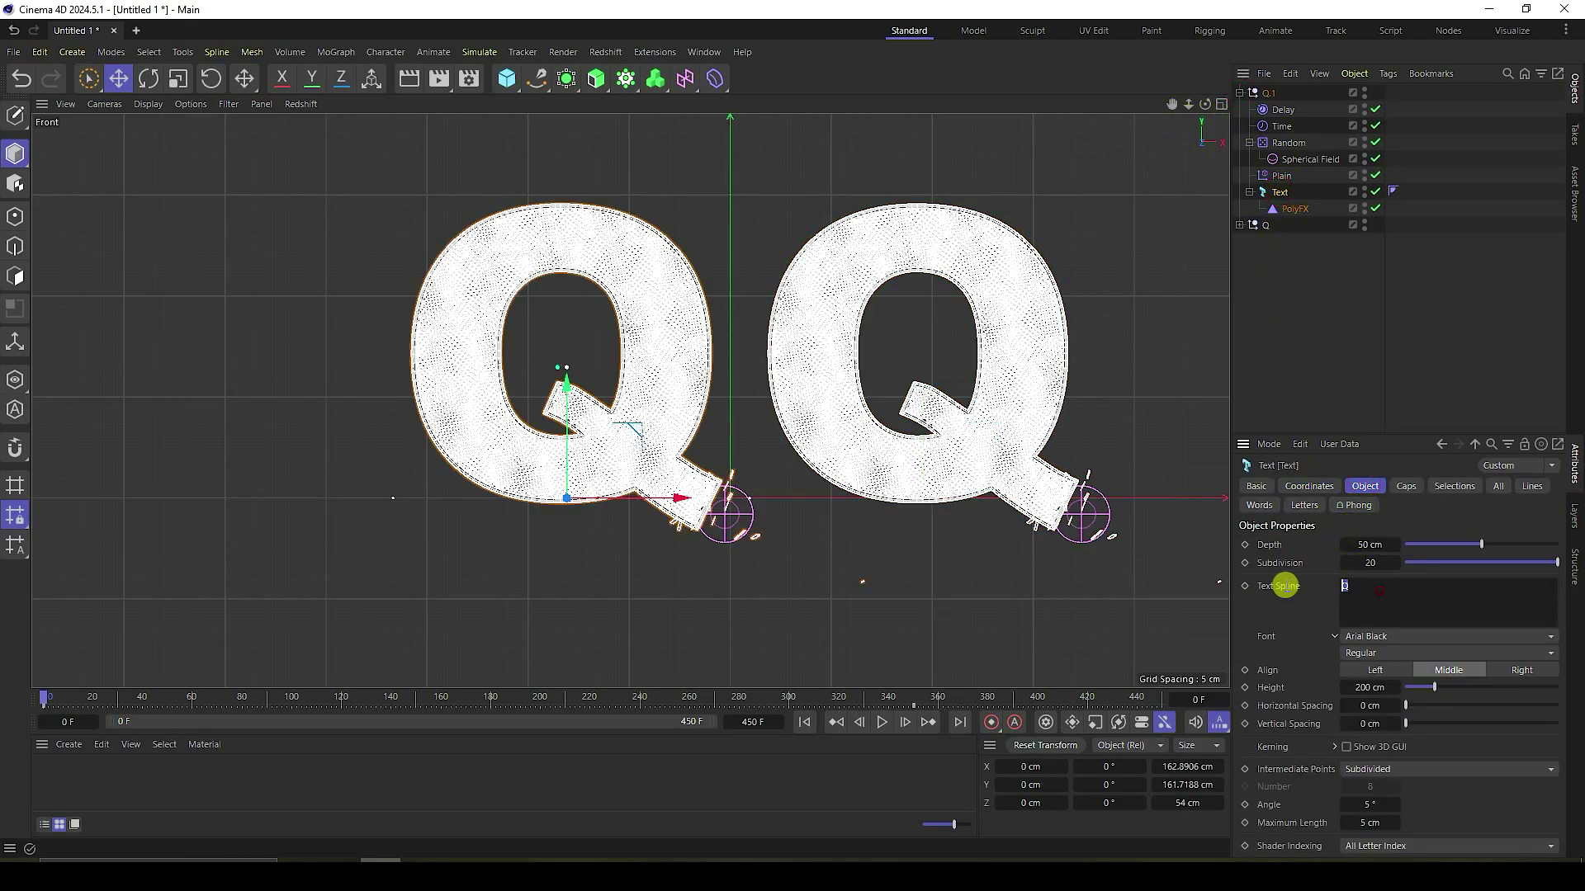
click(1295, 343)
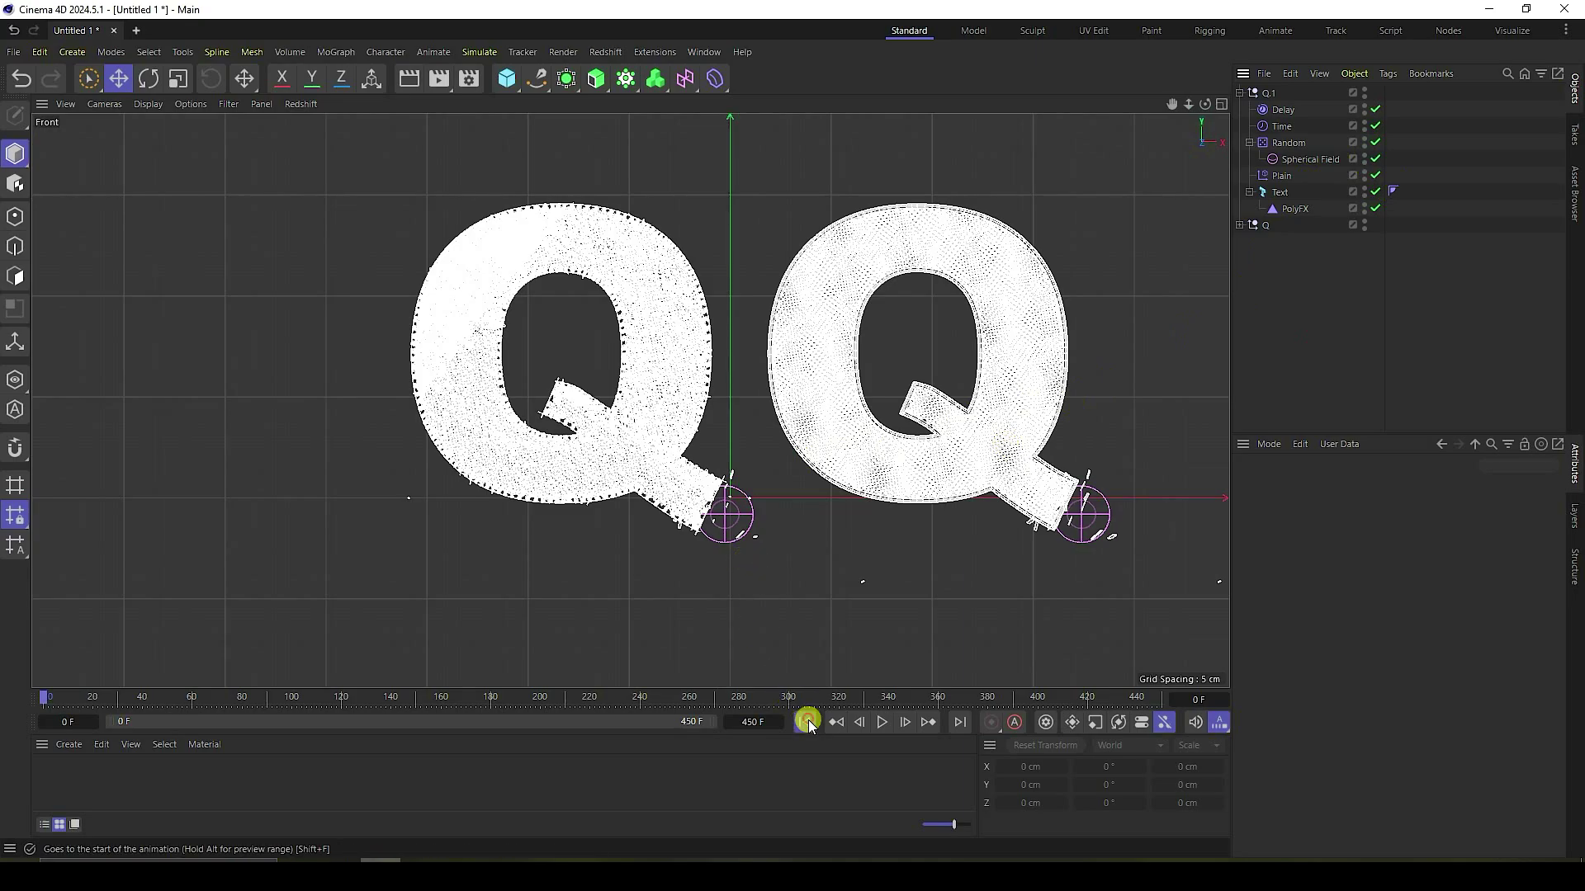
Step: Orbit closer in the Perspective view and clear the frozen field state on the left copy's Plain effector
middle_click(647, 509)
middle_click(424, 310)
alt+drag(424, 310, 538, 416)
scroll(538, 416, up, 2)
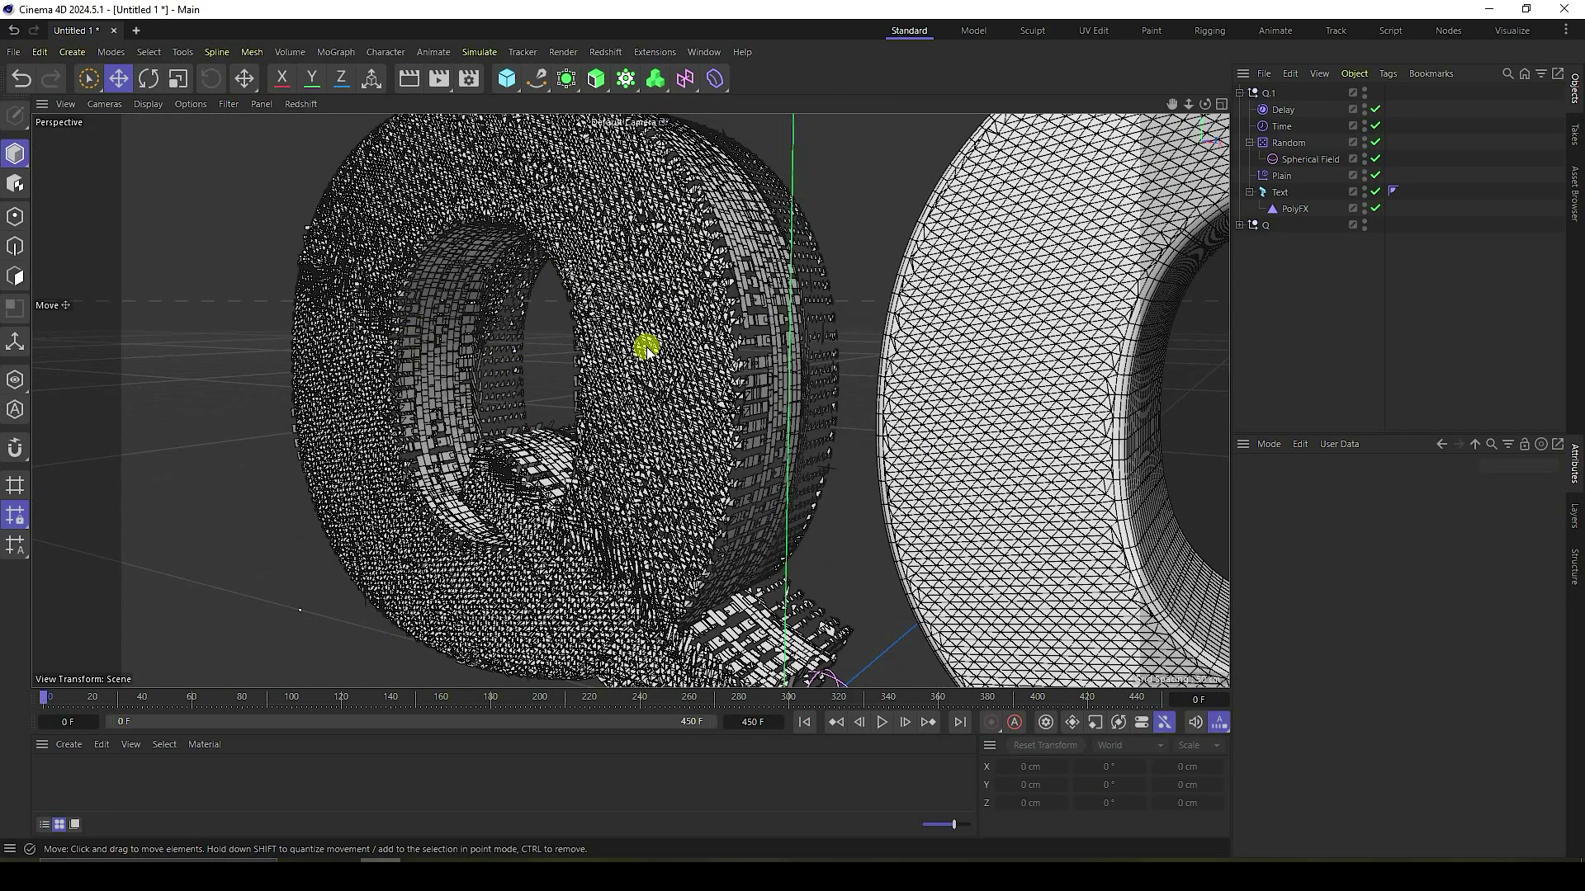
click(1294, 209)
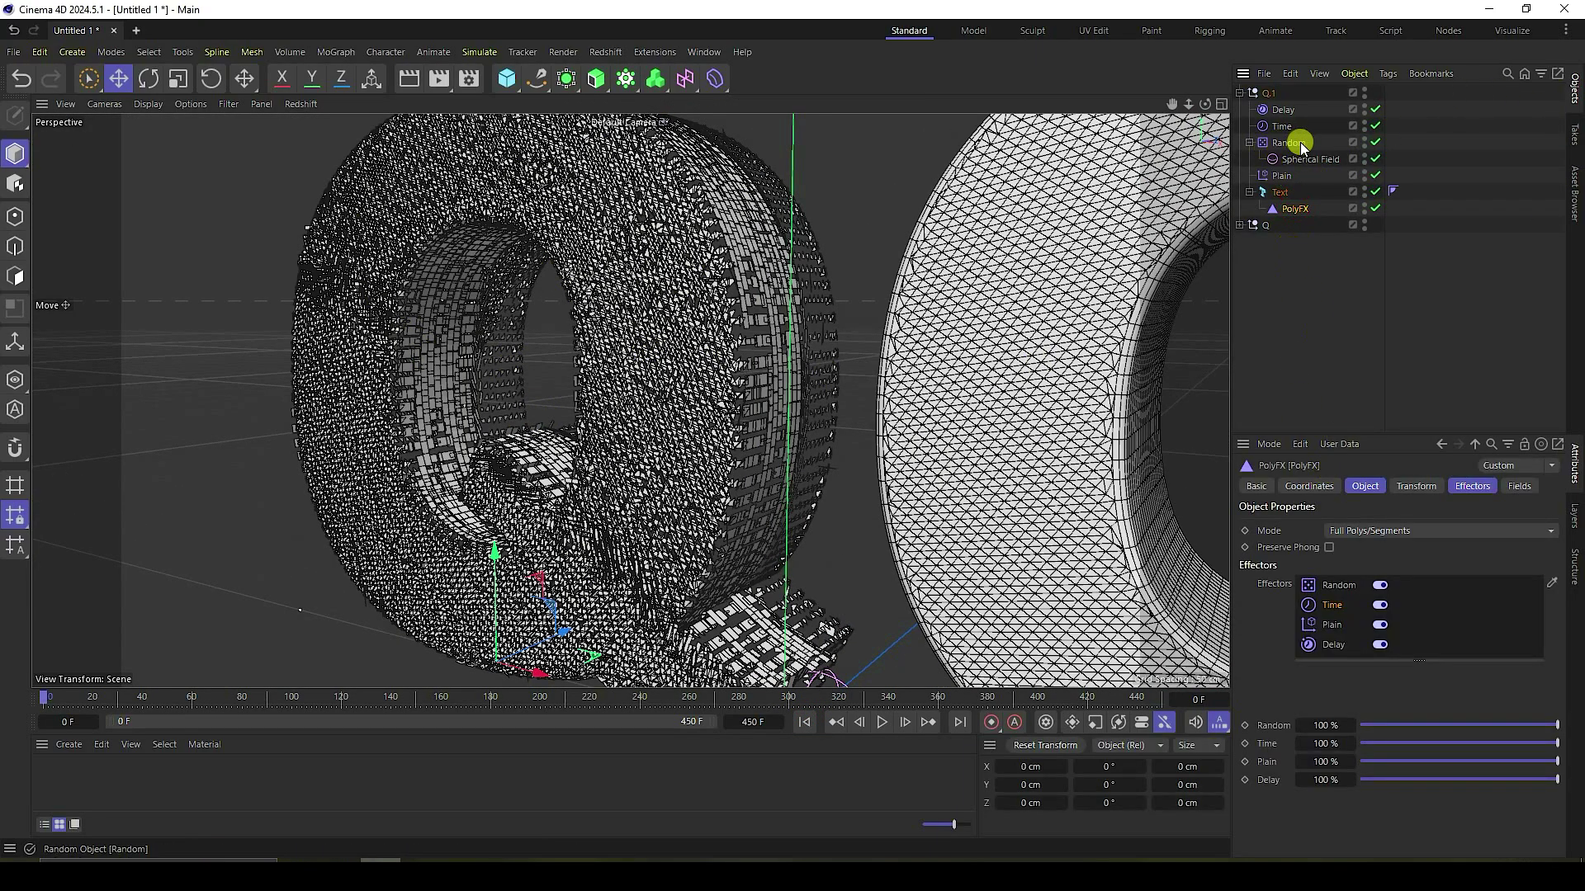
click(1282, 177)
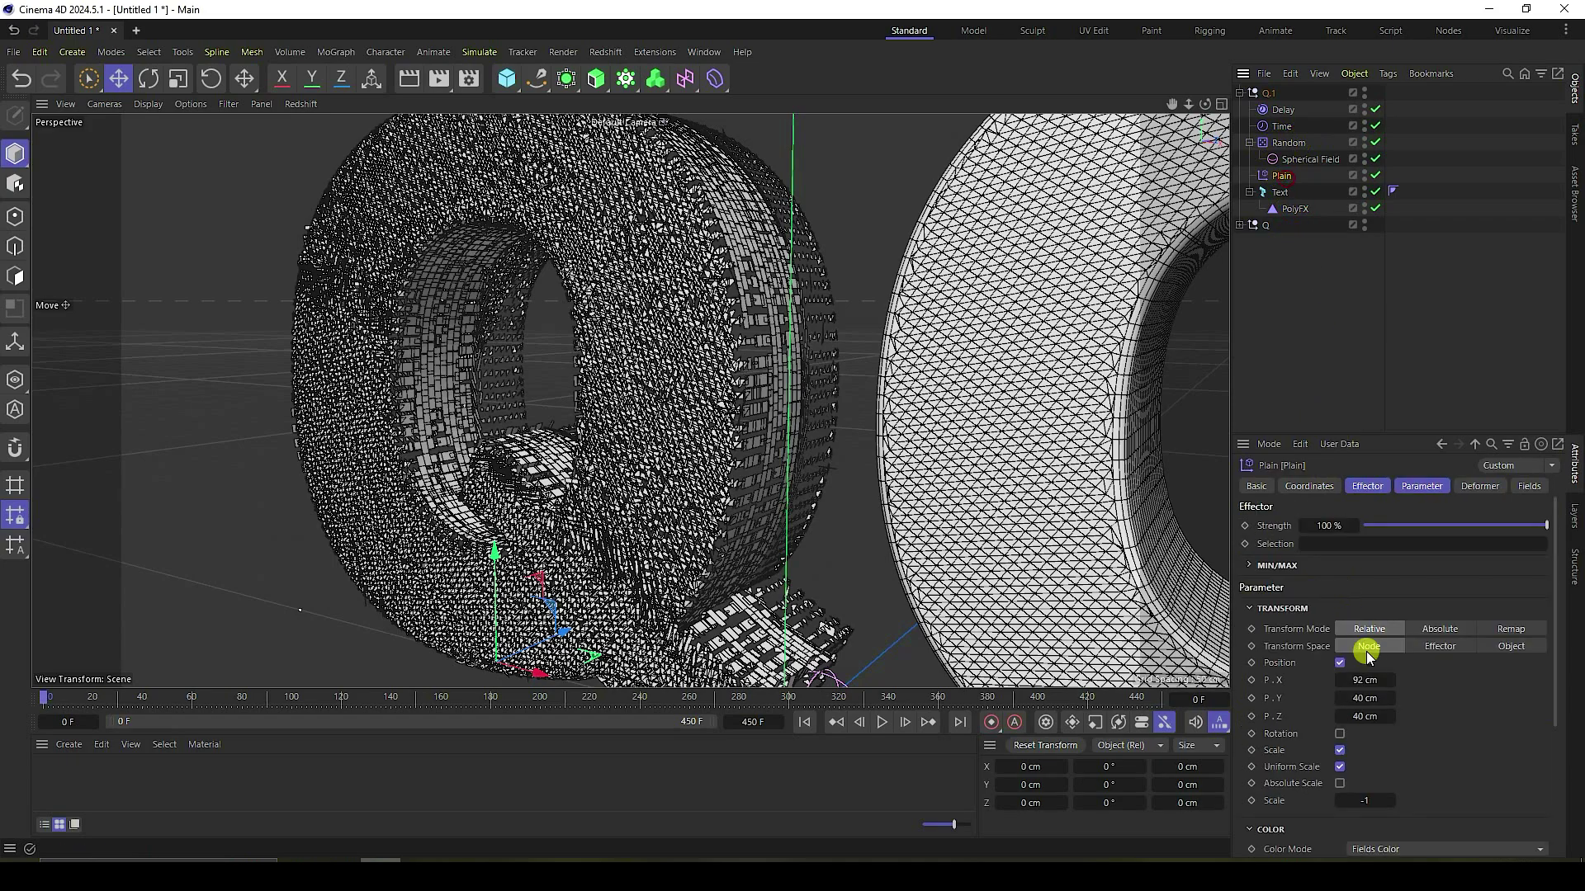
click(1528, 486)
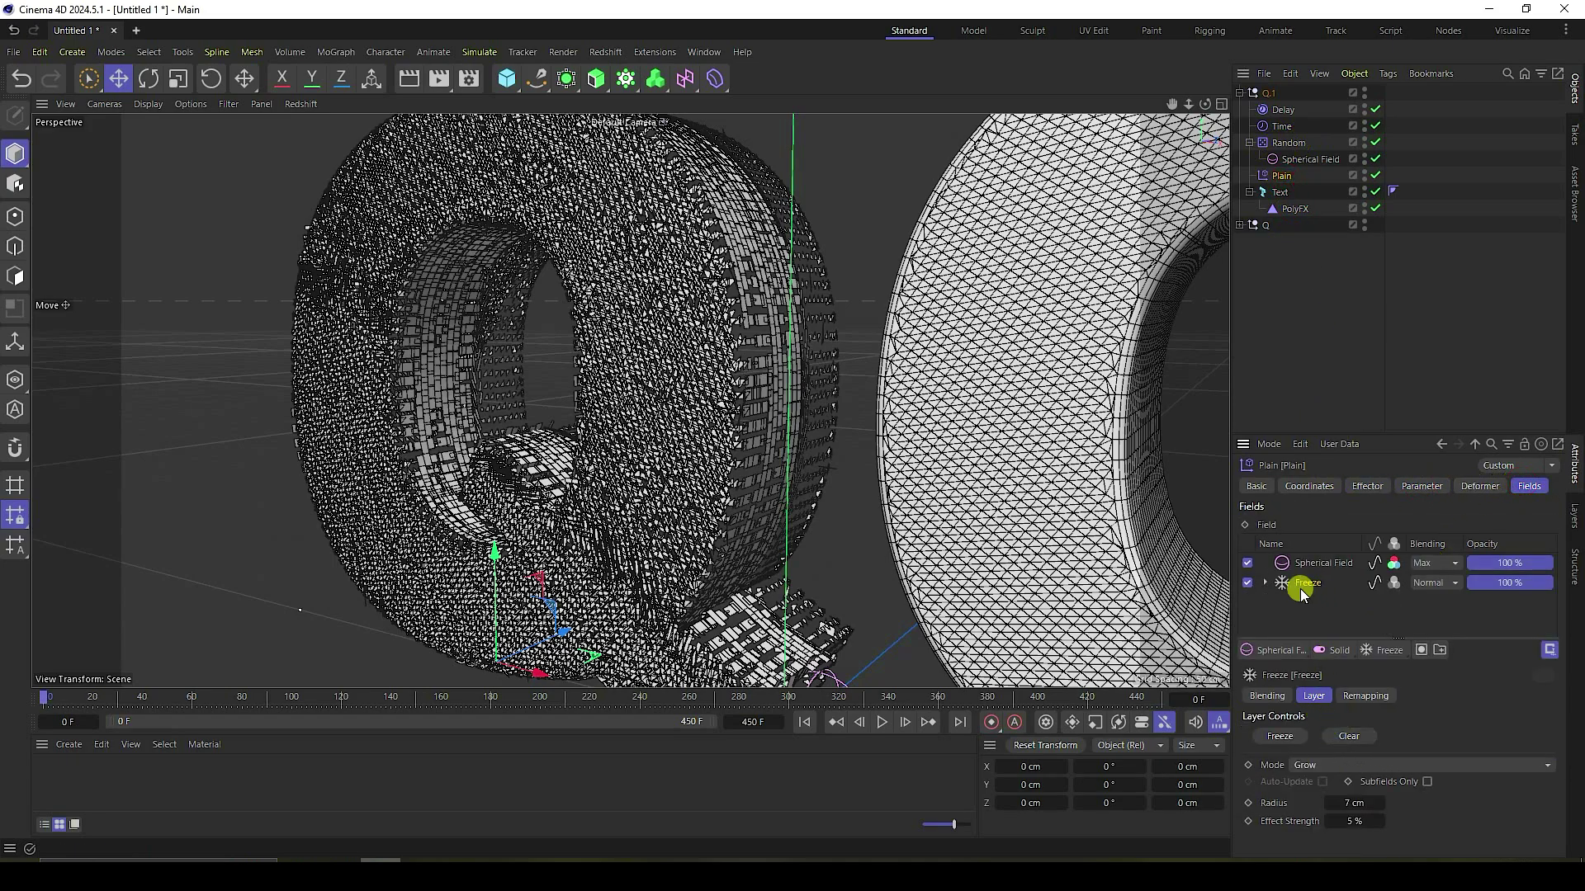
click(1345, 737)
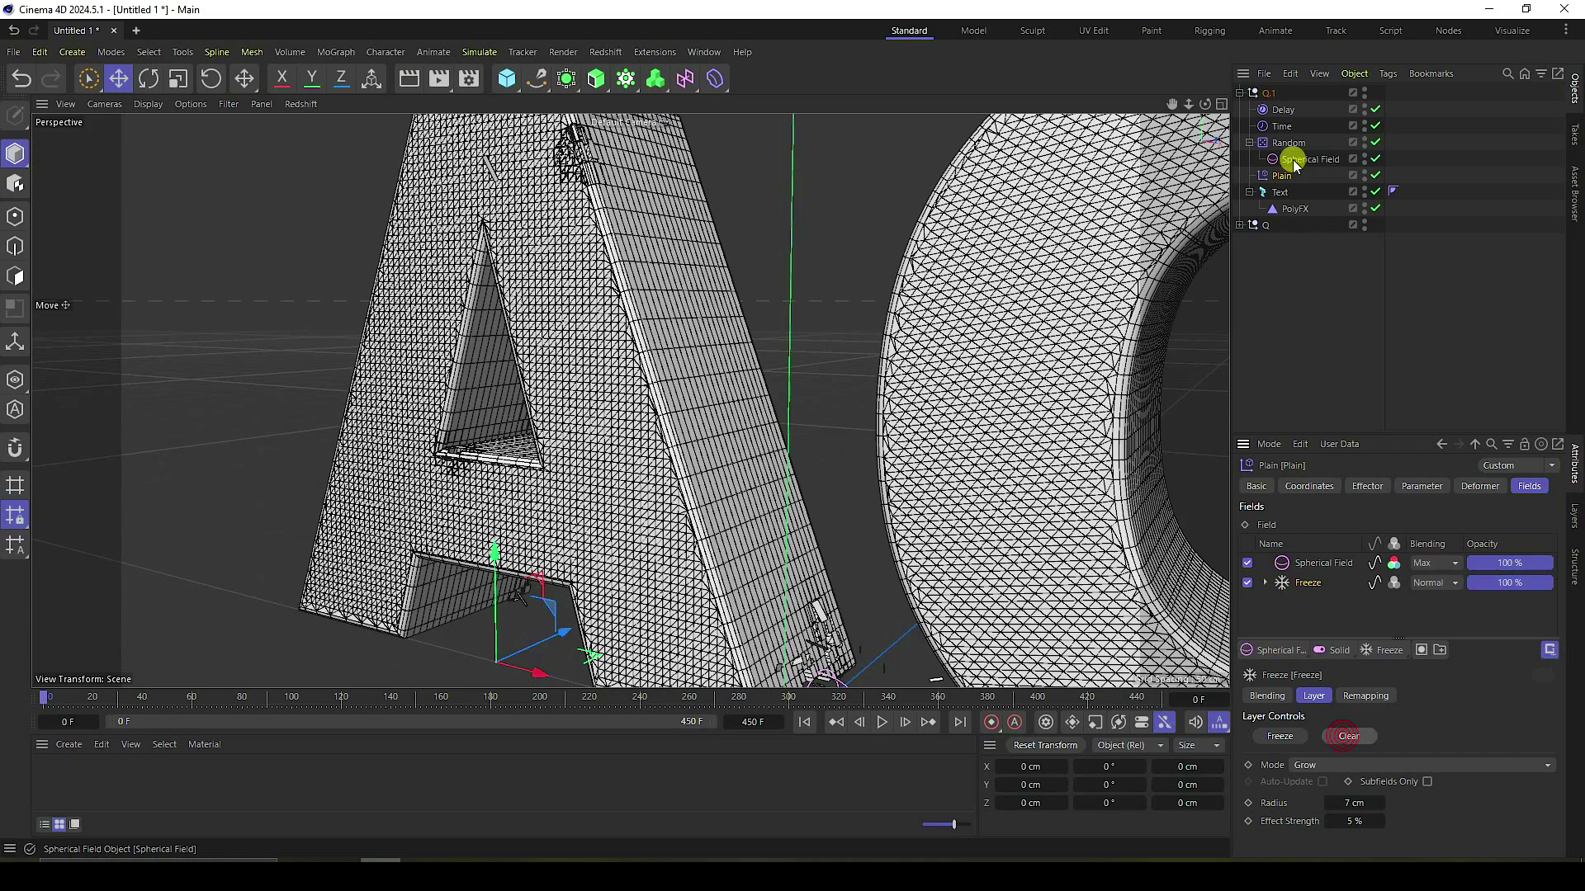
Step: Check the Random, Delay and Time effectors, then clear the right Q's Random and Time Freeze layers
click(1279, 142)
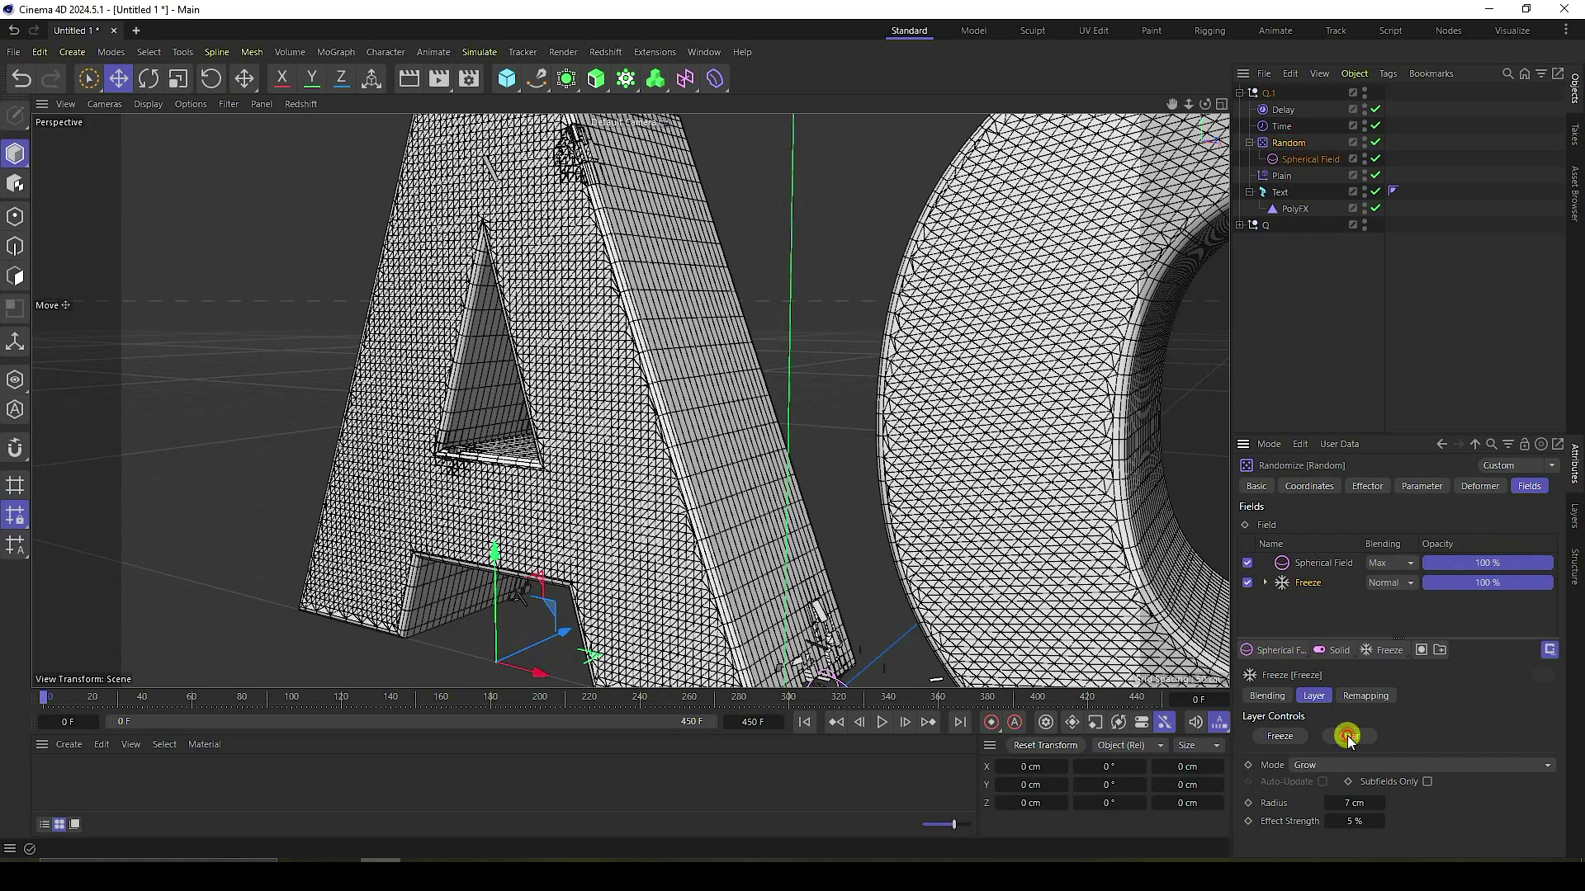
click(1280, 110)
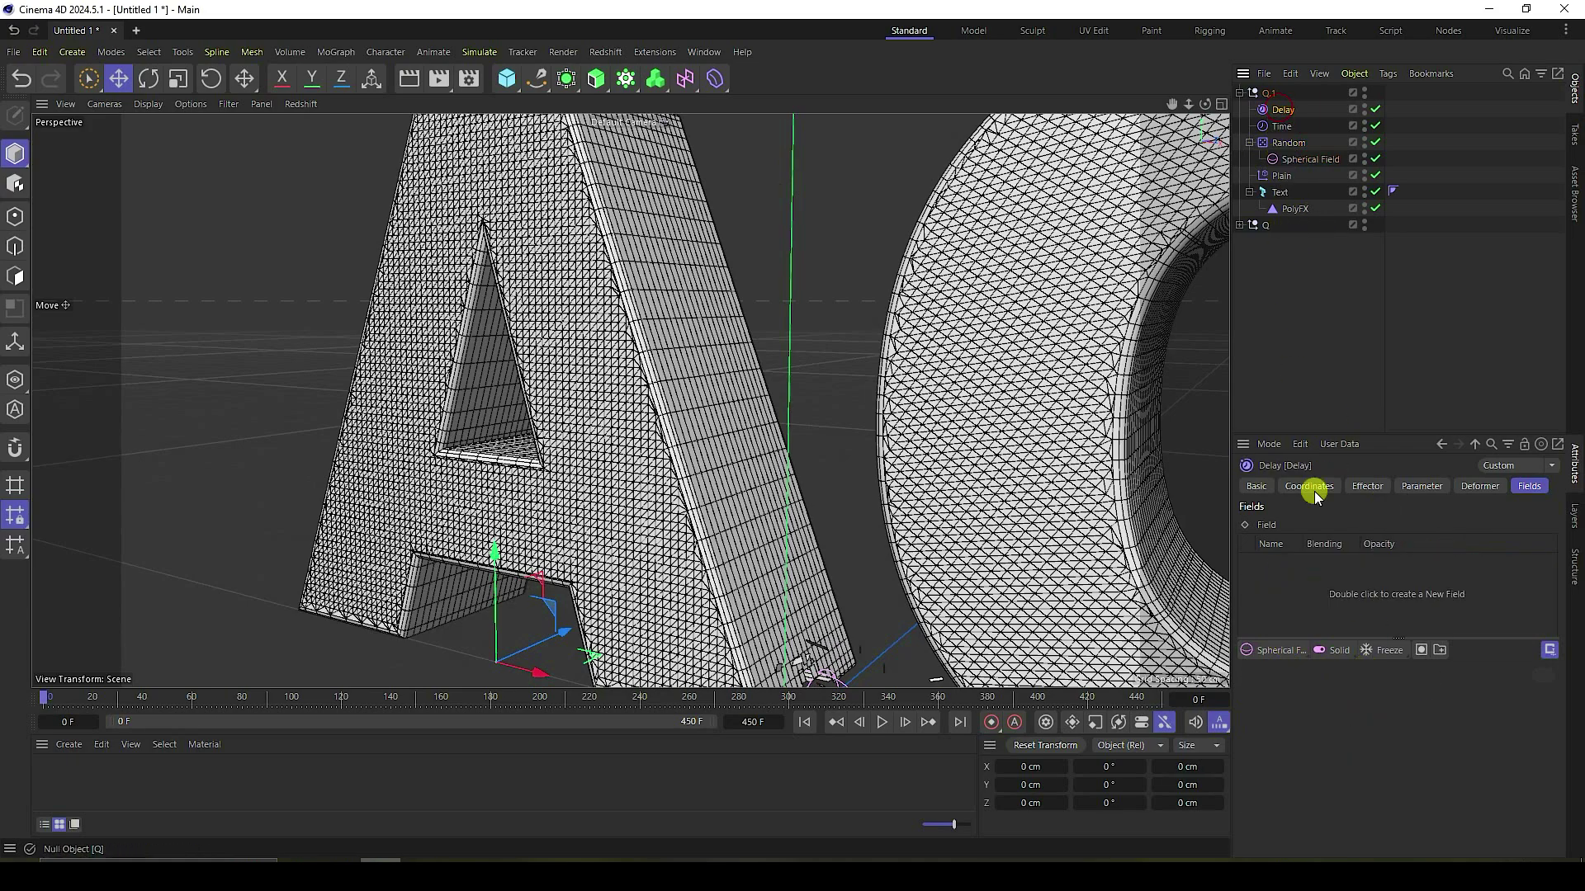
click(1285, 127)
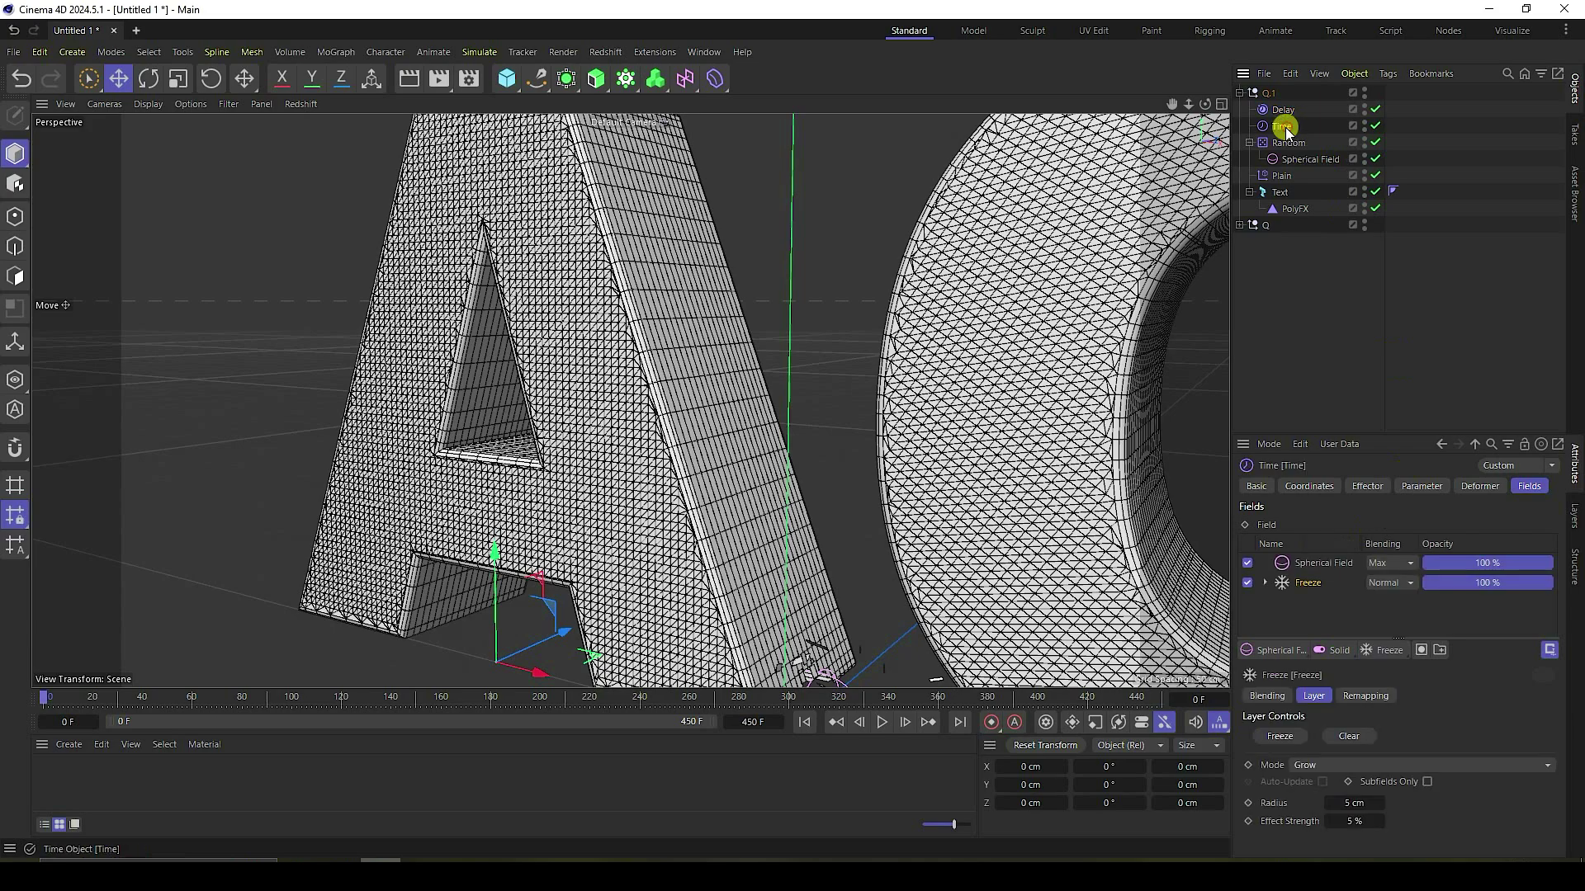
click(1239, 224)
click(1281, 308)
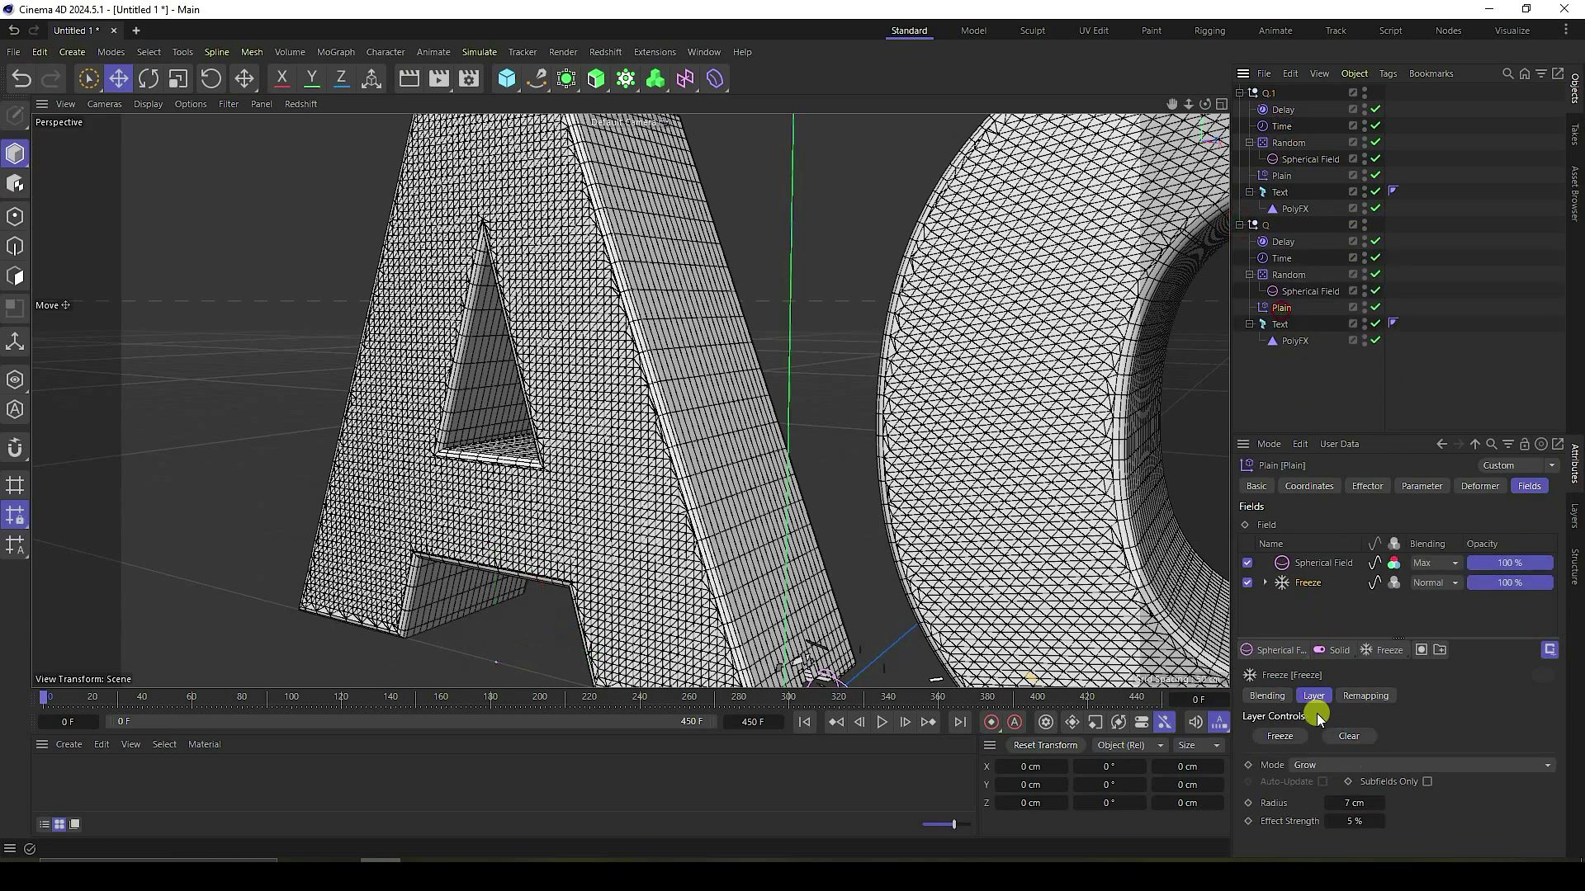
click(1289, 276)
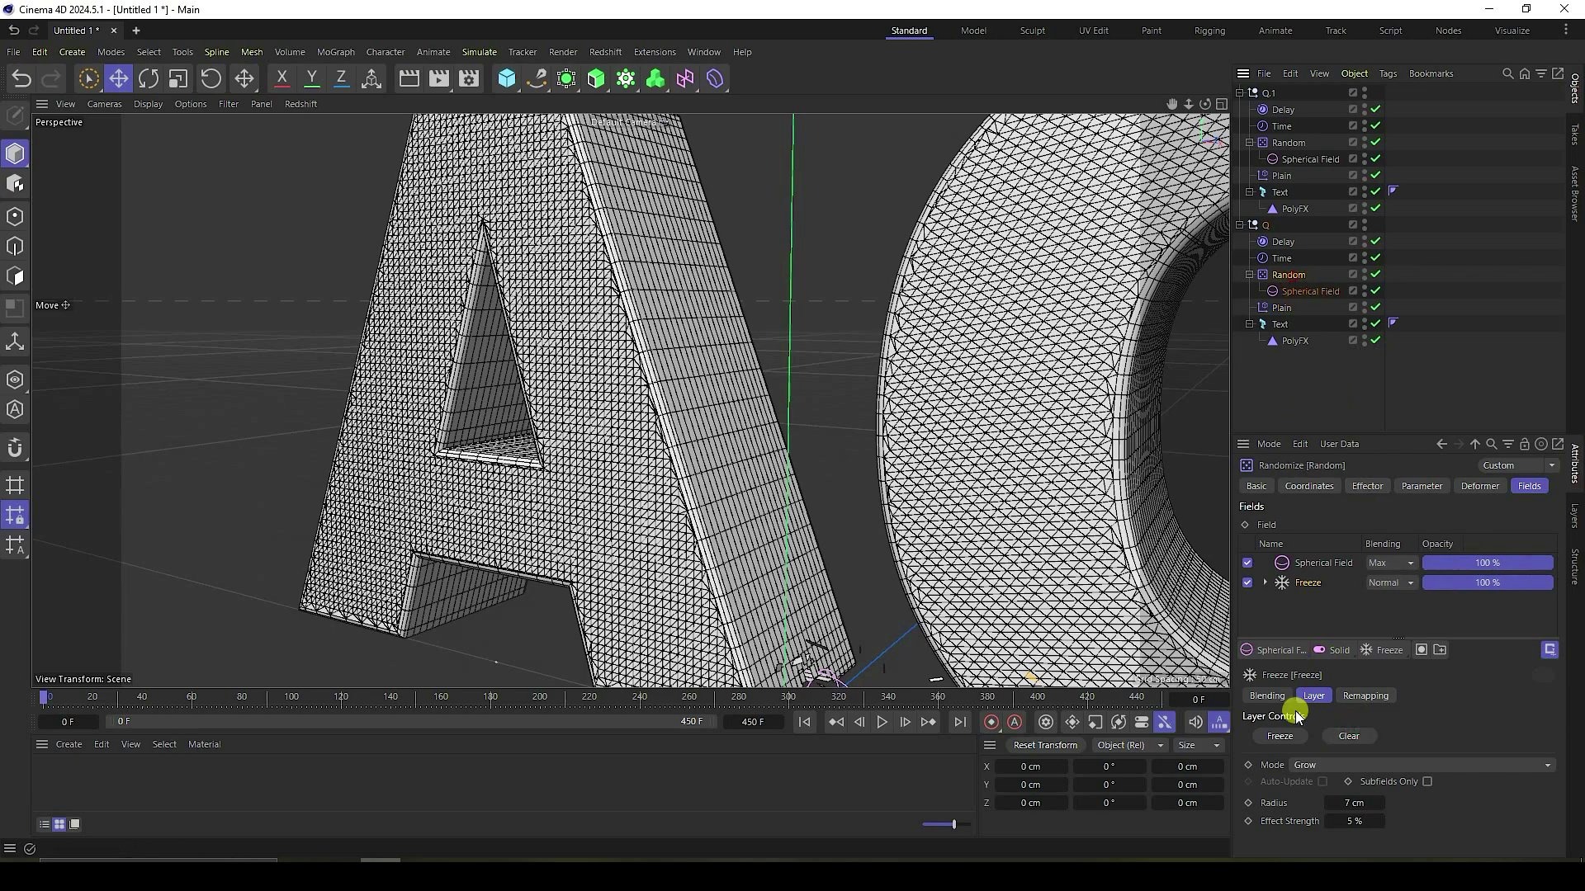
click(1351, 735)
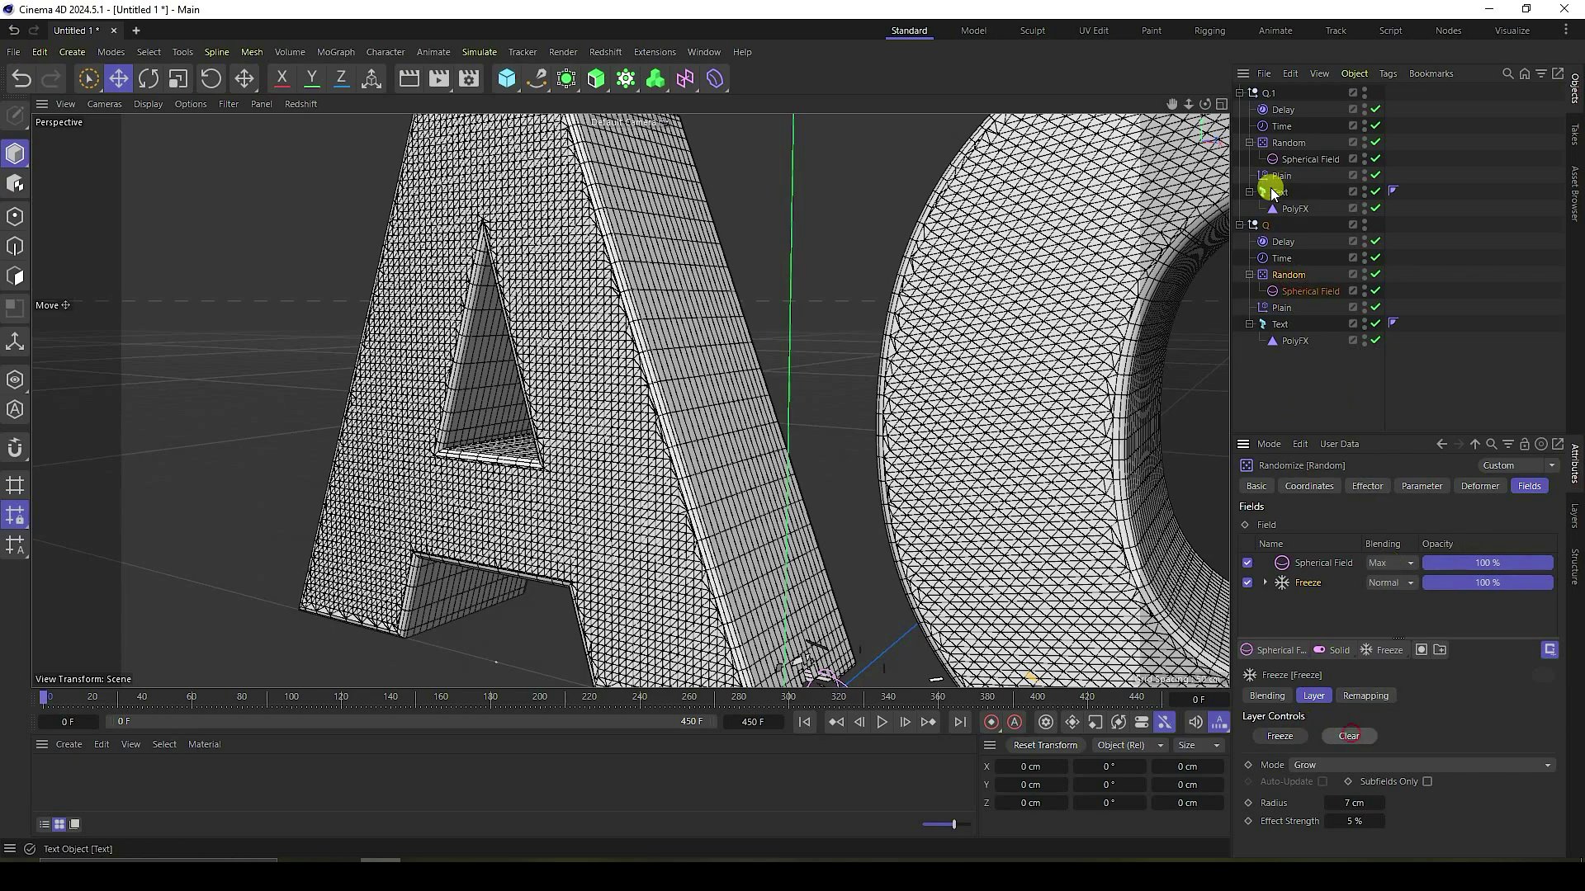
click(1281, 256)
click(1355, 672)
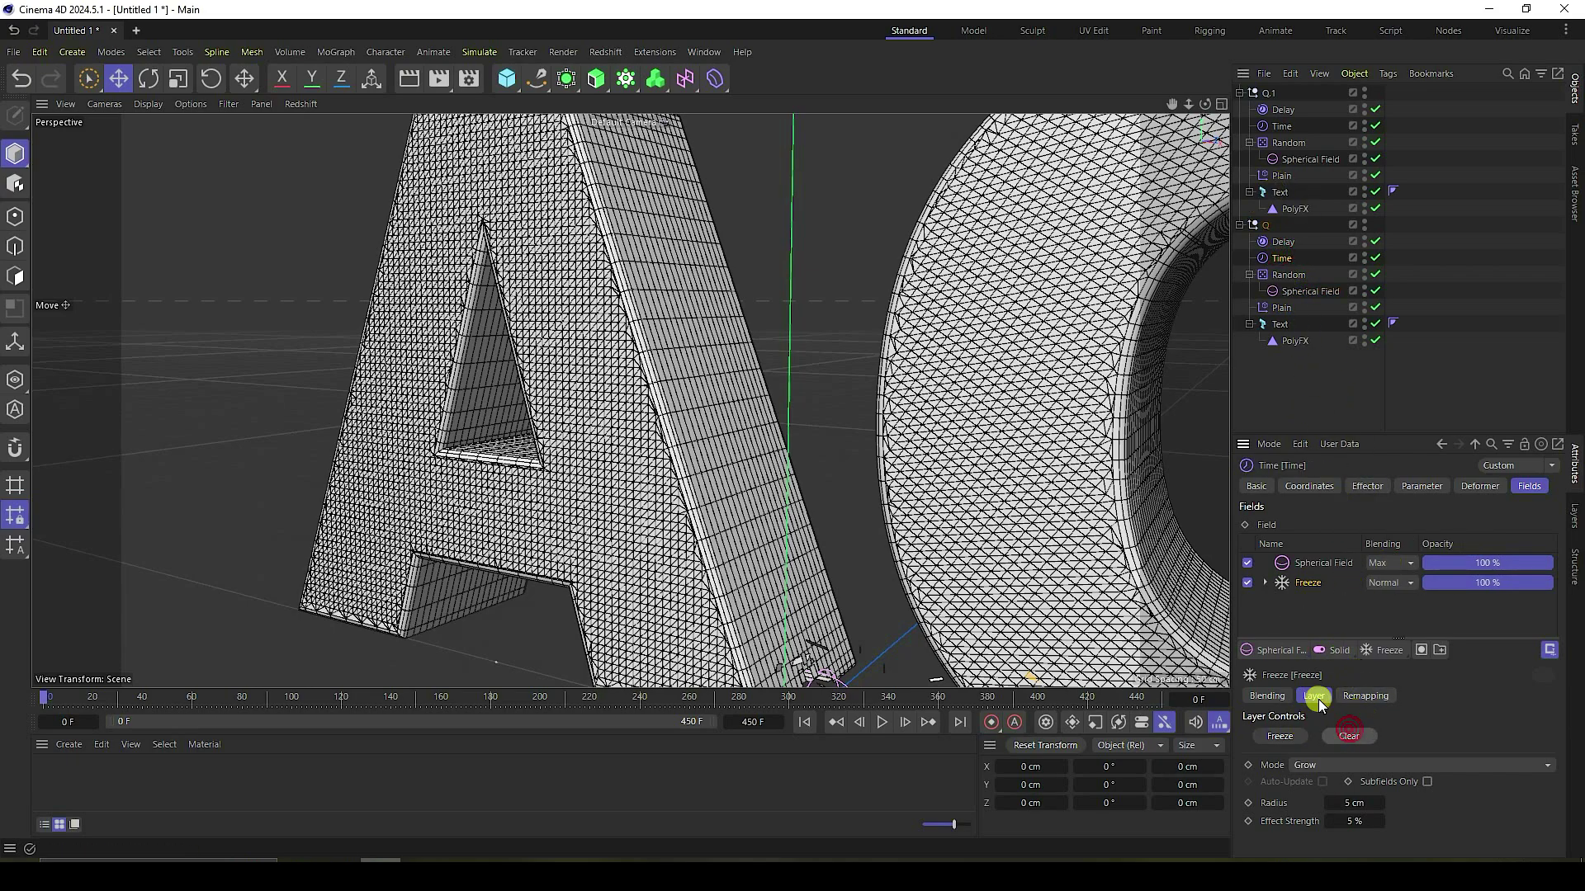
scroll(997, 386, down, 3)
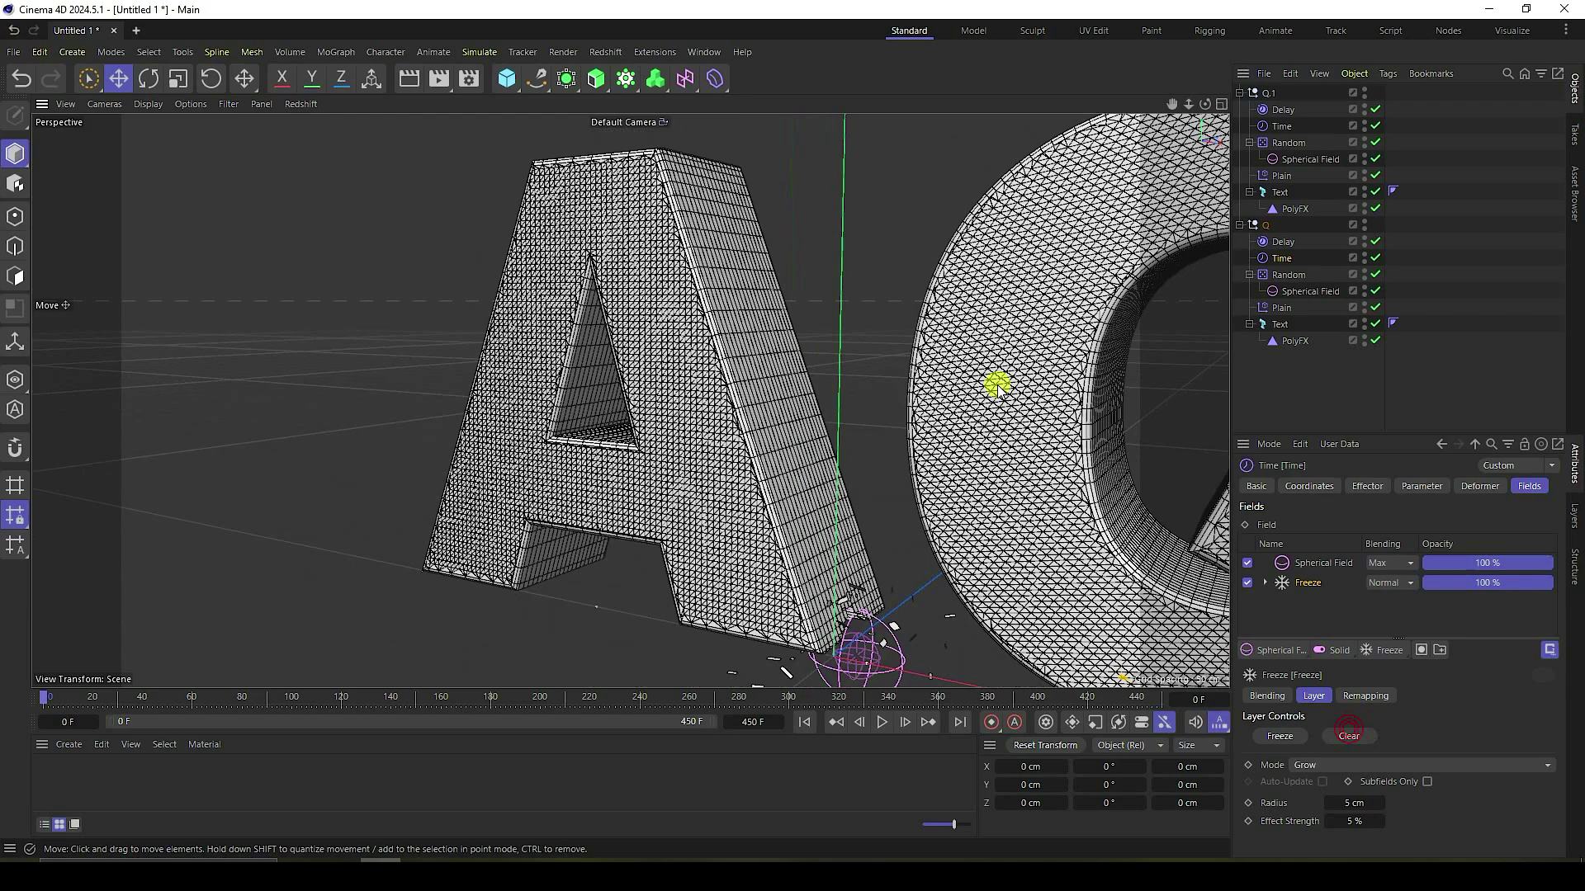
Step: Move Q.1's Spherical Field to the A's lower-left foot (-79.86/-4.57/24.96 cm) in the Front view
click(1298, 163)
middle_click(961, 378)
middle_click(653, 478)
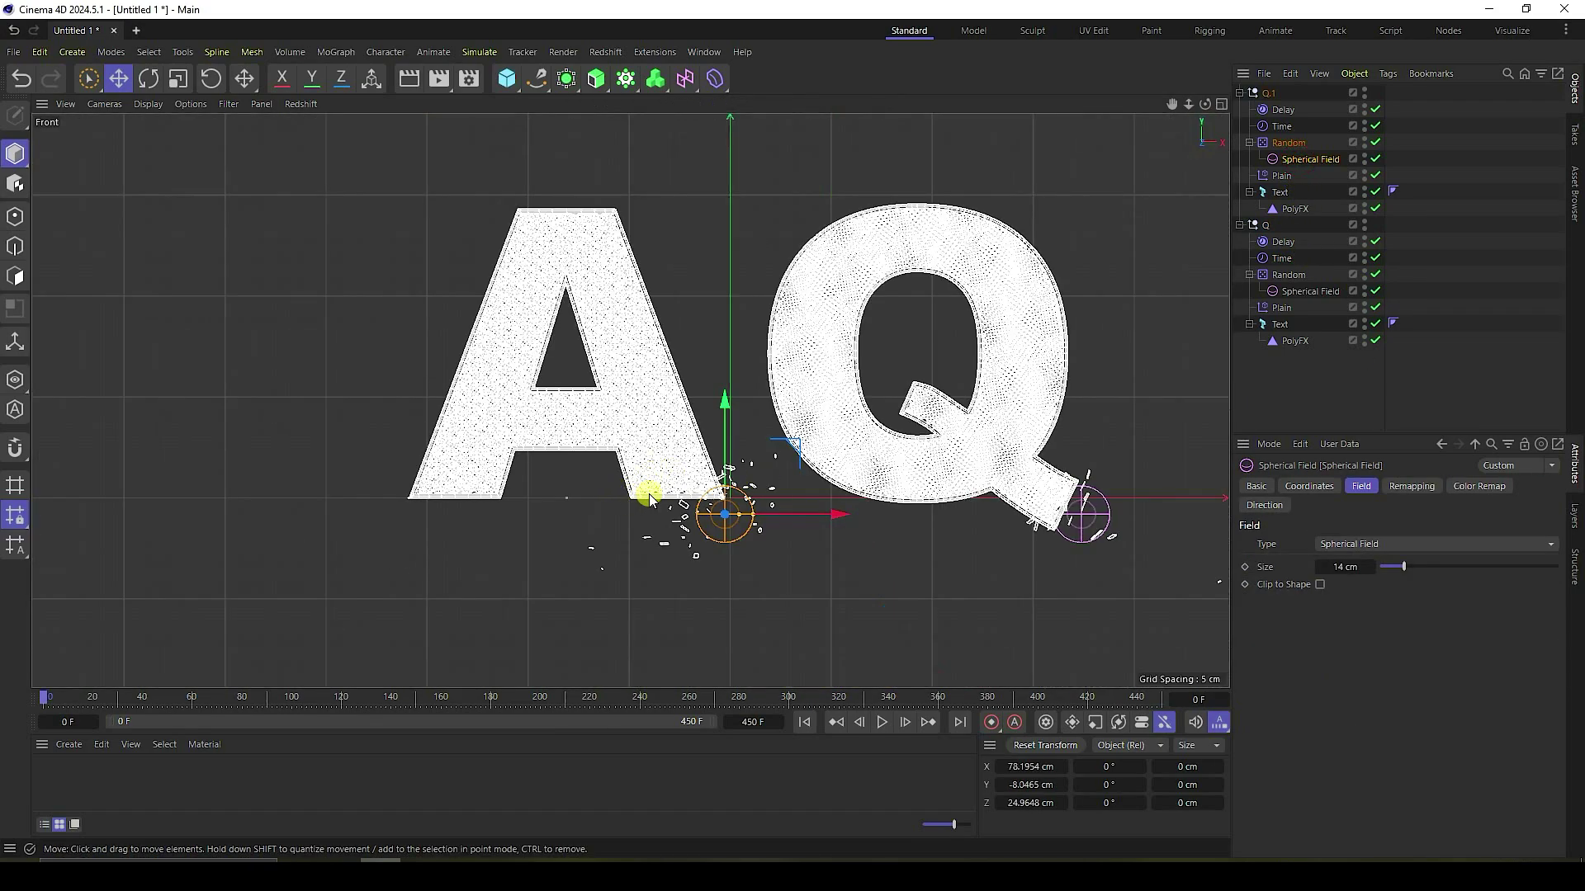
scroll(649, 498, up, 3)
drag(888, 528, 440, 509)
drag(335, 412, 335, 402)
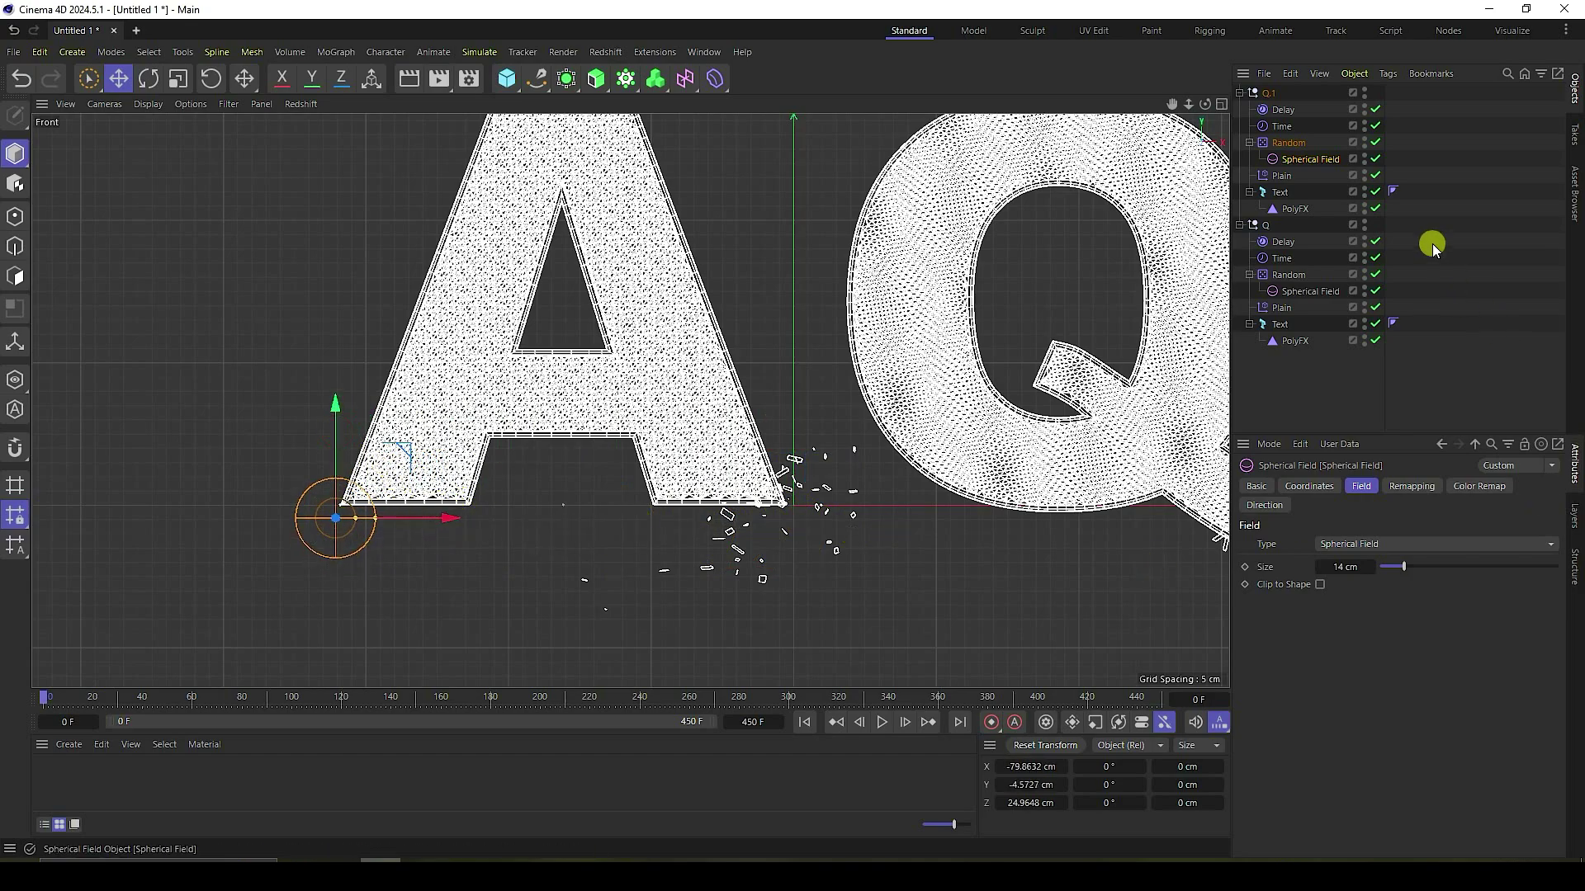
Step: Clear the Plain effector's frozen shatter, check the Random, Delay and Time effectors, and rewind to frame 0
click(1284, 175)
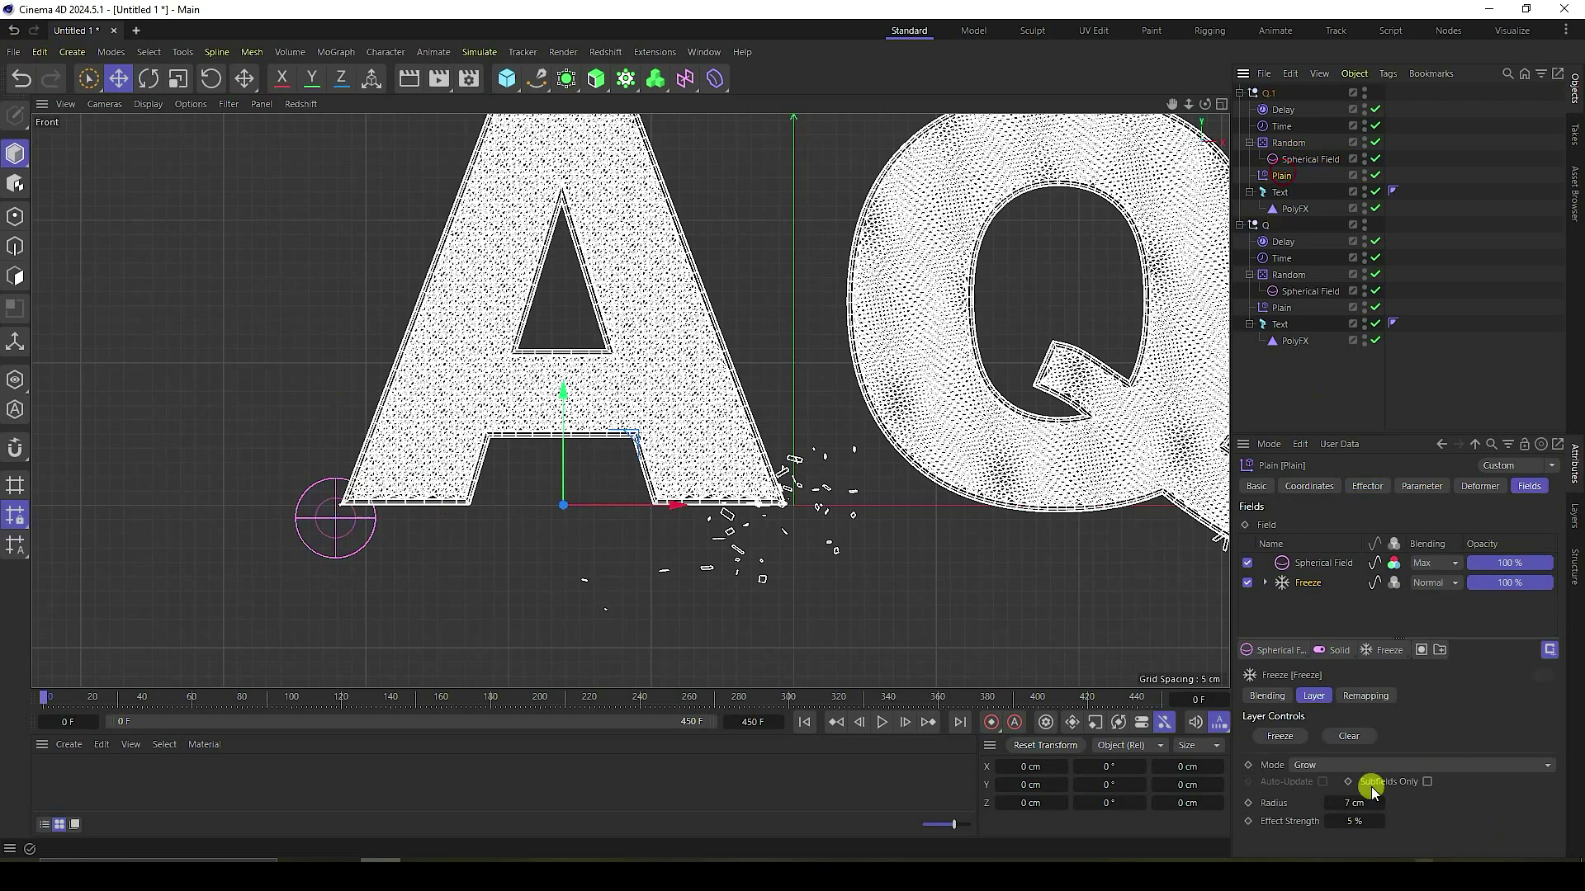
click(1357, 734)
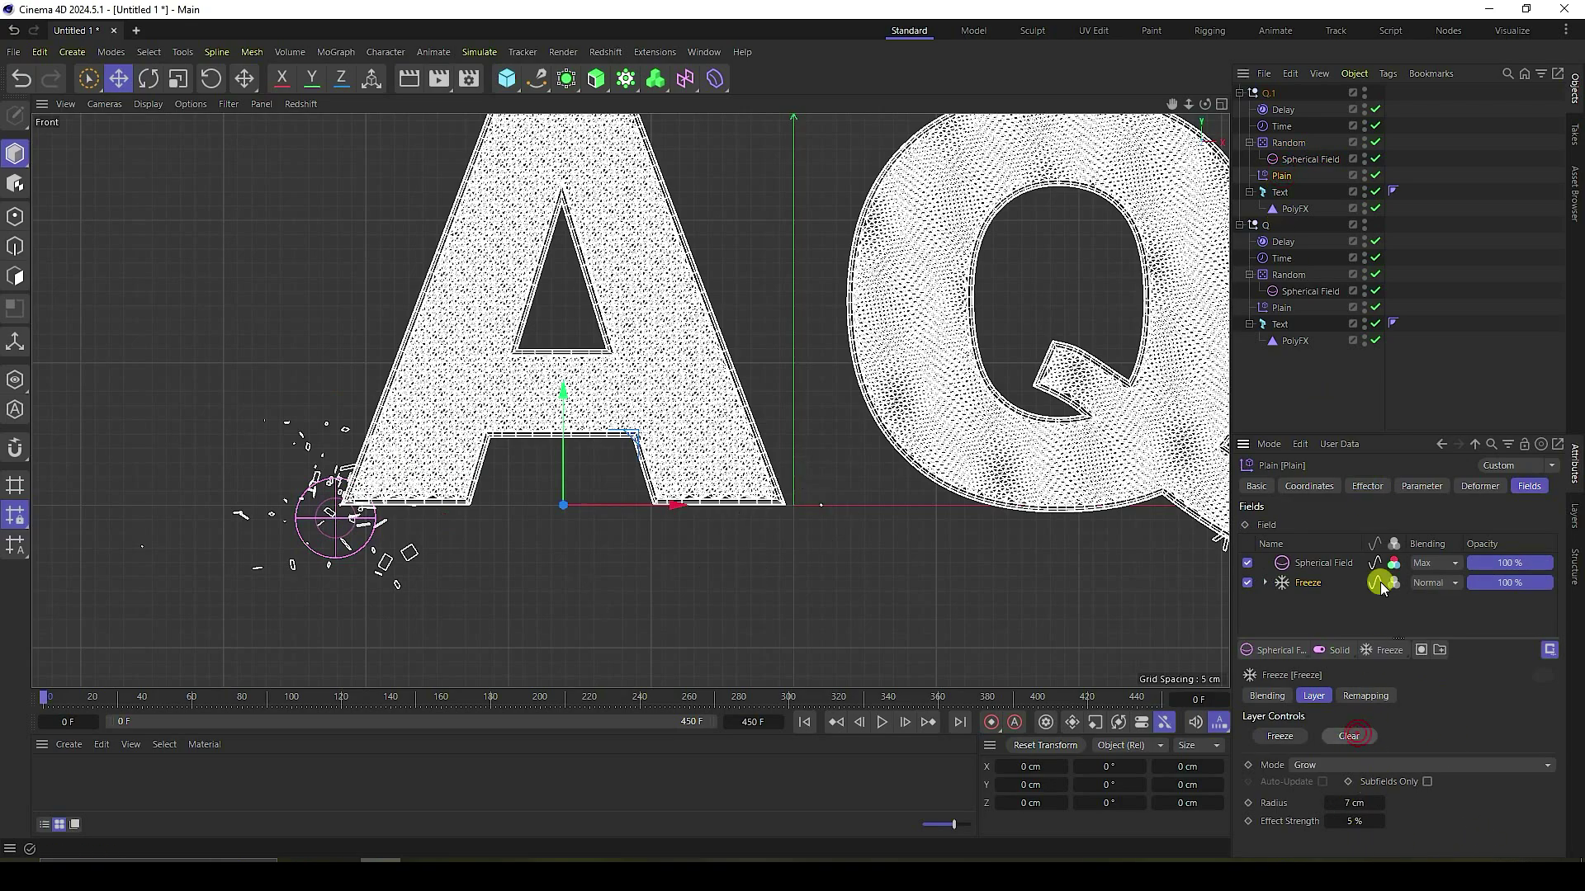
click(1281, 143)
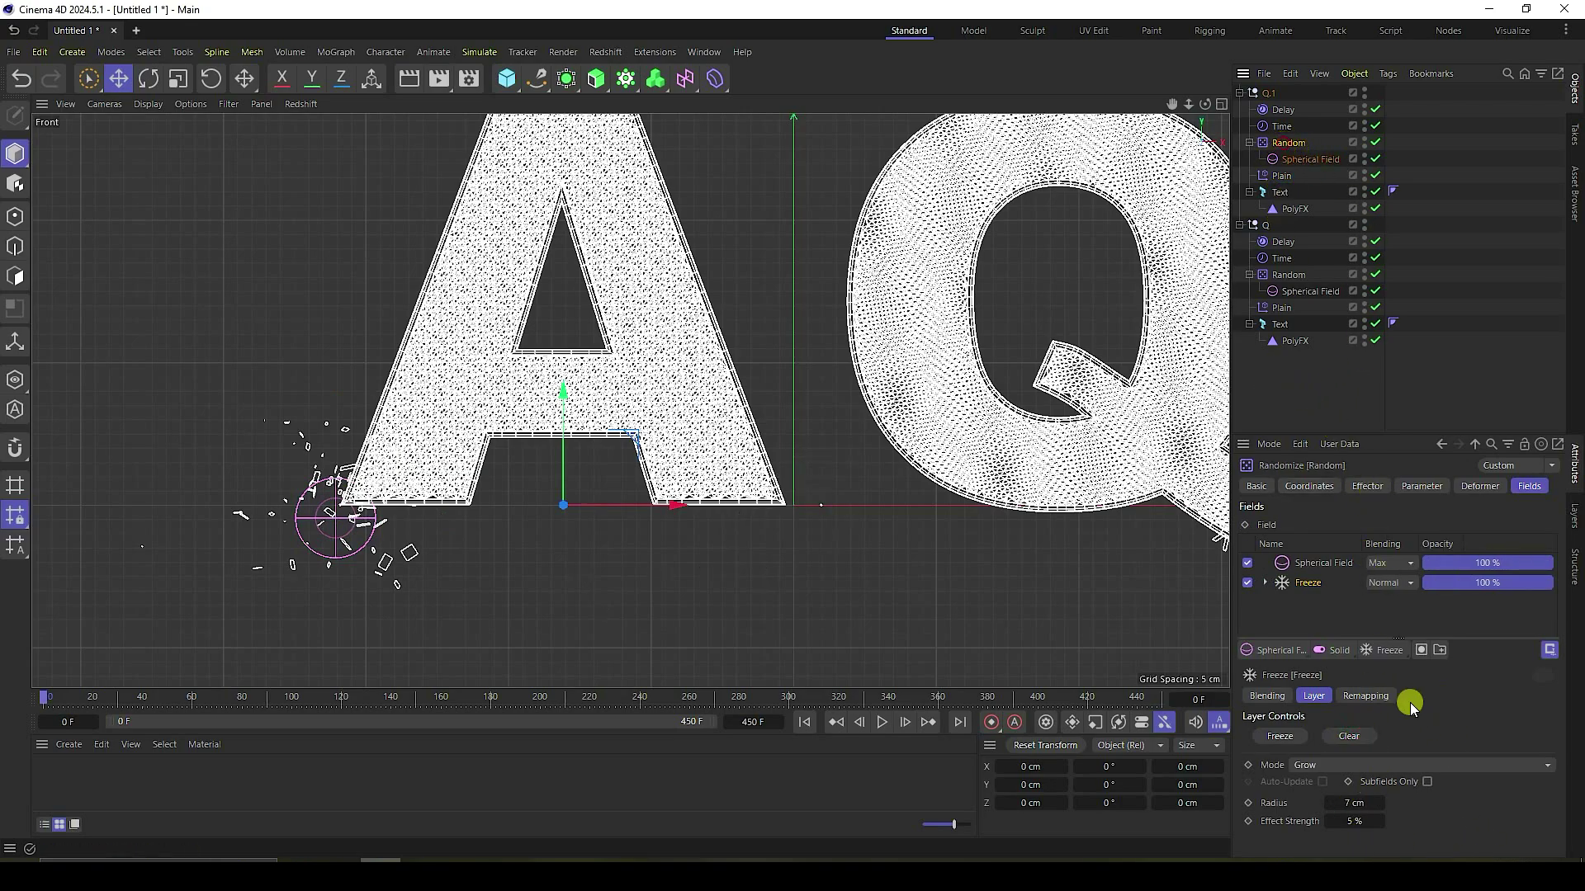
click(1284, 111)
click(1284, 127)
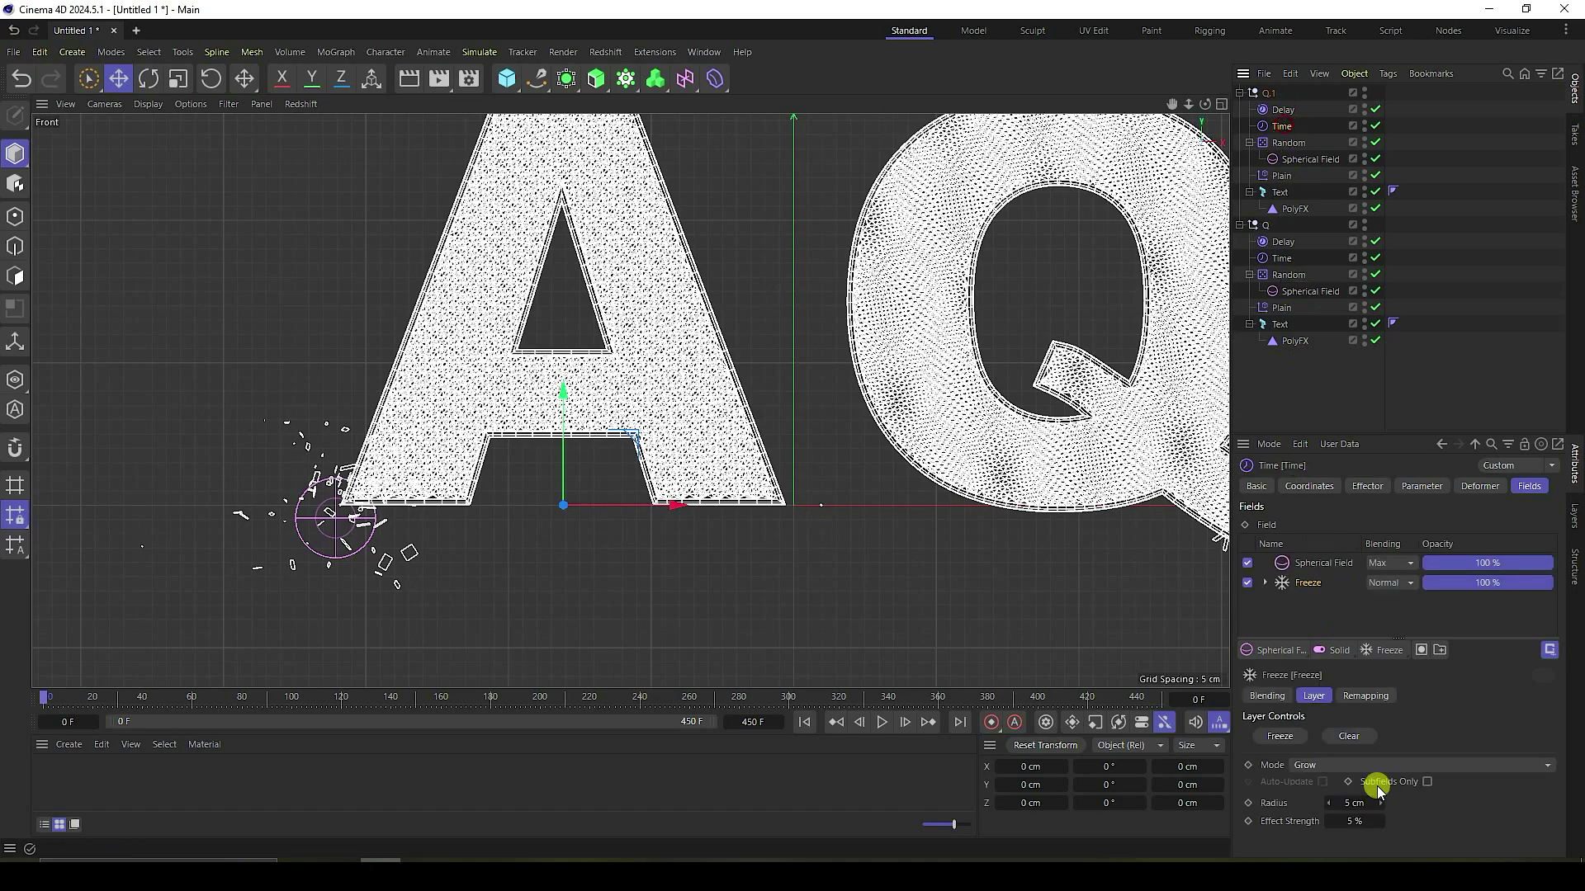
click(805, 723)
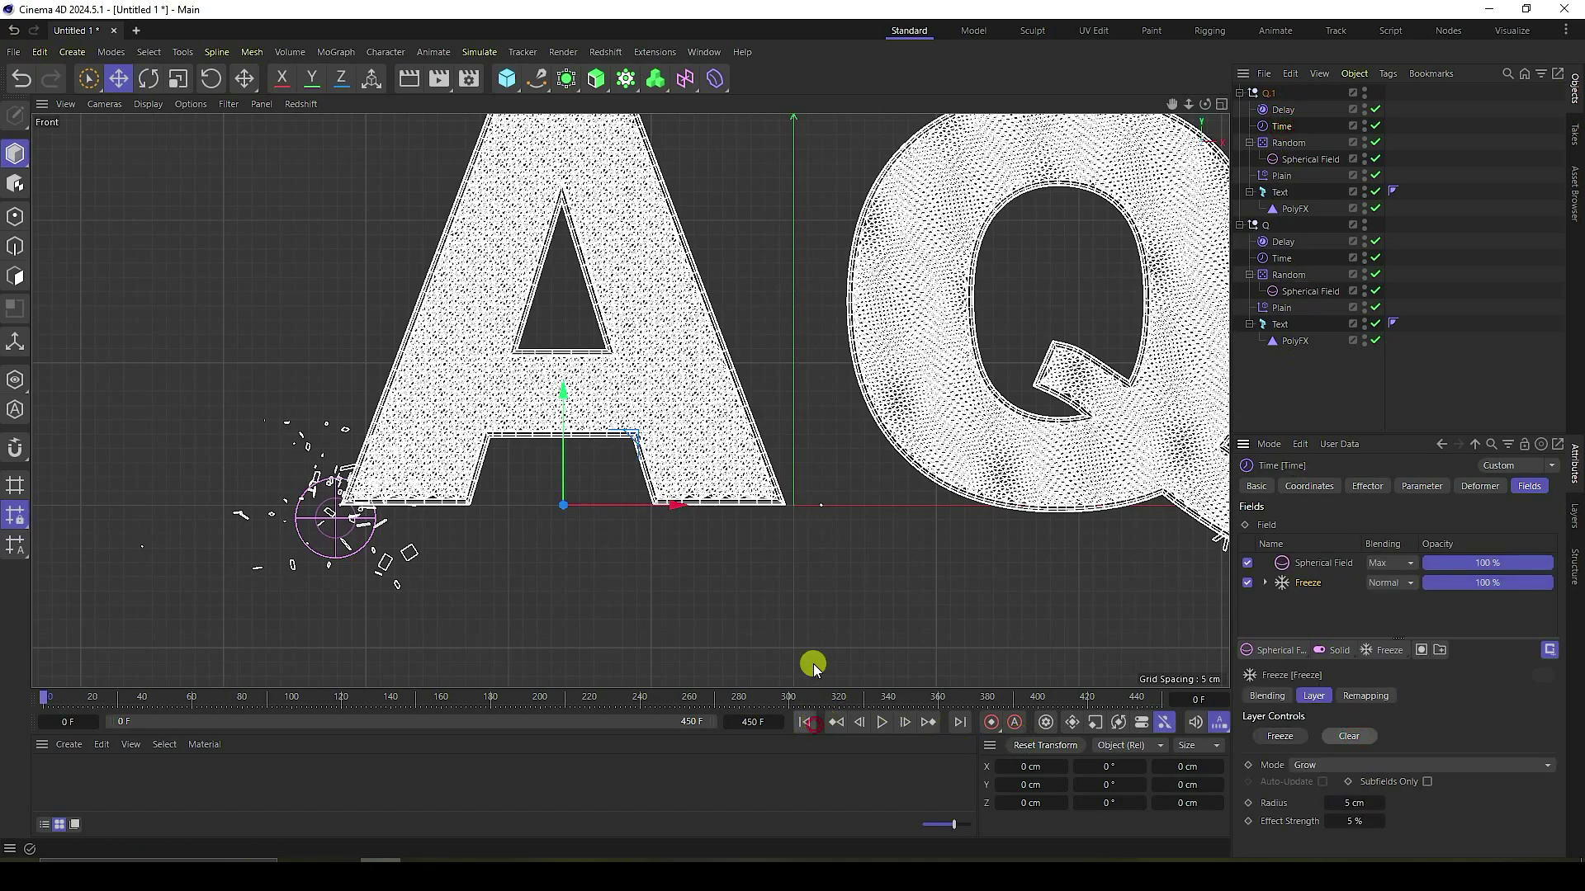
middle_click(806, 627)
middle_click(477, 303)
scroll(562, 658, down, 3)
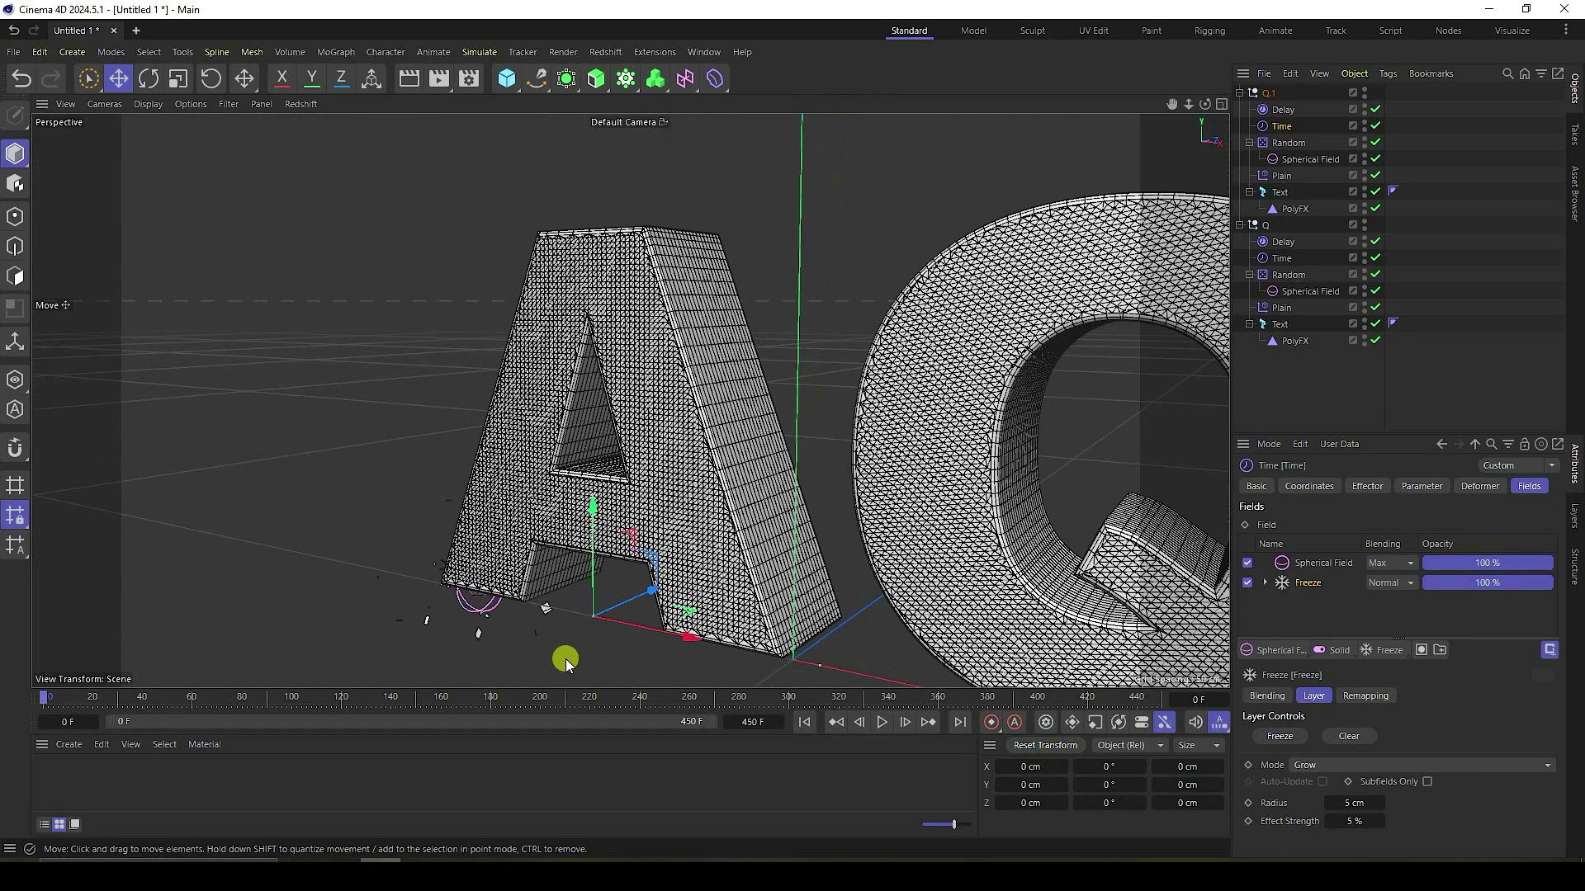
scroll(1008, 620, up, 4)
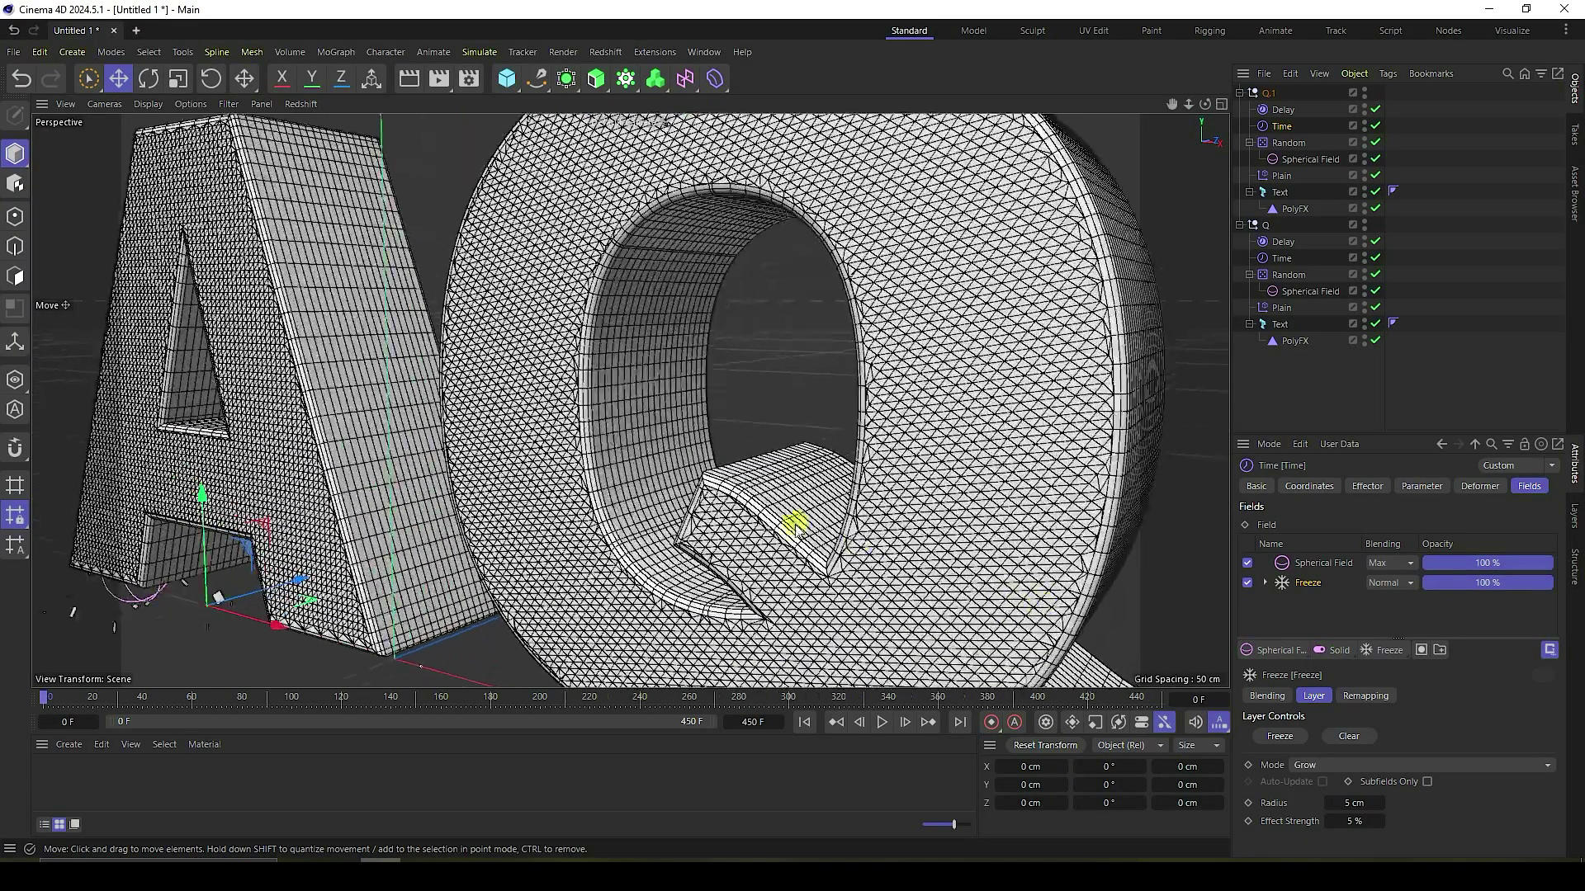
scroll(795, 524, down, 2)
click(835, 723)
click(884, 723)
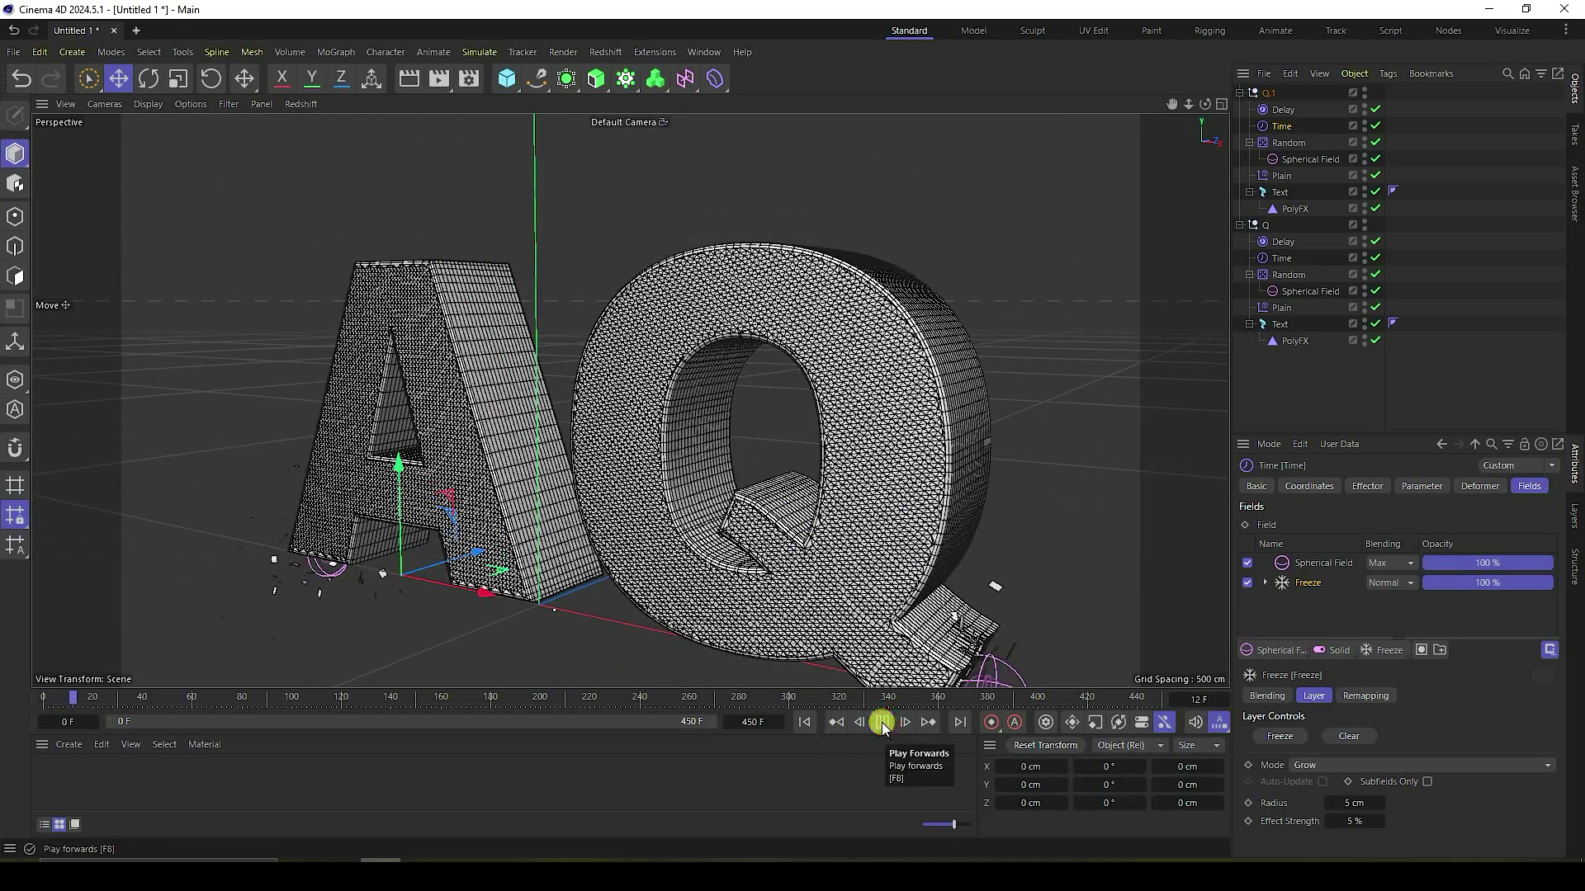
scroll(504, 560, up, 5)
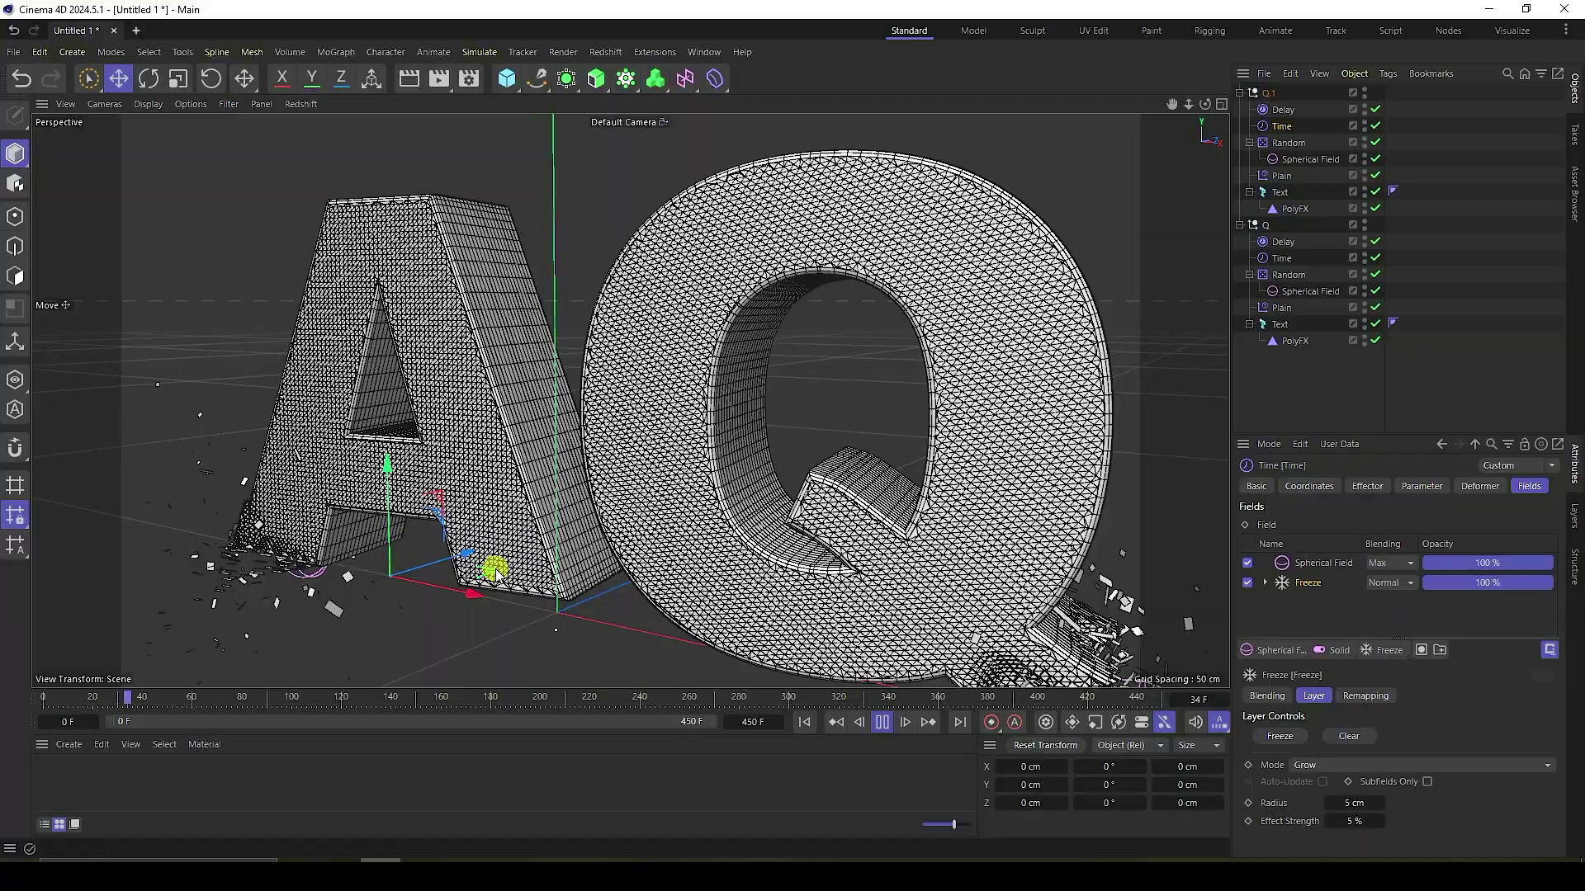
scroll(561, 532, down, 3)
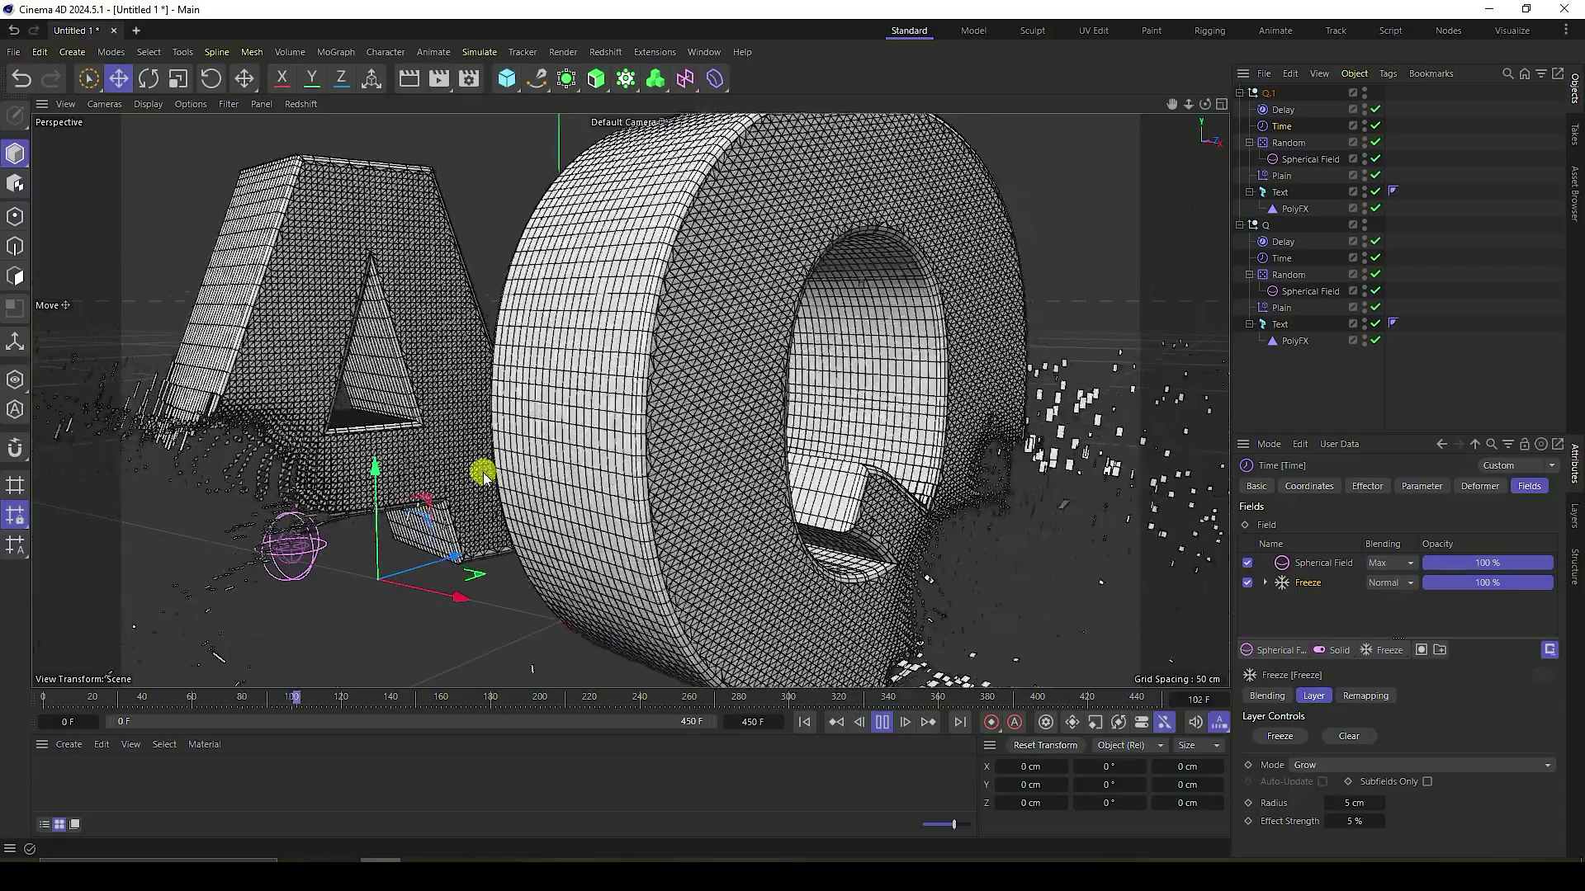
scroll(304, 480, up, 6)
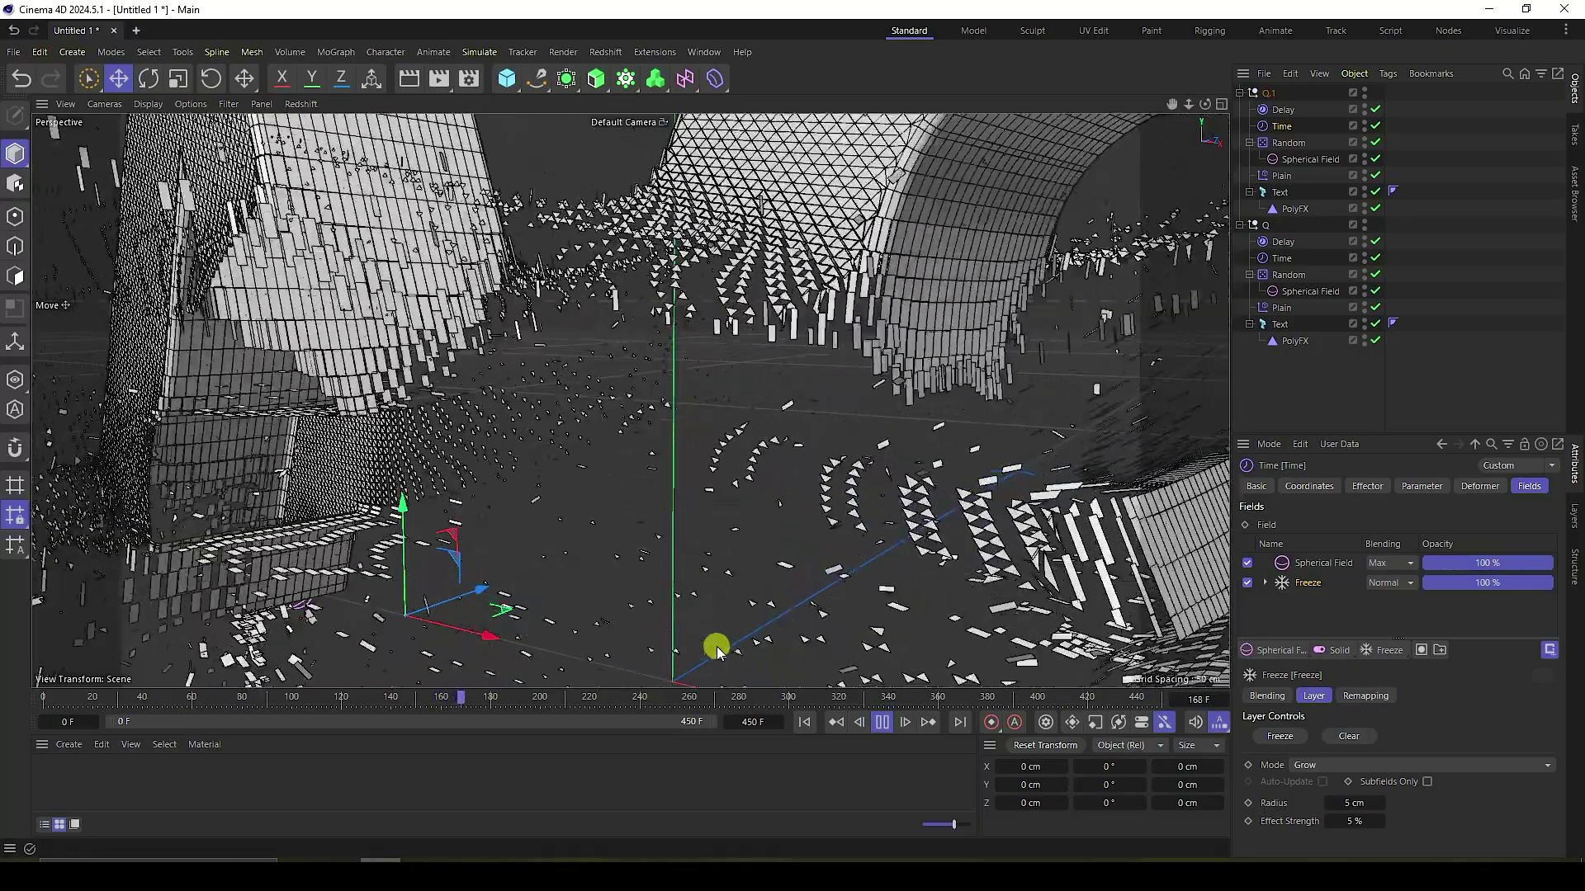
click(859, 723)
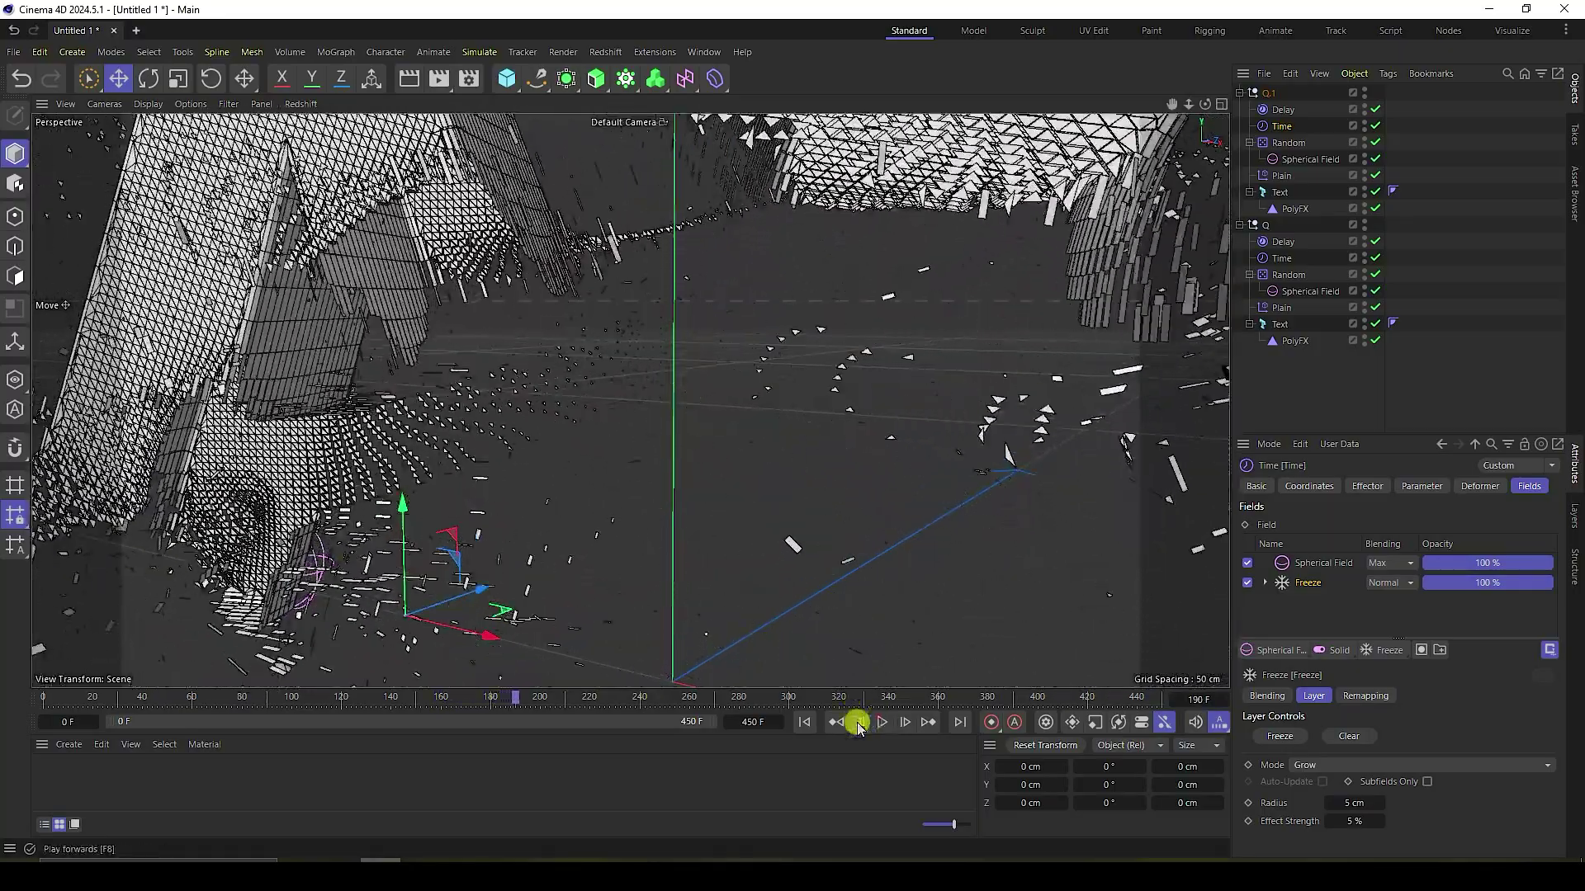
click(805, 722)
Step: Merge the studio lights scene from the C4D Particles studio lights & materials folder
click(11, 53)
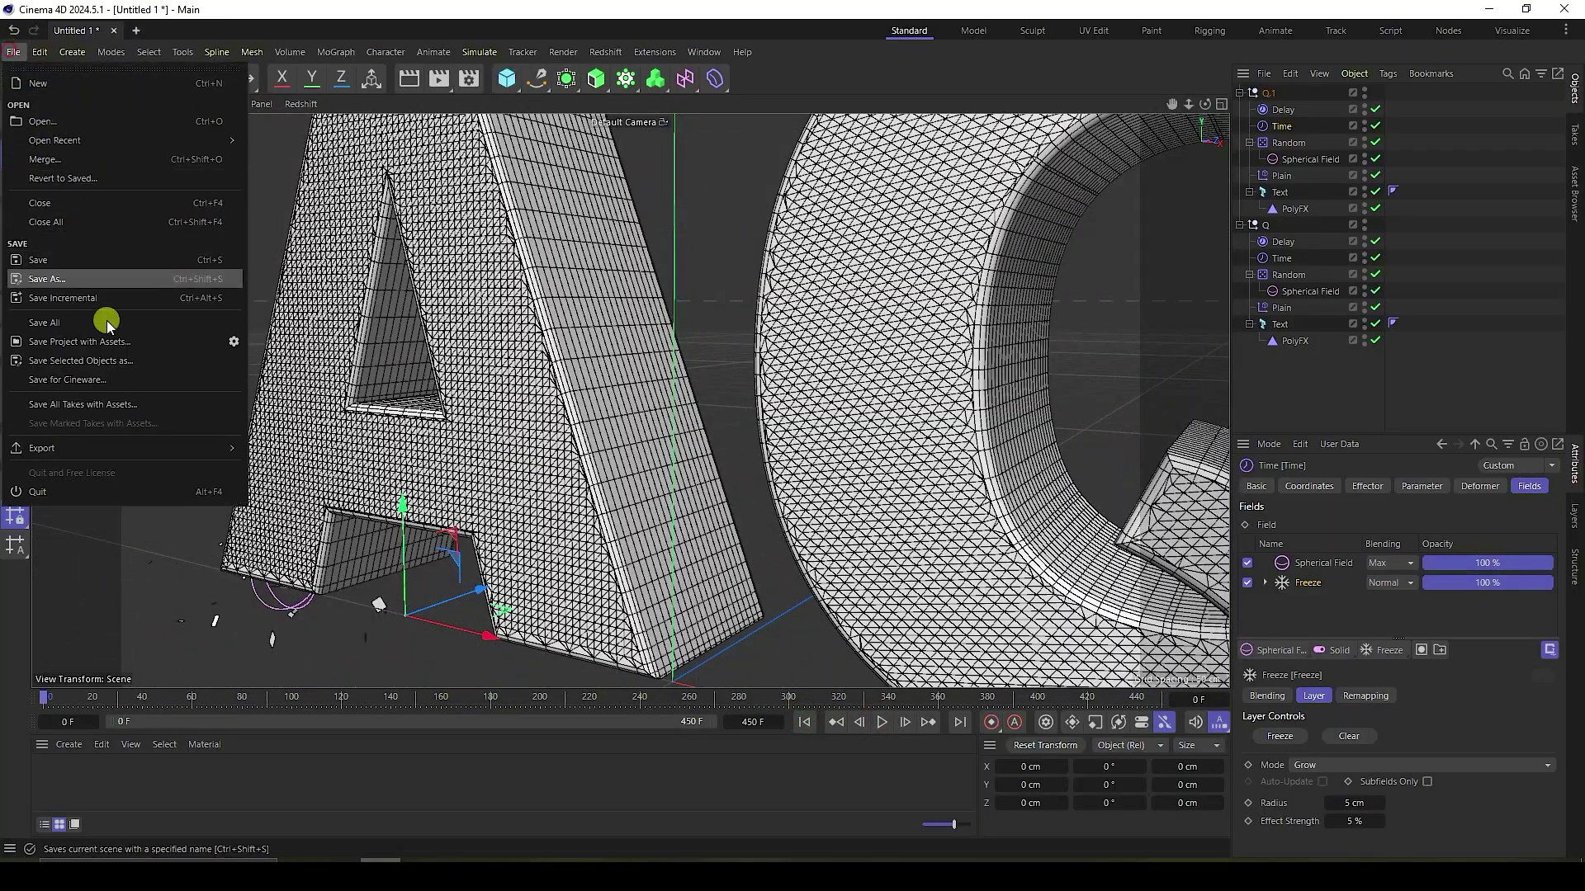
click(58, 157)
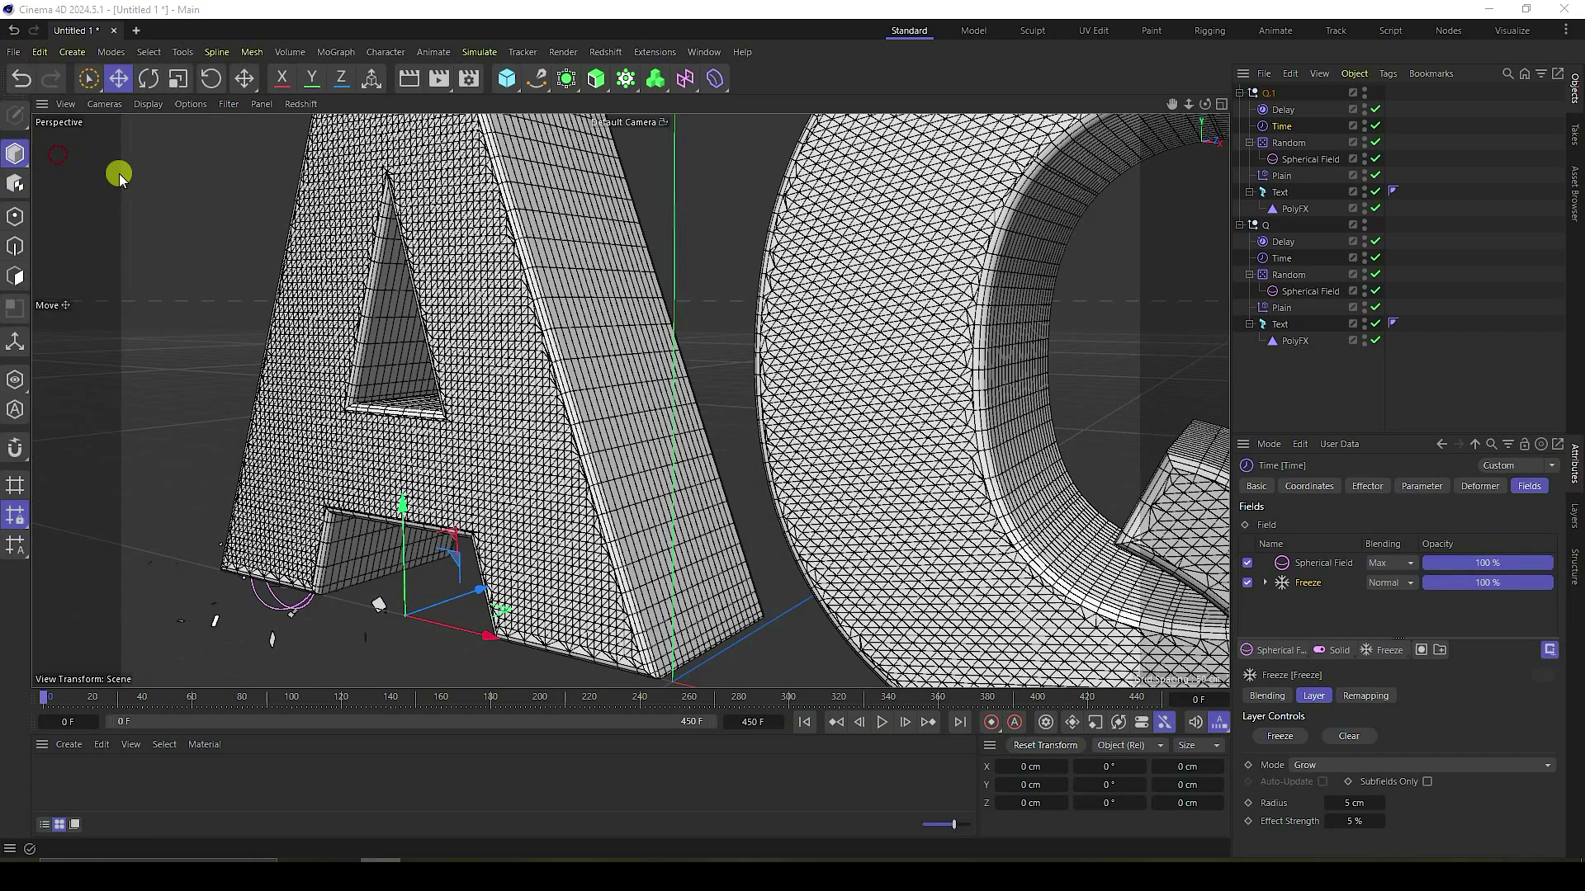
double_click(360, 173)
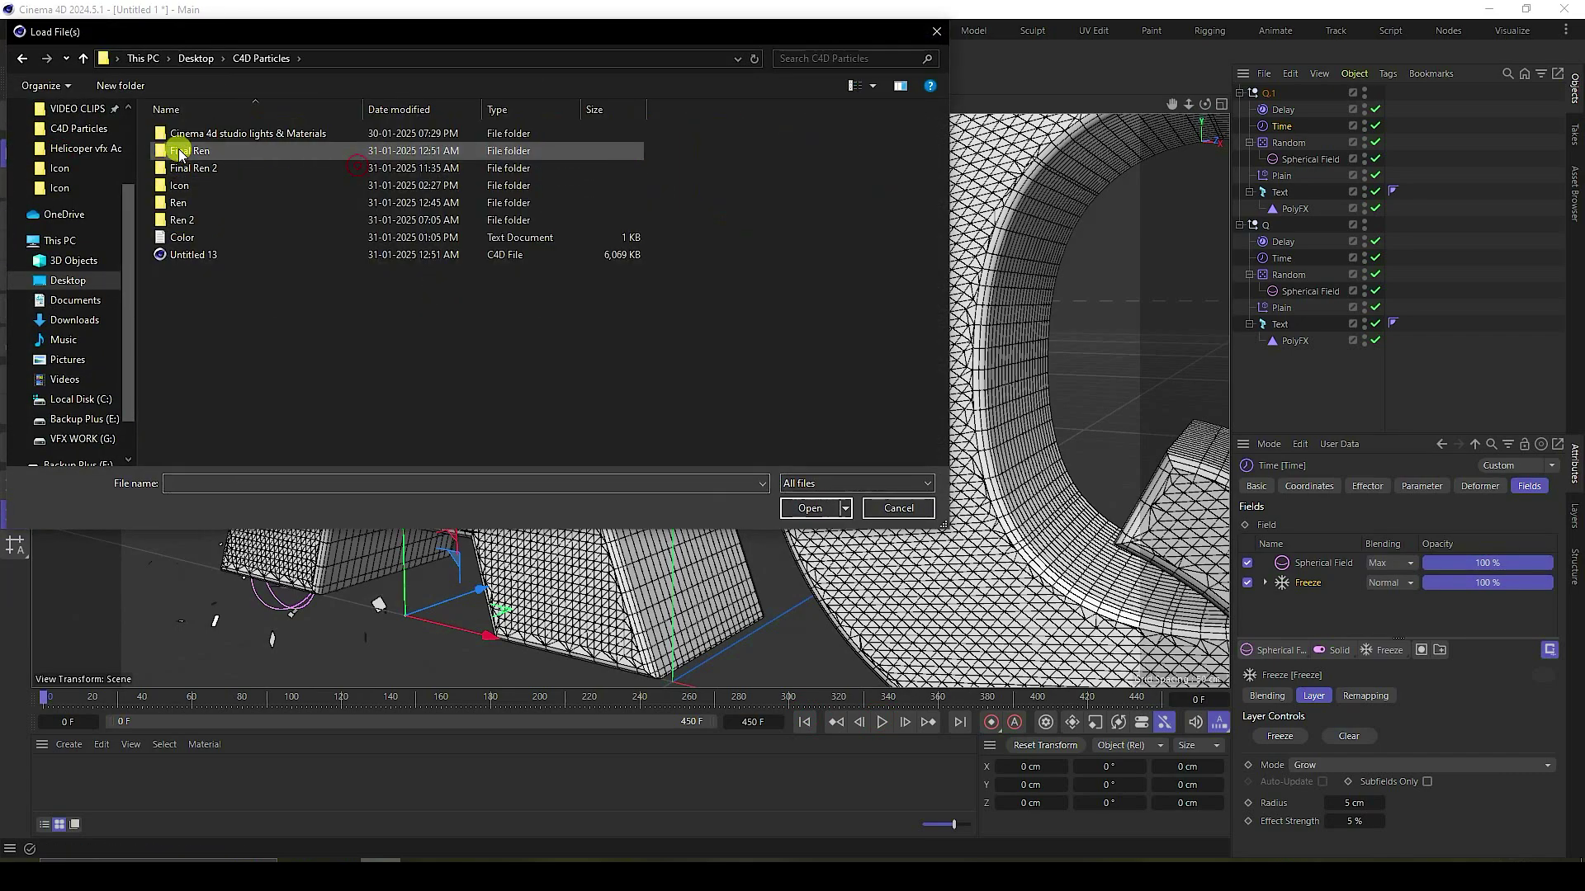
double_click(213, 126)
double_click(218, 135)
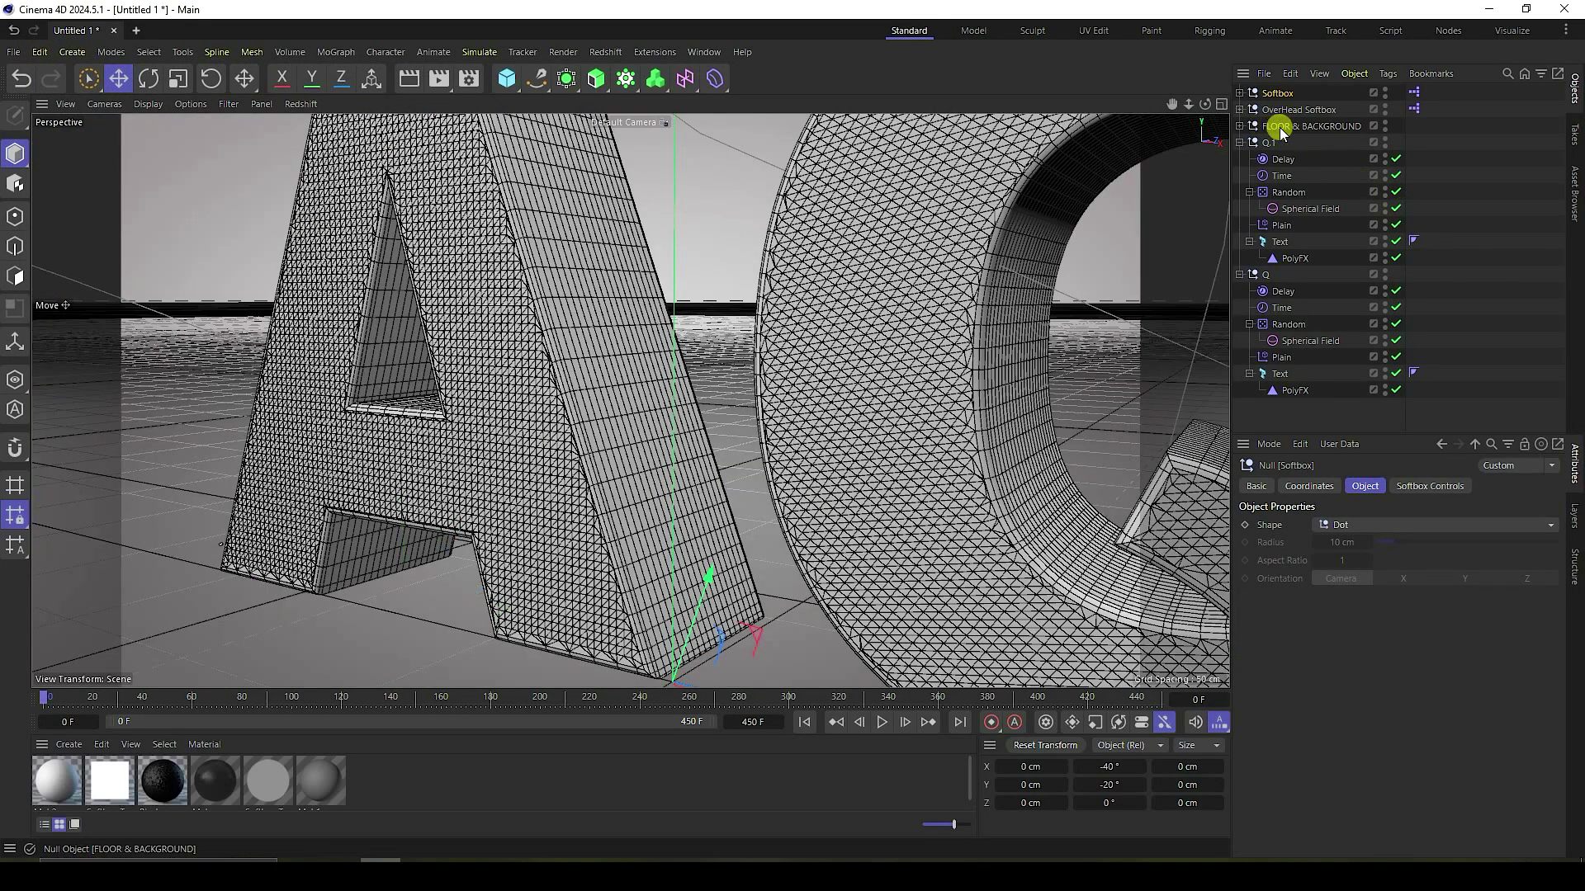
Step: Lower the FLOOR & BACKGROUND group about 53 cm in the Front view
middle_click(676, 389)
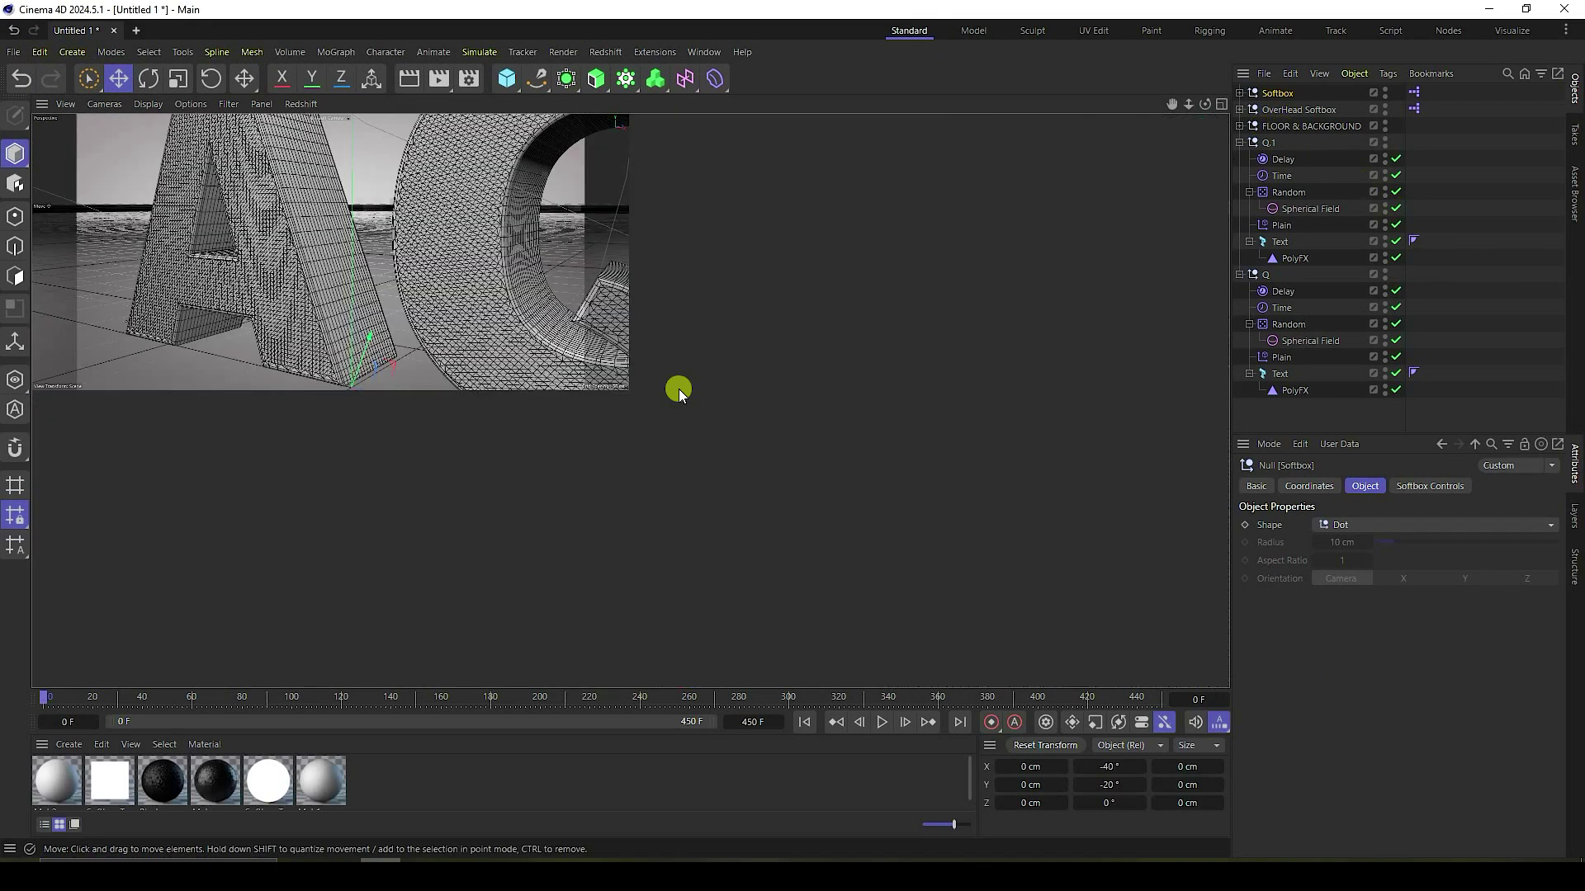
middle_click(799, 509)
click(1278, 126)
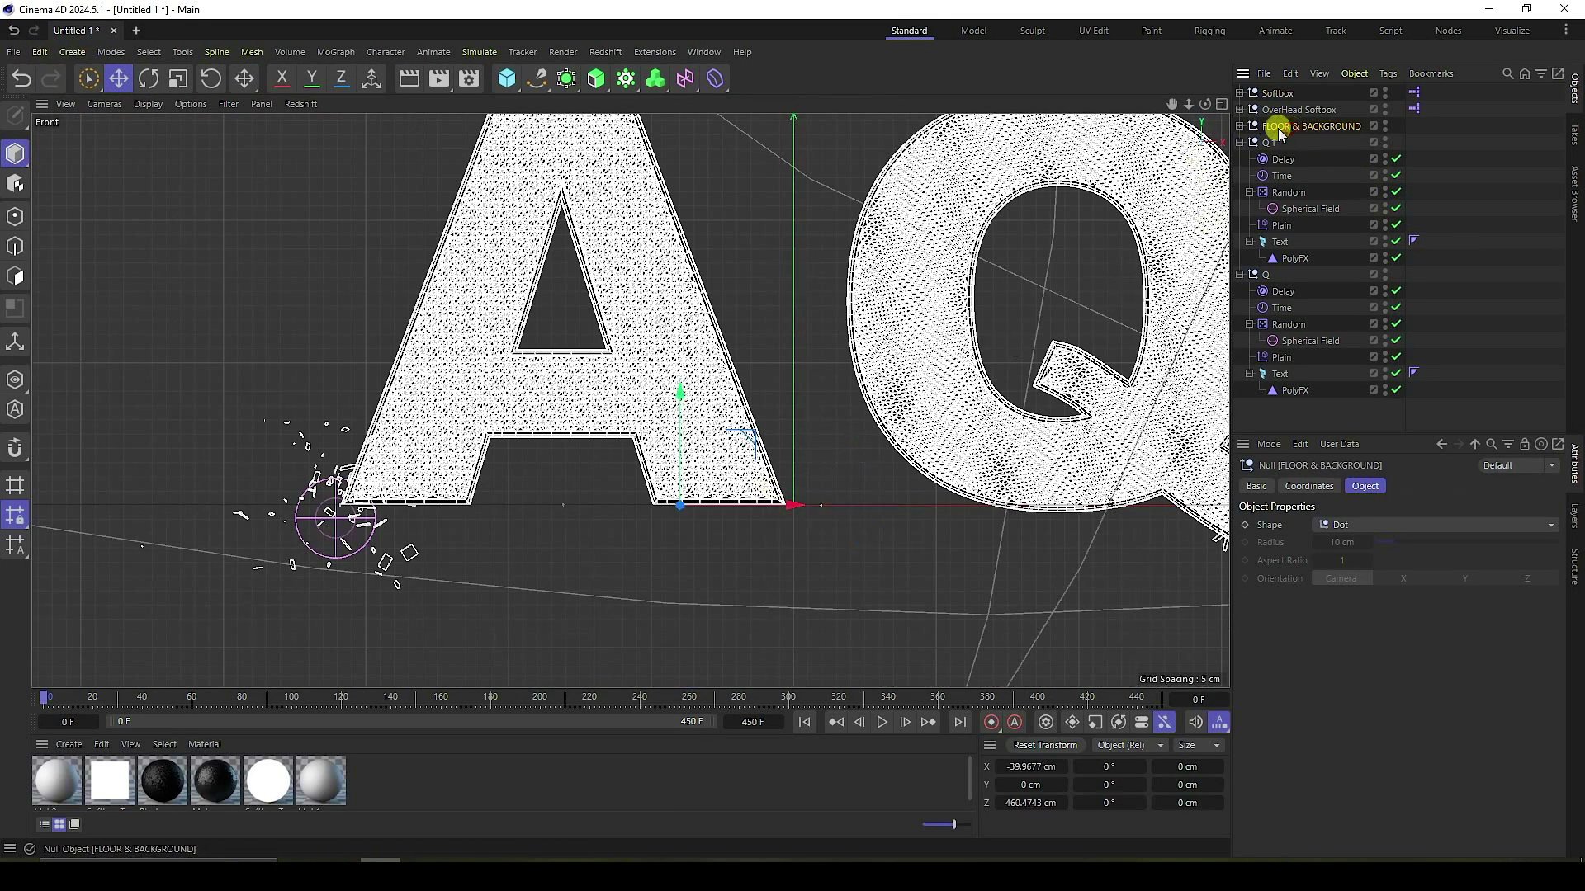
scroll(545, 468, down, 3)
drag(638, 413, 620, 482)
Step: Centre the OverHead Softbox above the letters in the Top view
middle_click(621, 483)
middle_click(789, 317)
scroll(693, 355, down, 4)
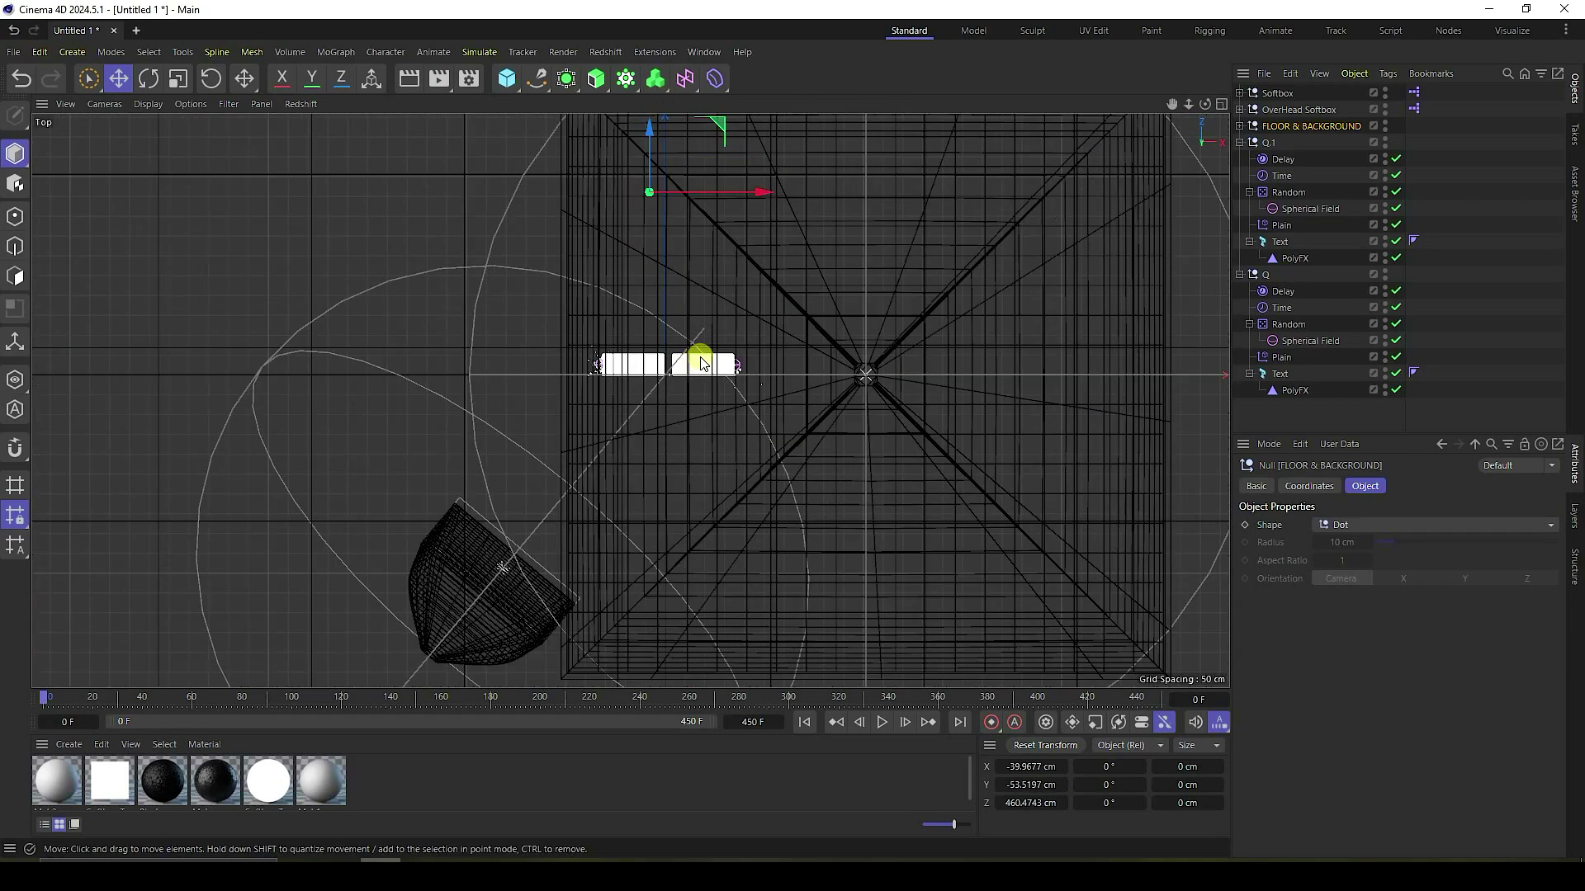
click(1304, 111)
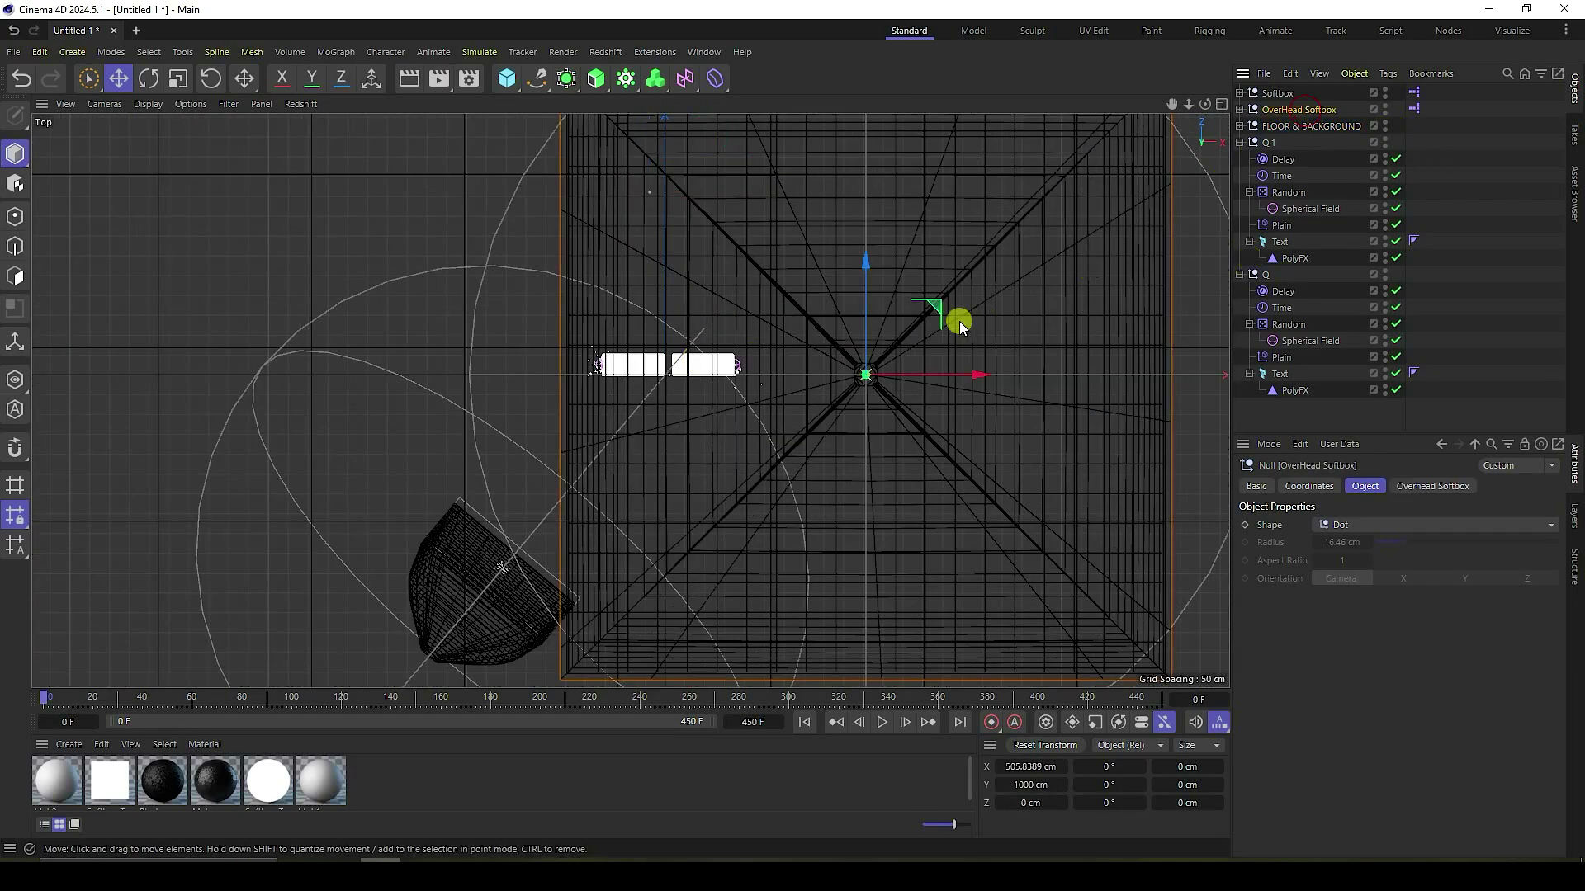
drag(954, 365, 760, 354)
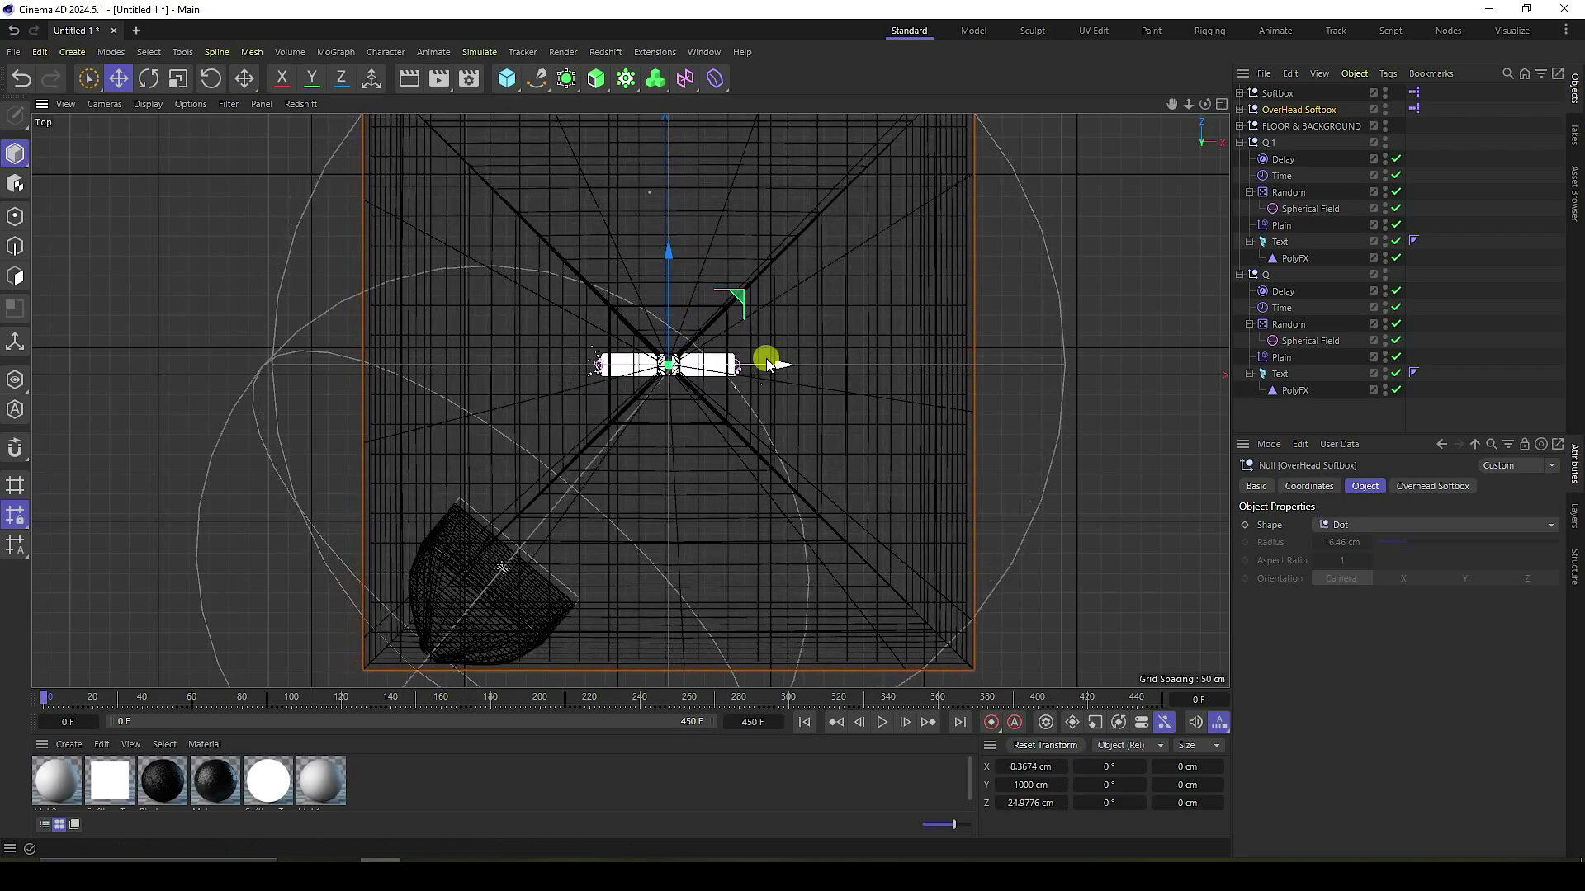
middle_click(760, 353)
middle_click(468, 277)
scroll(598, 320, down, 2)
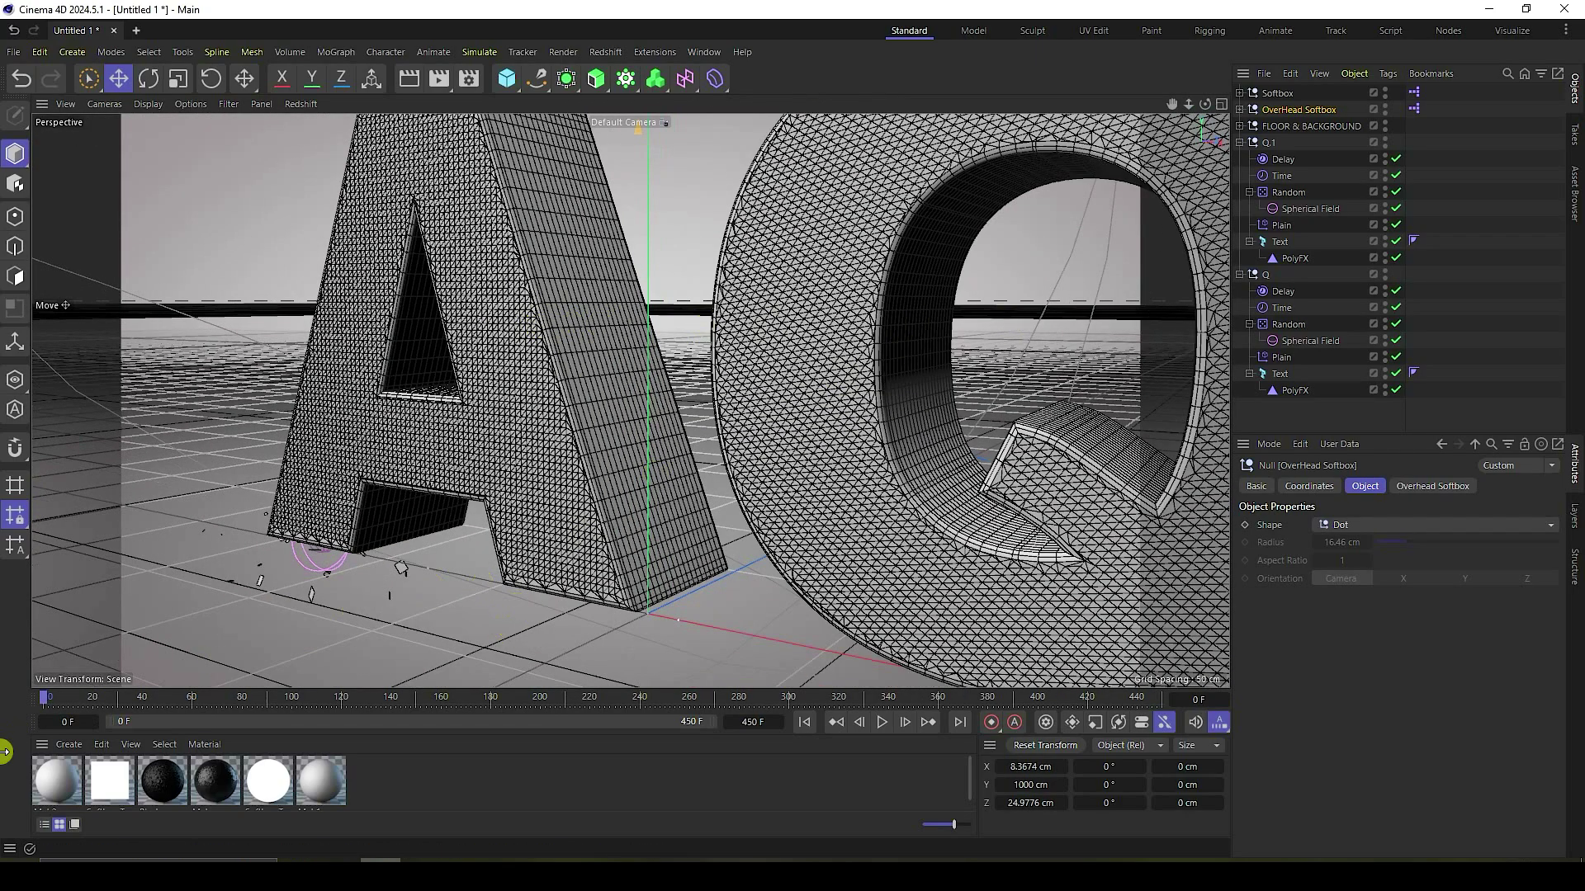
Step: Load the studio lights materials, then apply red to the A's Text and yellow to the Q's Text
click(73, 745)
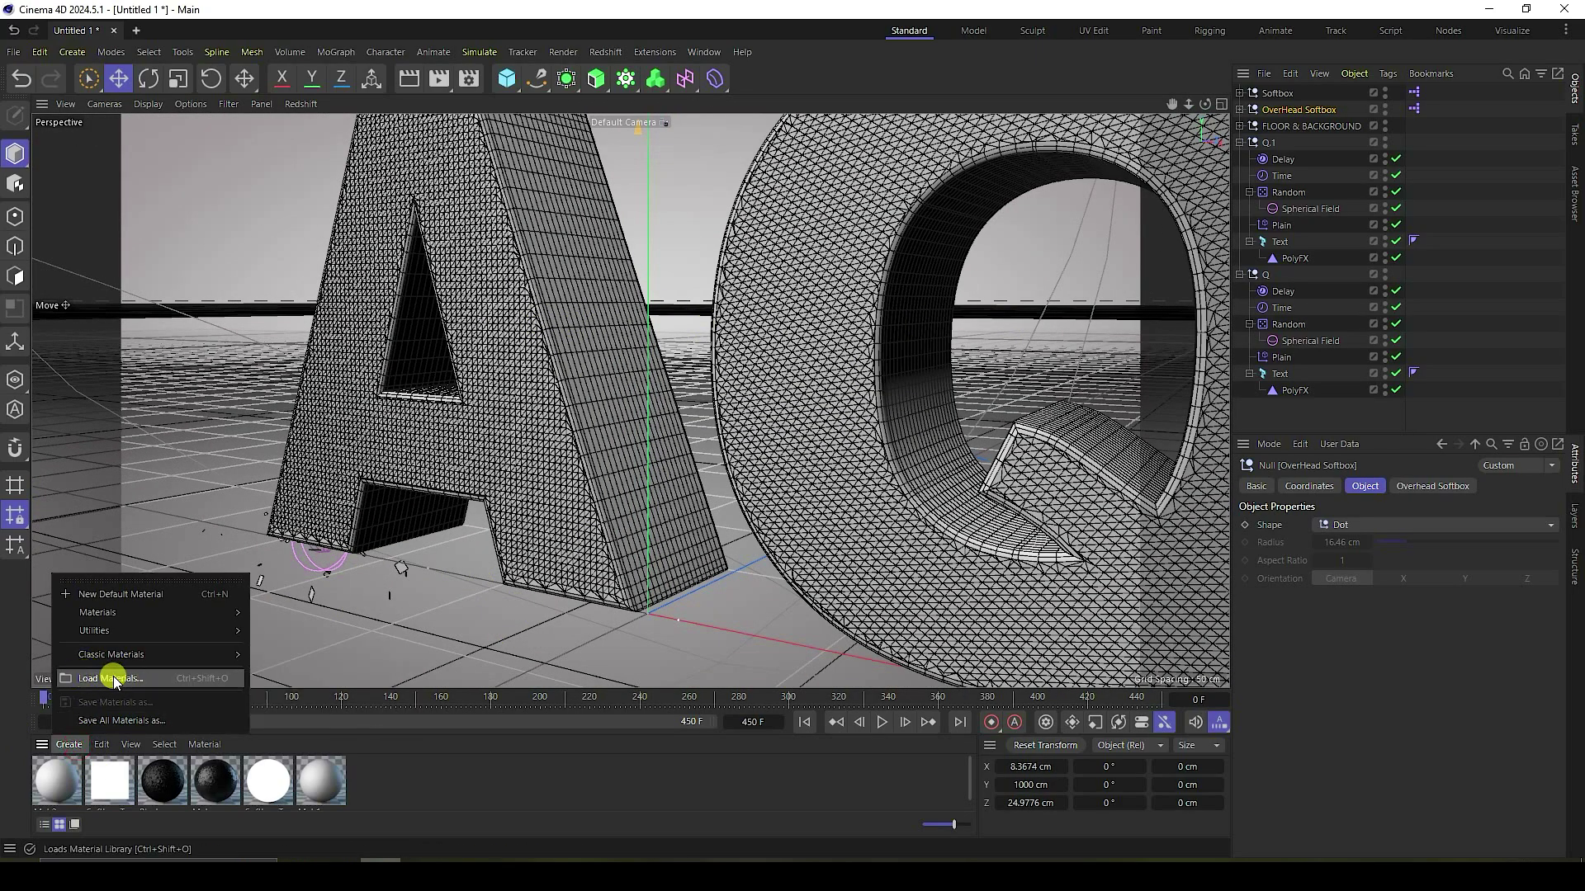
click(113, 679)
double_click(374, 277)
double_click(184, 163)
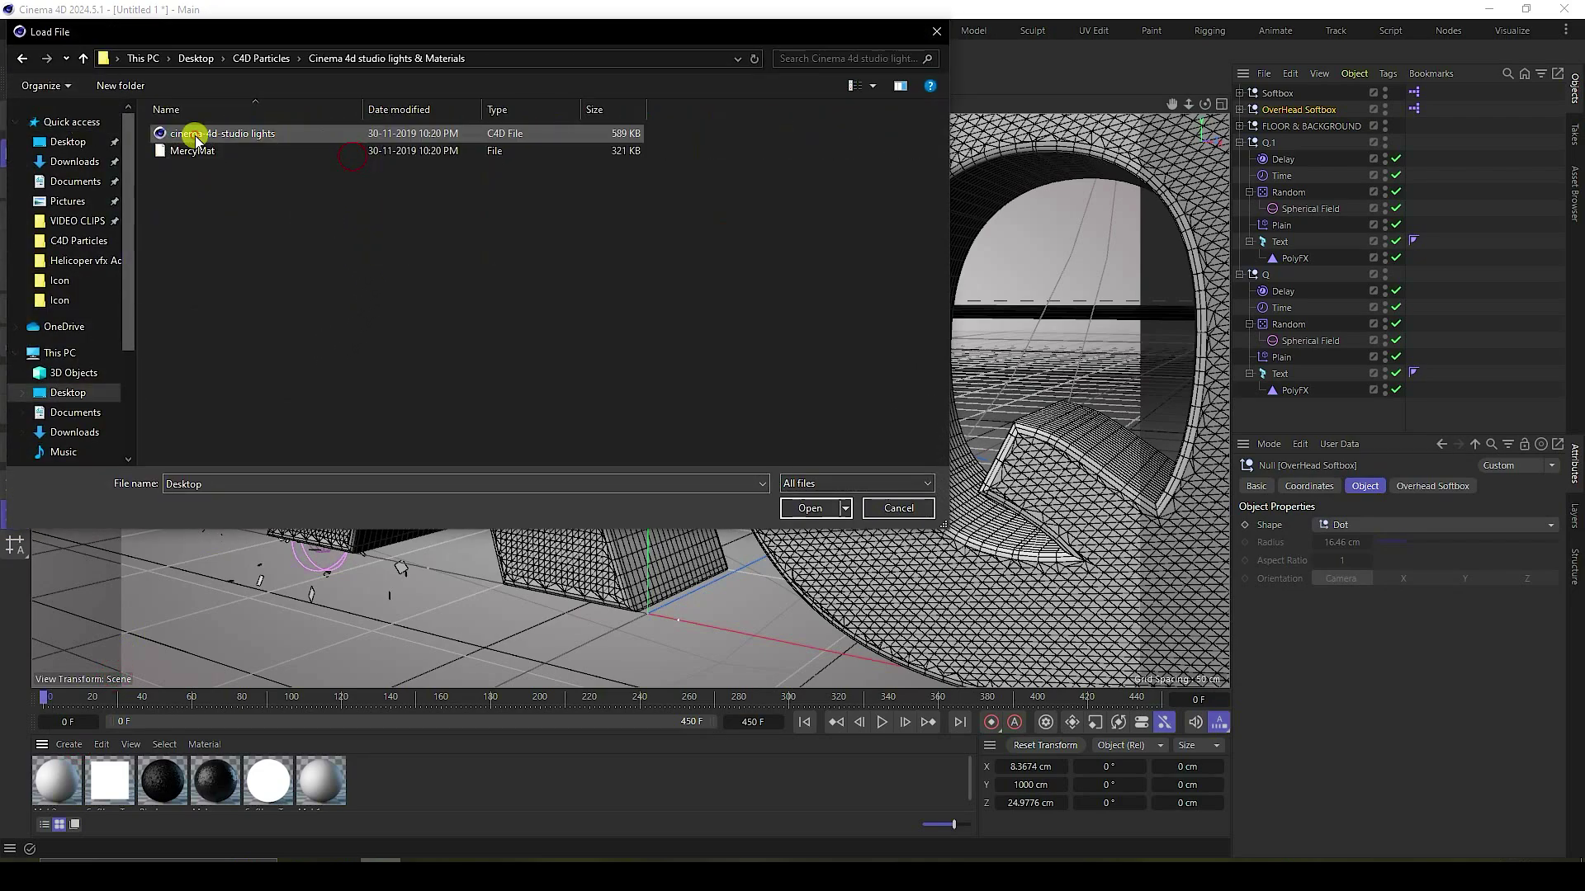
double_click(195, 137)
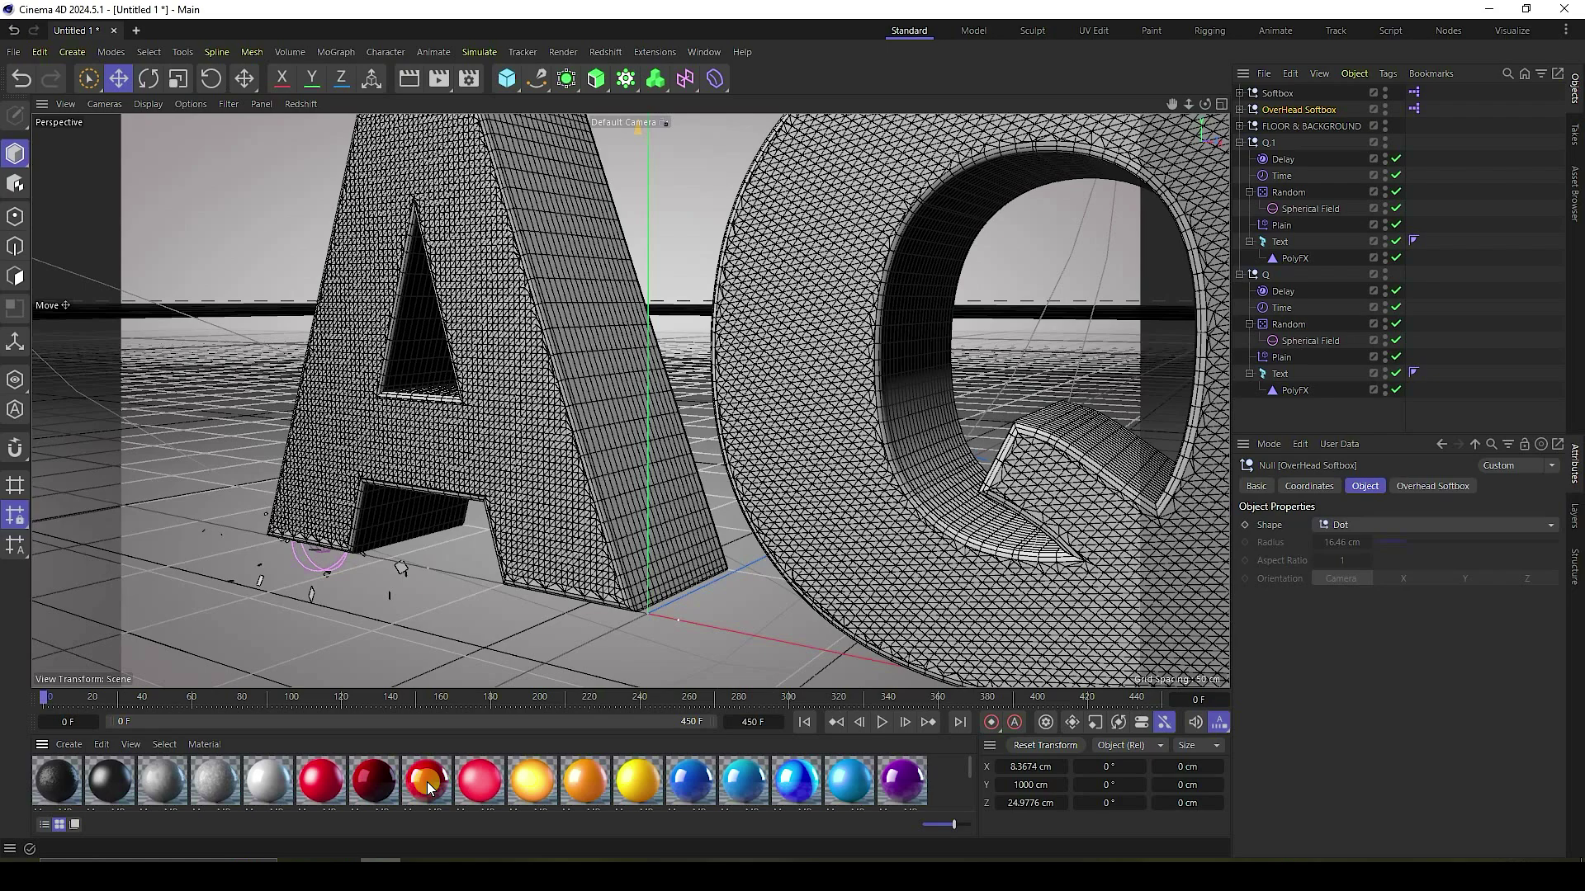
drag(780, 644, 1284, 246)
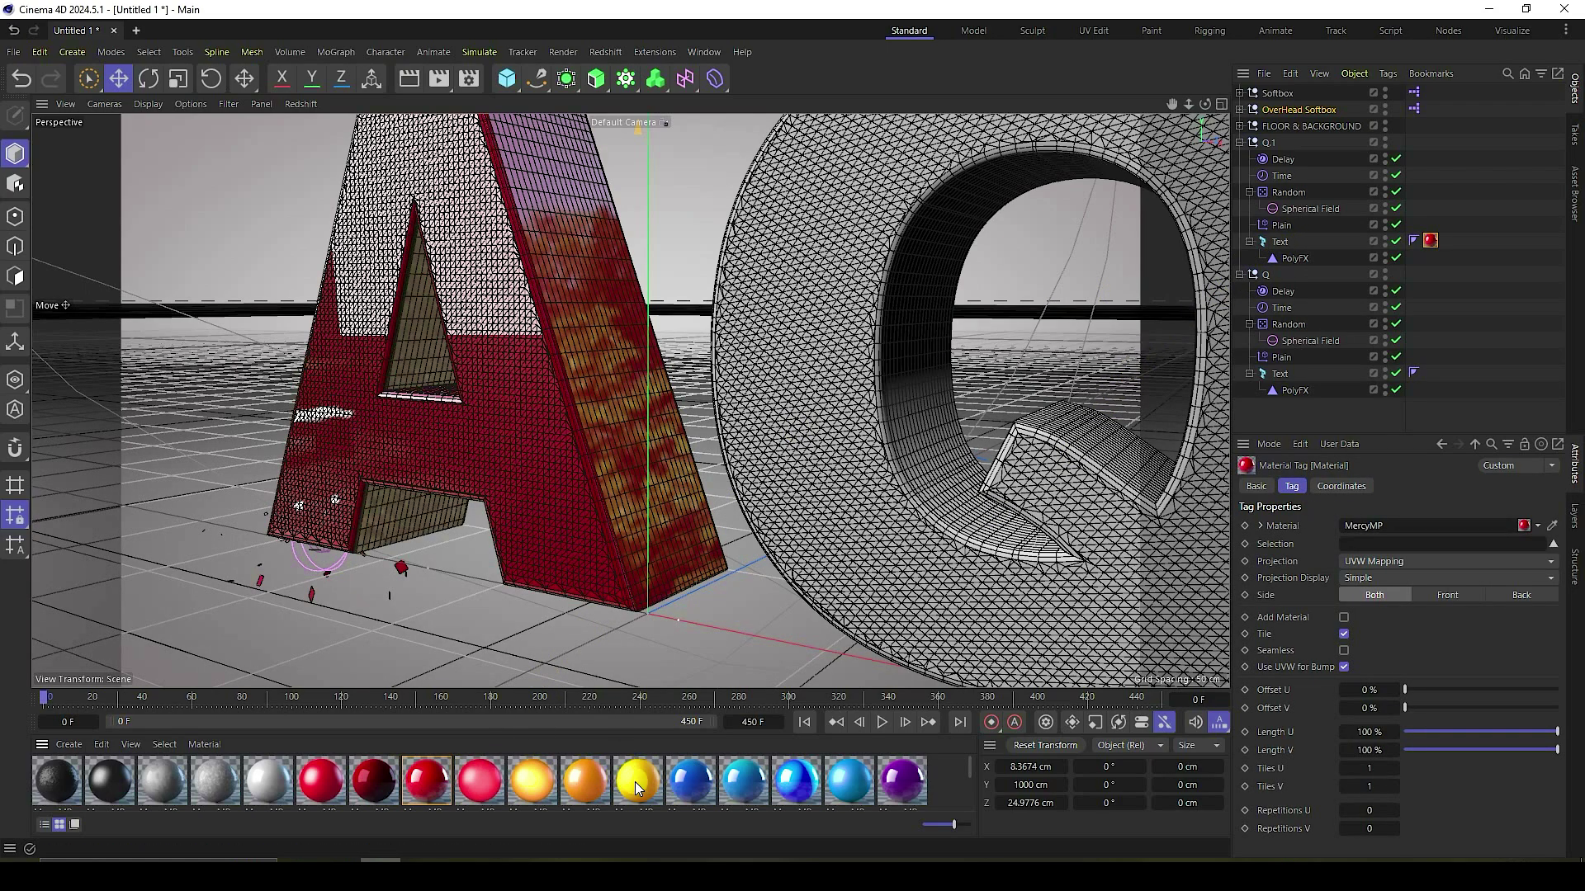
drag(635, 781, 1279, 375)
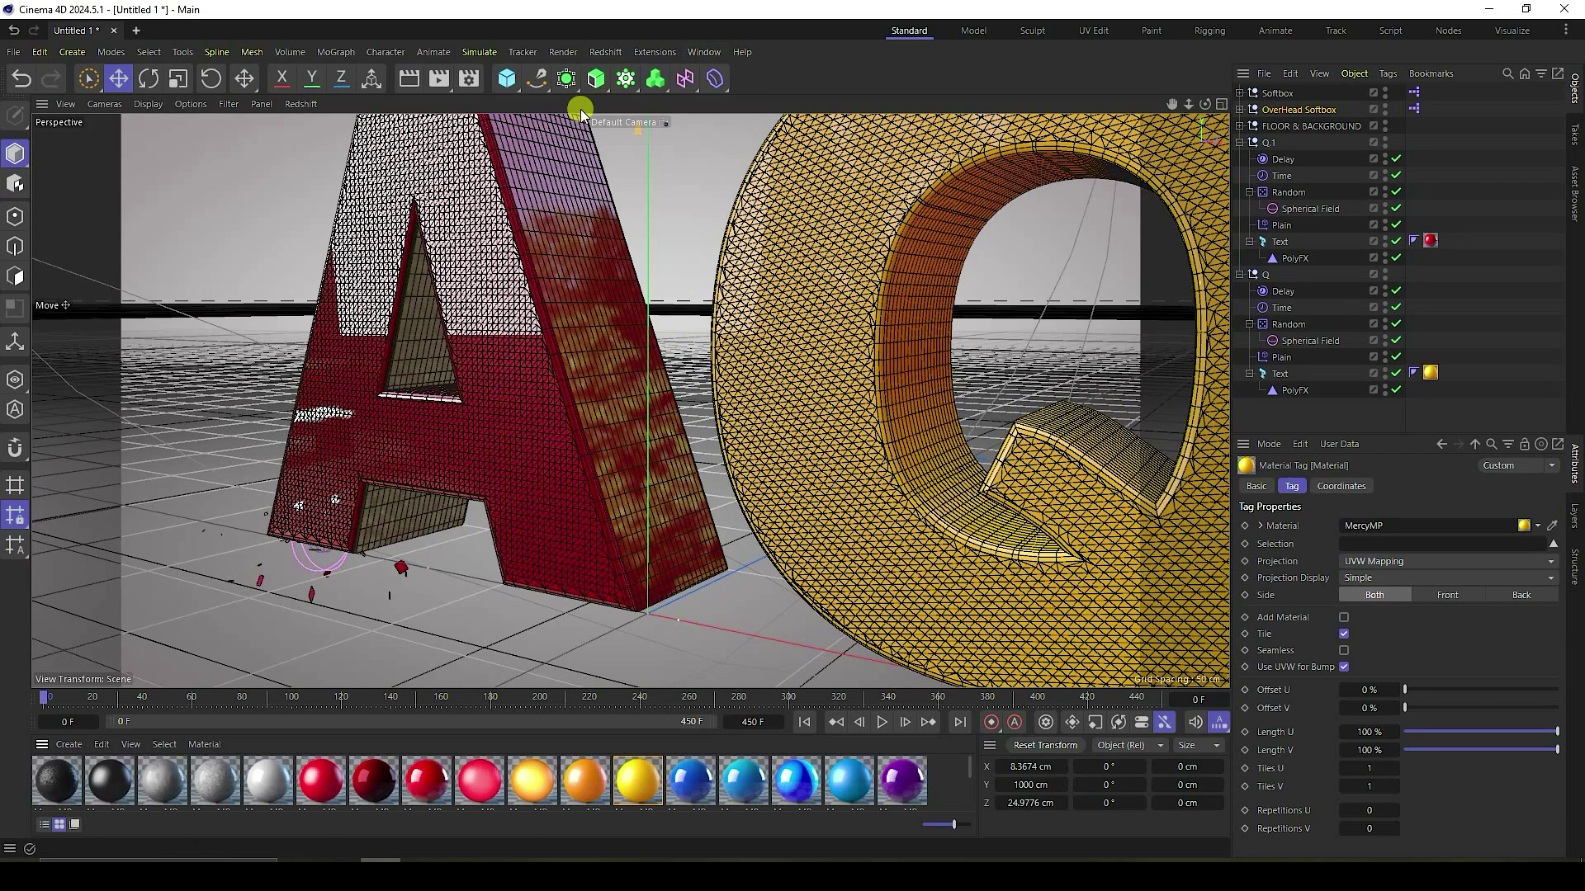
Step: Switch the renderer to Standard and set Frame Range to All Frames (0-450)
click(472, 81)
click(551, 113)
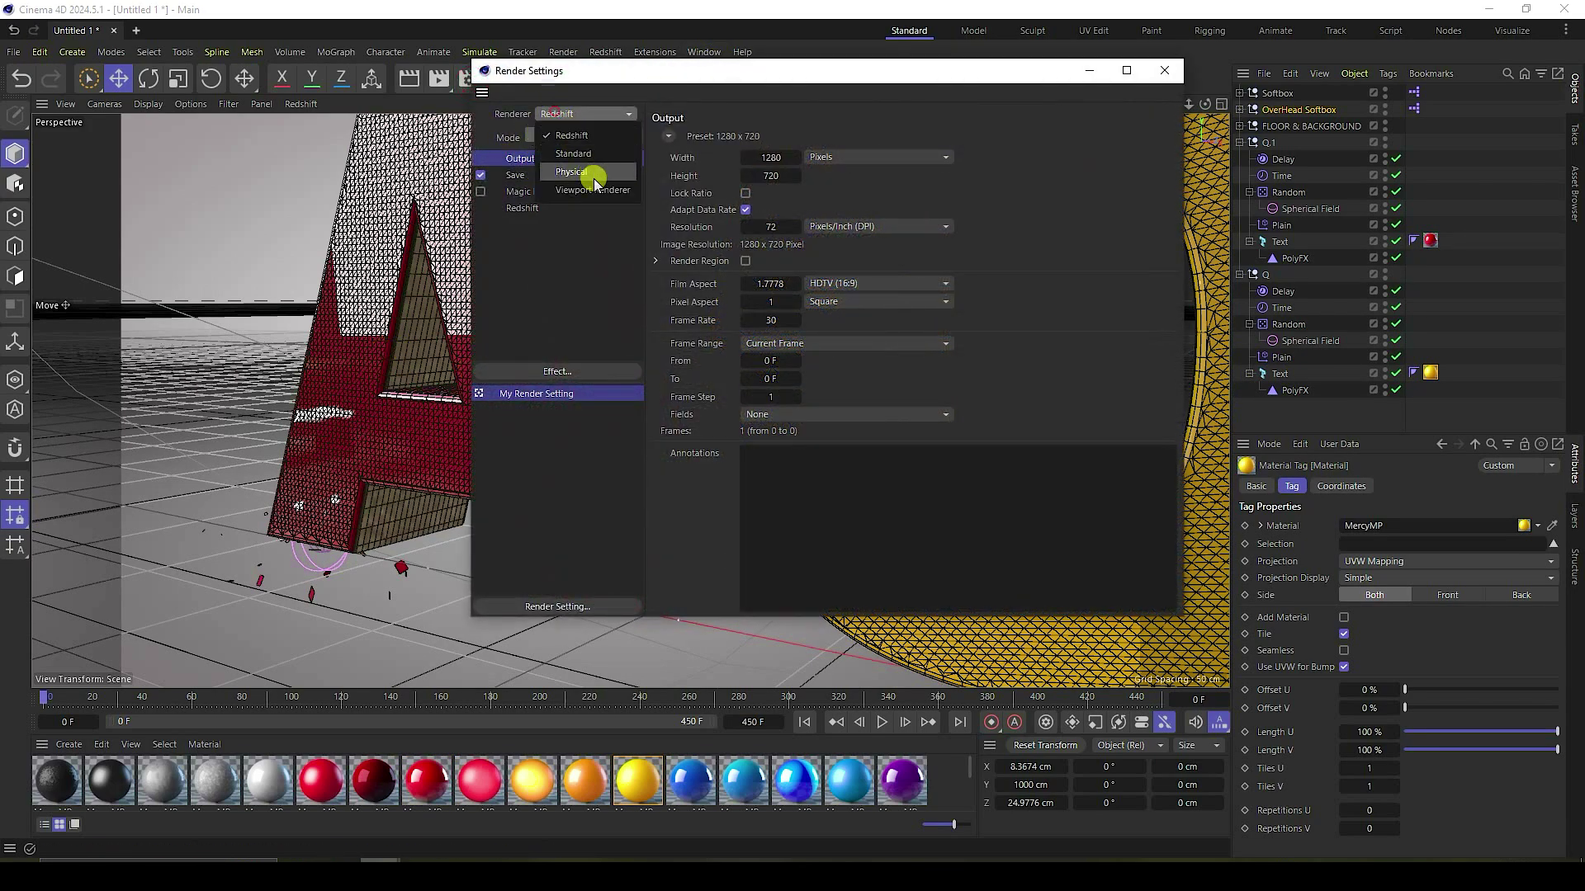
click(598, 155)
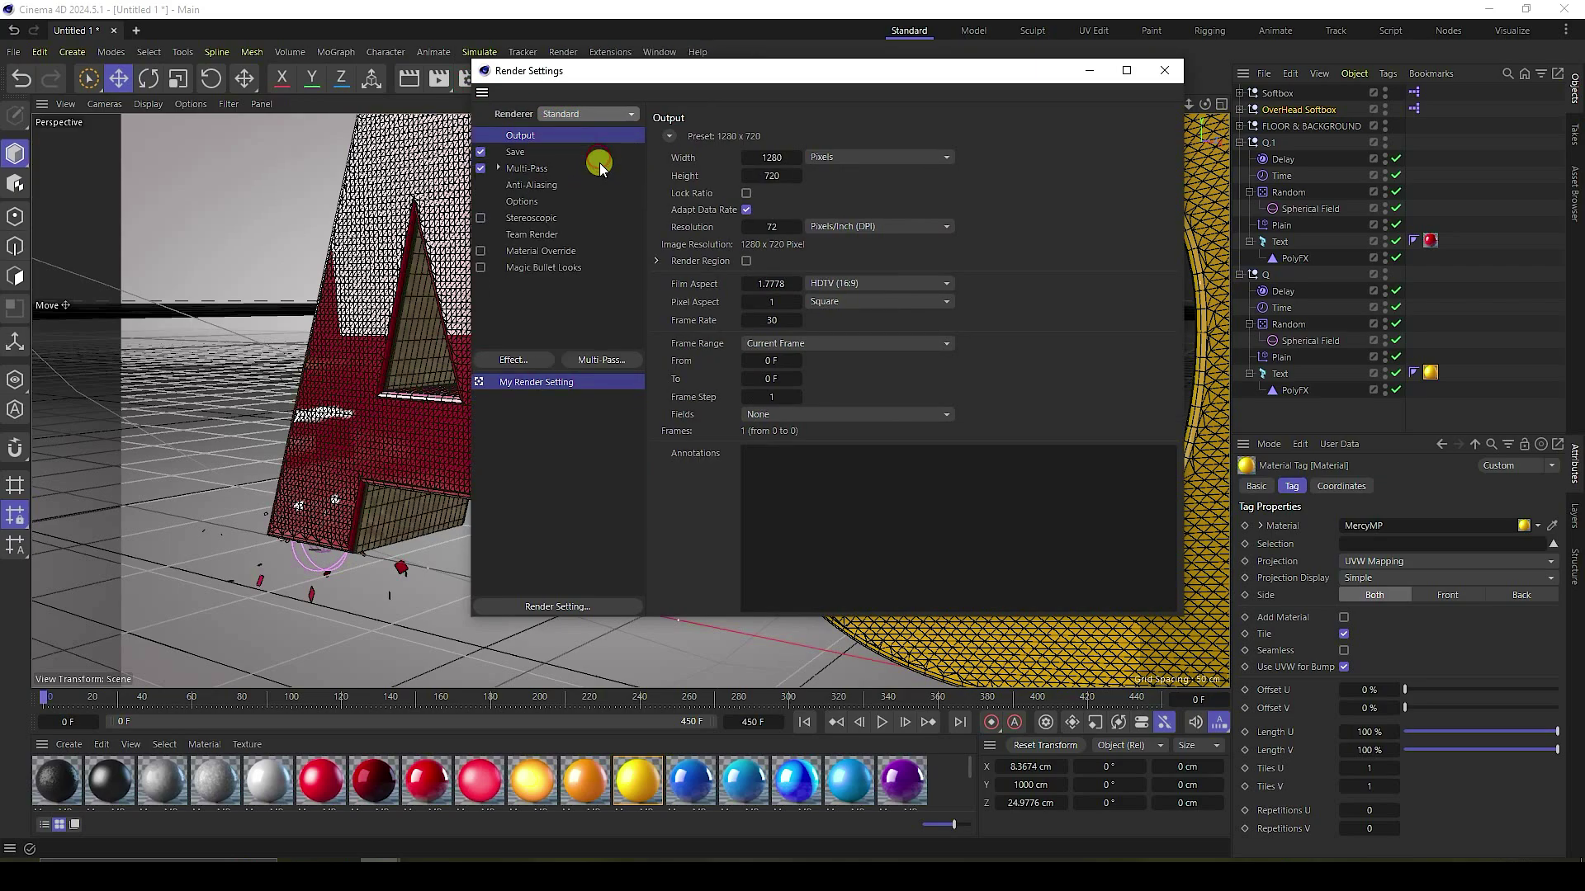
click(511, 152)
click(519, 139)
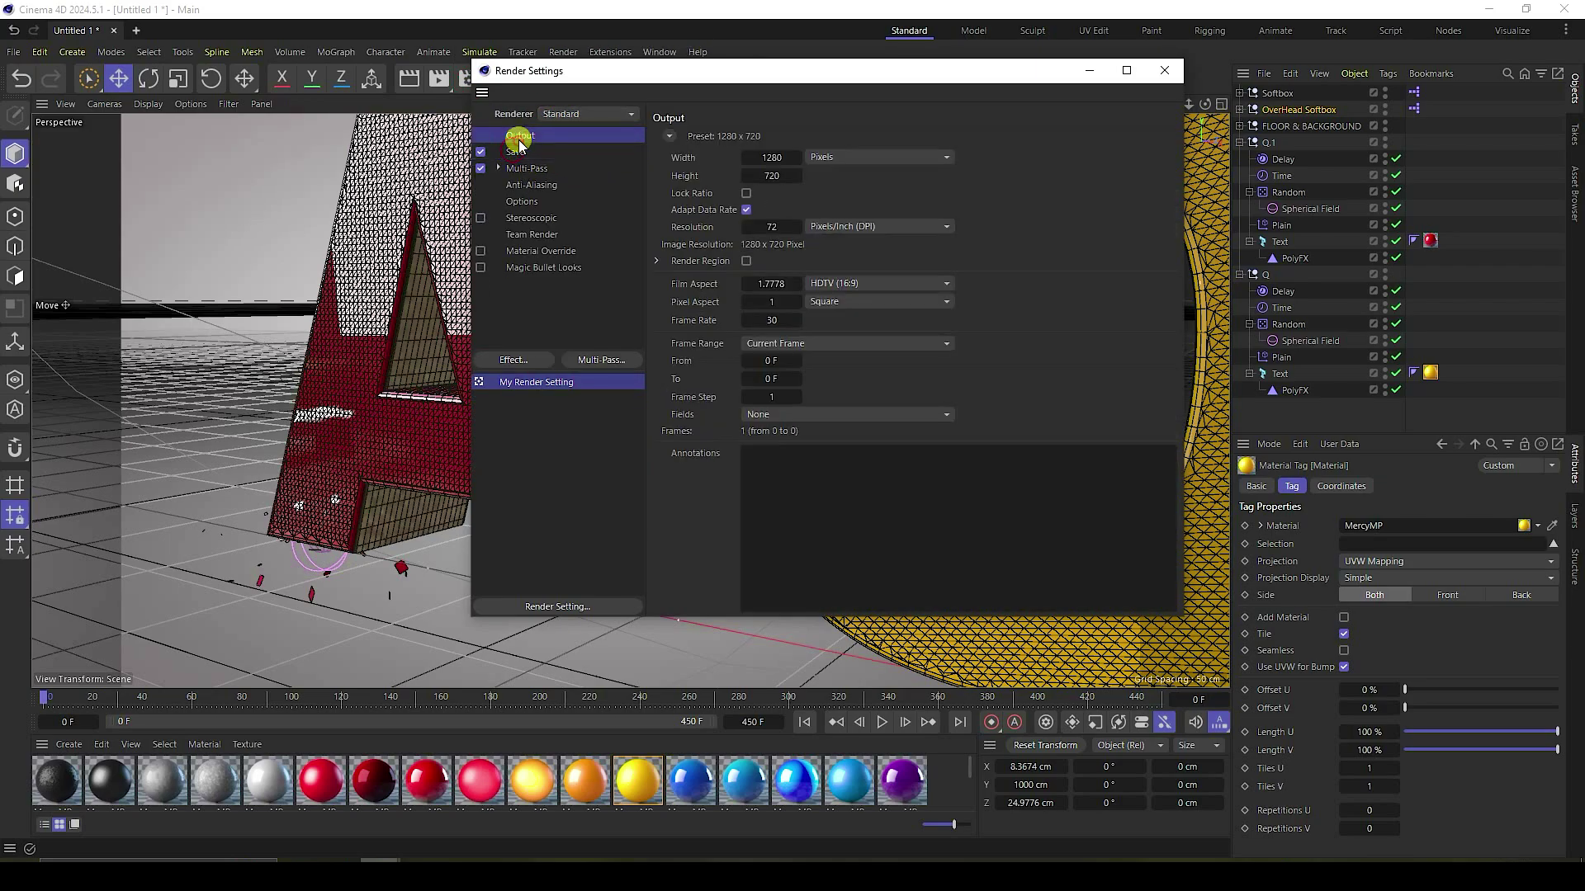
click(825, 343)
click(800, 403)
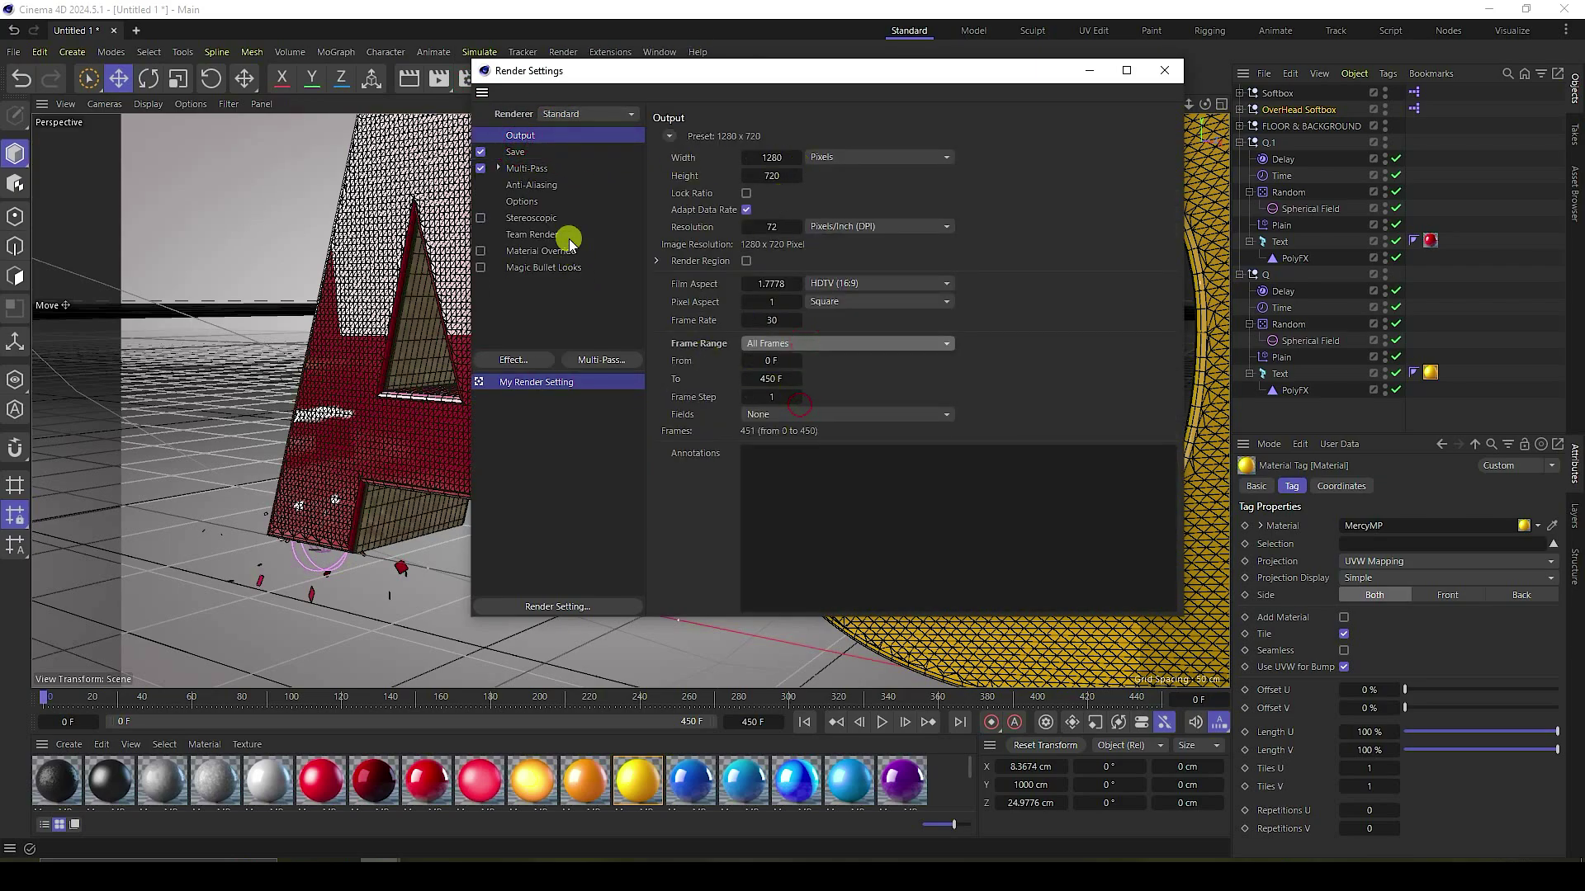
Step: Save rendered frames as JPG named '1' into a new folder on the Desktop
click(520, 153)
click(794, 197)
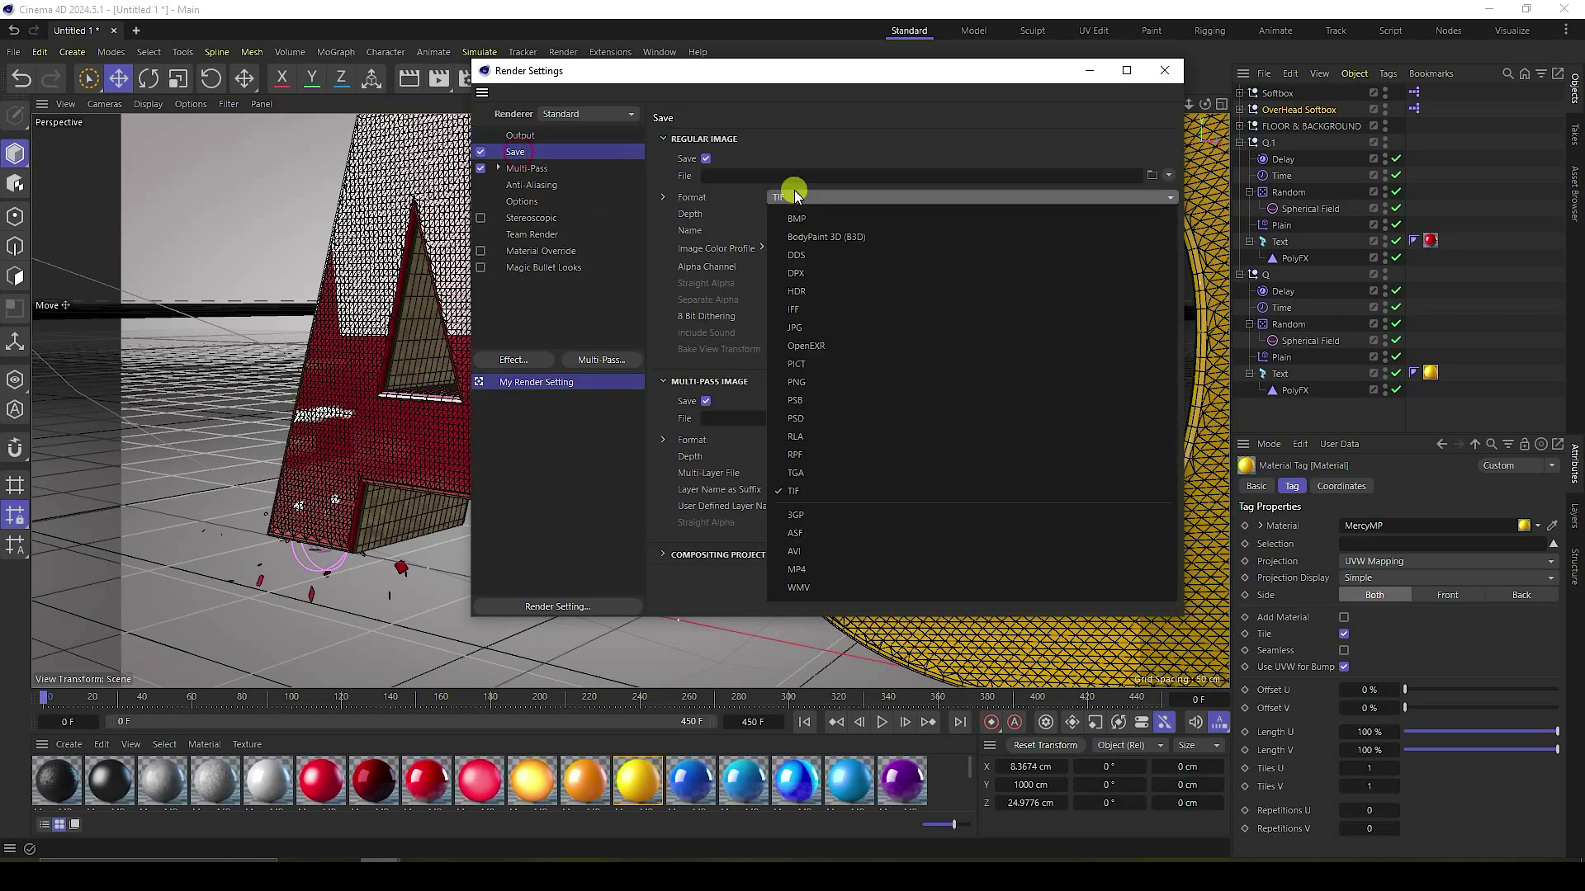
click(820, 340)
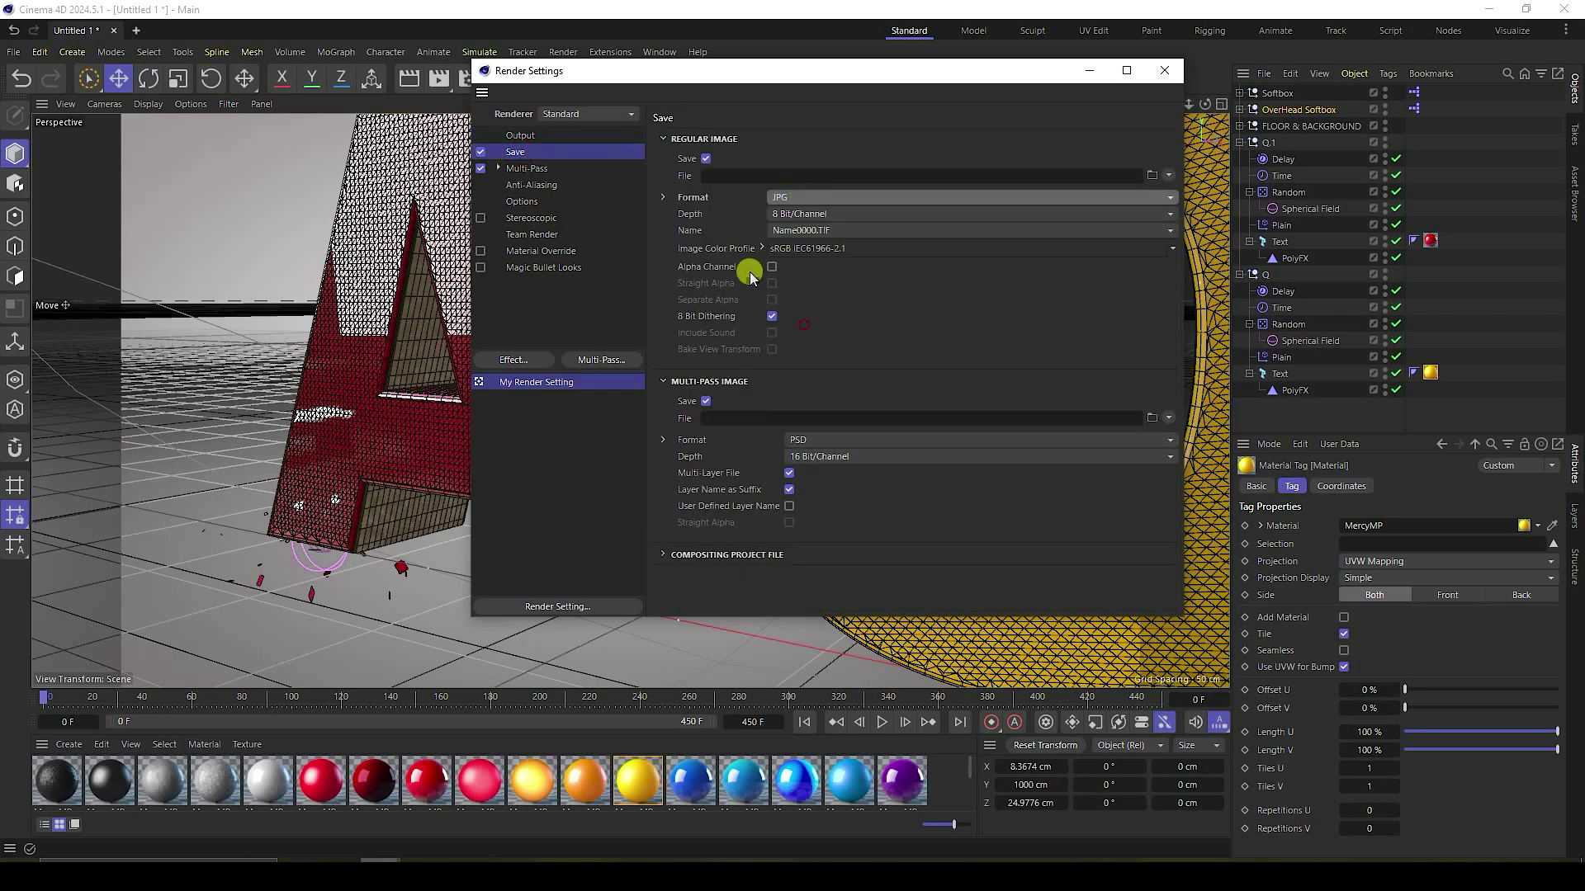
click(1152, 177)
click(536, 305)
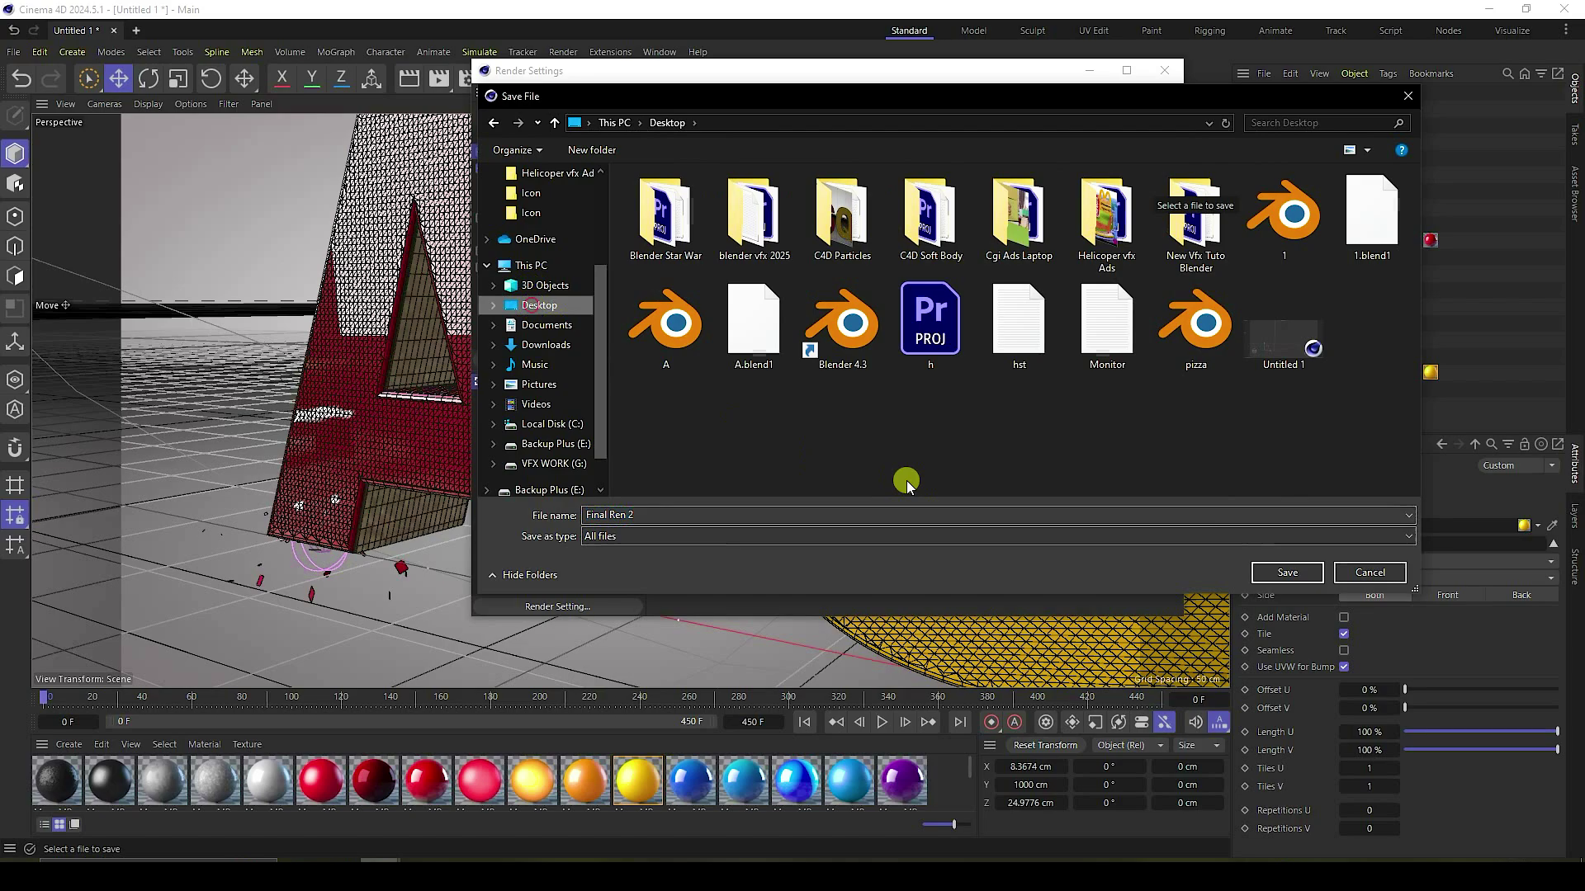
right_click(887, 429)
mouse_move(941, 584)
click(1059, 586)
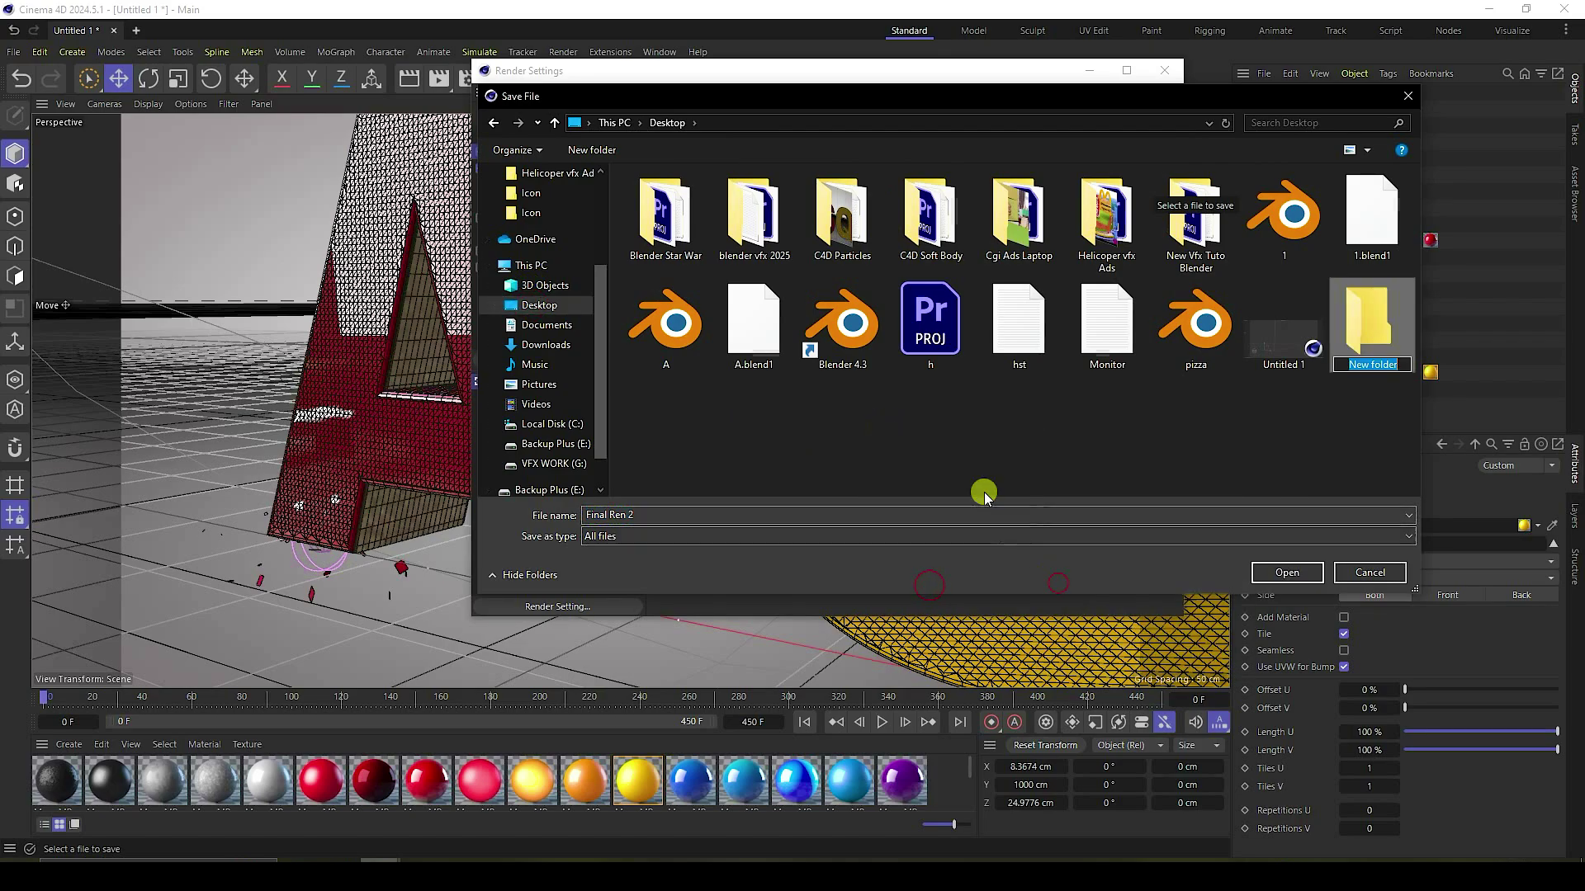
key(Return)
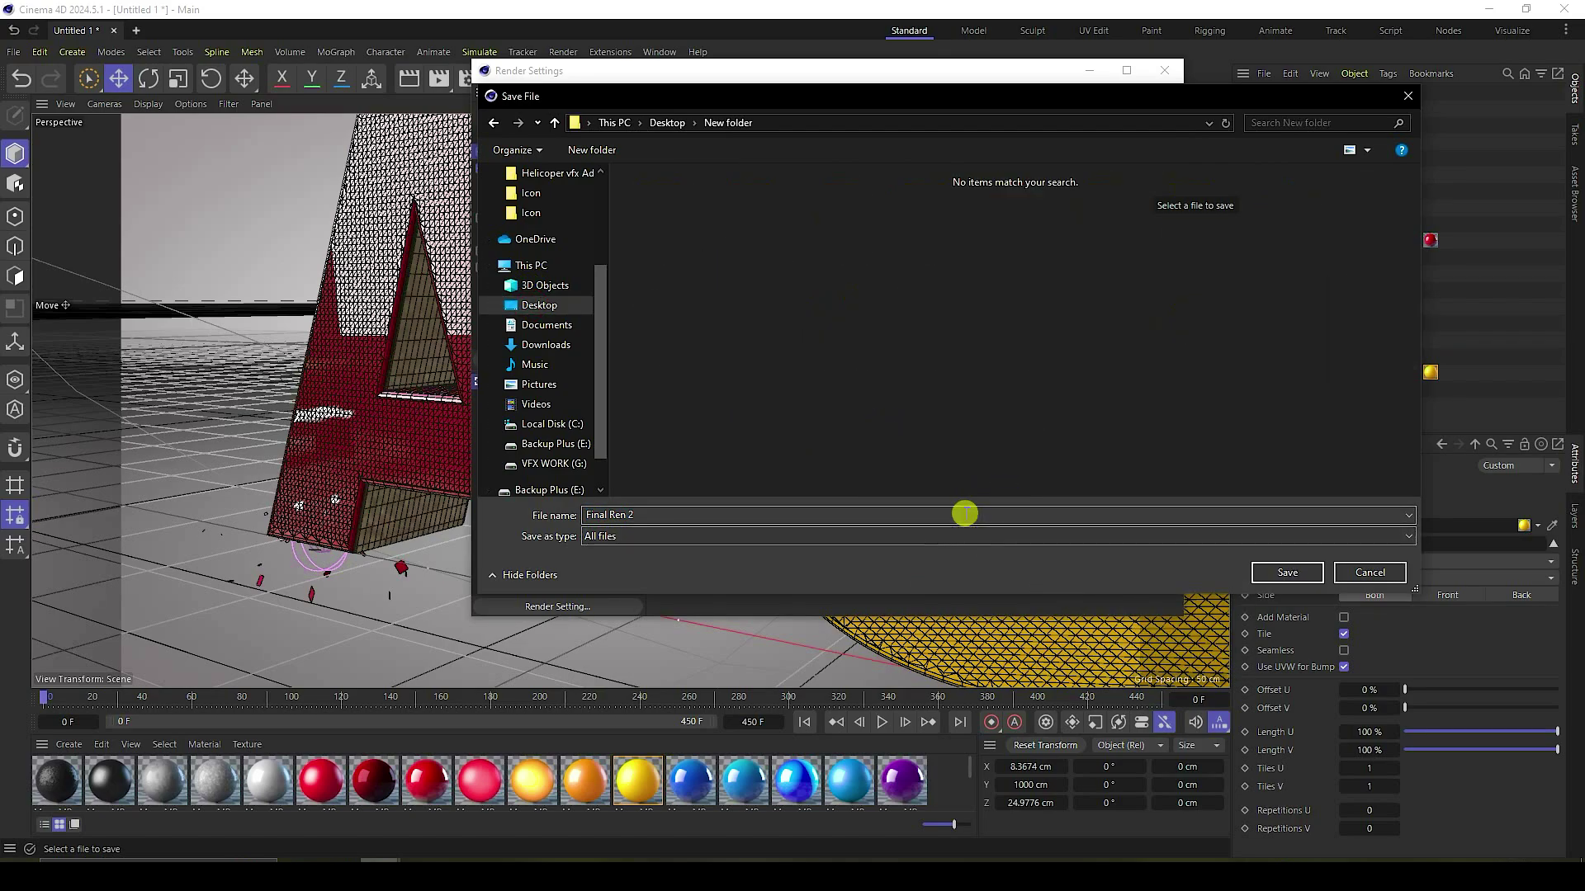
click(964, 513)
text(1)
click(1280, 570)
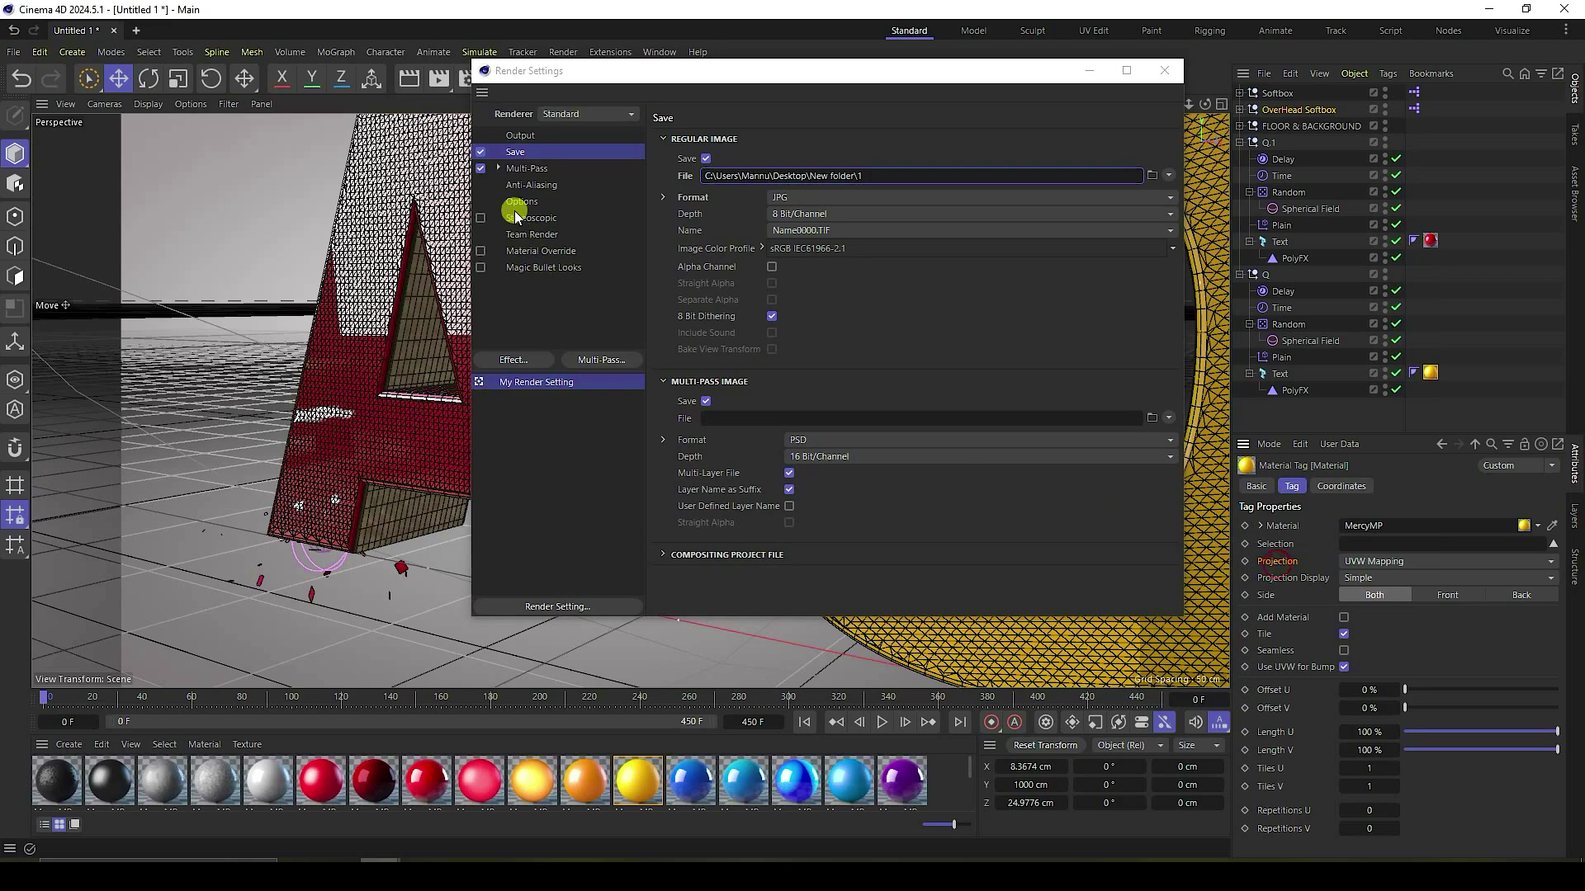
Step: Set anti-aliasing to Best with a maximum level of 2x2
click(527, 183)
click(806, 135)
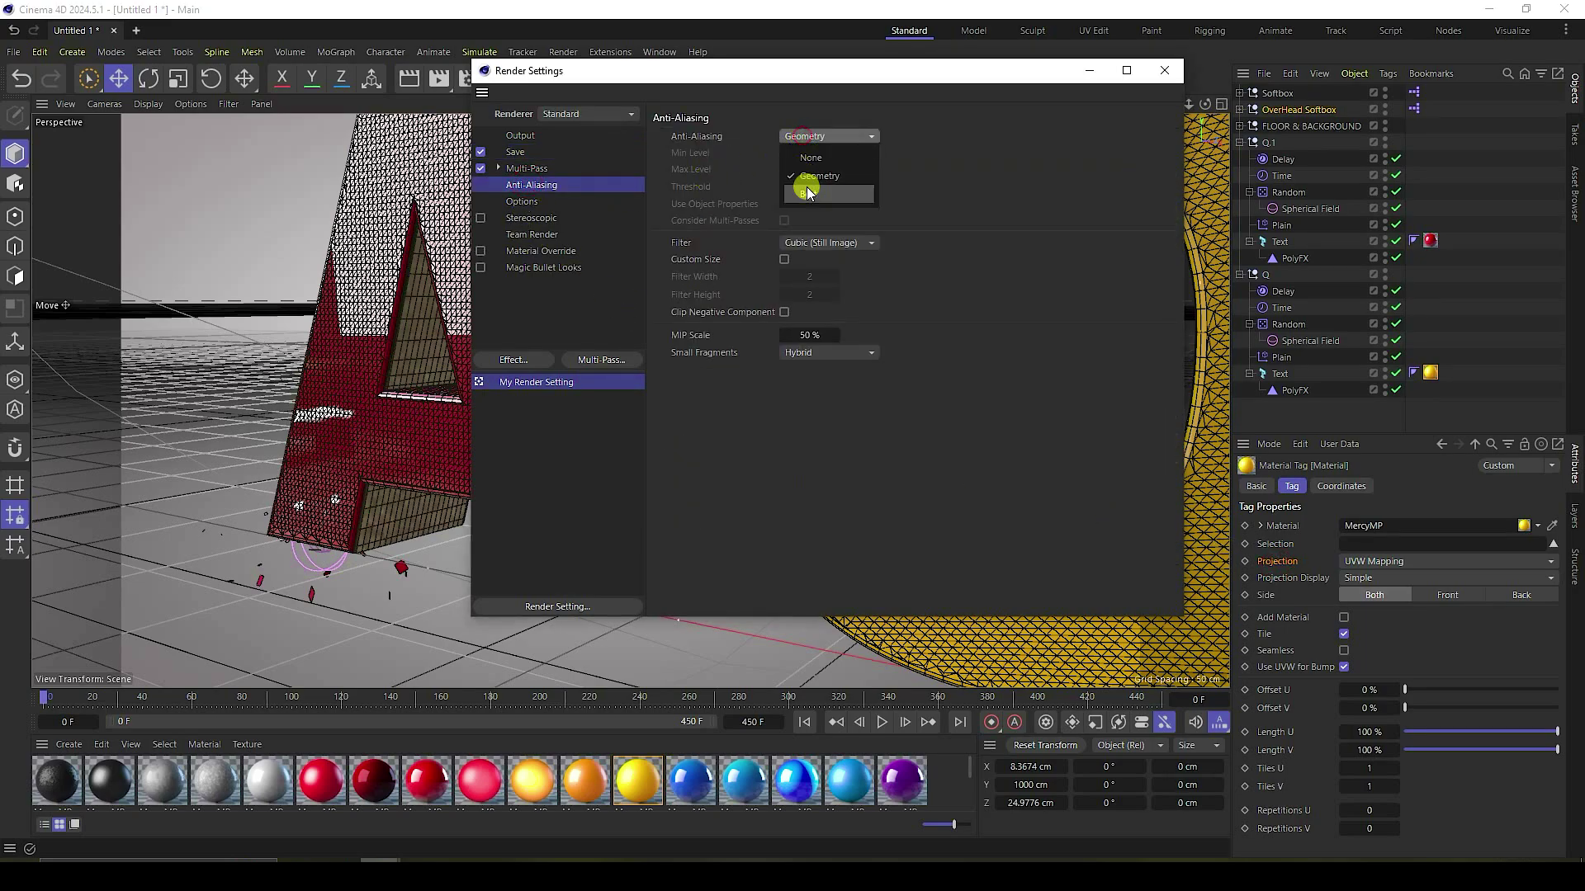
click(806, 187)
click(815, 170)
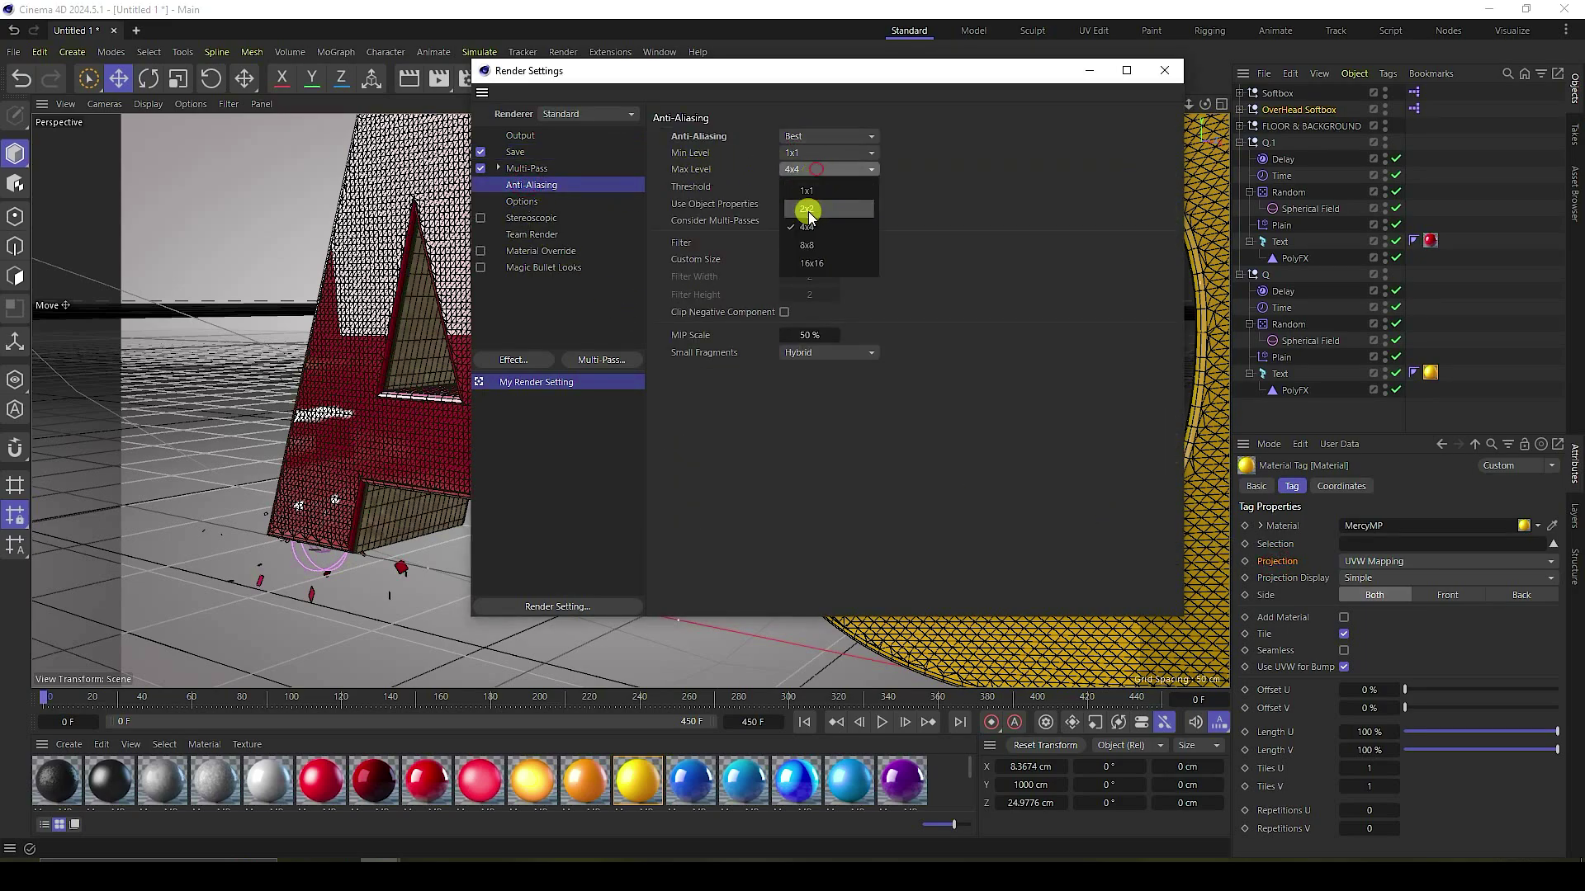
click(808, 208)
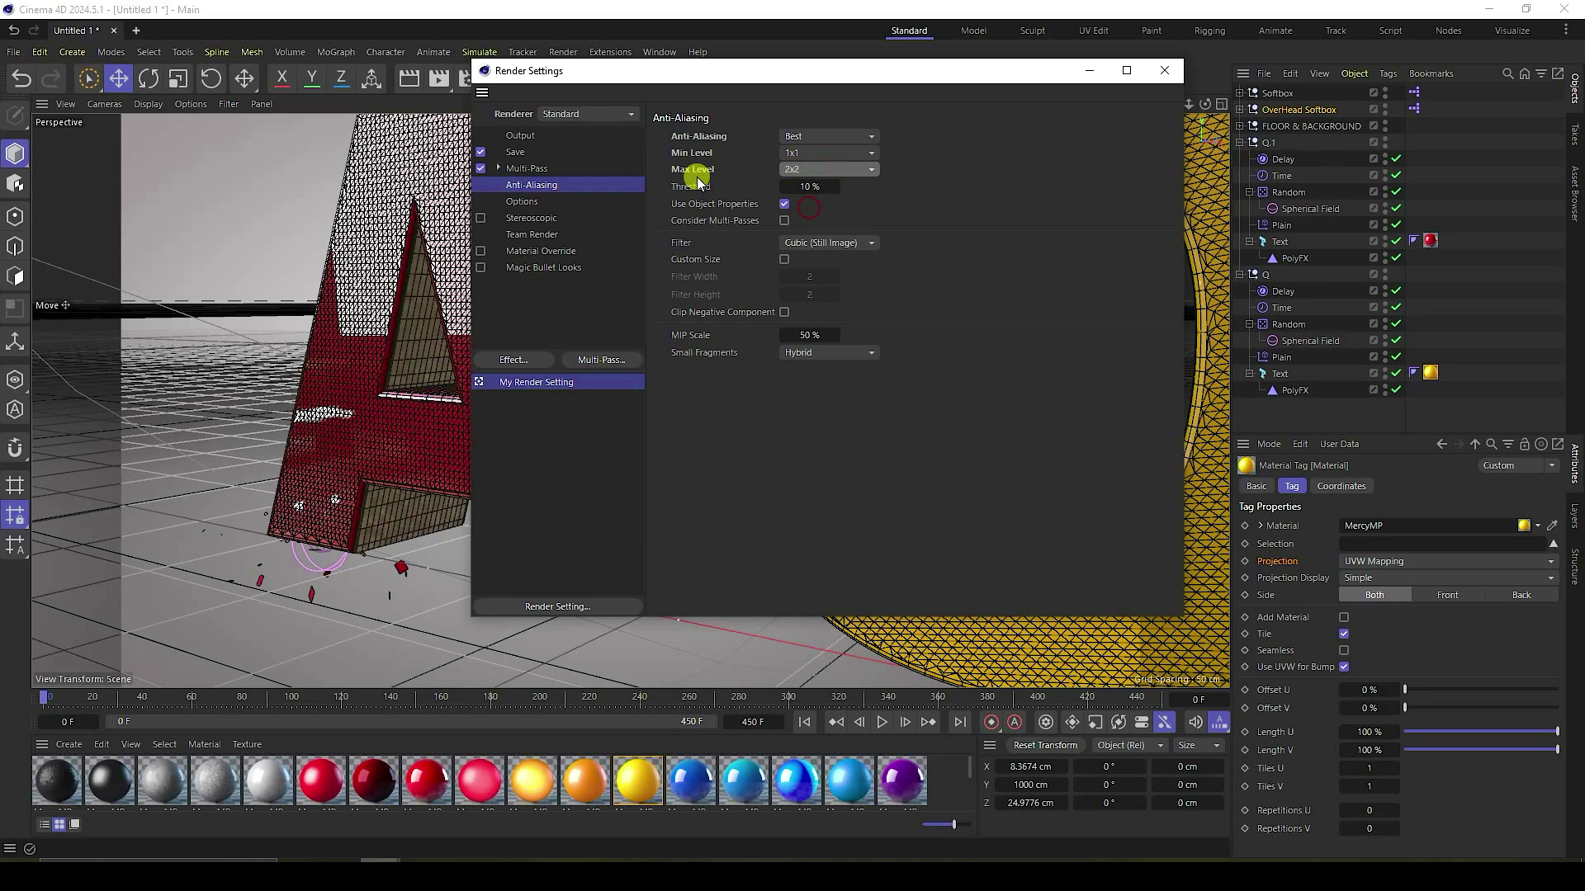
Step: Add Ambient Occlusion and Global Illumination with Low record density, then close Render Settings
click(513, 360)
click(599, 394)
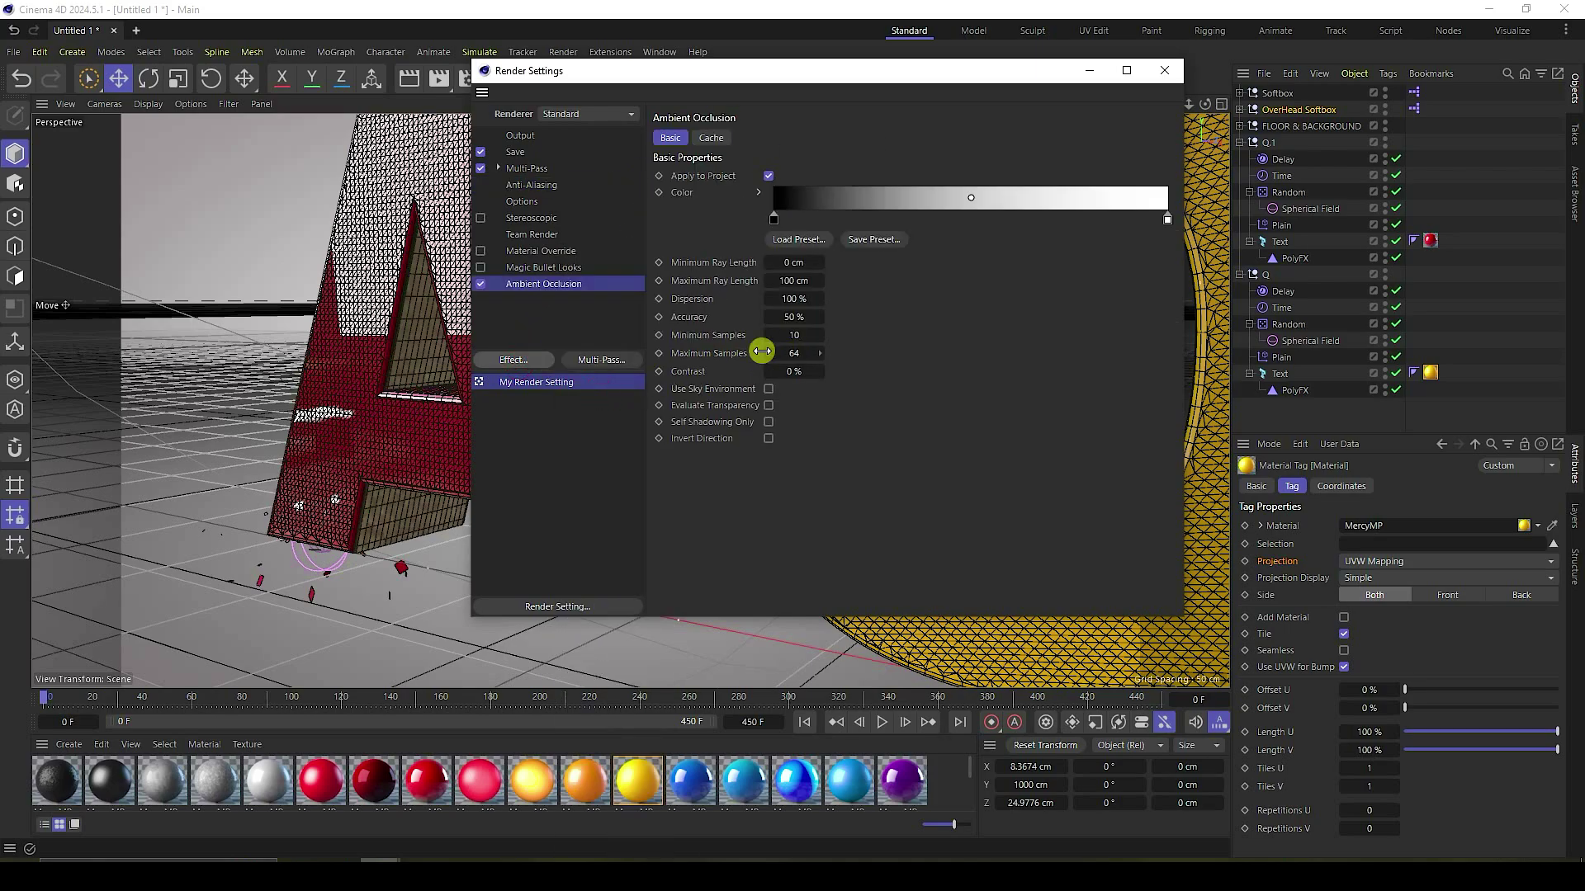
click(532, 361)
click(612, 527)
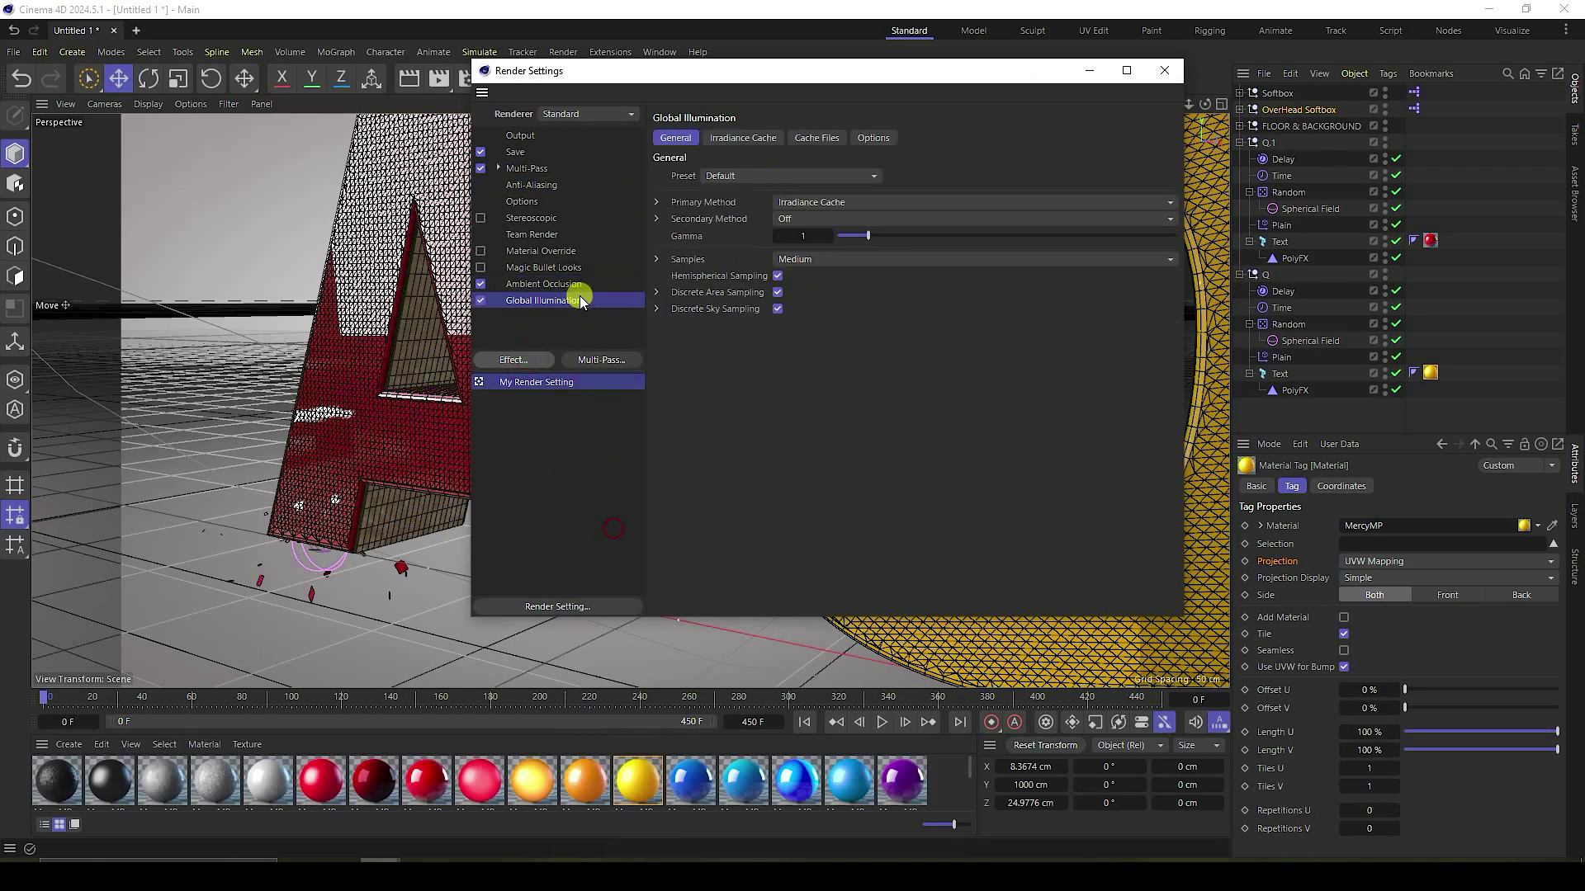
click(741, 135)
click(779, 176)
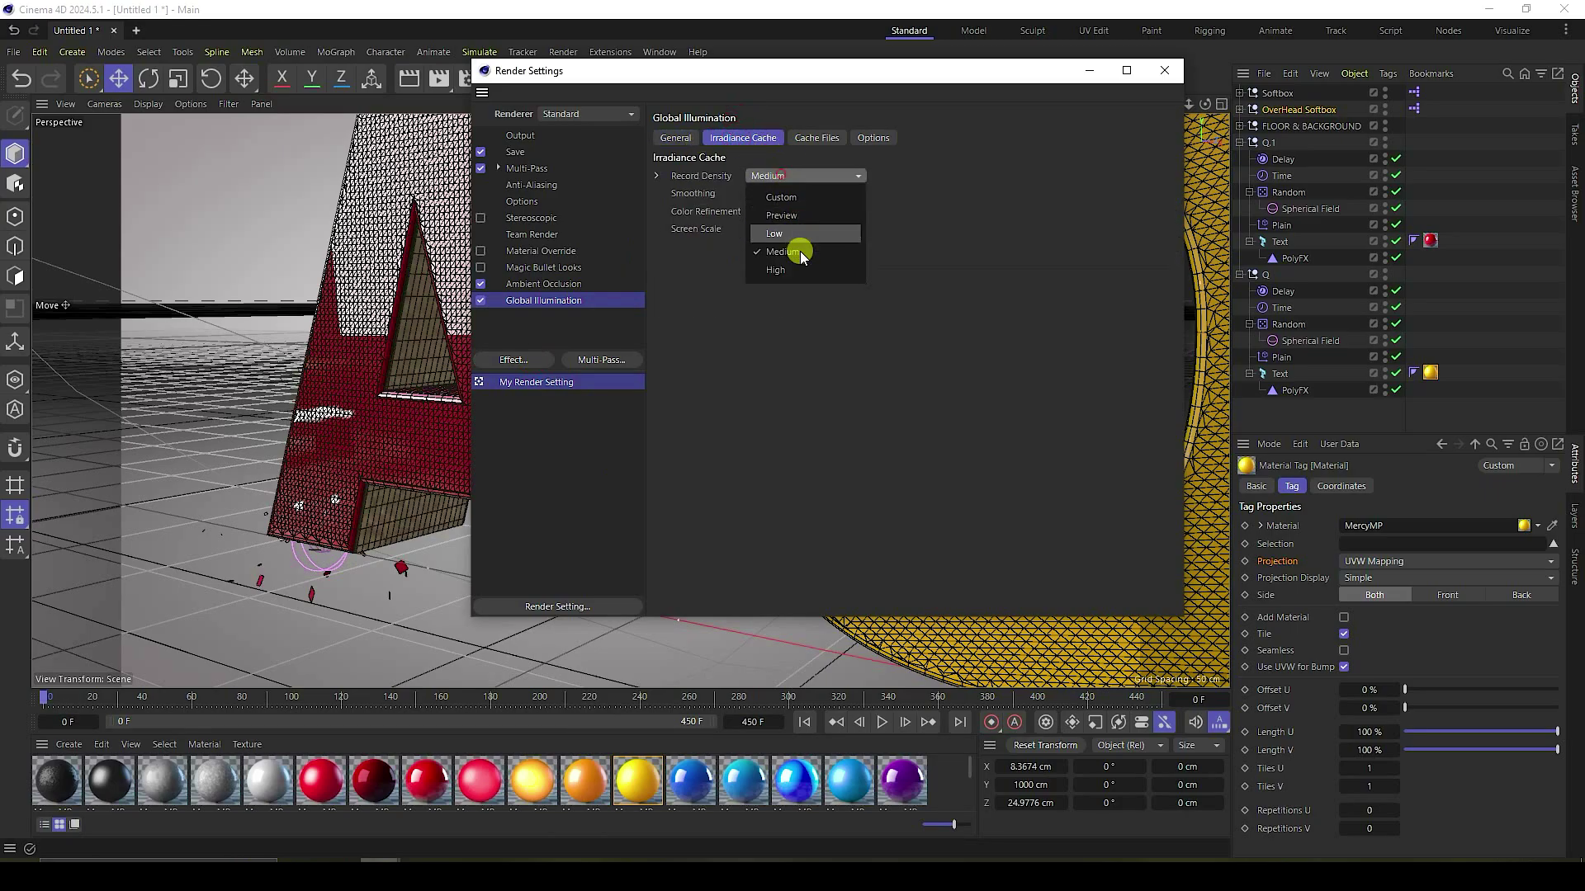
click(794, 239)
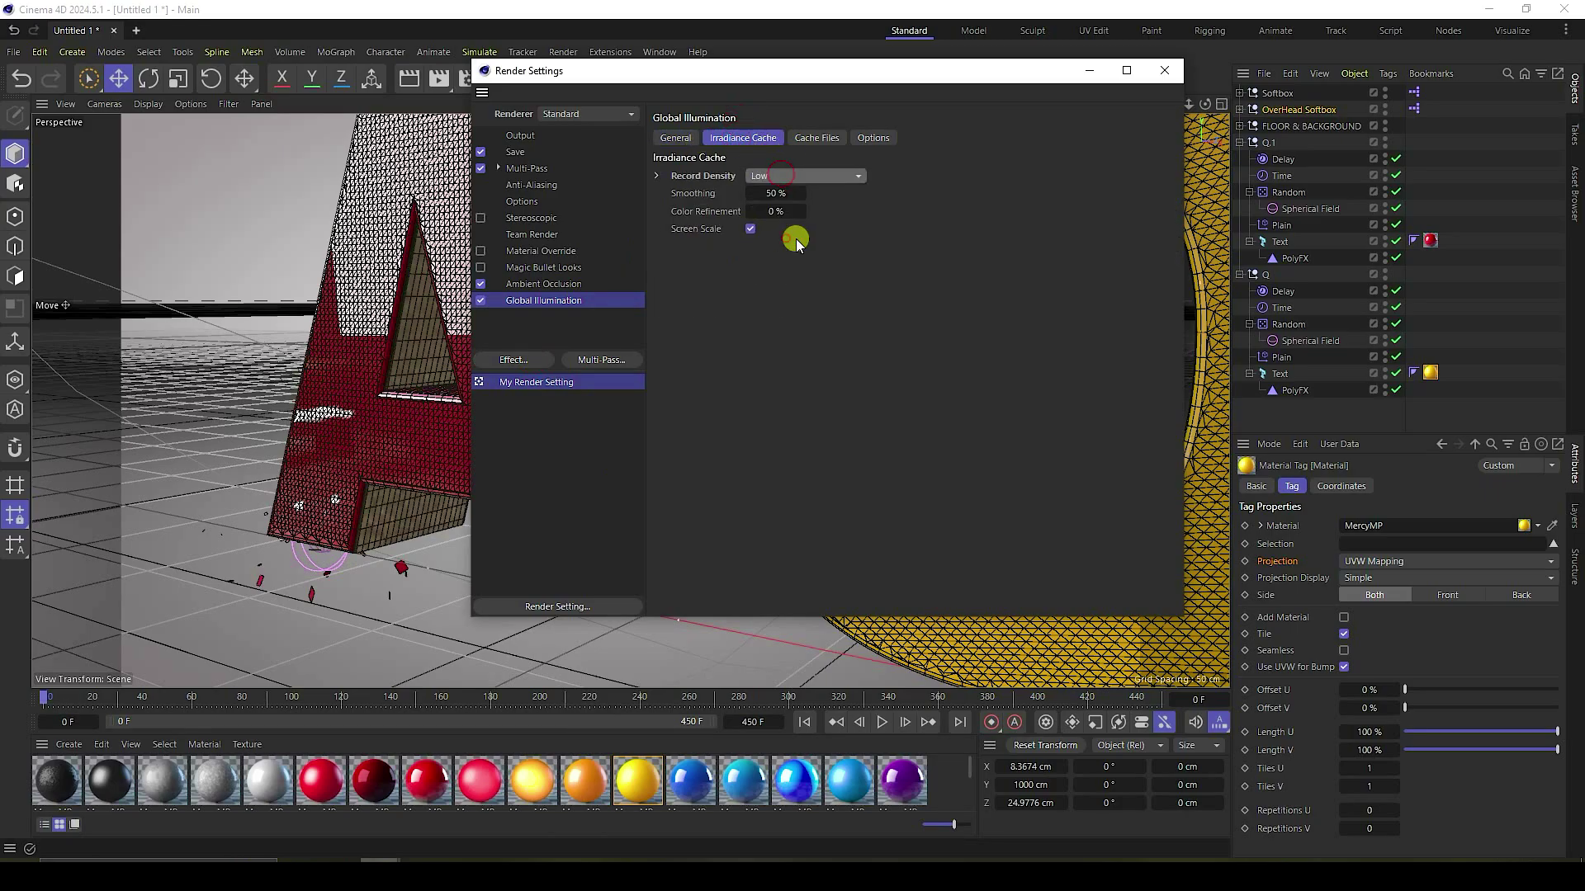
click(1162, 82)
Step: Add a Camera object and orbit, pan and dolly until the A and Q are framed close-up
drag(1170, 103, 883, 91)
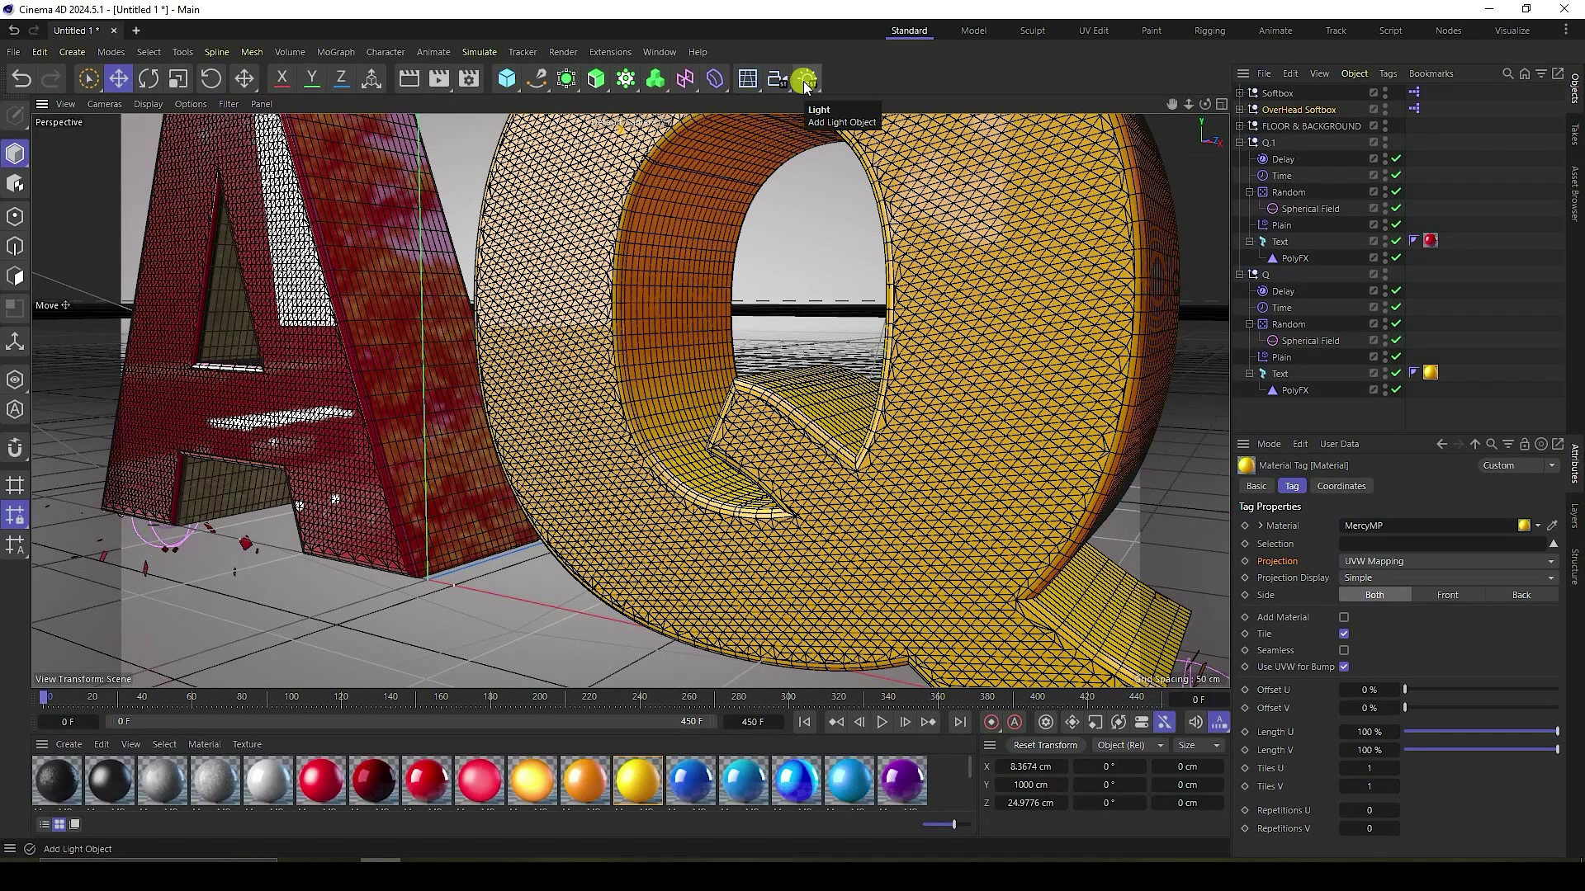
drag(776, 77, 830, 111)
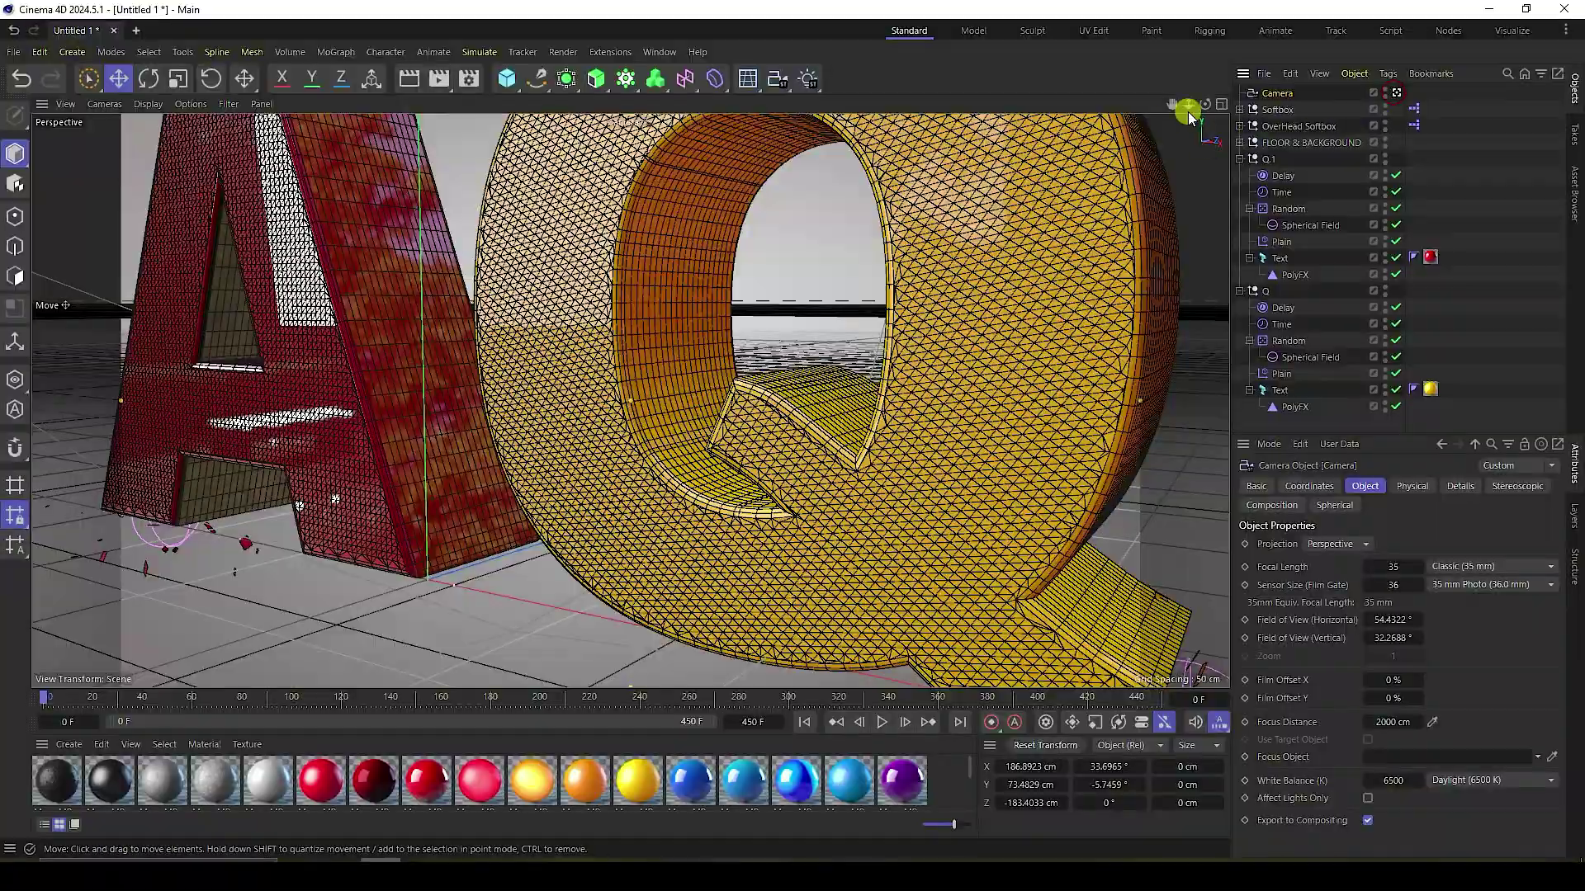
drag(1189, 107, 754, 399)
drag(1188, 99, 794, 470)
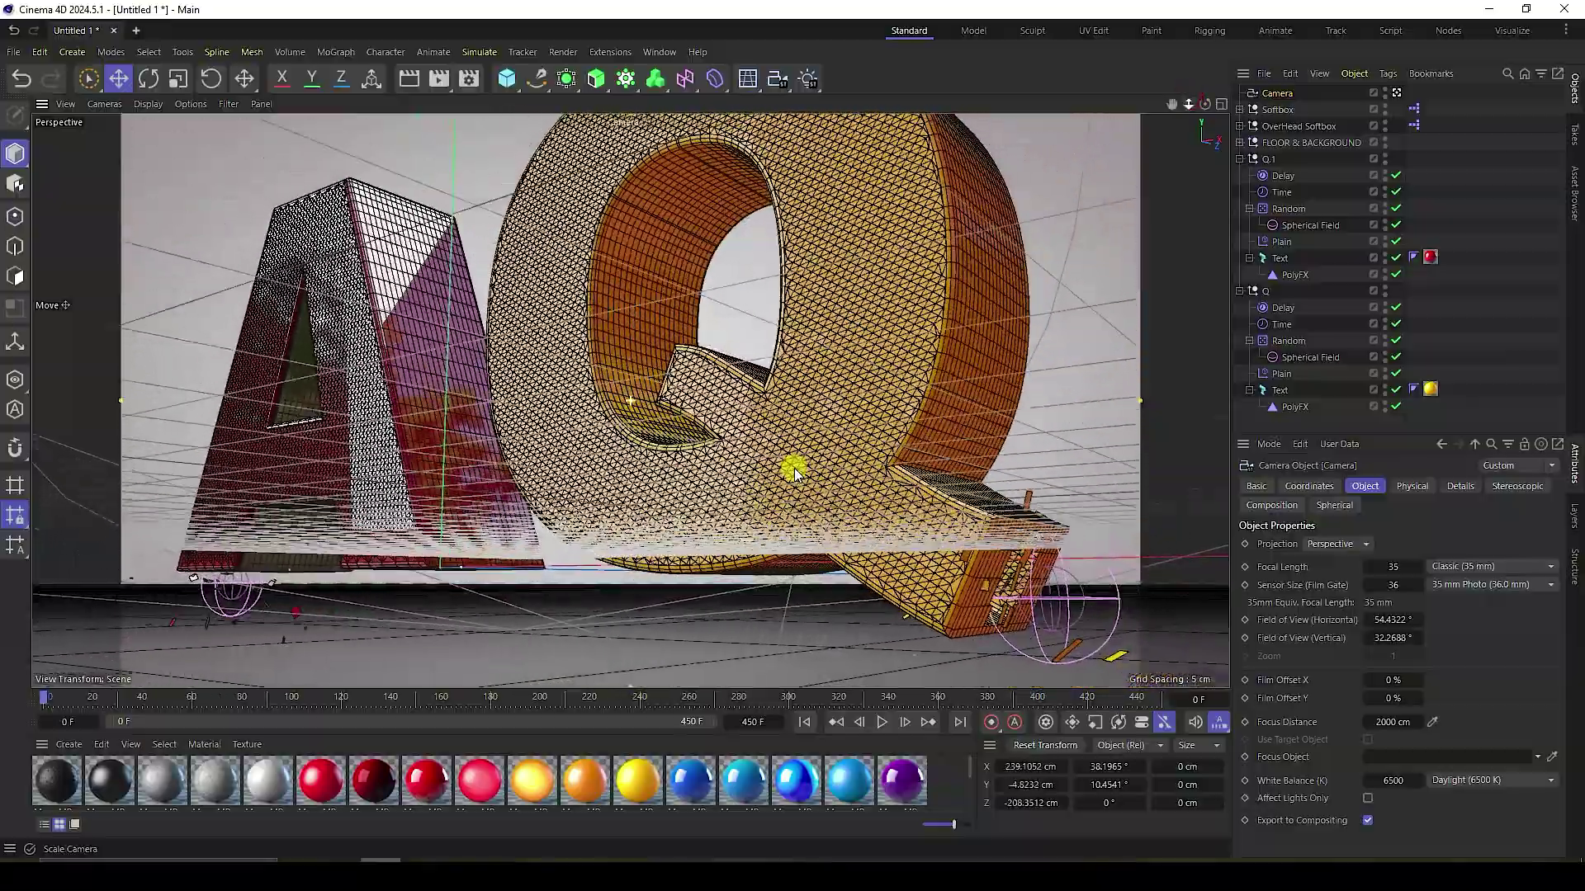
drag(1172, 102, 814, 497)
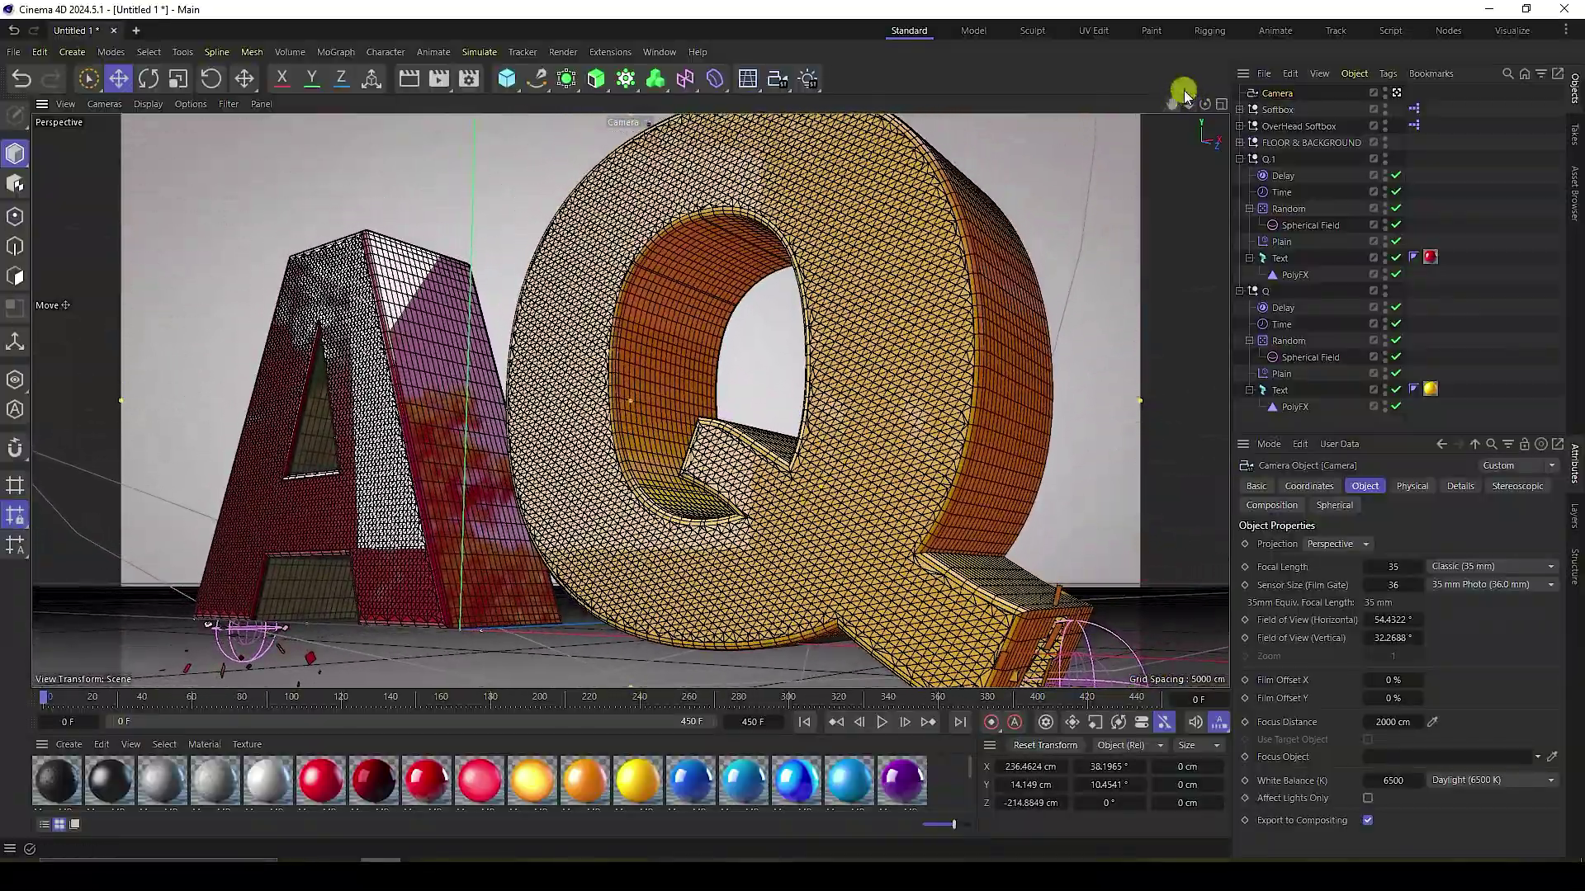
drag(792, 429, 785, 408)
drag(1202, 104, 795, 428)
mouse_move(1172, 104)
mouse_down()
mouse_move(789, 428)
mouse_move(1177, 120)
mouse_up()
click(1310, 487)
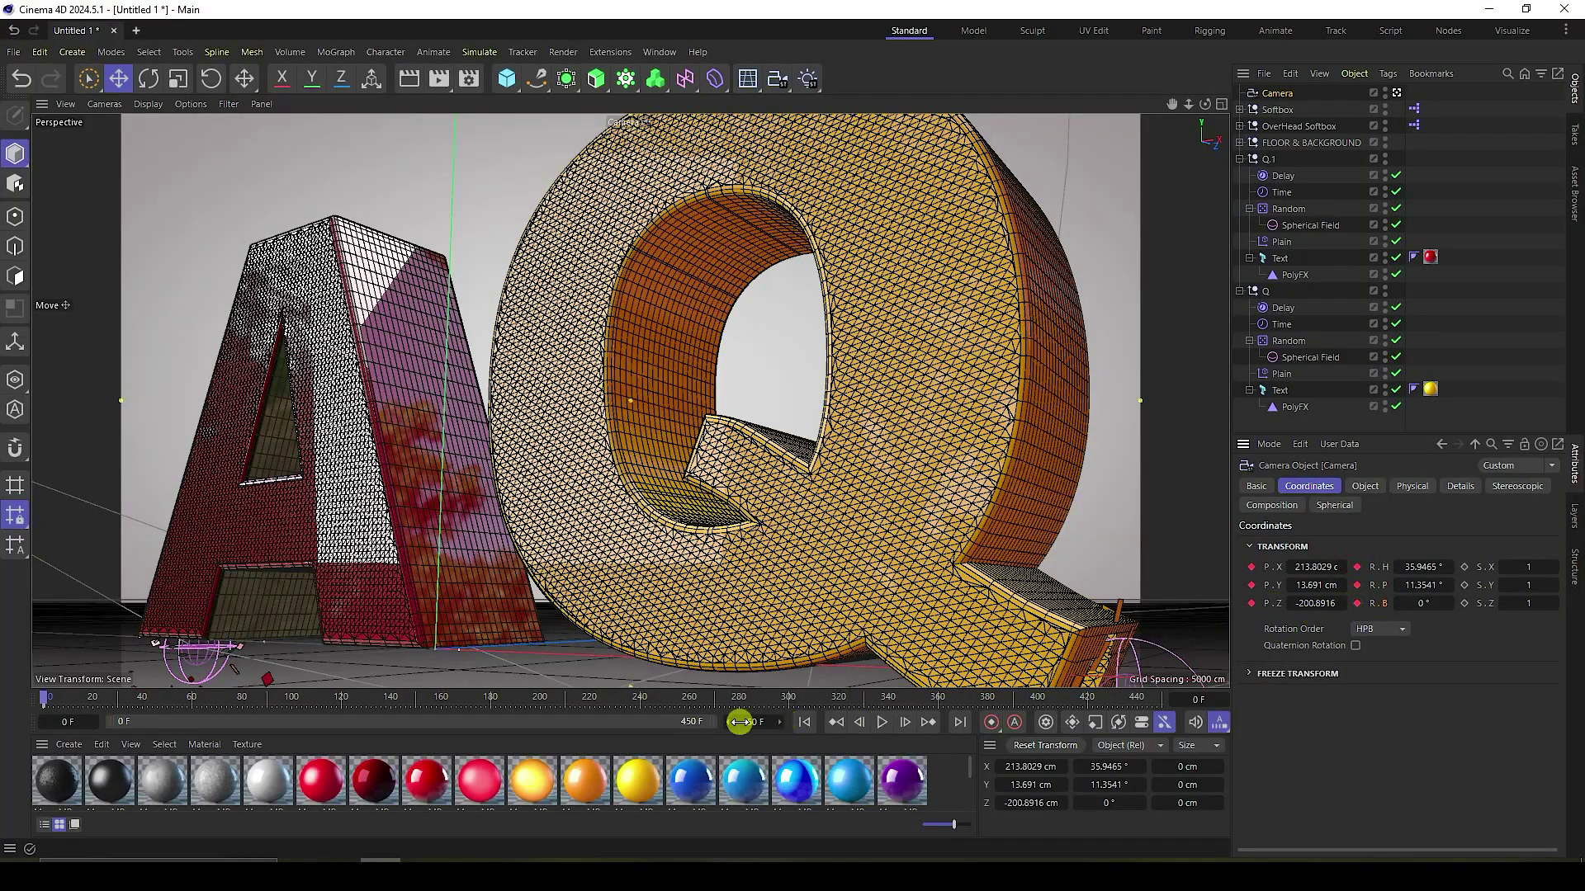
Step: At frame 300, push the camera in closer on the letters, then rewind and play the animation
click(788, 699)
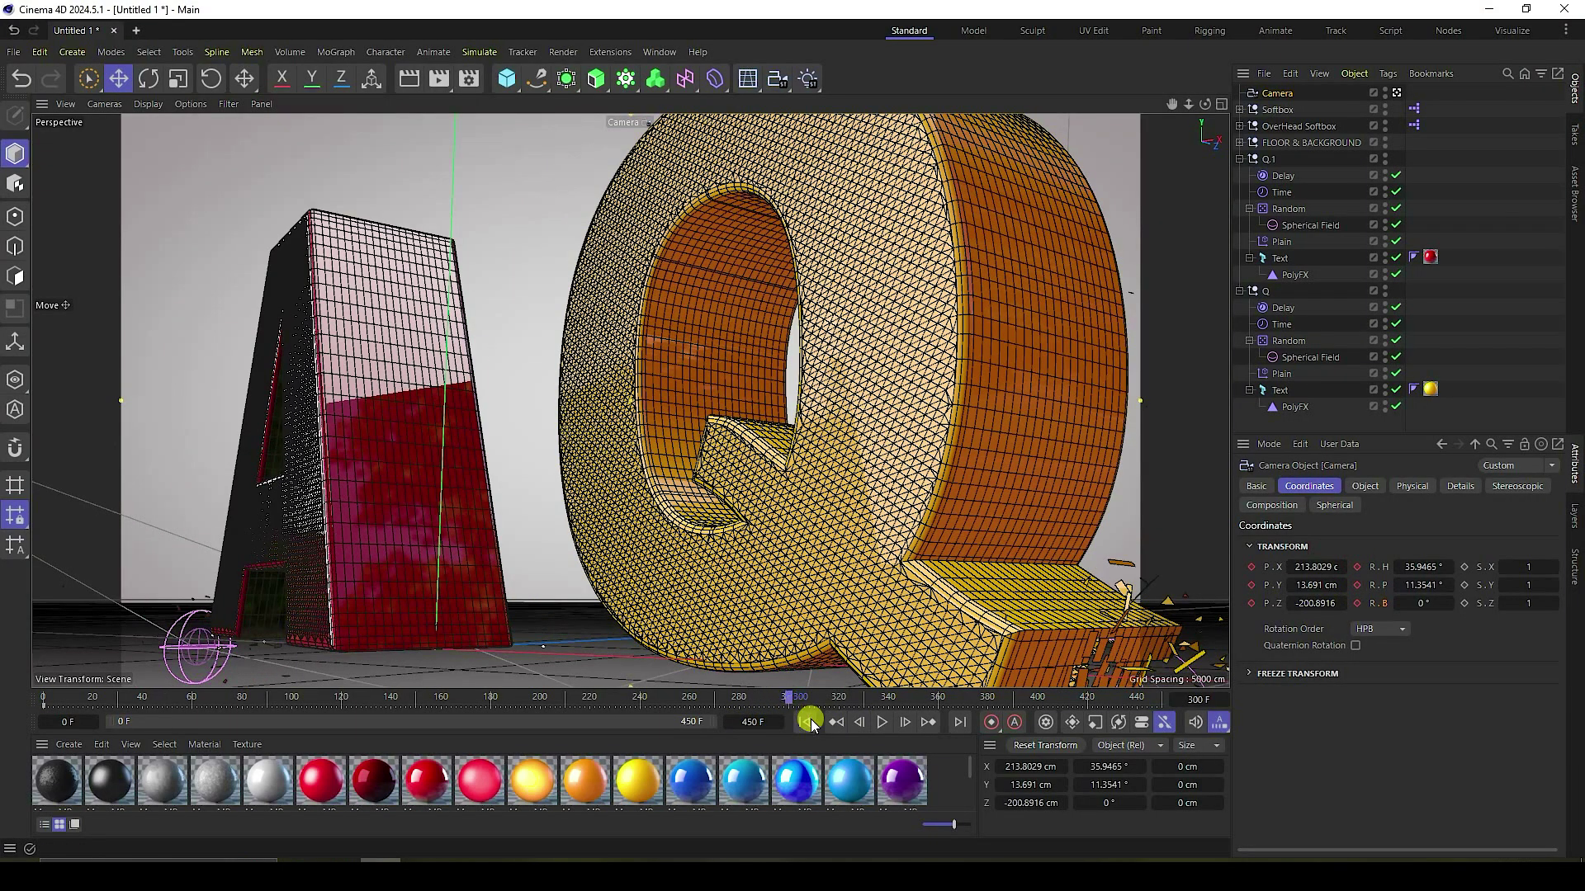
alt+drag(792, 432, 730, 426)
drag(1172, 106, 675, 527)
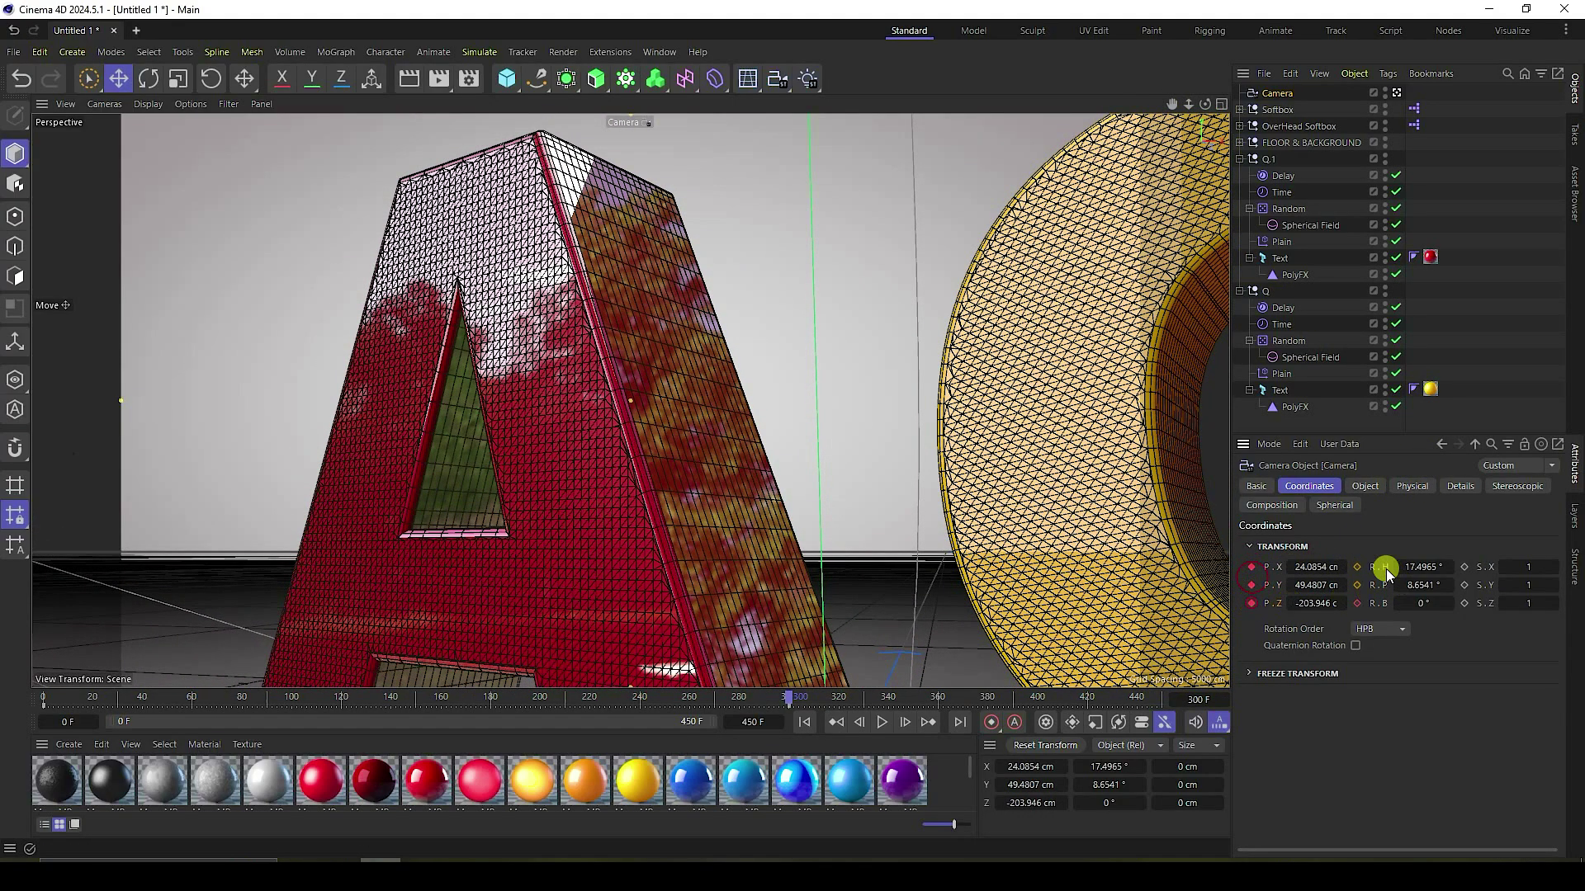
click(782, 716)
click(883, 722)
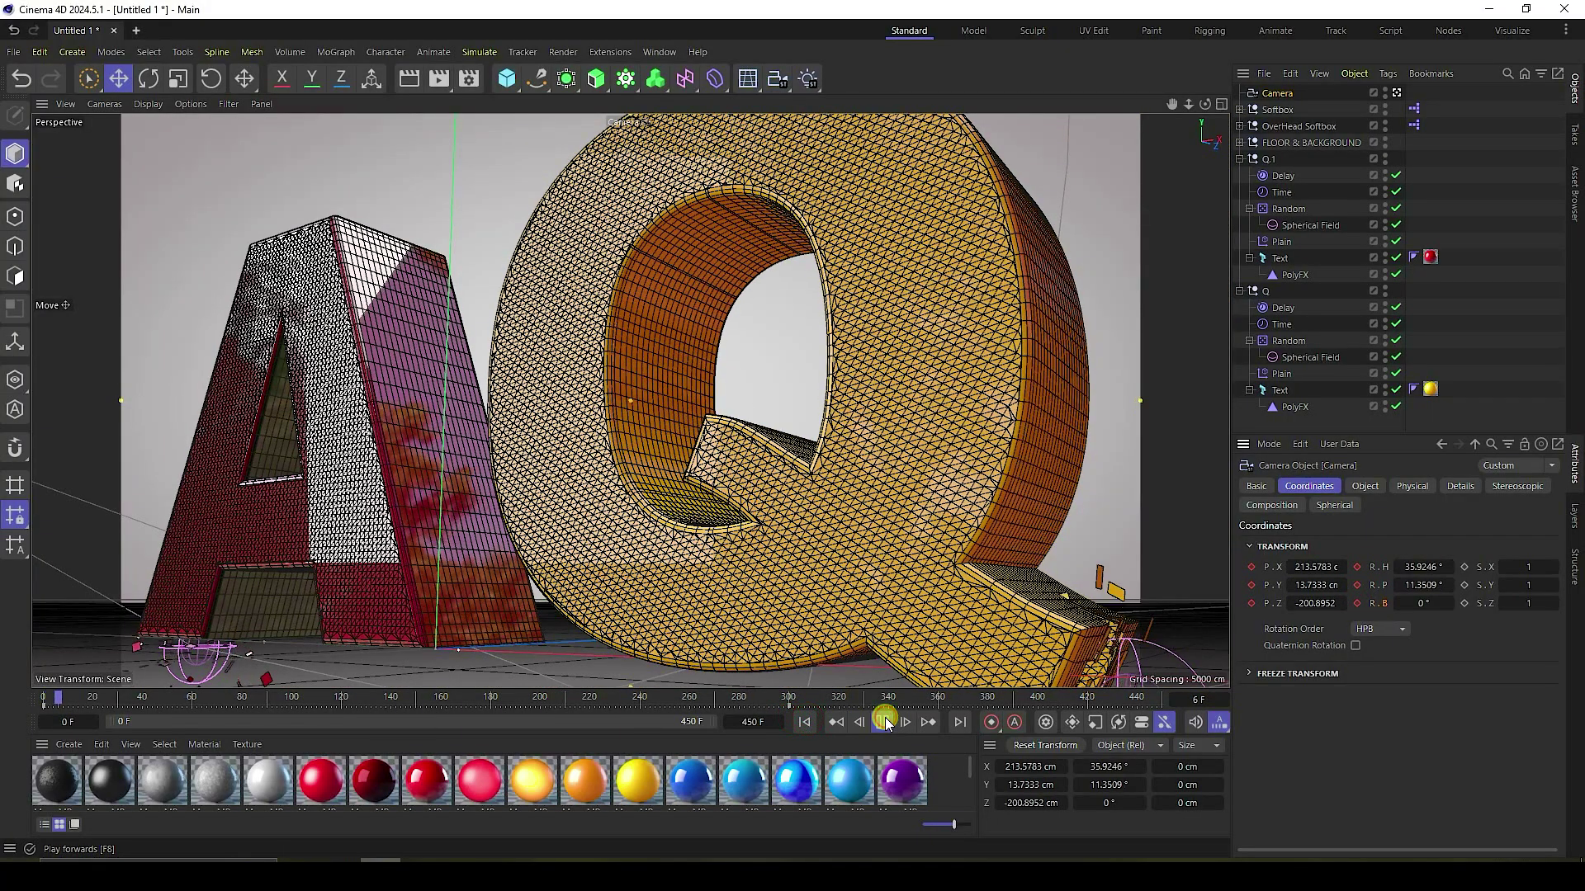